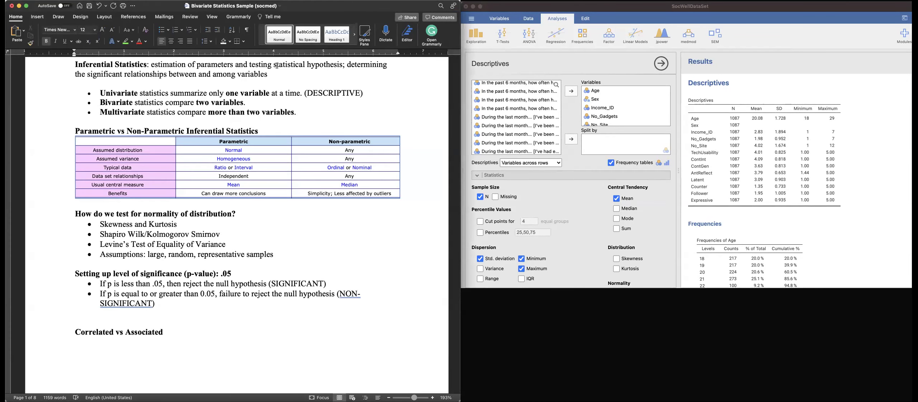
- Review the Inferential Statistics definition, selecting the phrases on testing statistical hypothesis and determining the significant relationships between and among variables
click(250, 65)
shift+click(327, 64)
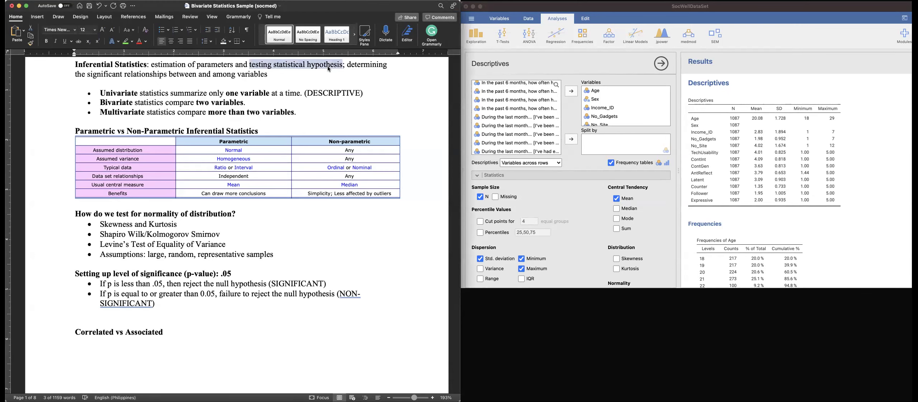
double_click(352, 64)
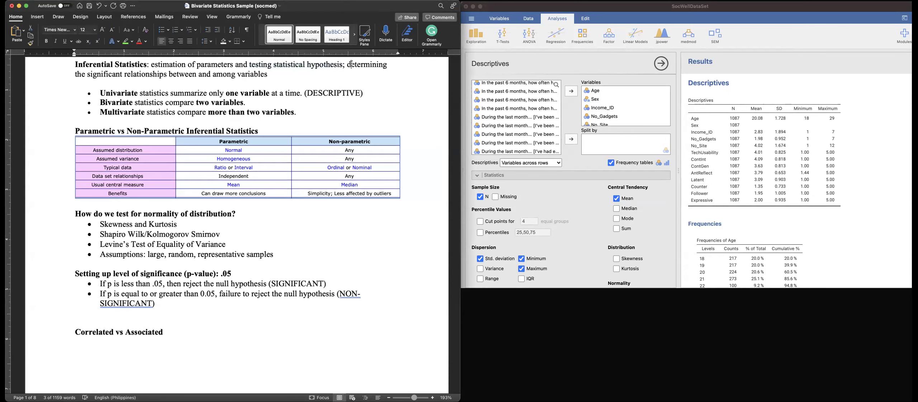
click(314, 66)
click(71, 81)
drag(118, 74, 138, 74)
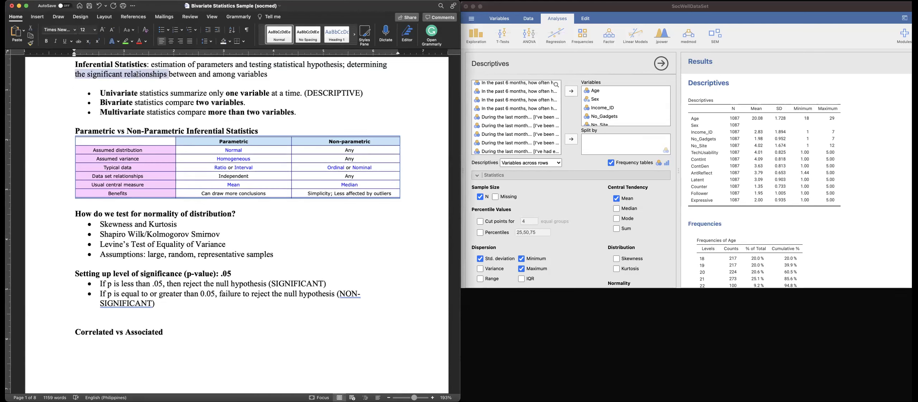
click(347, 68)
key(shift+Down)
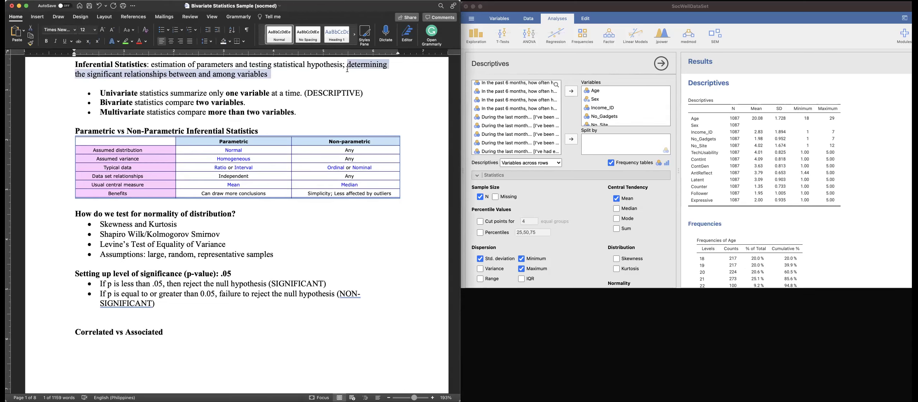
- Compare the terms Univariate, Bivariate and Multivariate in the bulleted list below the Inferential Statistics definition
scroll(347, 68, down, 1)
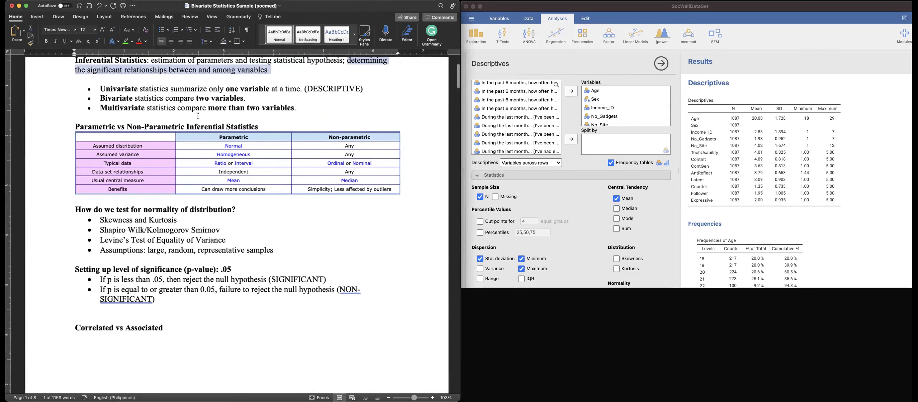
double_click(182, 99)
double_click(125, 99)
click(121, 88)
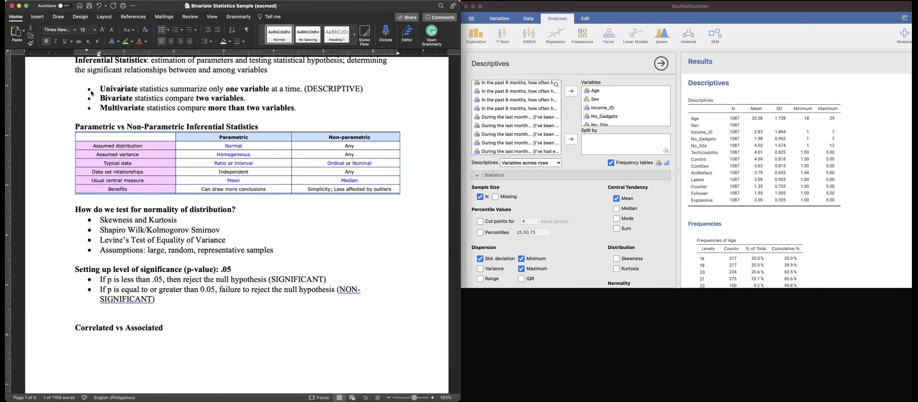
key(alt+Left)
key(alt+shift+Right)
click(117, 89)
double_click(141, 108)
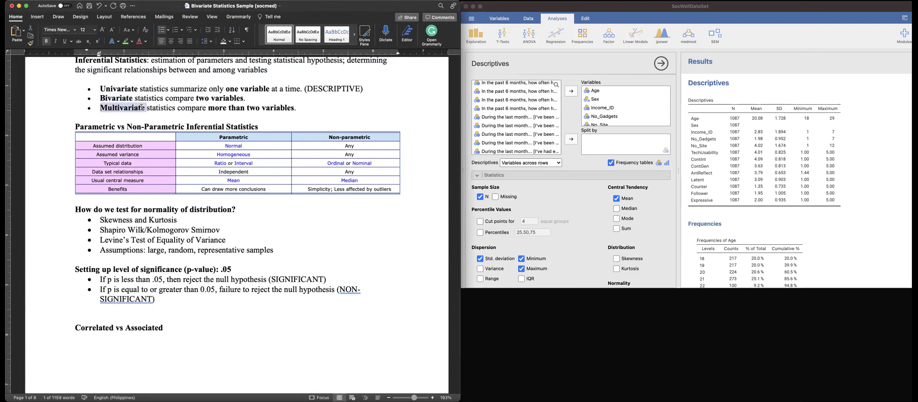
- Read the Univariate statistics bullet word by word, ending with the "(DESCRIPTIVE)" label selected
double_click(122, 89)
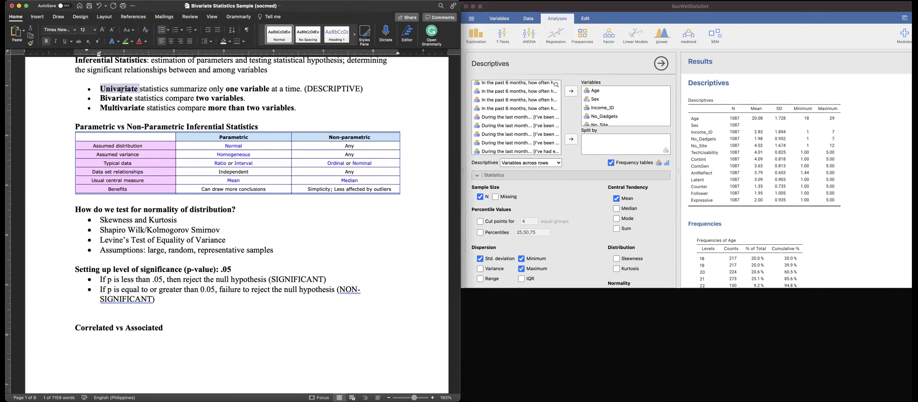
double_click(144, 90)
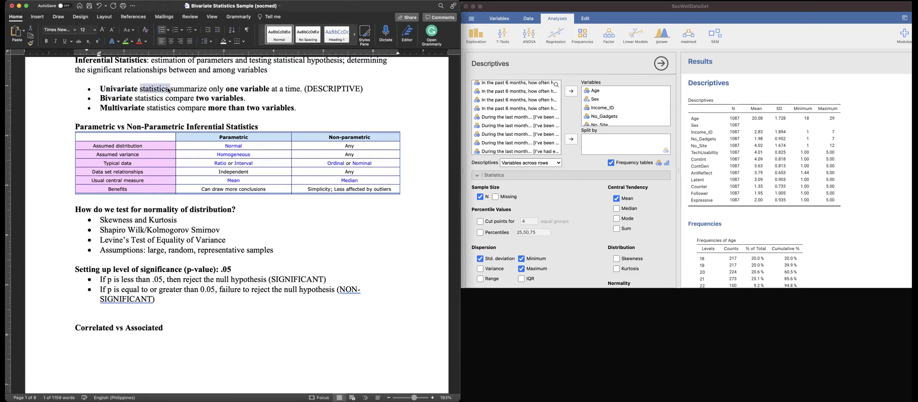
click(188, 89)
double_click(188, 88)
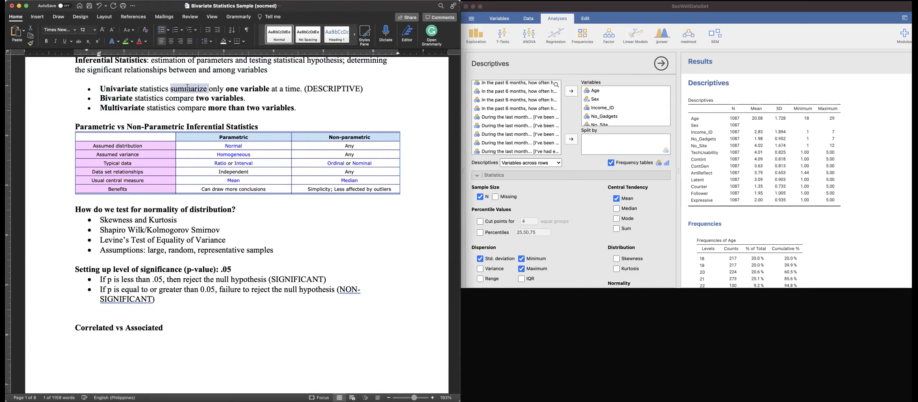
click(252, 89)
drag(301, 89, 364, 92)
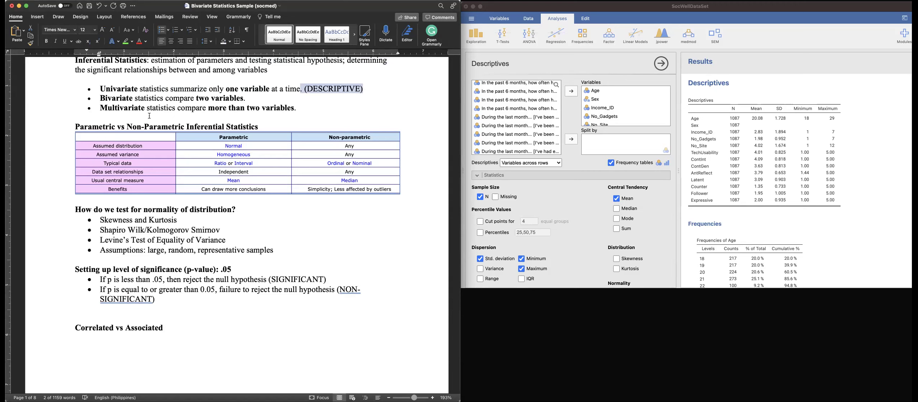
- Examine the Bivariate statistics bullet, selecting its text from "Bivariate" through "two"
double_click(112, 99)
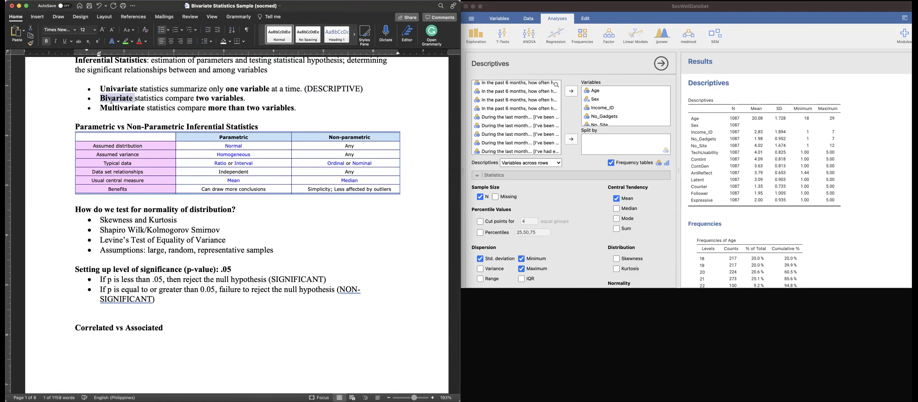
click(137, 97)
double_click(137, 97)
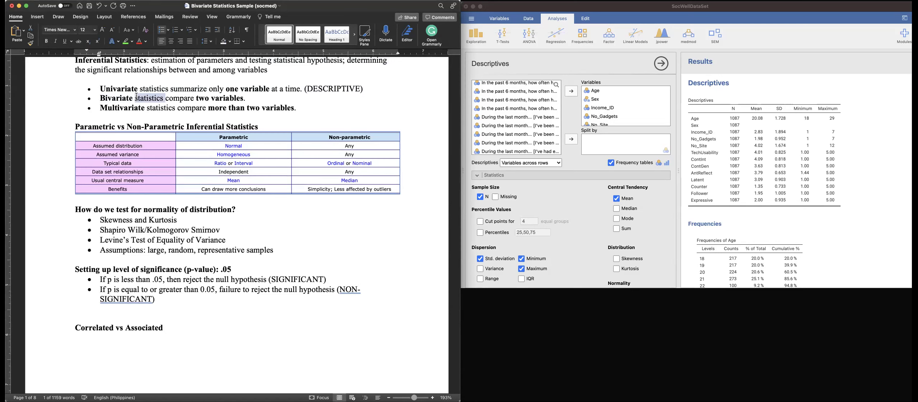
drag(101, 100, 226, 99)
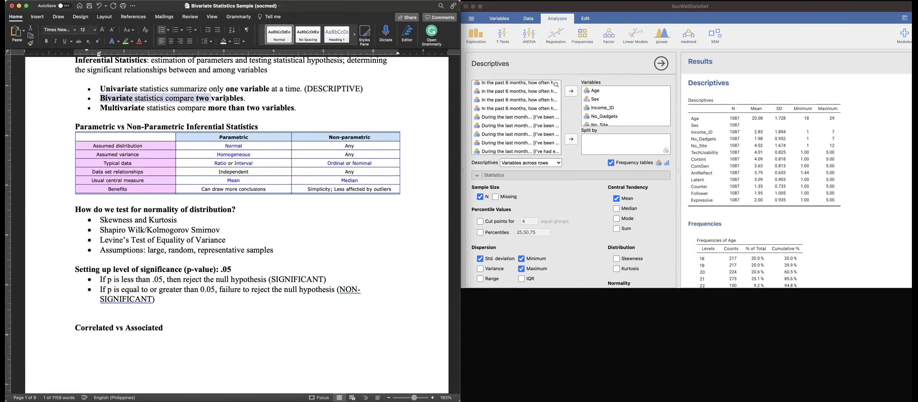
- Examine the Multivariate statistics bullet, selecting its full statement and the word "Multivariate"
click(160, 110)
drag(100, 108, 285, 107)
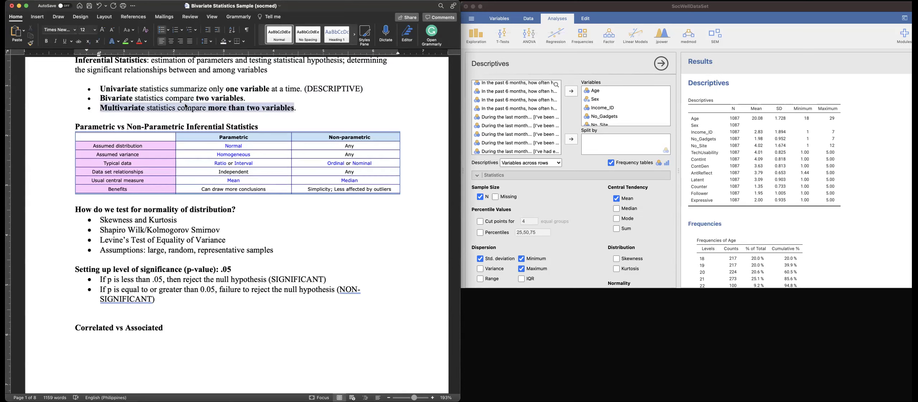
double_click(132, 105)
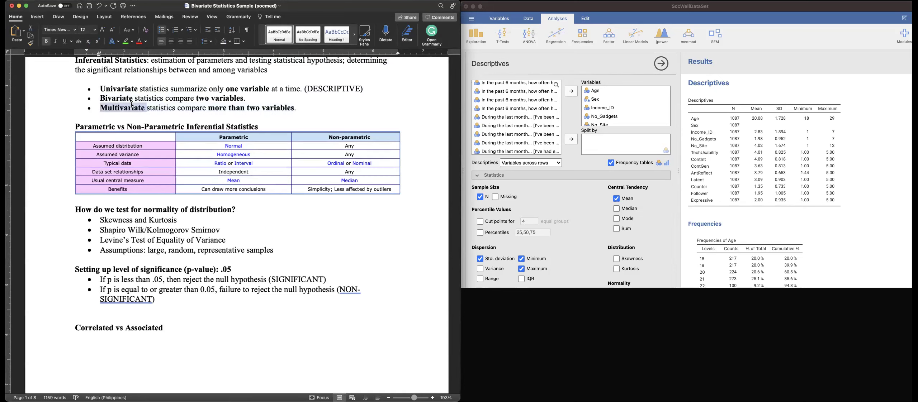
click(117, 108)
double_click(116, 108)
click(116, 108)
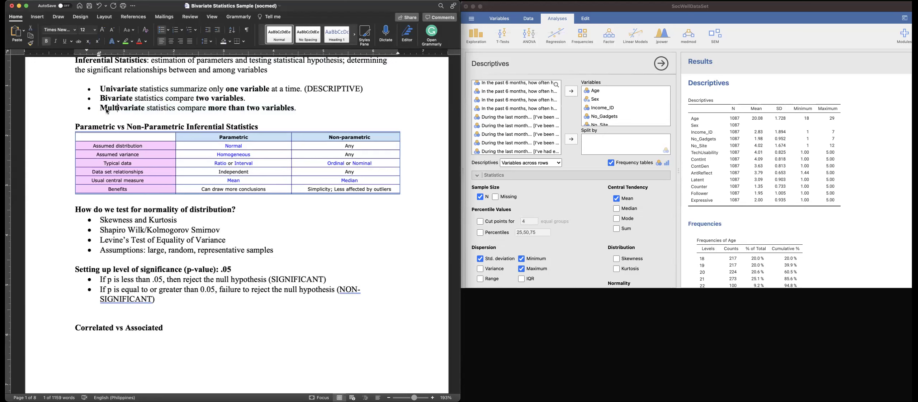
double_click(108, 109)
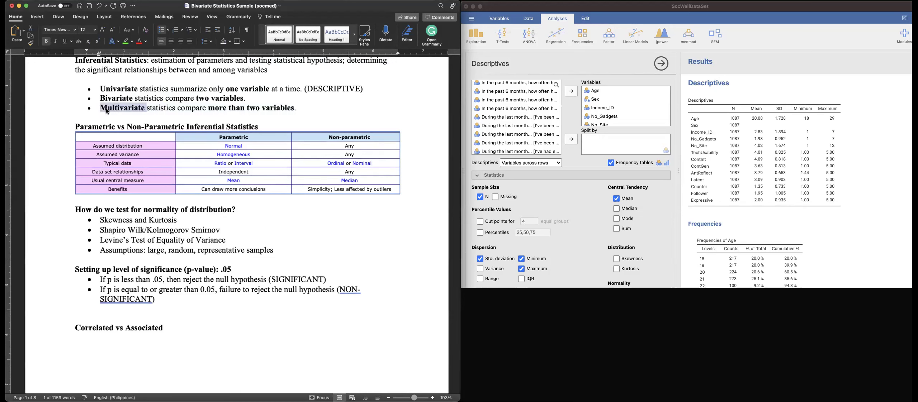
click(219, 108)
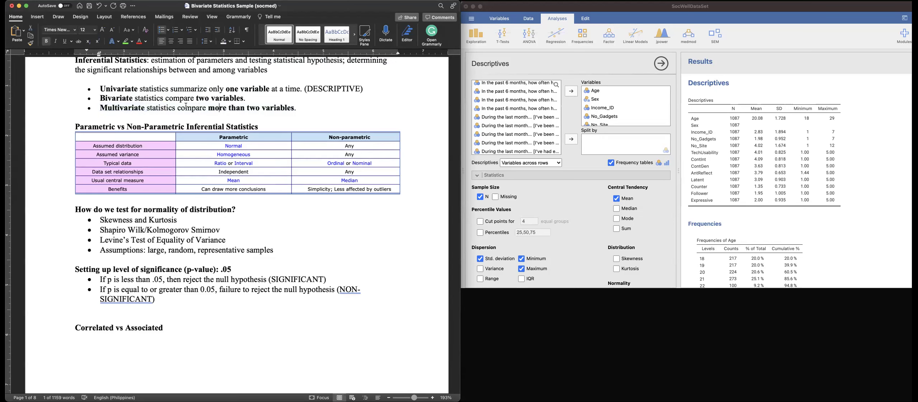
click(223, 105)
scroll(242, 101, up, 1)
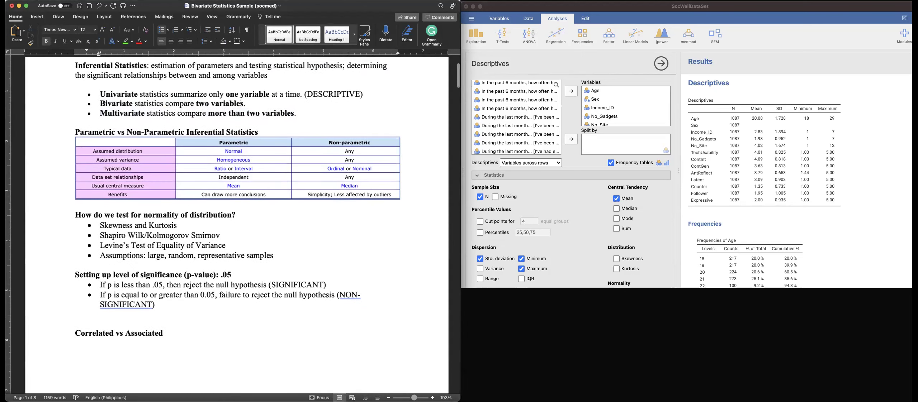
- Select the "Parametric vs Non-Parametric Inferential Statistics" heading and look over the comparison table beneath it
scroll(242, 100, down, 2)
click(167, 136)
click(49, 119)
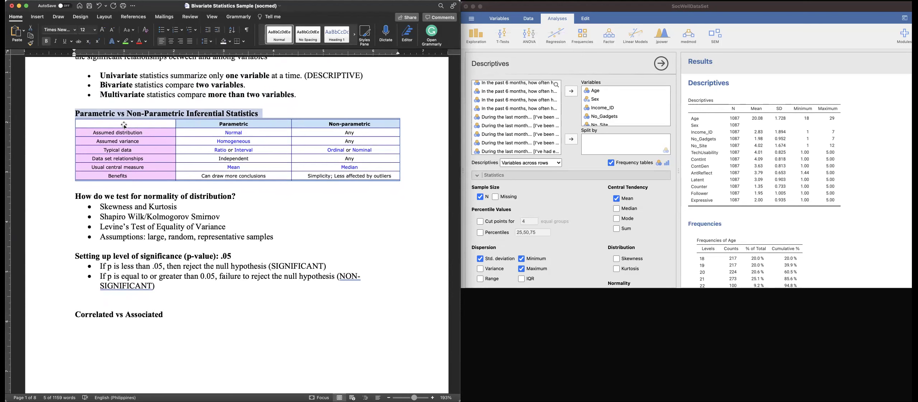
scroll(138, 136, up, 1)
scroll(137, 135, down, 1)
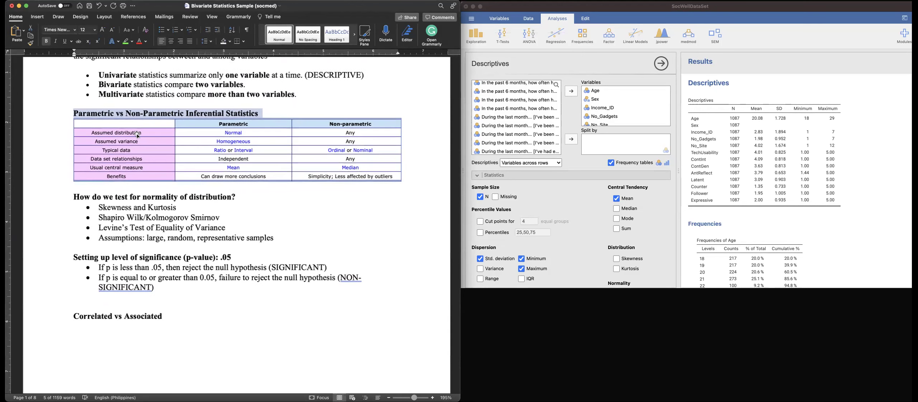
- Review the normality tests, selecting the section heading, Skewness and Kurtosis, Shapiro Wilk, Kolmogorov Smirnov and Levine's Test of Equality of Variance in turn
click(57, 197)
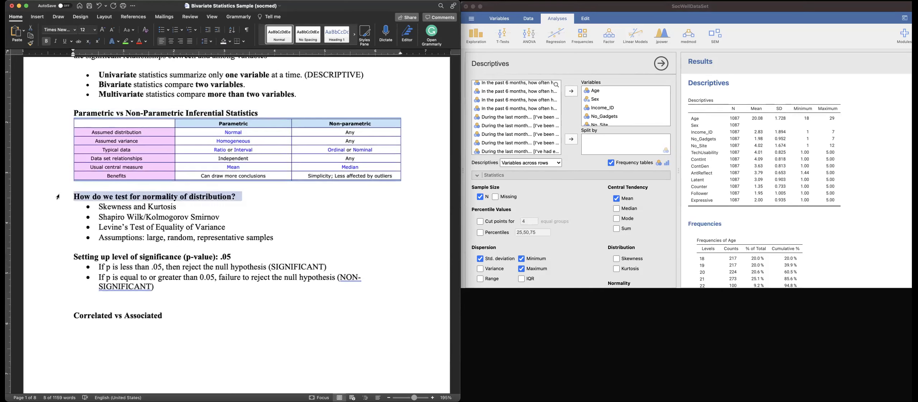
click(94, 217)
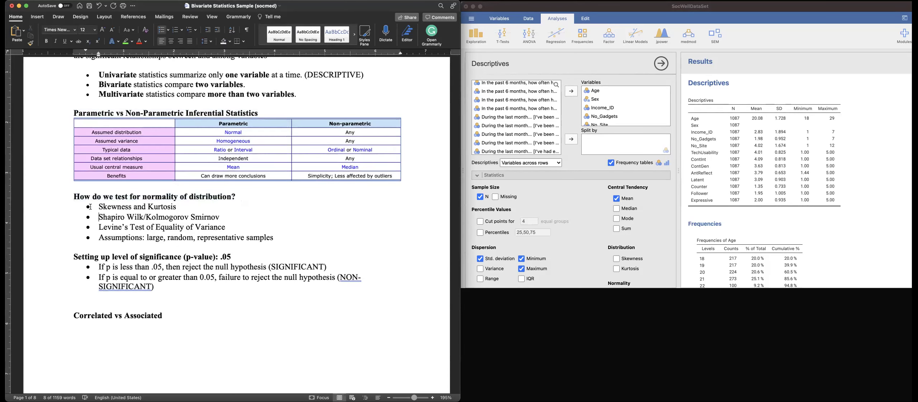
triple_click(177, 207)
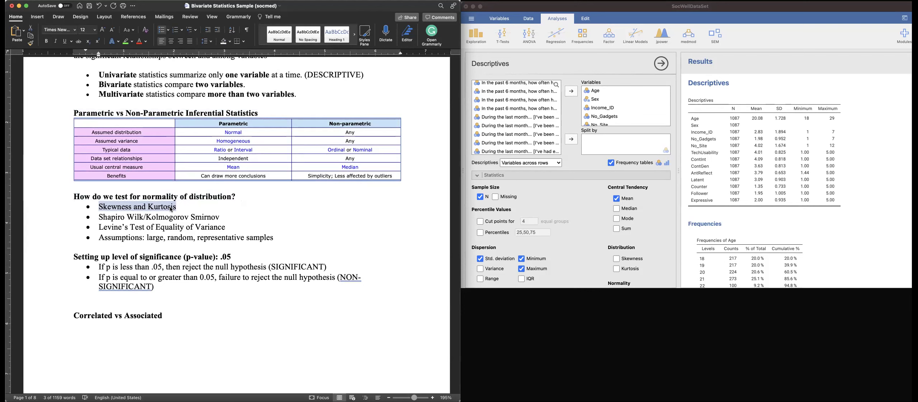
click(97, 217)
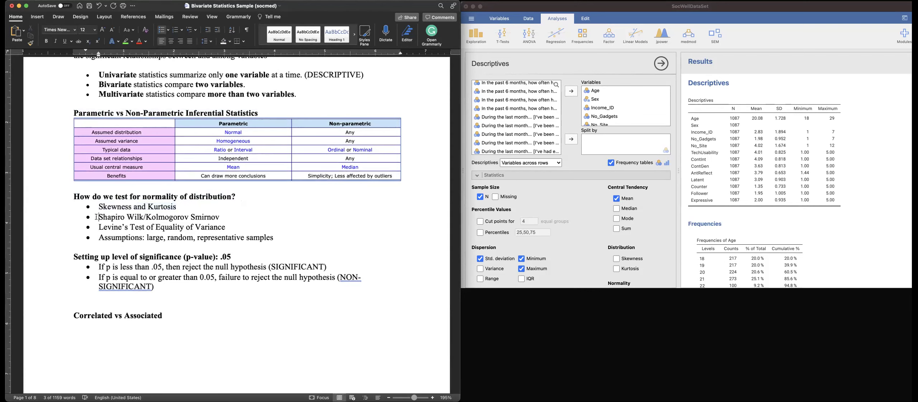
shift+click(143, 217)
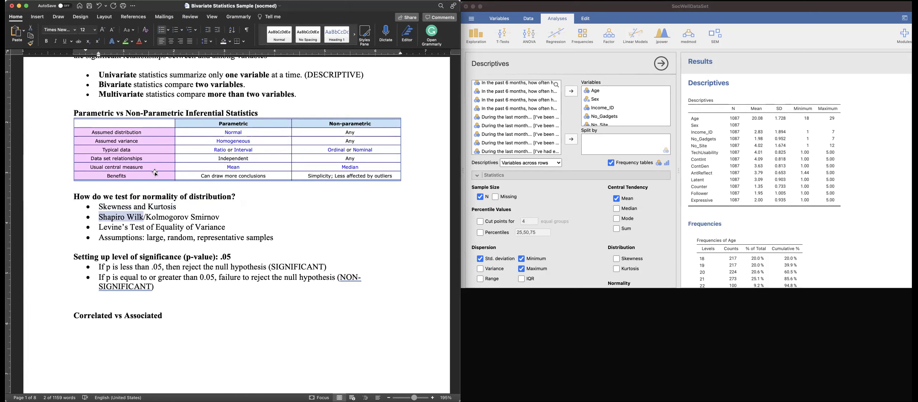
click(146, 218)
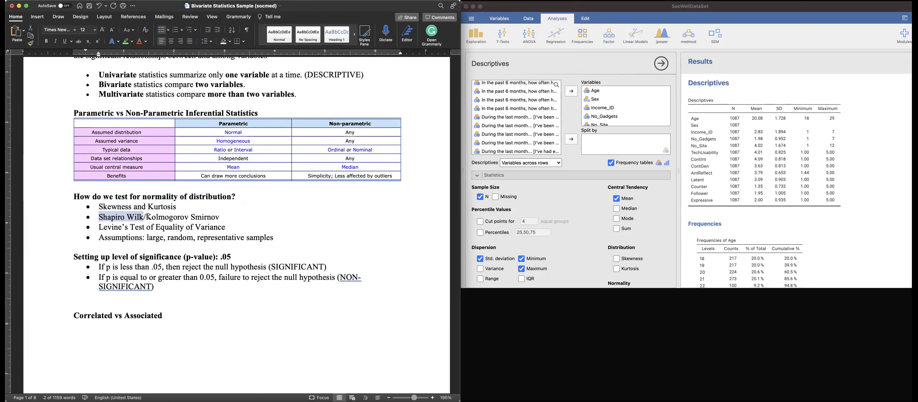
shift+click(224, 215)
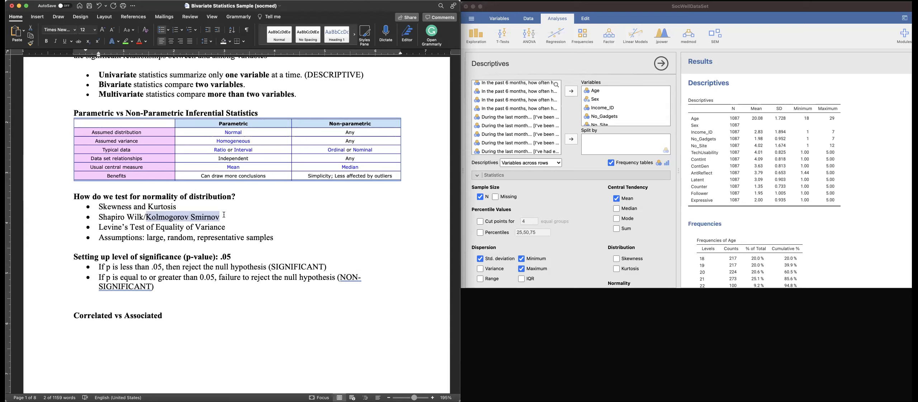
drag(123, 228, 236, 227)
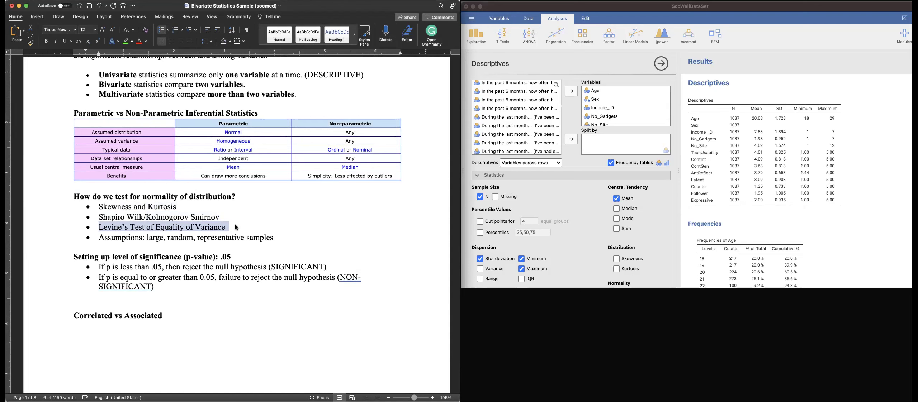
- Examine the Assumptions bullet under the normality tests, selecting the words "Assumptions" and "random"
double_click(103, 239)
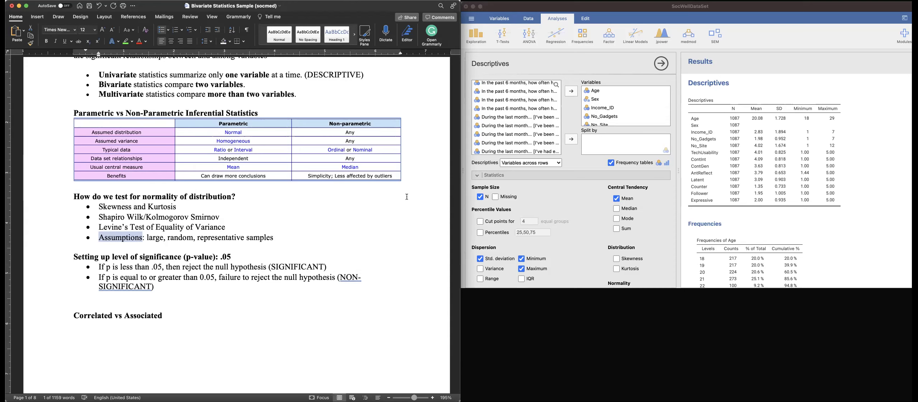
click(177, 238)
double_click(178, 238)
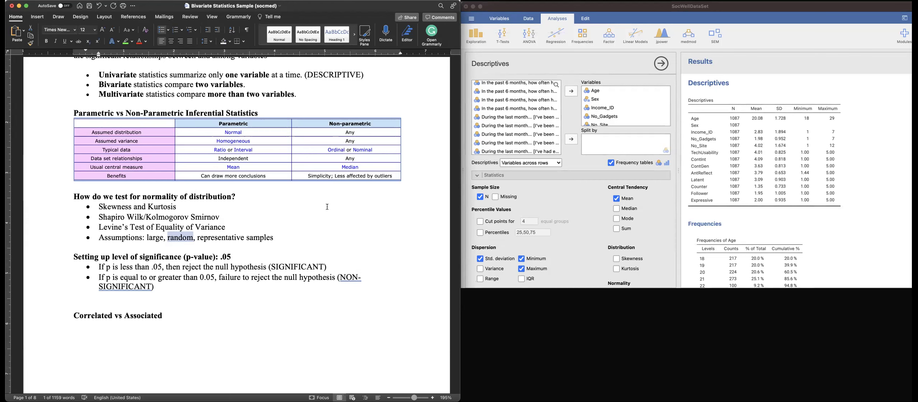
click(197, 205)
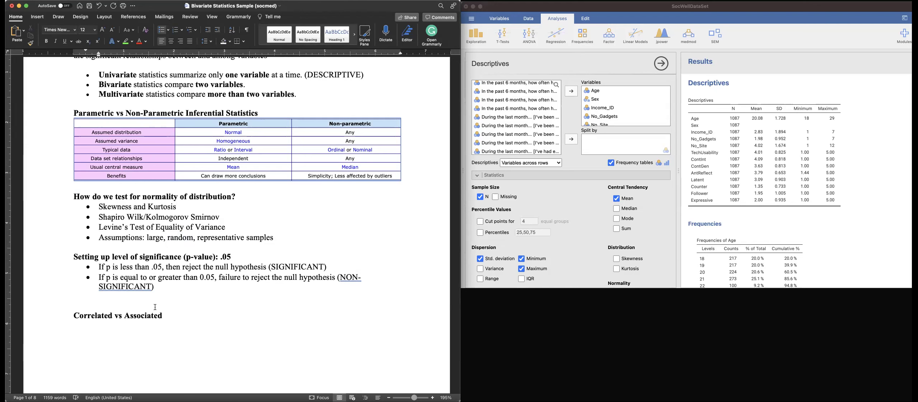
- Review the p-value section, selecting its heading, the statement on p less than .05, and "failure to reject the null hypothesis"
scroll(155, 308, down, 1)
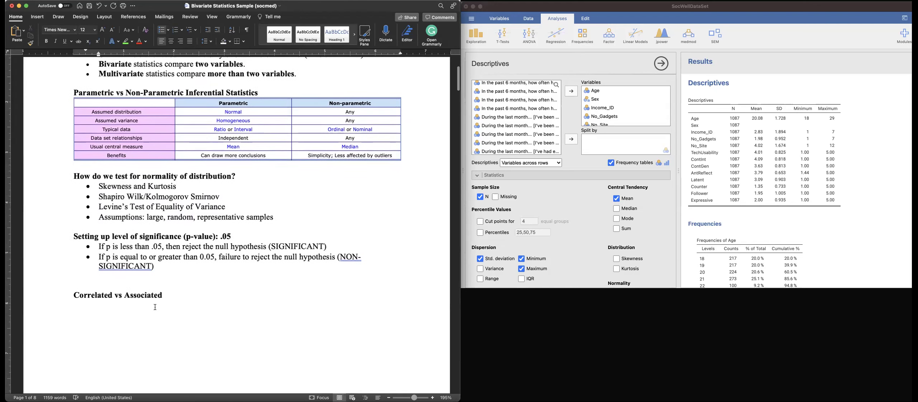
click(47, 235)
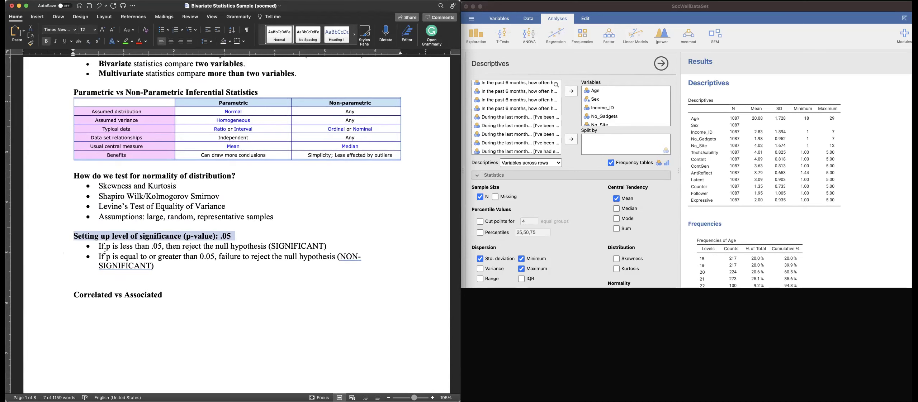
key(Right)
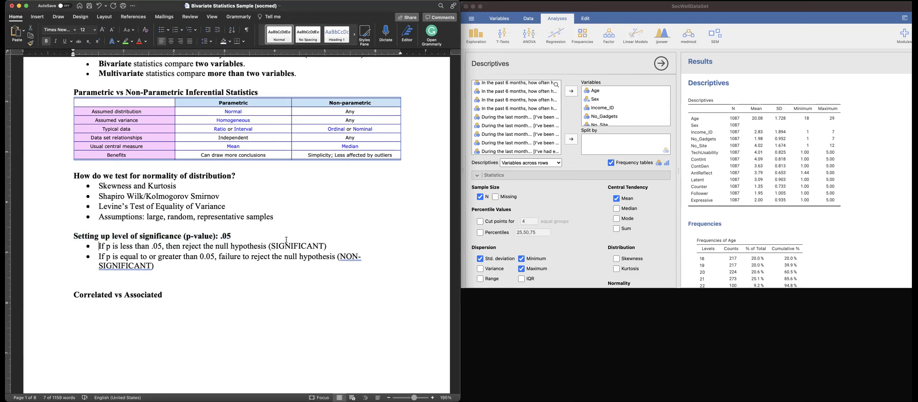
shift+click(324, 246)
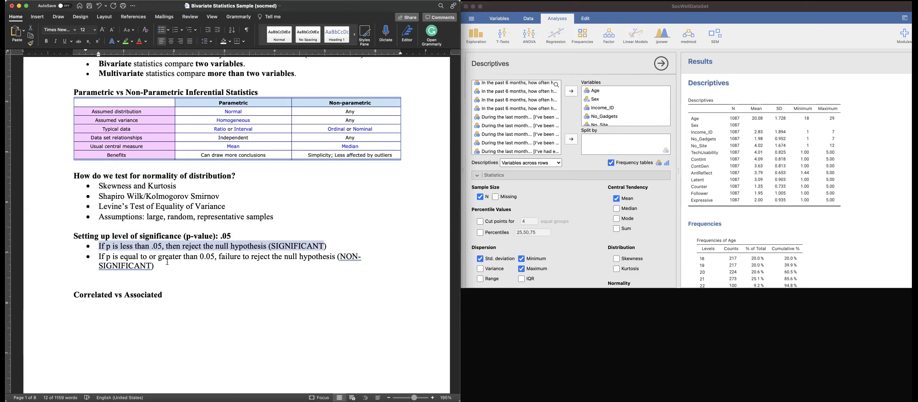
click(219, 257)
shift+click(315, 258)
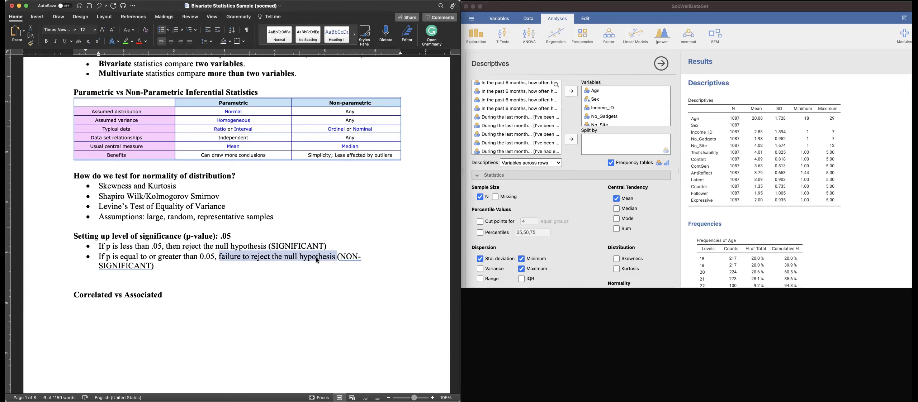
- Insert "vs Related" into the "Correlated vs Associated" heading so it reads "Correlated vs Related vs Associated"
scroll(318, 261, down, 3)
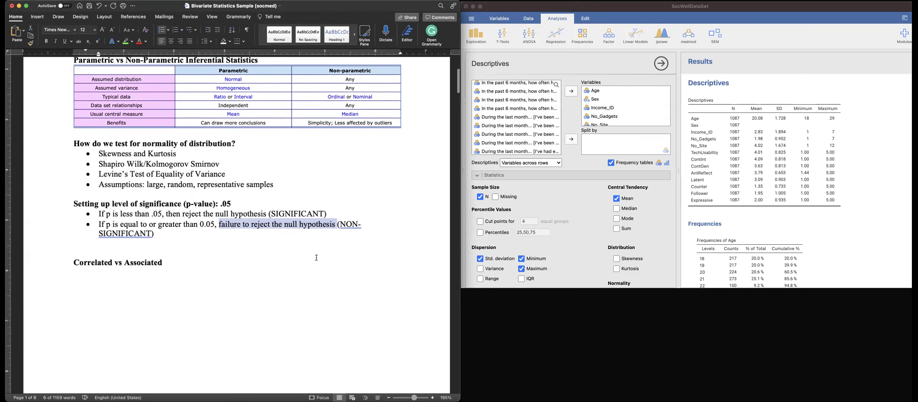
click(47, 259)
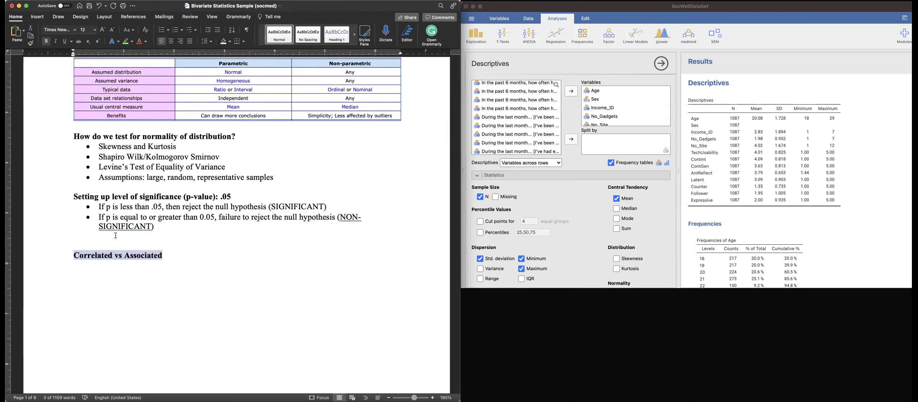
click(115, 257)
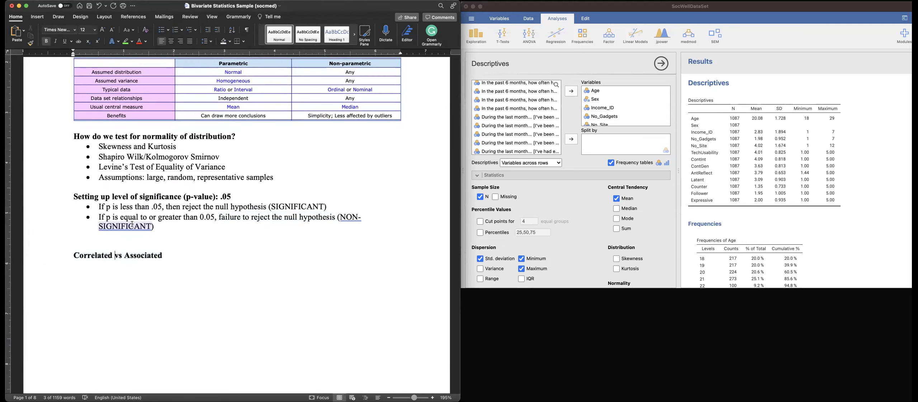
text(vs Related)
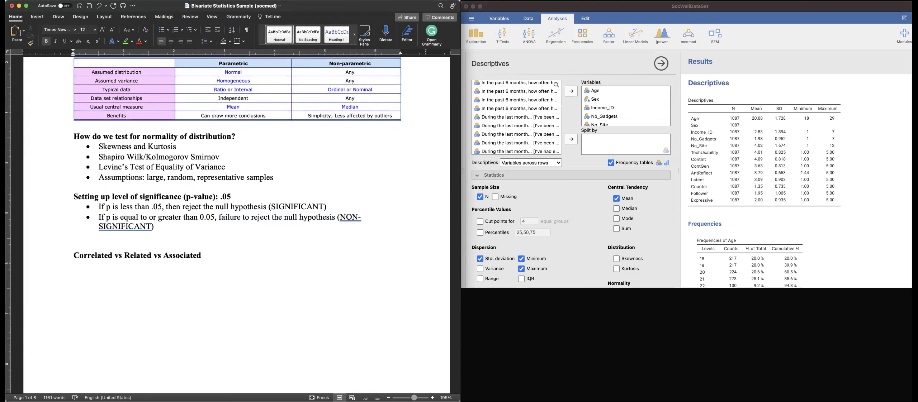
- Examine the words "Related" and "Correlated" in the heading, and refer to the Descriptives results in jamovi before returning to Word
double_click(133, 252)
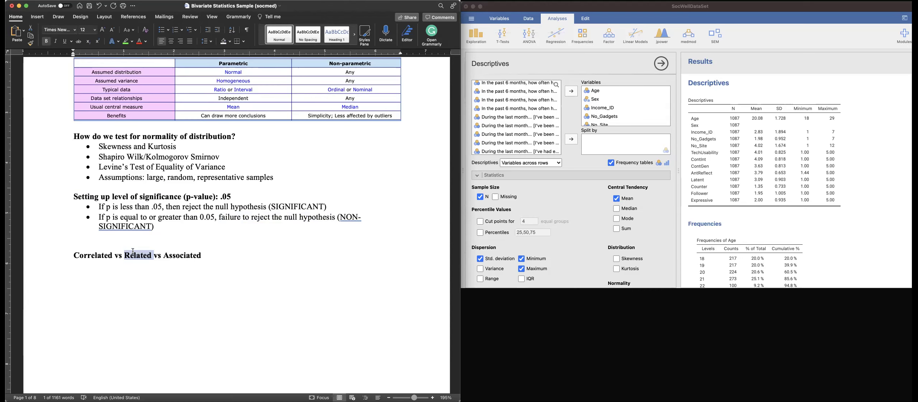
click(91, 256)
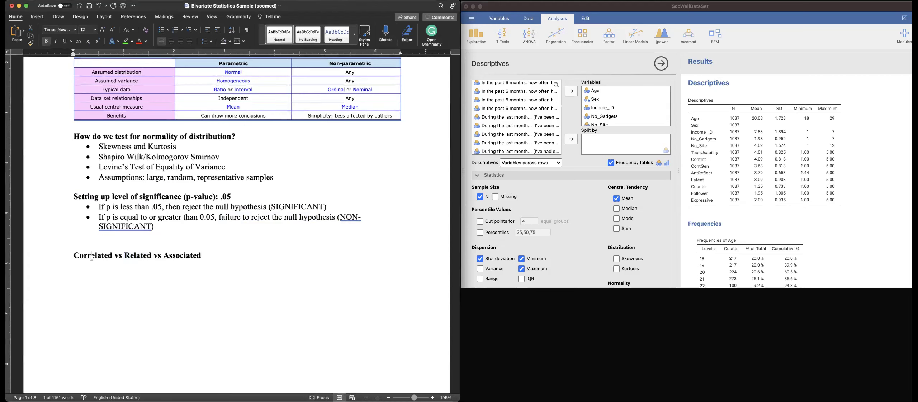
double_click(92, 257)
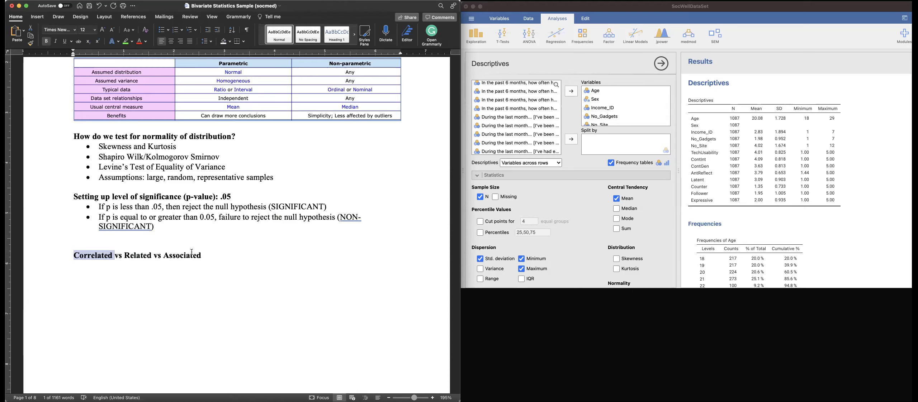
click(212, 261)
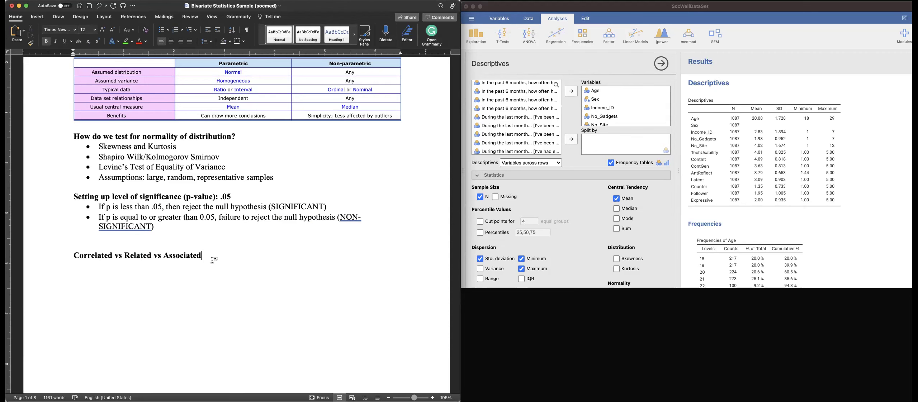
click(729, 117)
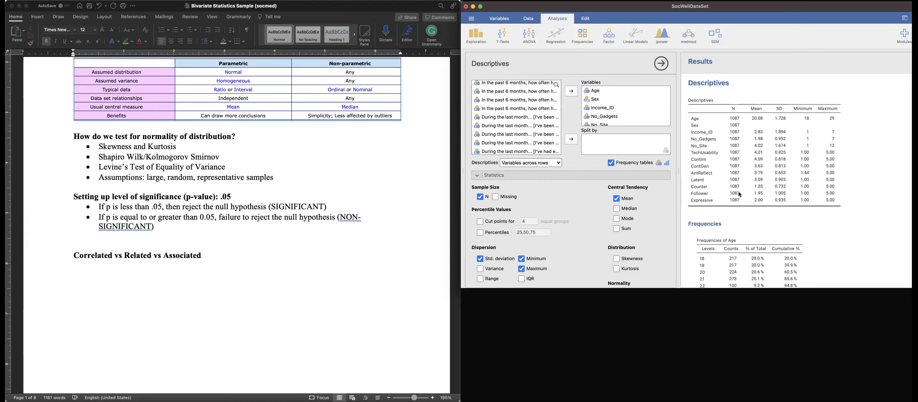
click(428, 229)
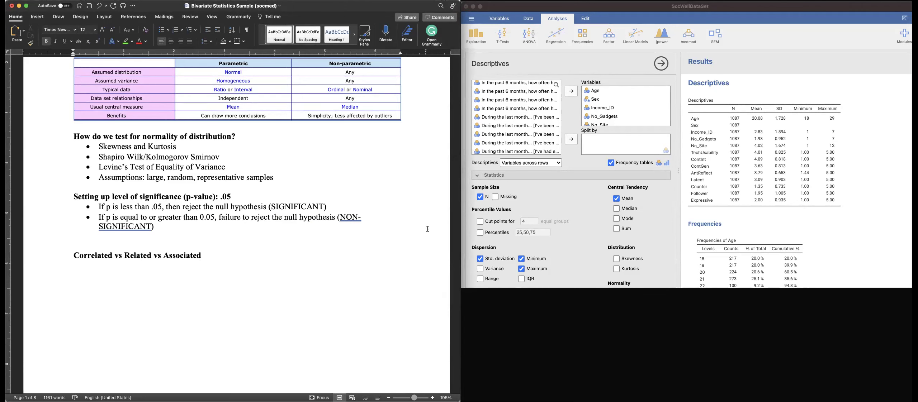
- Examine the correlation row of the Bivariate Statistics table, selecting its IV and DV cells, Pearson, Spearman Rho and both r-value test cells
scroll(428, 229, down, 2)
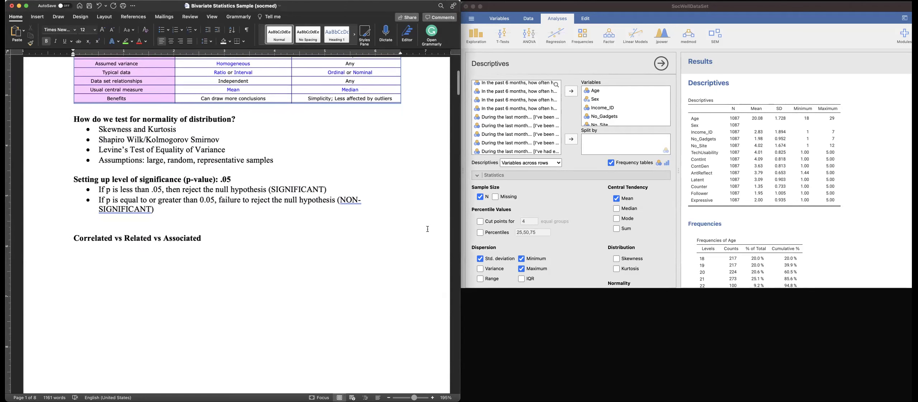
scroll(428, 229, down, 10)
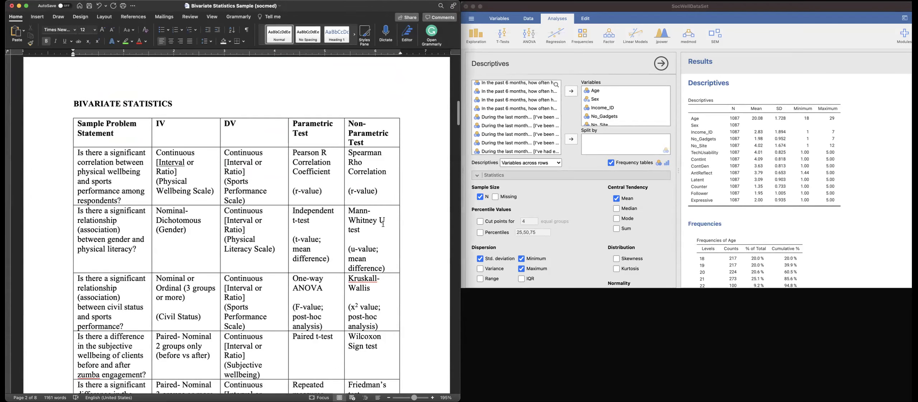
click(246, 229)
scroll(253, 229, up, 3)
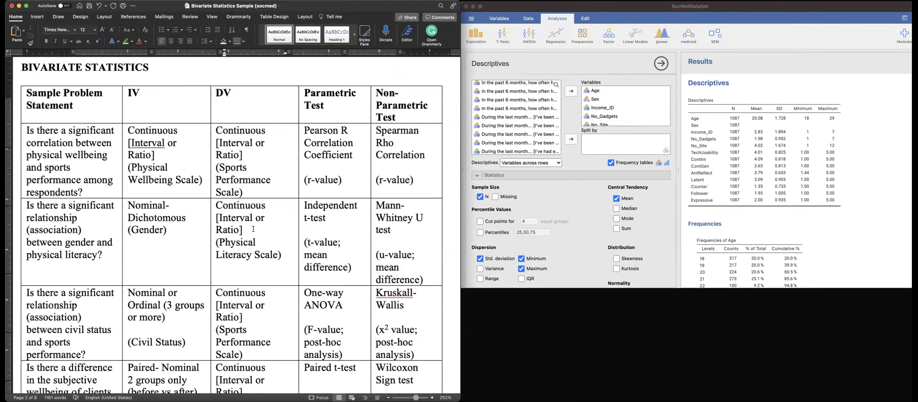
scroll(253, 229, down, 1)
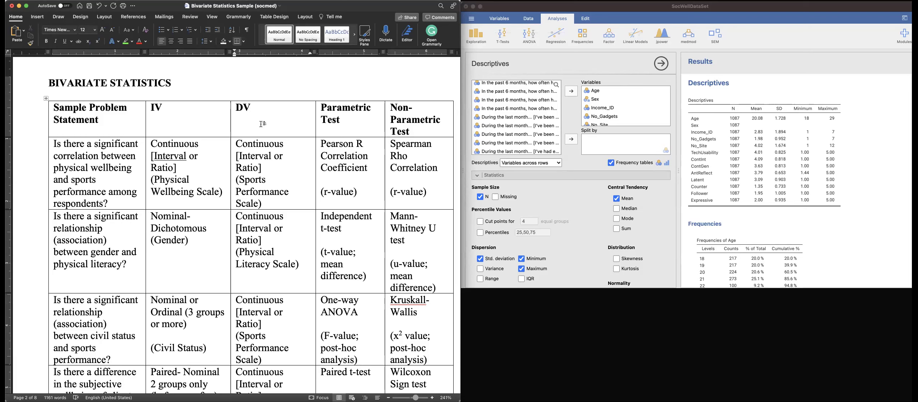
drag(246, 156, 194, 168)
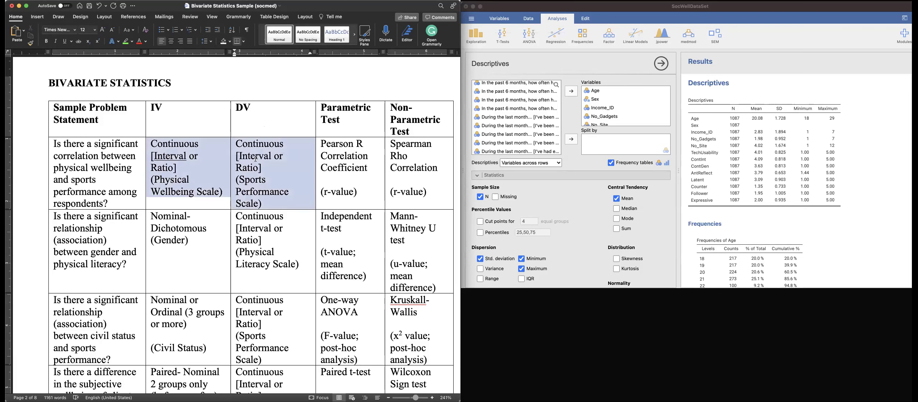
click(323, 144)
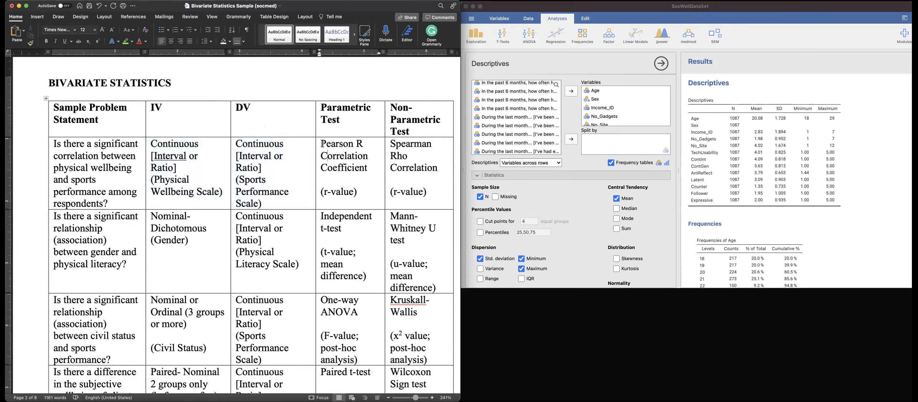
double_click(323, 144)
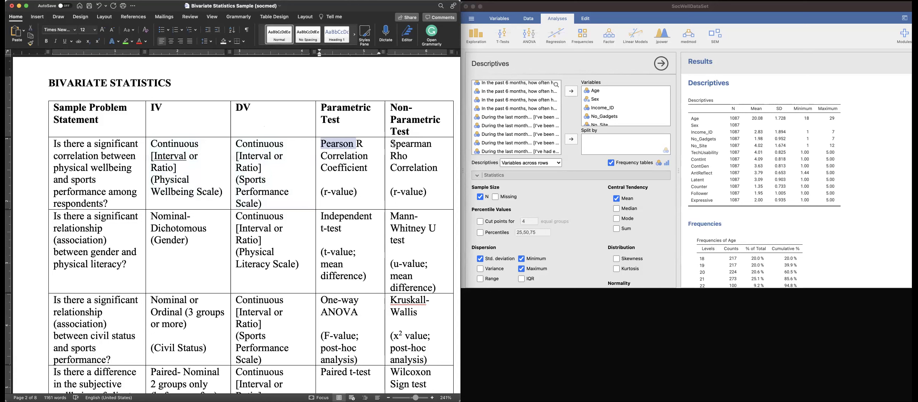
drag(391, 144, 404, 154)
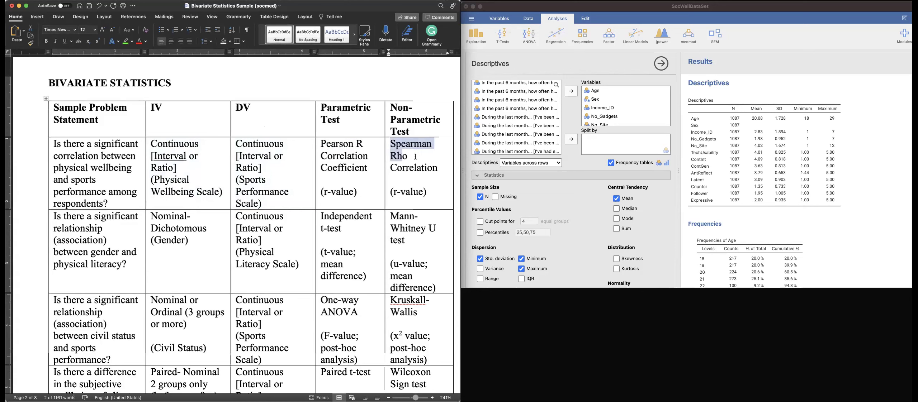
drag(330, 183, 405, 183)
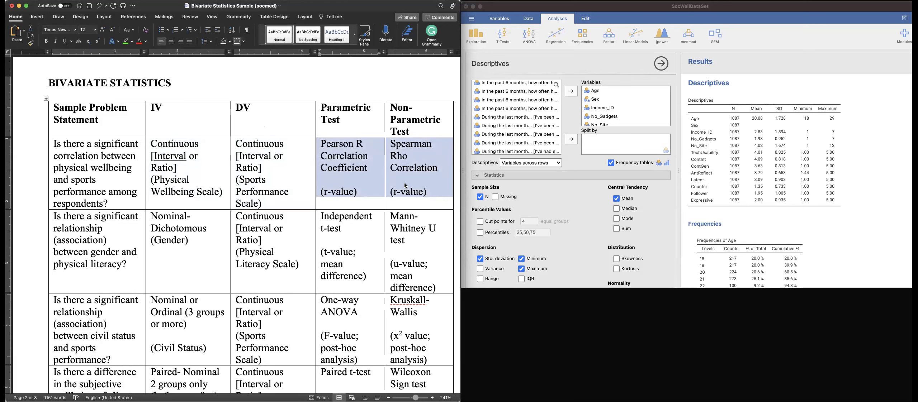
- Examine the gender and physical literacy row, selecting the Nominal-Dichotomous variable, Independent t-test and Mann-Whitney U test
click(183, 263)
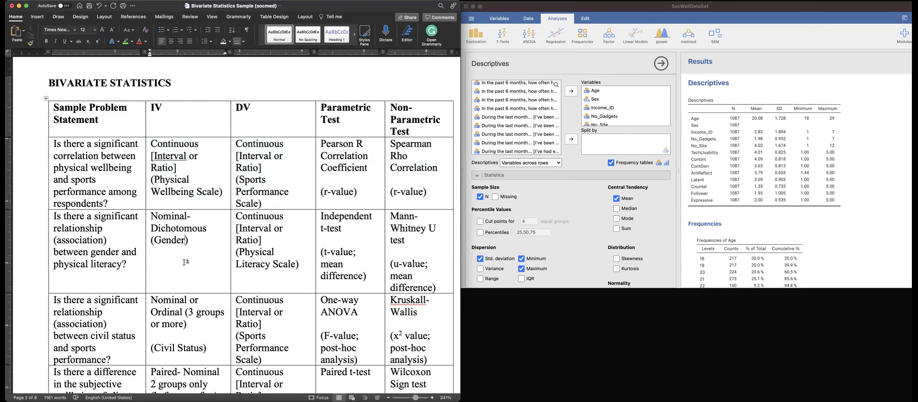
scroll(179, 242, down, 1)
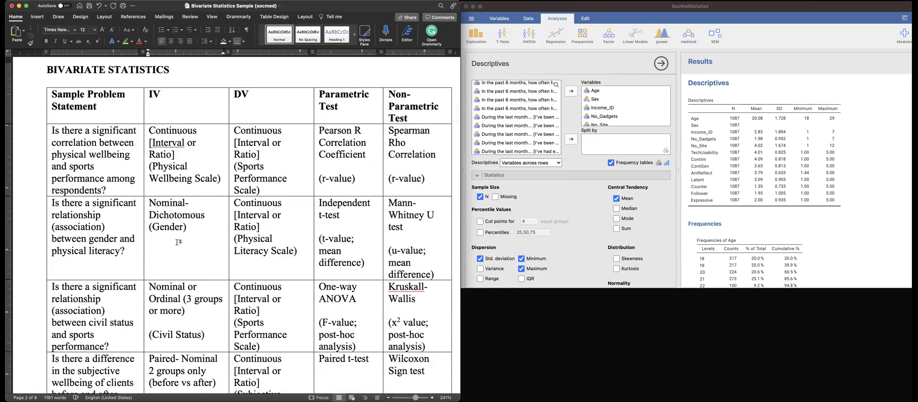
triple_click(199, 222)
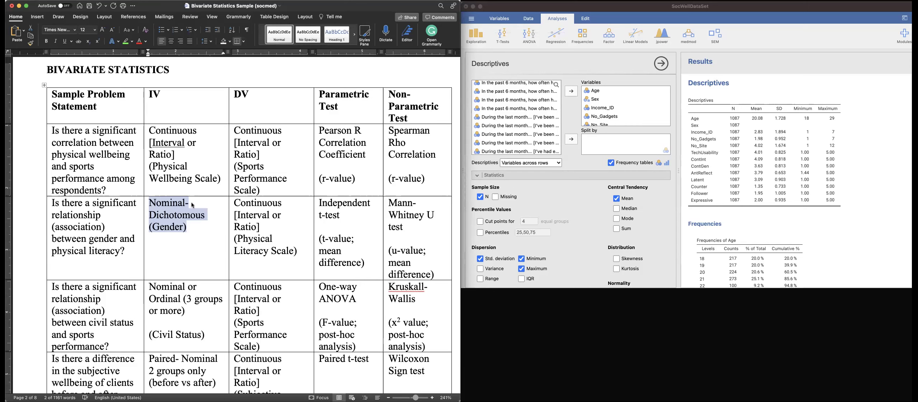
drag(247, 203, 297, 253)
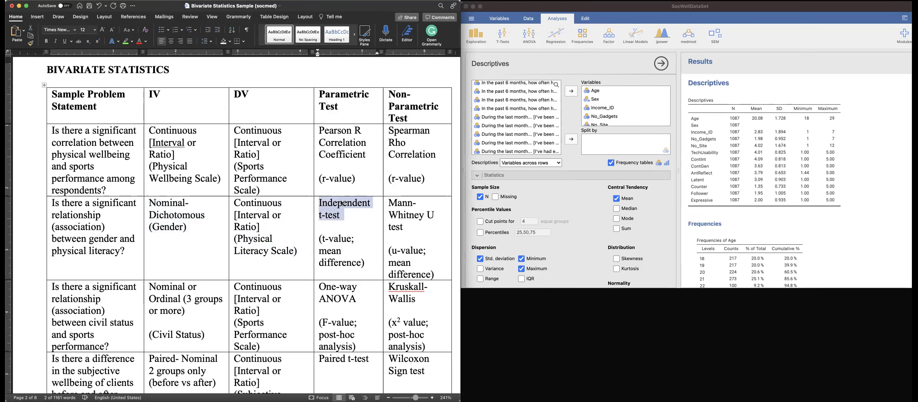
triple_click(413, 219)
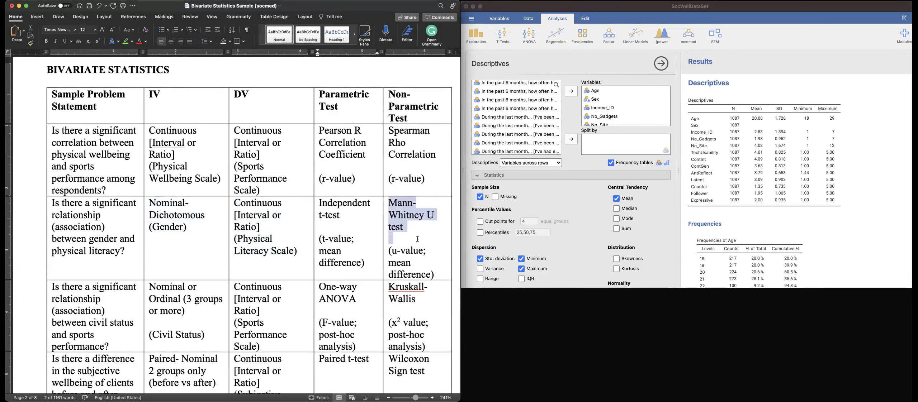
click(348, 217)
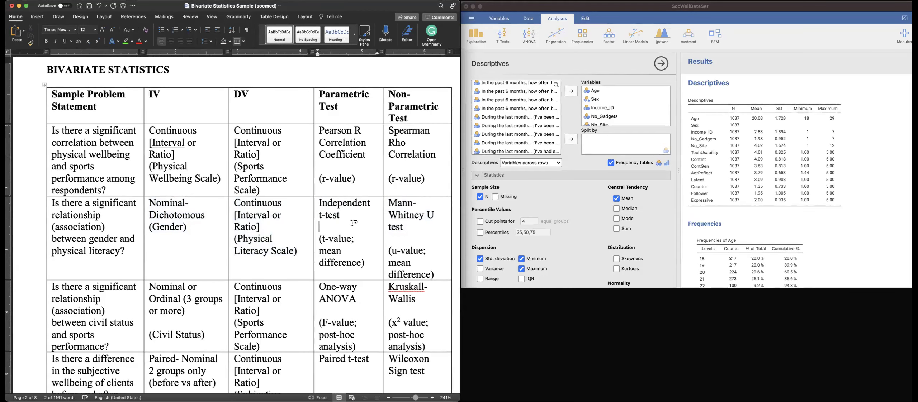
- Select "t-value" in the Independent t-test cell, and capitalise the Mann-Whitney entry as "U-value"
double_click(349, 240)
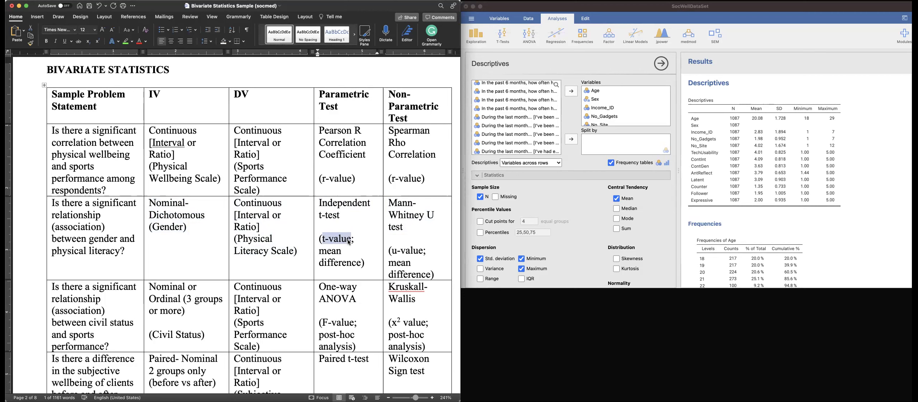
drag(349, 243, 352, 242)
click(398, 251)
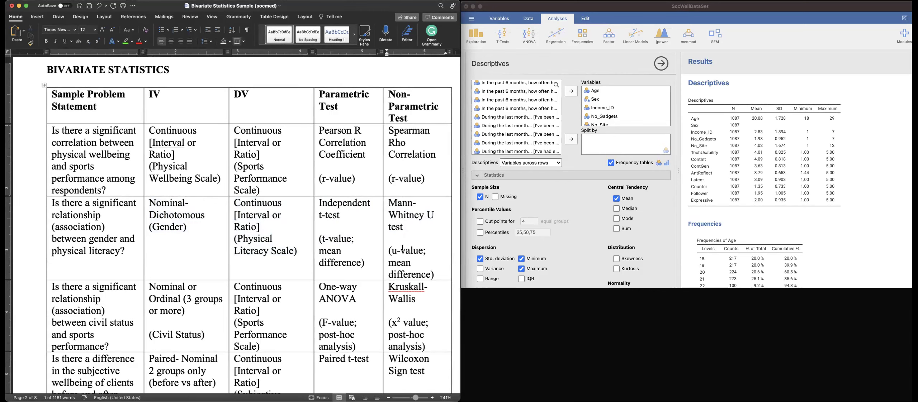
text(U)
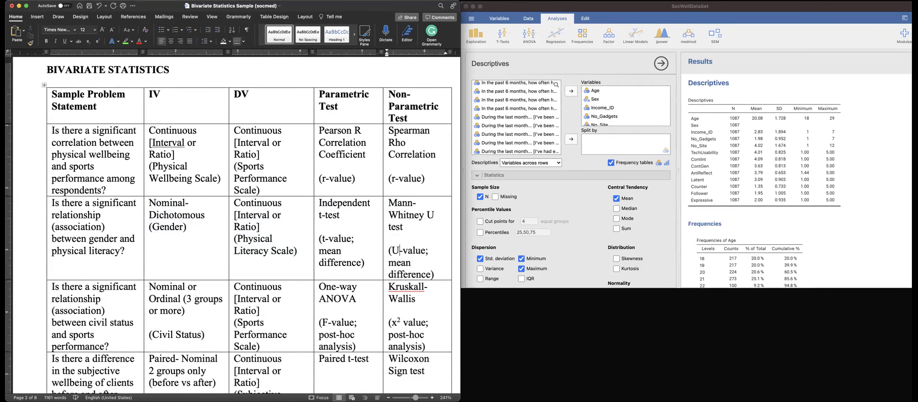
- Examine the civil status and sports performance row, covering its Nominal or Ordinal variable with 3 groups or more, One-way ANOVA and Kruskall-Wallis
scroll(230, 190, down, 3)
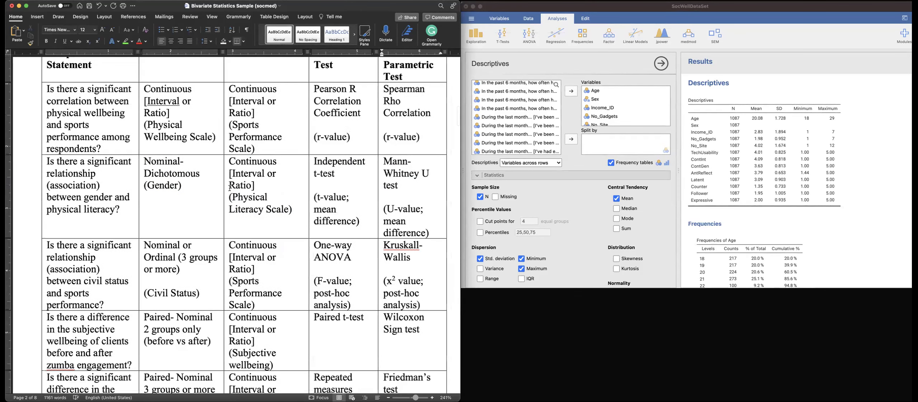
scroll(230, 188, down, 2)
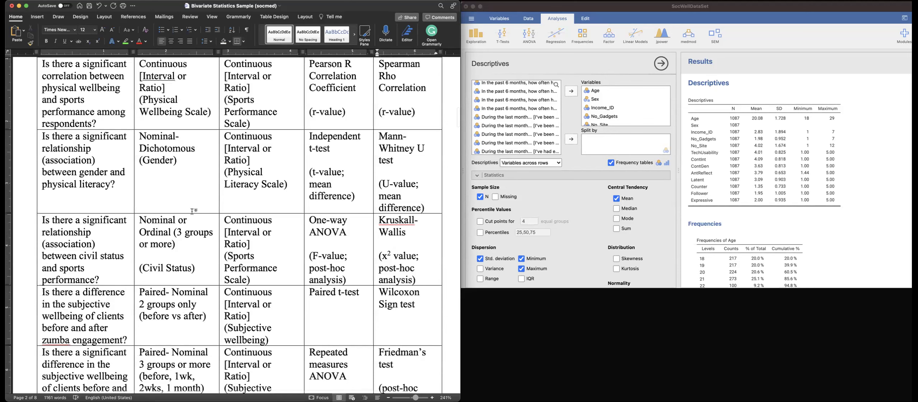
scroll(191, 211, up, 1)
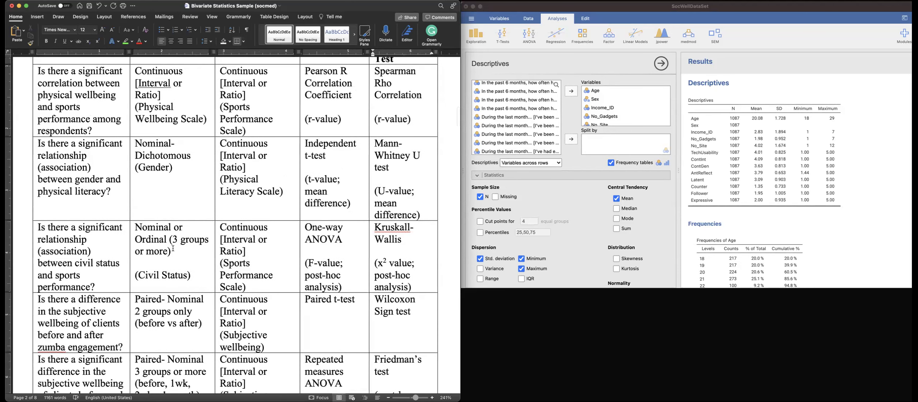
click(173, 249)
scroll(425, 287, down, 1)
scroll(425, 287, down, 1)
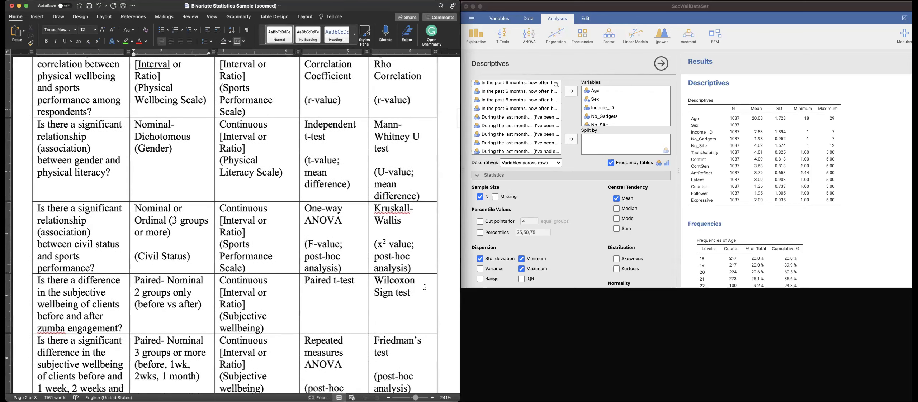
scroll(425, 287, down, 1)
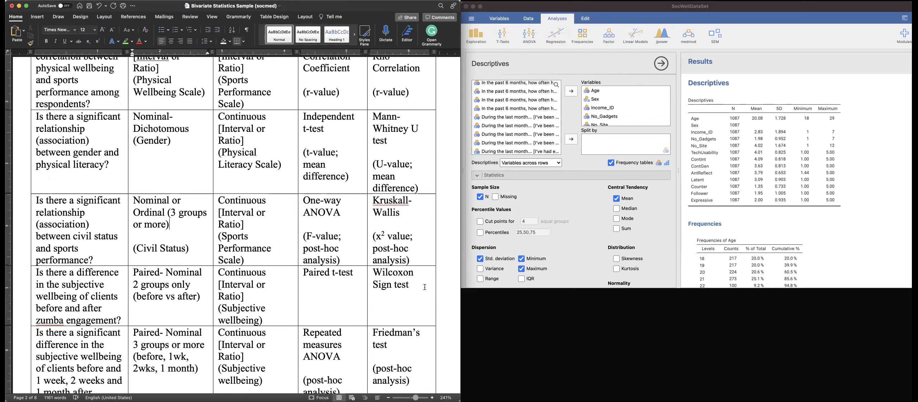
scroll(424, 287, down, 3)
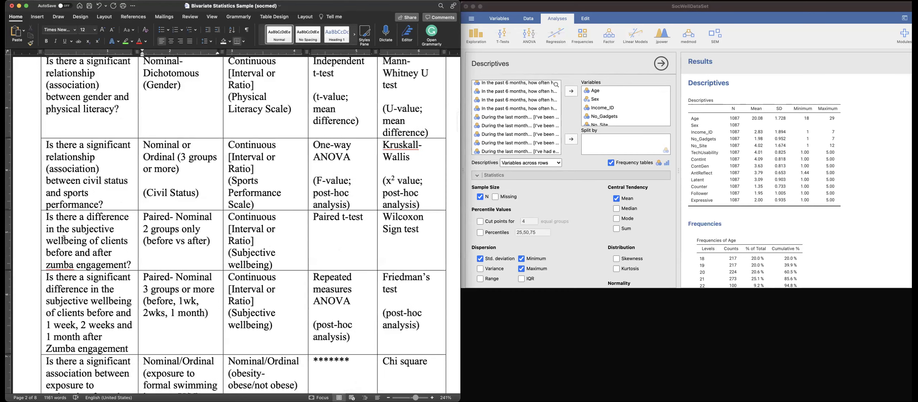
- Examine the before-and-after Zumba row, selecting its problem statement, the word "Paired" in Paired t-test, and part of the Wilcoxon Sign test entry
drag(64, 238, 174, 281)
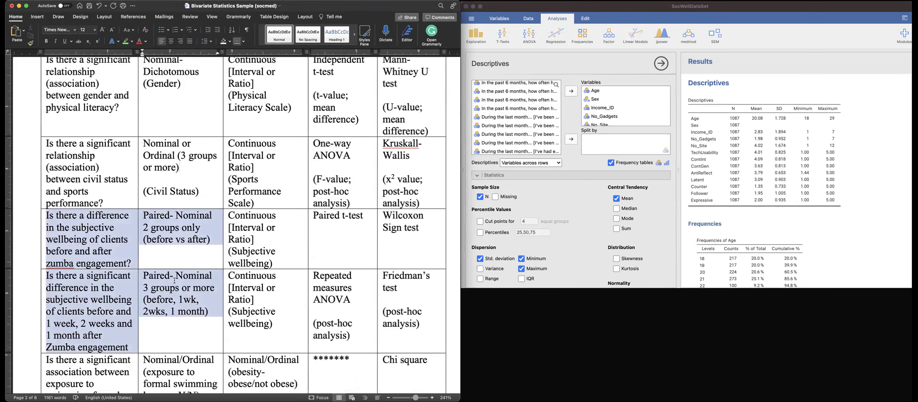
click(182, 249)
click(182, 249)
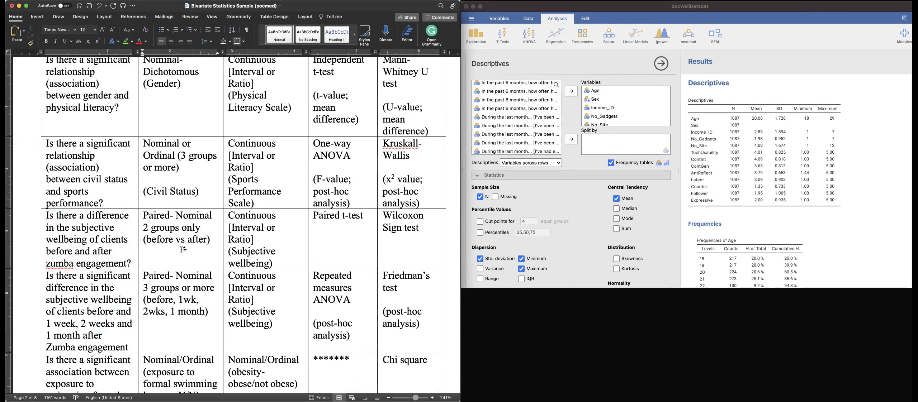
drag(47, 216, 134, 266)
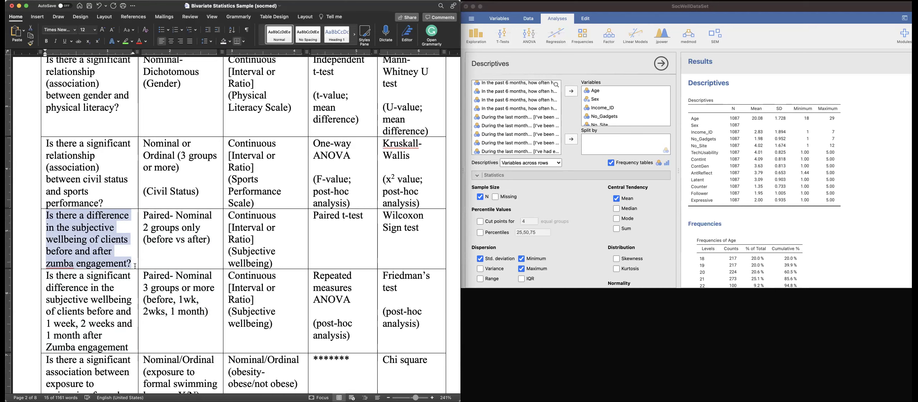
double_click(323, 220)
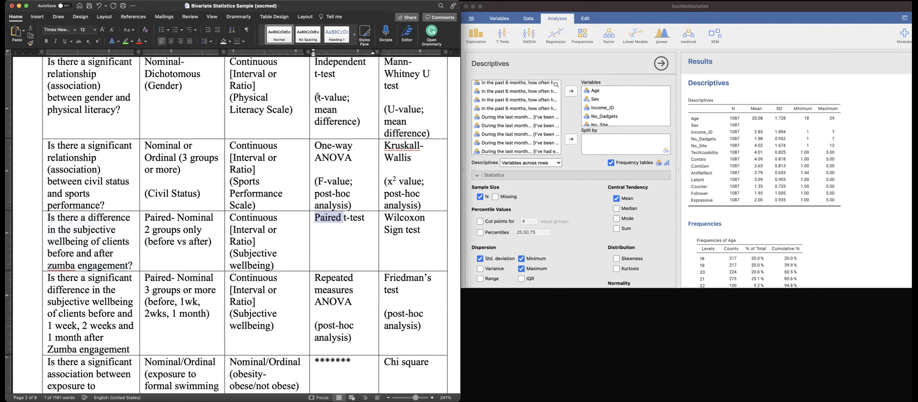
click(210, 249)
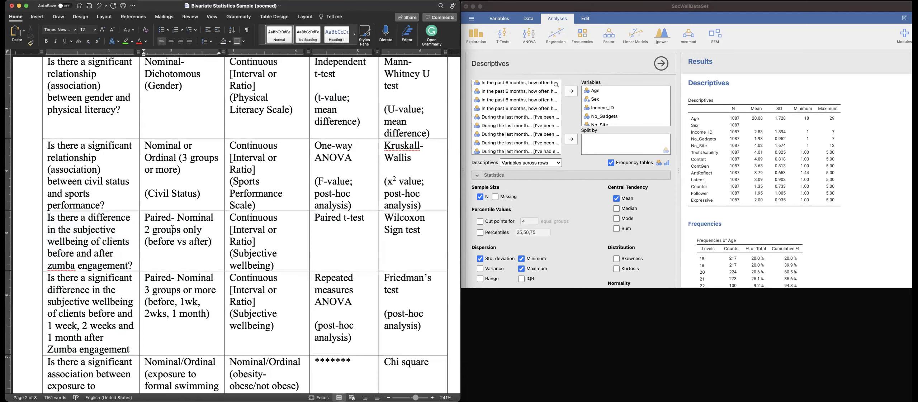
drag(398, 235, 404, 237)
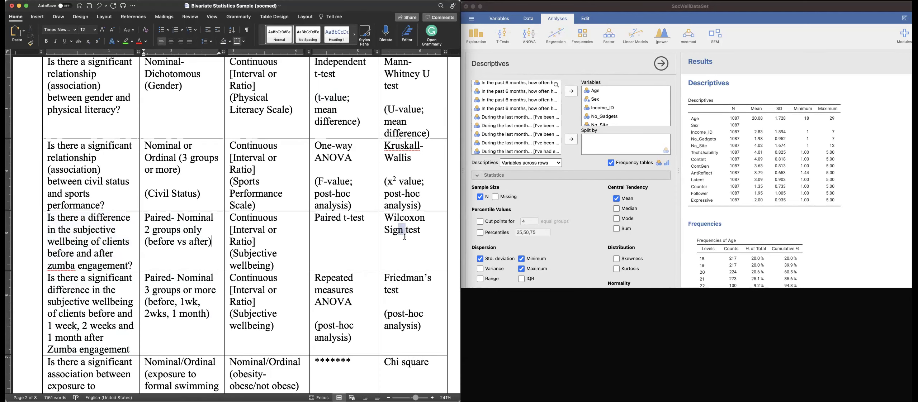
- Examine the row comparing wellbeing before and after 1 week, 2 weeks and 1 month, selecting "measures ANOVA" and "Friedman's test"
scroll(166, 286, down, 2)
click(166, 285)
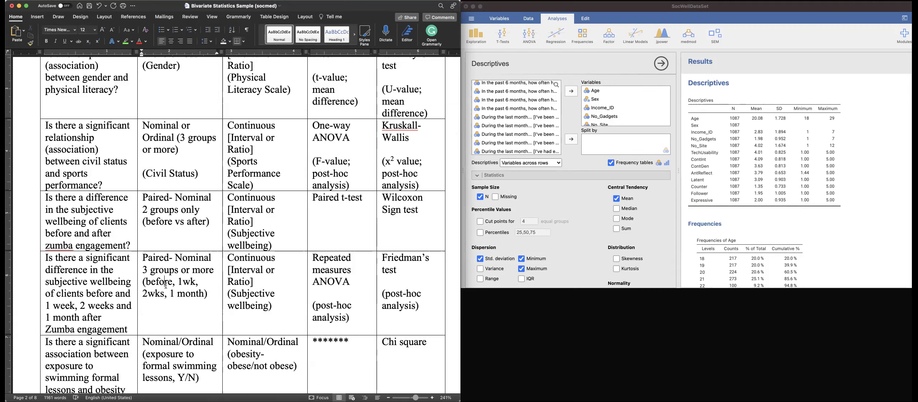
drag(314, 269, 355, 285)
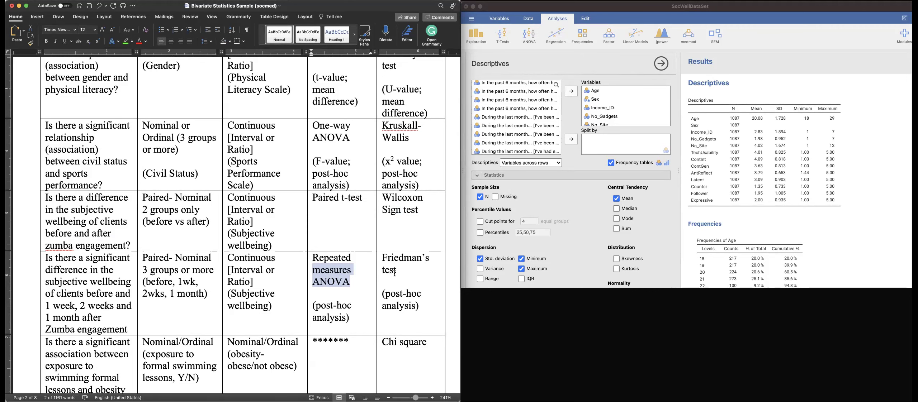
drag(382, 259, 399, 270)
scroll(401, 270, down, 1)
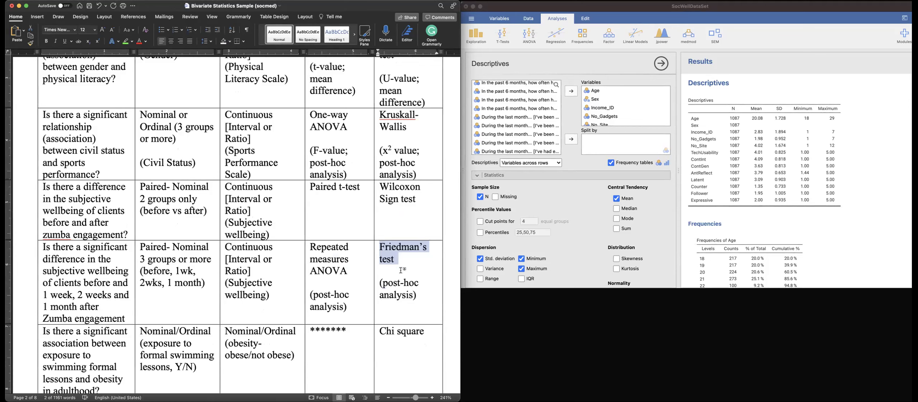
scroll(401, 270, up, 1)
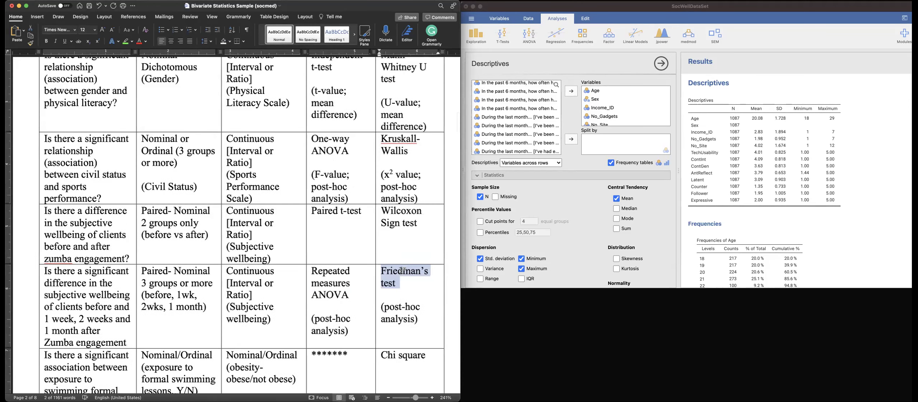
scroll(403, 270, up, 2)
scroll(401, 271, up, 3)
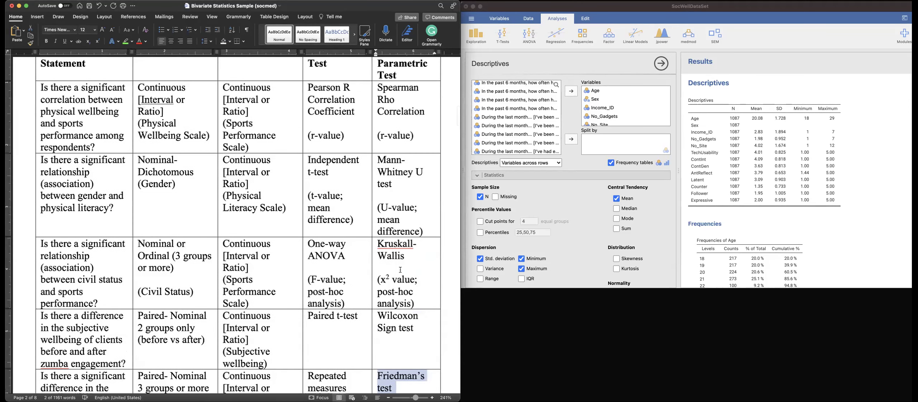
scroll(400, 270, down, 4)
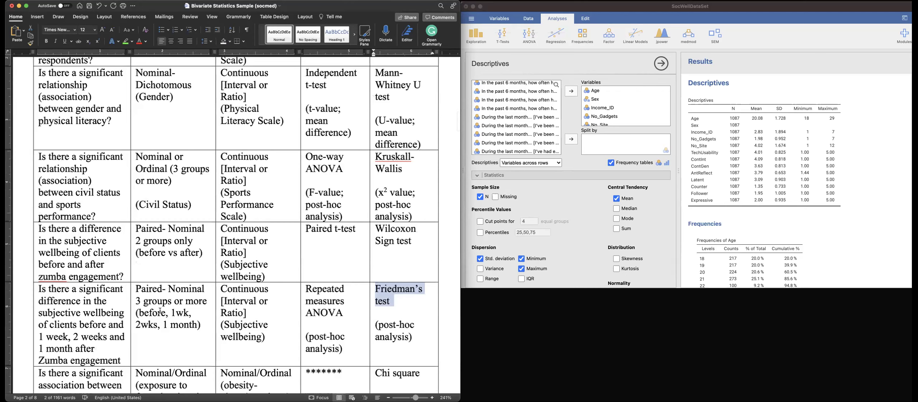
- Examine the swimming lessons and obesity row, selecting its two Nominal/Ordinal variable cells and the word "swimming"
scroll(160, 311, down, 3)
drag(160, 311, 271, 315)
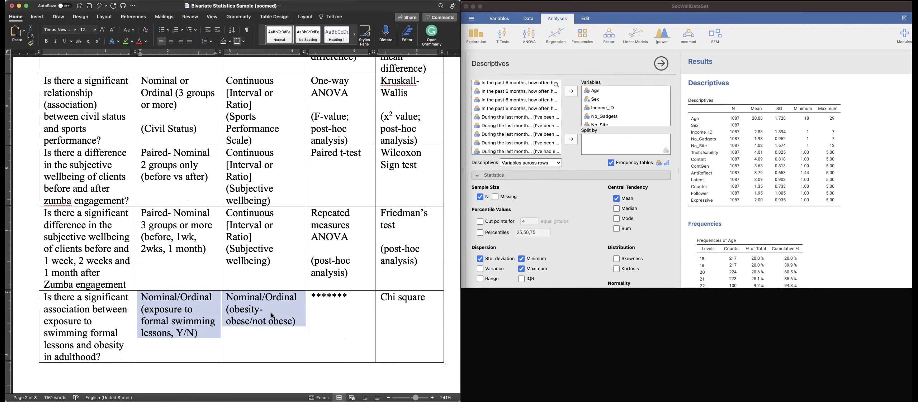
click(99, 316)
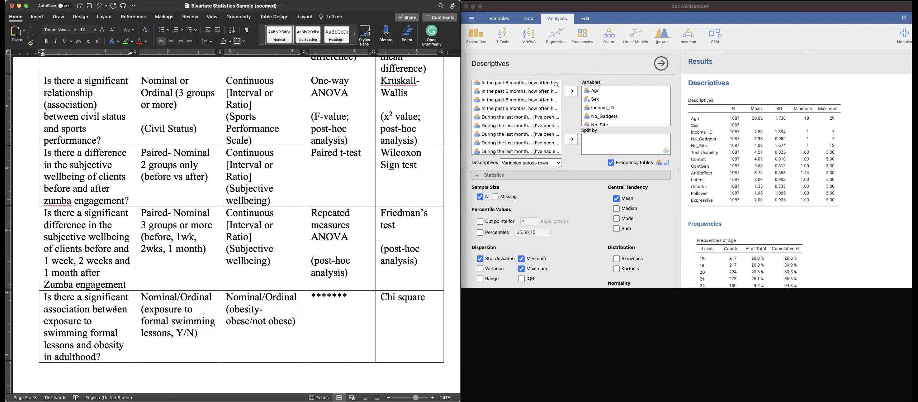
double_click(174, 323)
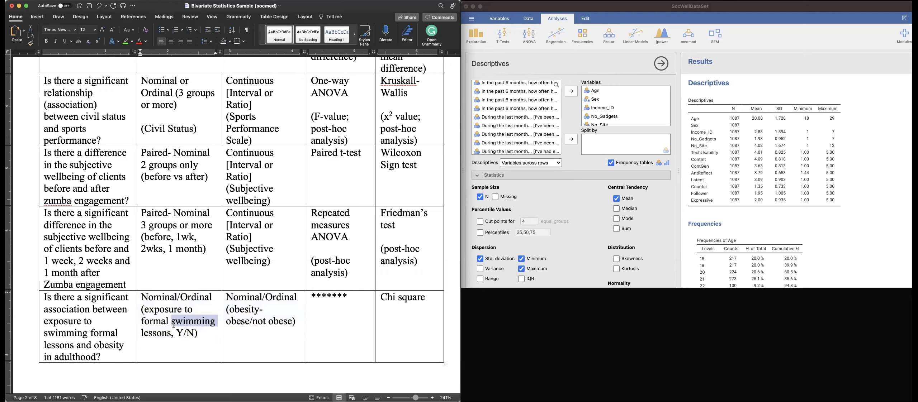
- Revisit the Parametric vs Non-Parametric Inferential Statistics comparison table on the first page
scroll(174, 325, up, 5)
scroll(173, 325, up, 15)
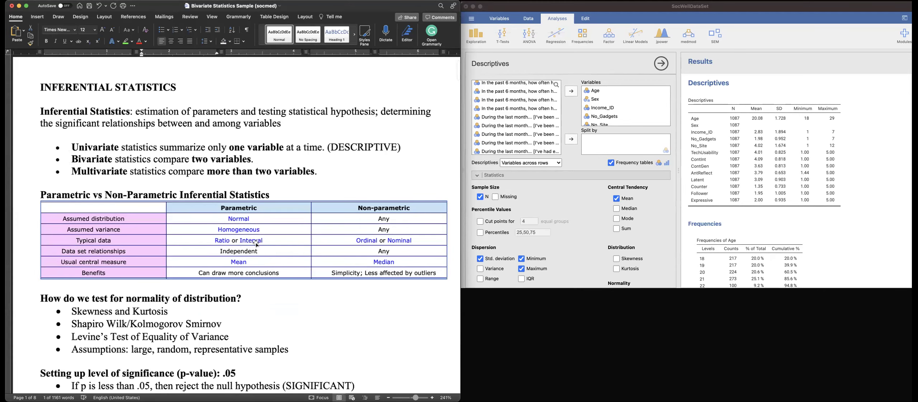
scroll(250, 301, down, 2)
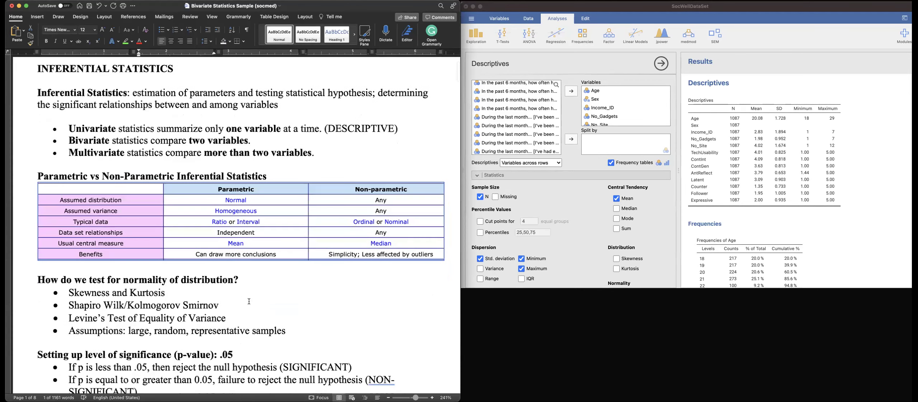
- In the swimming lessons and obesity row, select the asterisks in the parametric cell, and hyphenate the non-parametric test name as "Chi-square"
scroll(250, 301, down, 15)
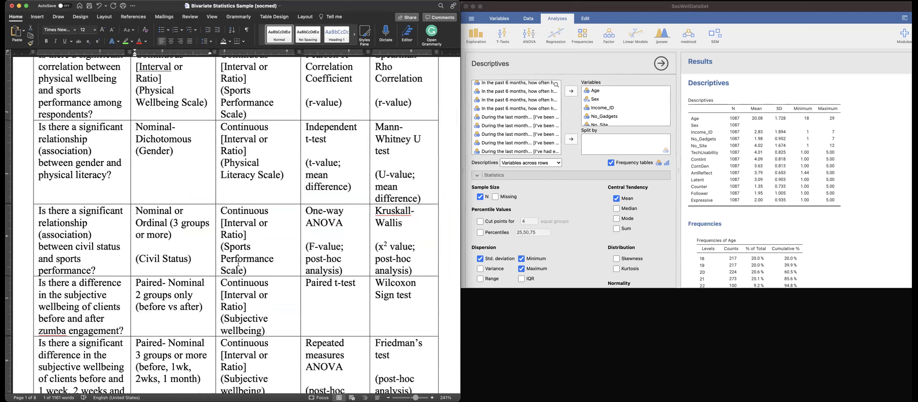
scroll(238, 264, down, 10)
click(167, 264)
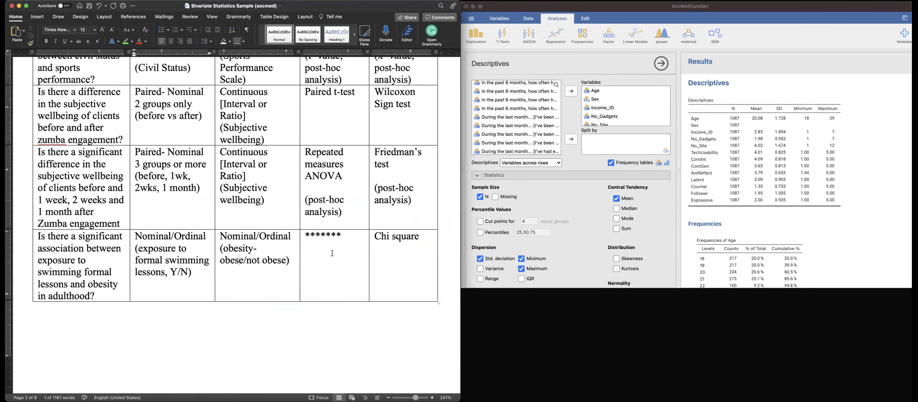
double_click(315, 235)
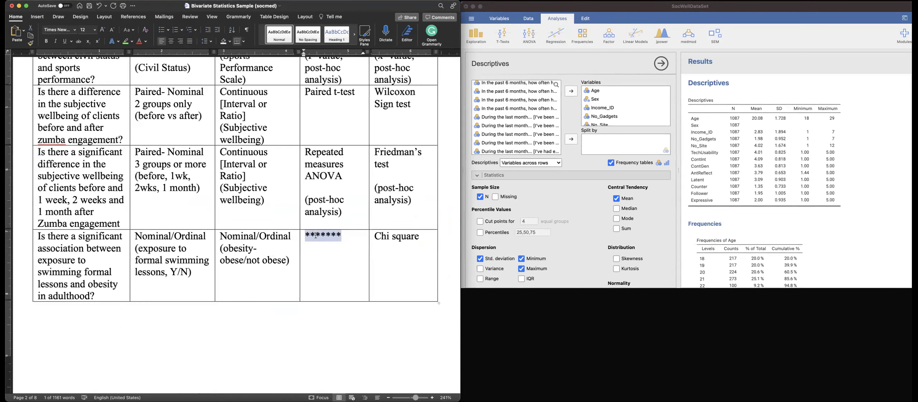
click(384, 236)
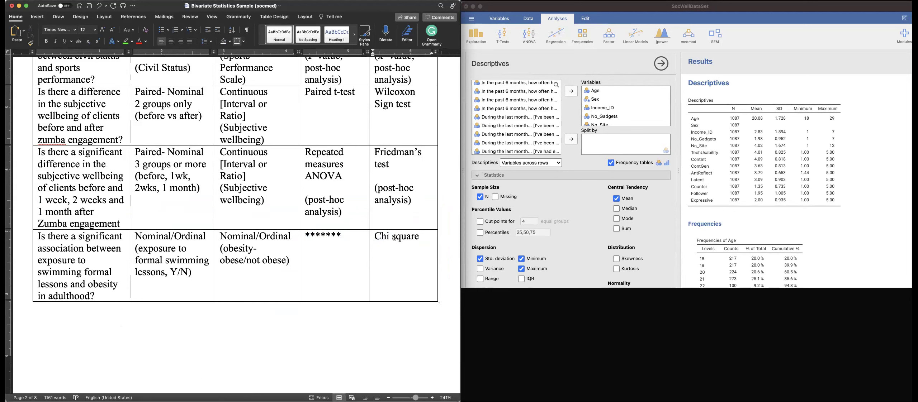
click(395, 238)
key(BackSpace)
text(-)
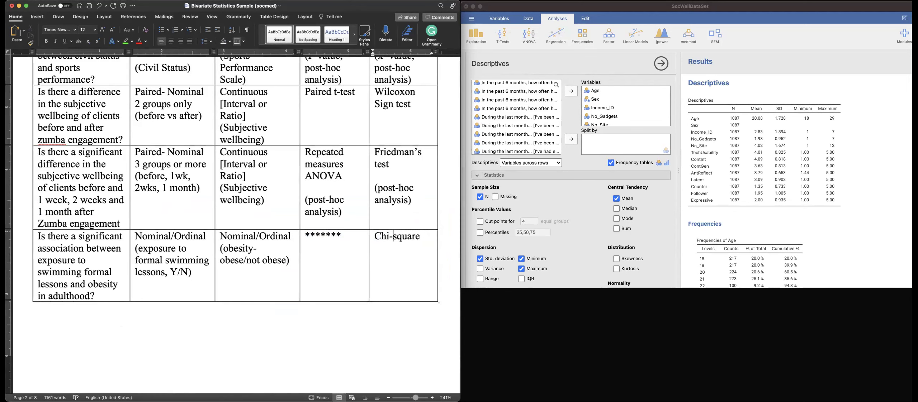
- Go to the "Table of Inferential Statistics to be Used" and select the four dependent variables of the first research question
scroll(229, 179, down, 2)
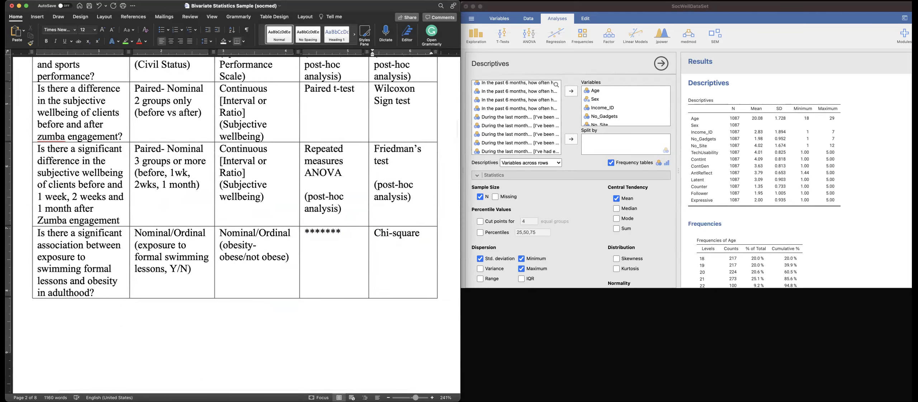
scroll(237, 222, down, 10)
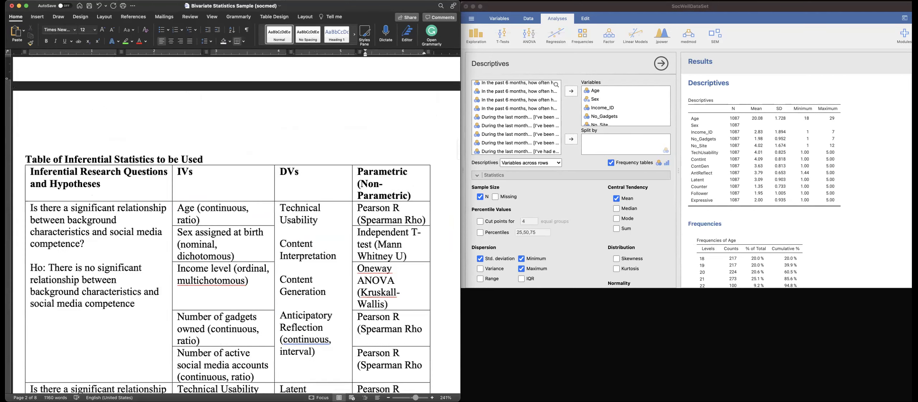
scroll(236, 235, down, 3)
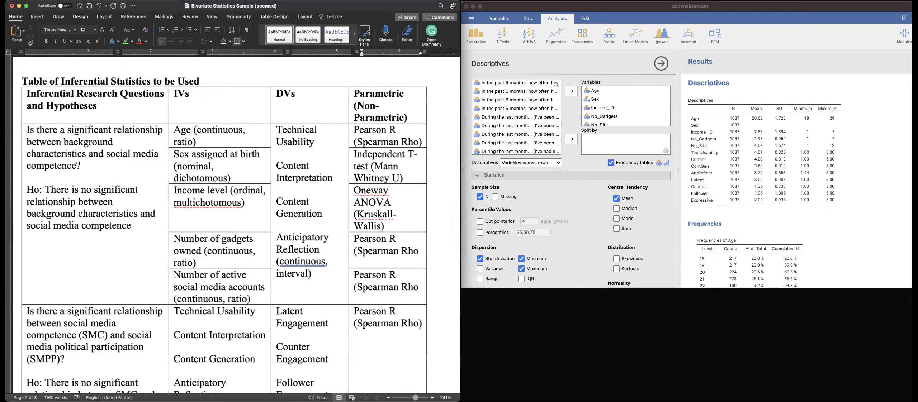
scroll(236, 222, down, 1)
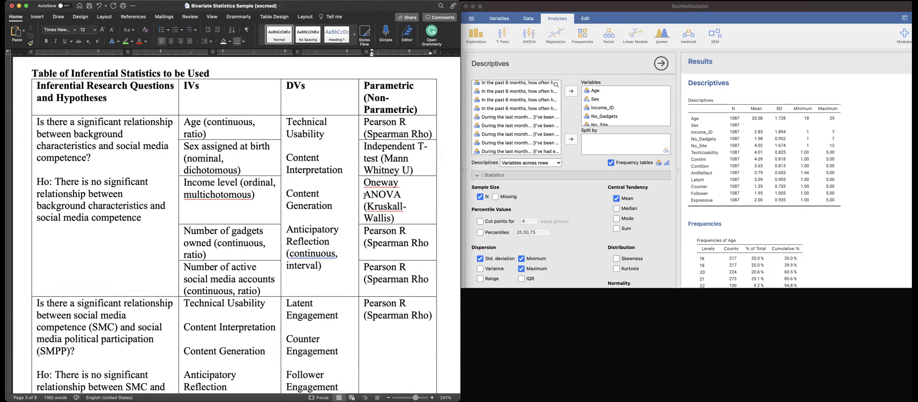
drag(287, 123, 336, 246)
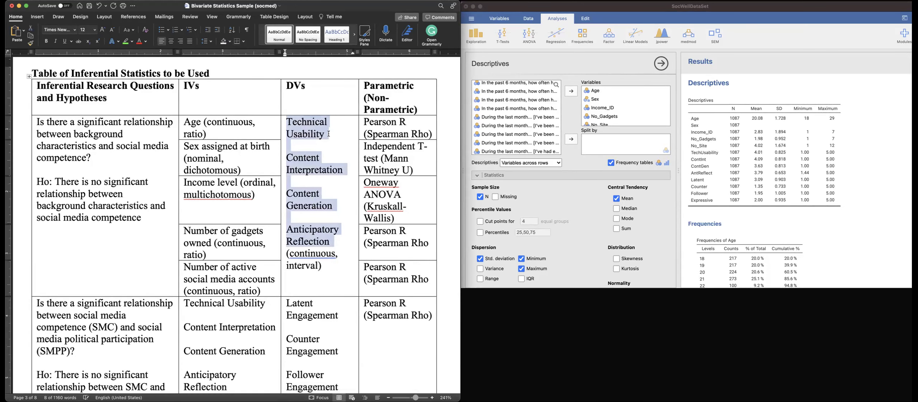
- Select each dependent variable of the first question one at a time: Technical Usability, Content Interpretation, Content Generation and Anticipatory Reflection
triple_click(288, 125)
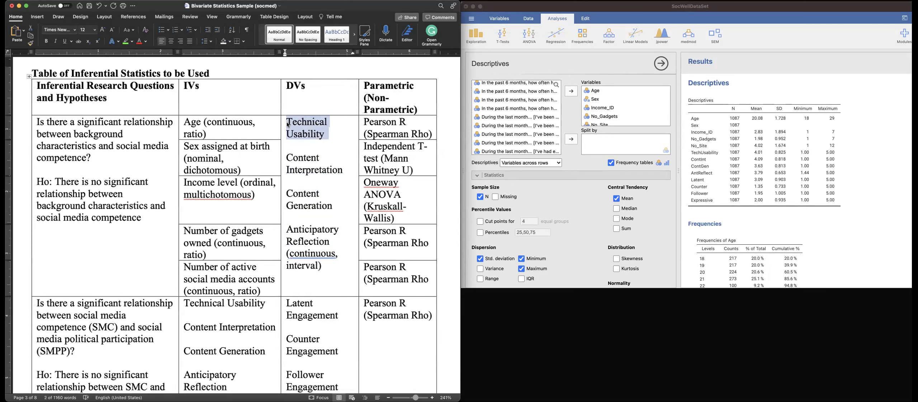
click(286, 157)
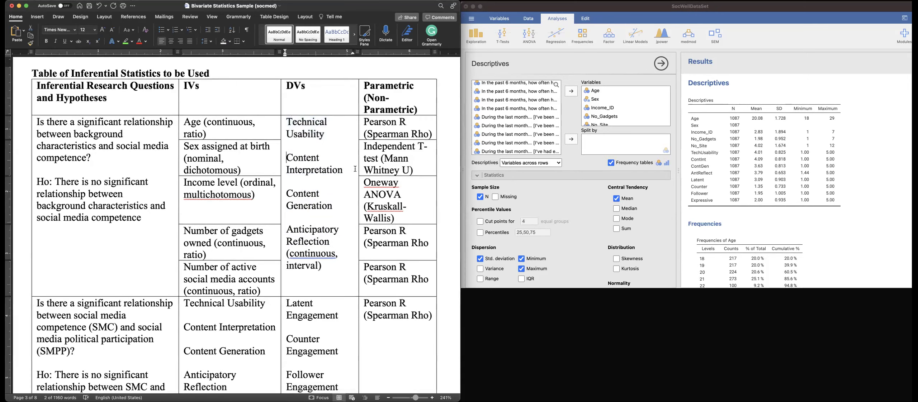
shift+click(356, 169)
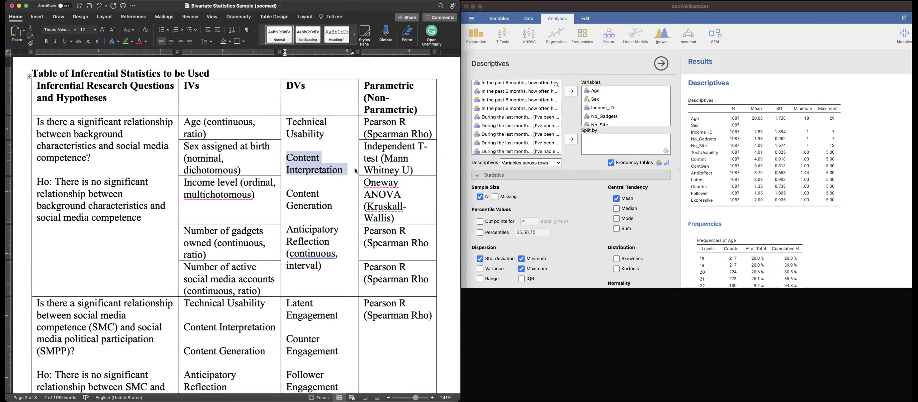
double_click(303, 194)
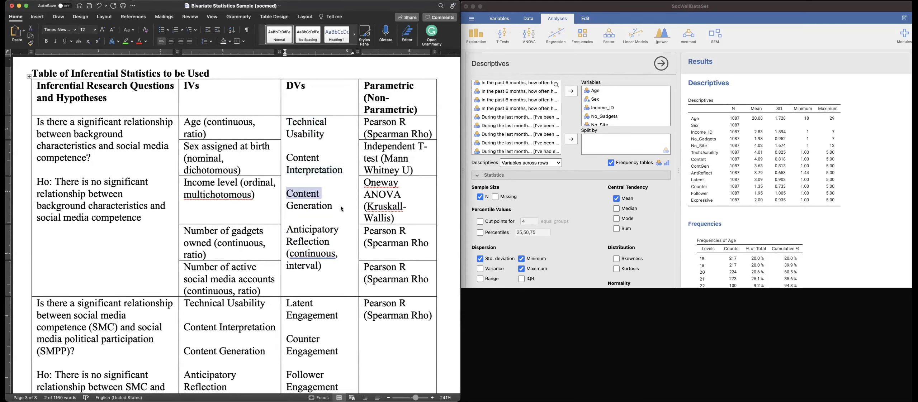
shift+click(342, 209)
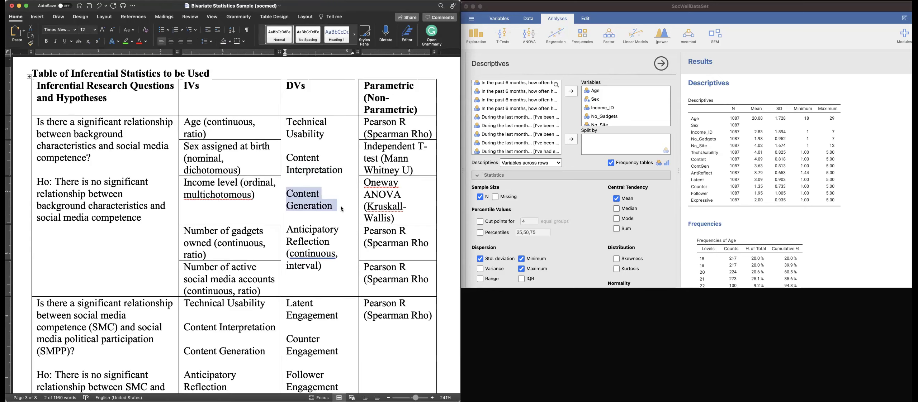
click(299, 230)
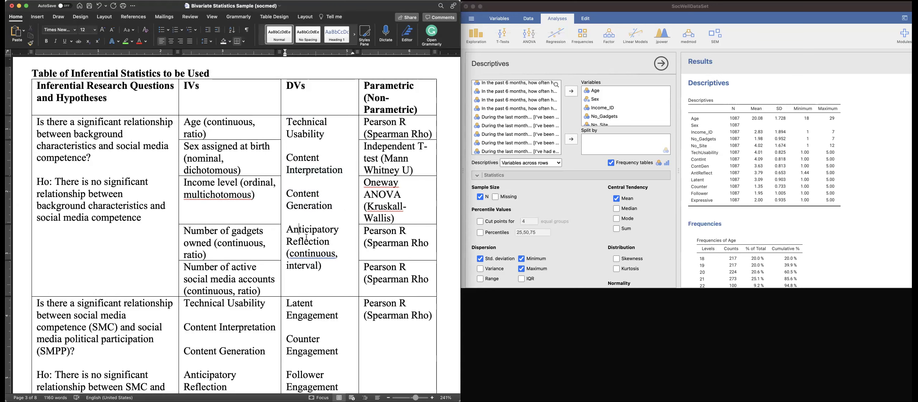
triple_click(282, 230)
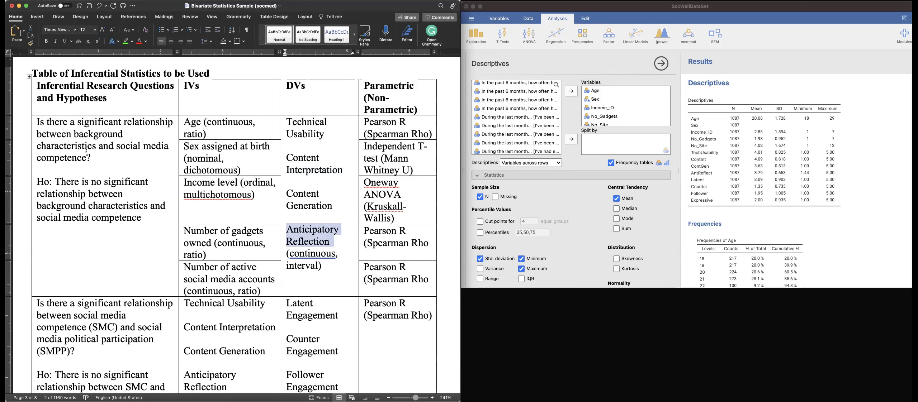
- Select the first research question and its IV cells, then its phrases "background characteristics" and "social media competence"
drag(93, 156, 40, 121)
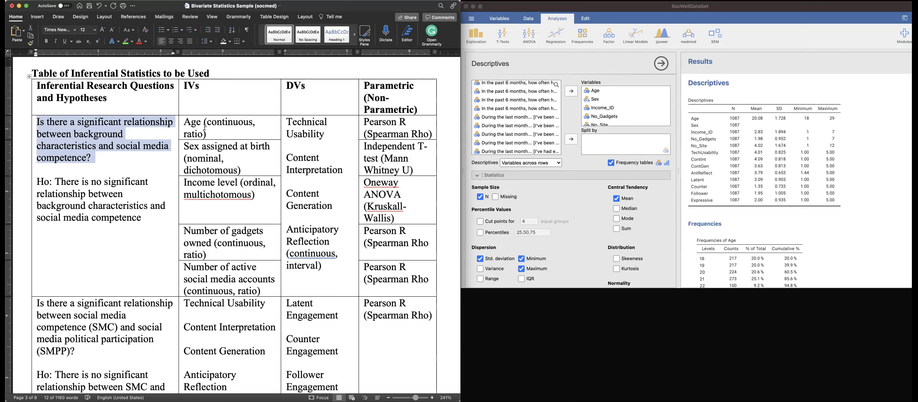
drag(203, 128, 223, 292)
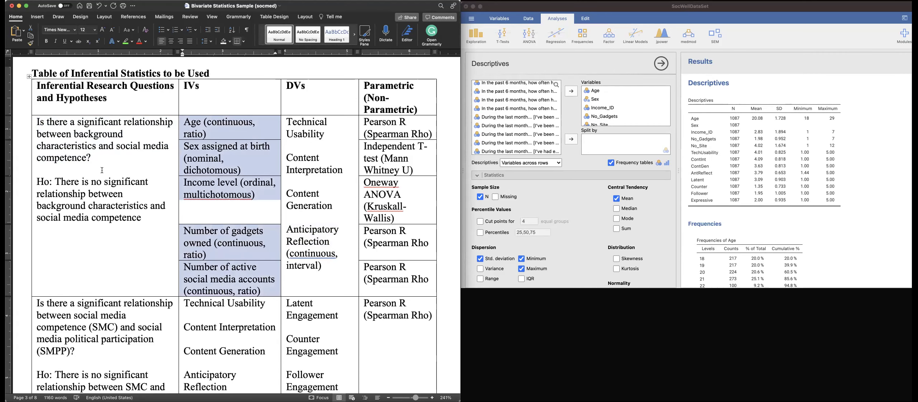
drag(74, 134, 96, 146)
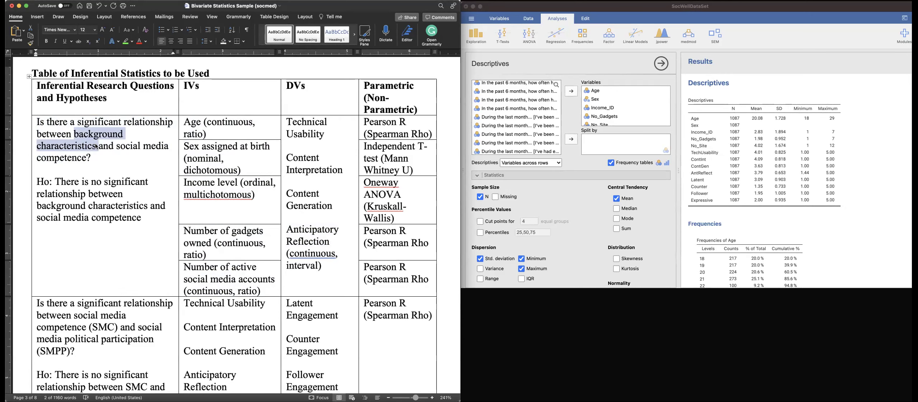
click(117, 146)
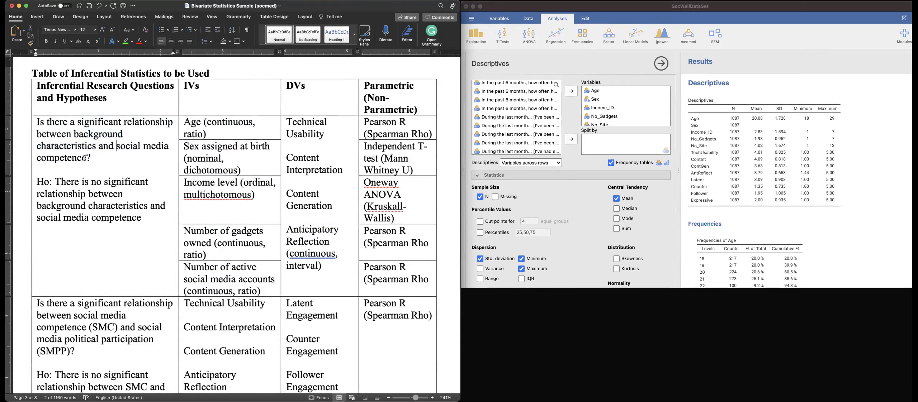
shift+click(86, 157)
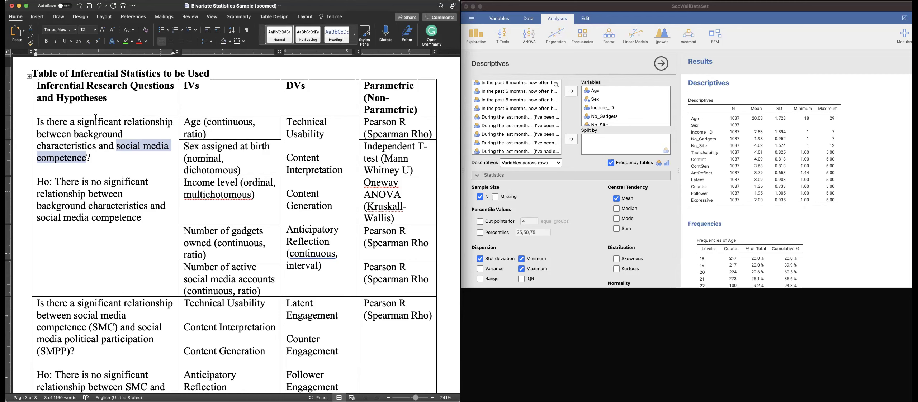
- Point out the background characteristics in the IVs column by selecting the leading words of the age, income, gadgets and accounts entries
double_click(188, 125)
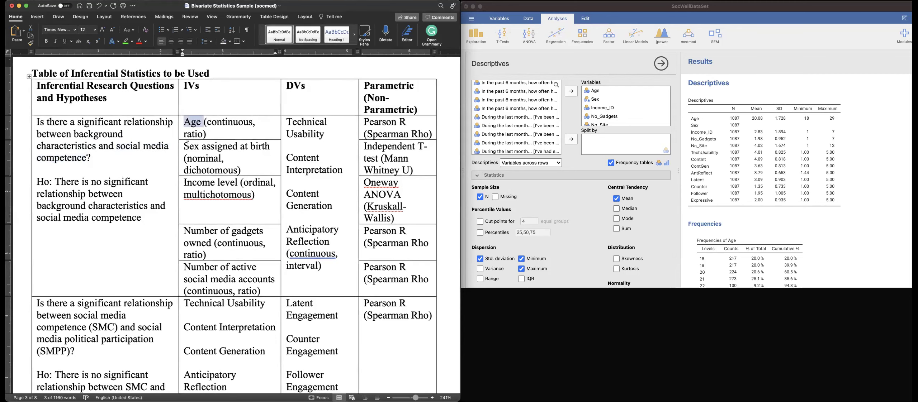
click(189, 185)
double_click(189, 183)
double_click(194, 229)
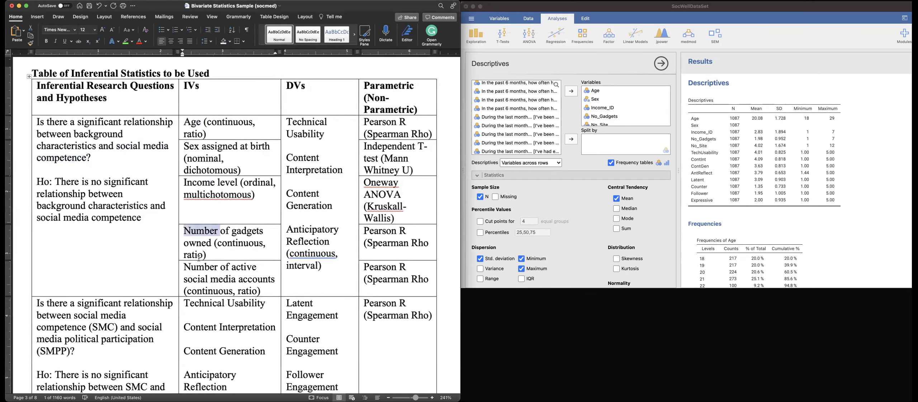
double_click(198, 267)
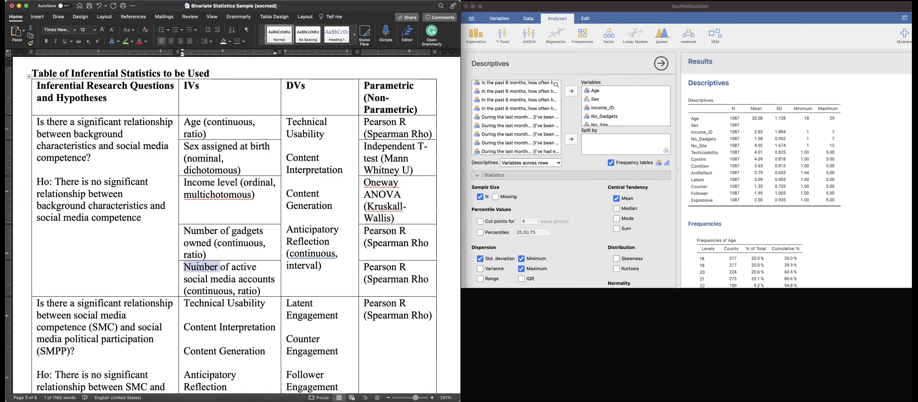
- Examine the measurement levels of age, sex and income, selecting "continuous", "nominal", "dichotomous", "ordinal" and "multichotomous"
double_click(191, 121)
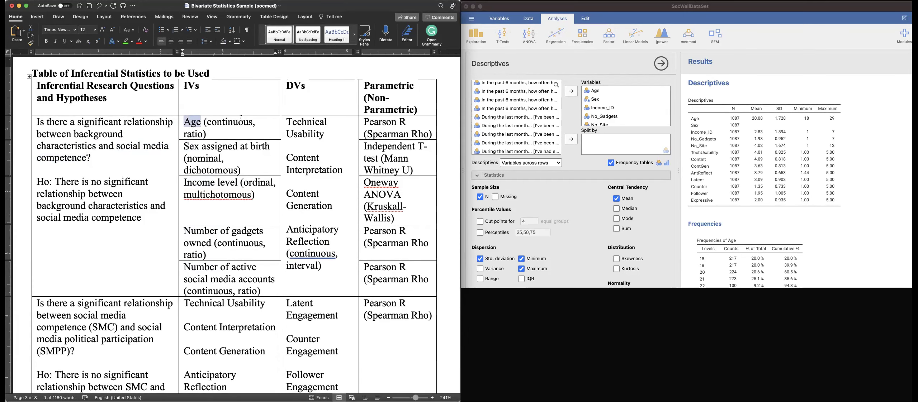
double_click(231, 124)
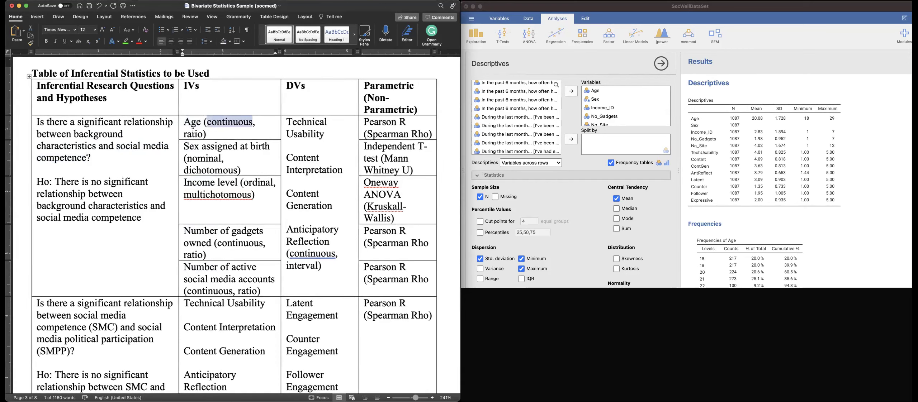
double_click(207, 160)
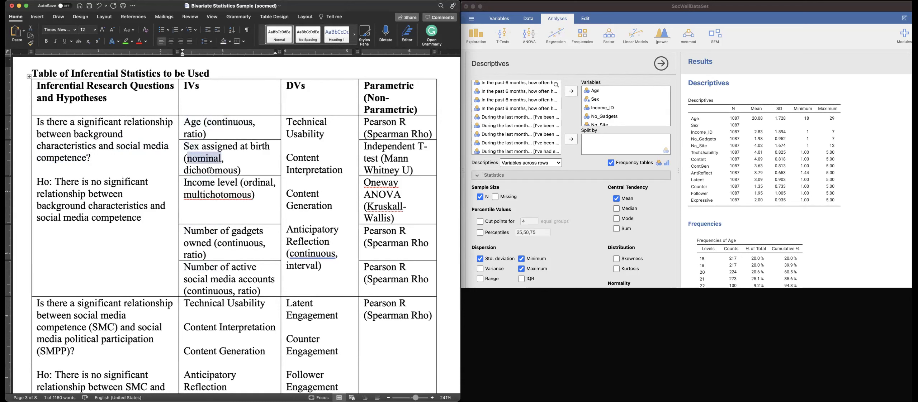
double_click(211, 170)
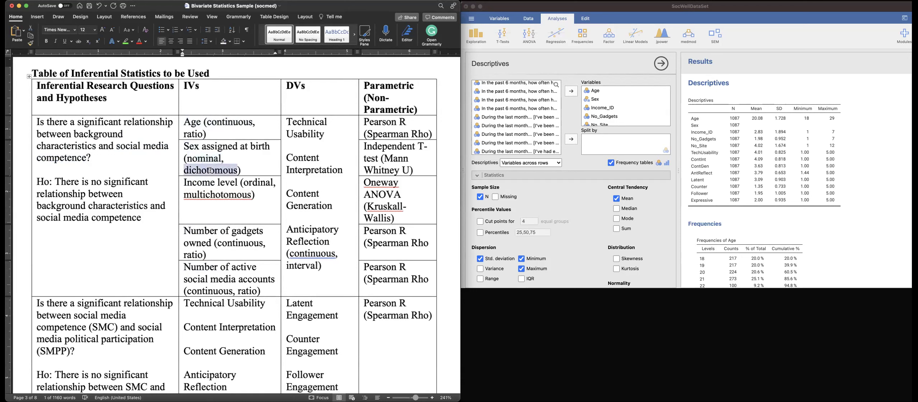
double_click(226, 183)
double_click(262, 183)
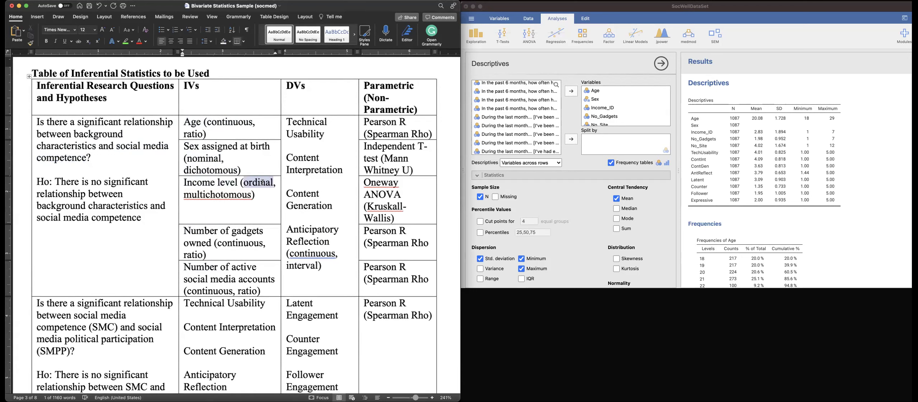
double_click(232, 196)
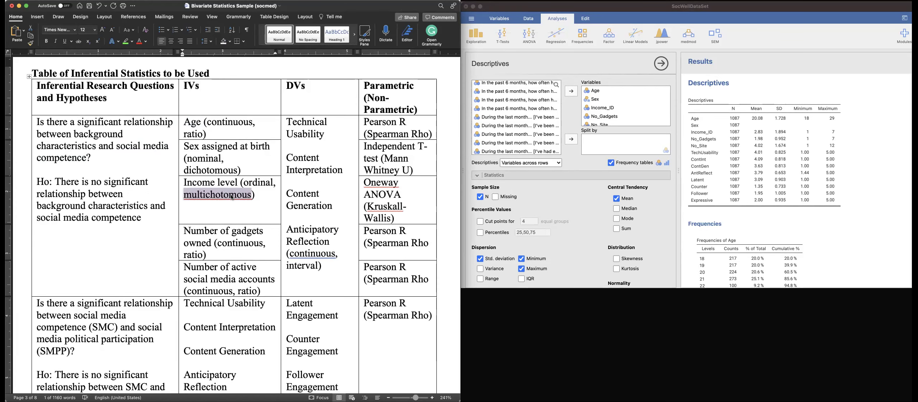
- Examine the gadgets owned and active social media accounts entries, selecting their names and the measurement levels "continuous" and "ratio"
double_click(201, 231)
click(212, 242)
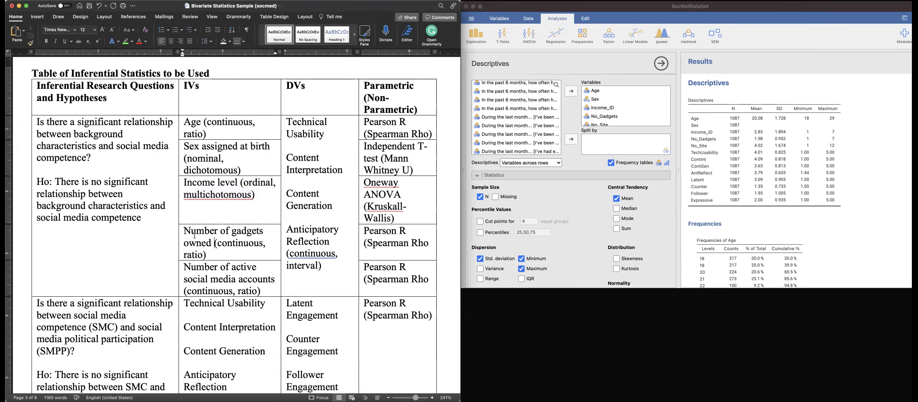
shift+click(183, 232)
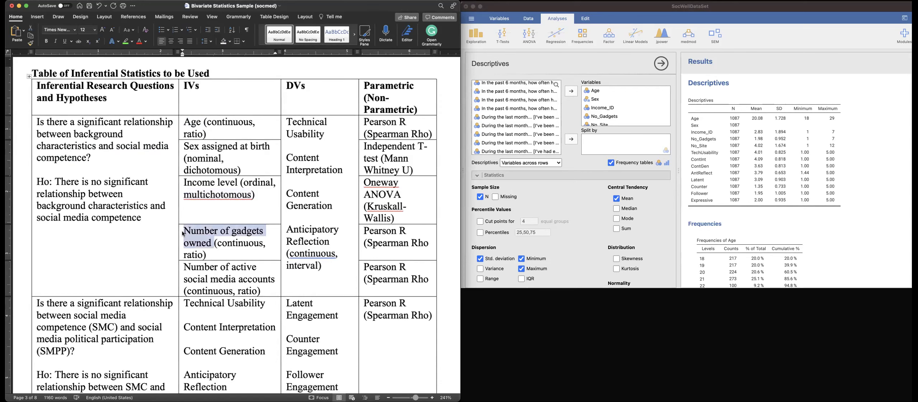
double_click(229, 245)
double_click(191, 255)
scroll(192, 258, down, 1)
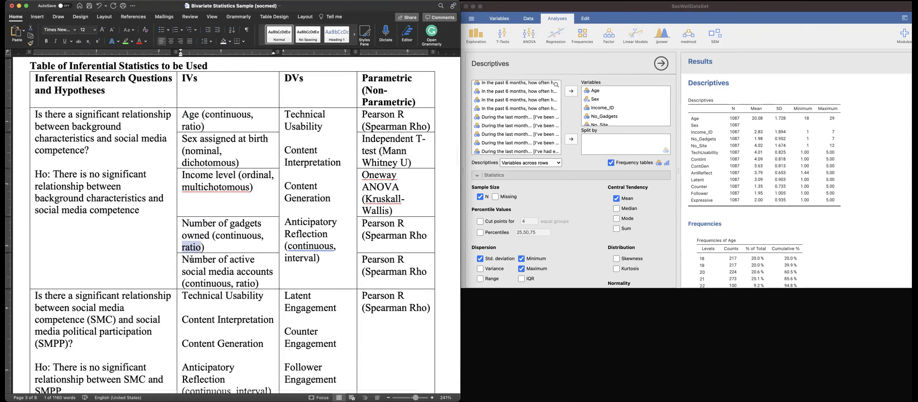
double_click(197, 259)
scroll(197, 258, down, 1)
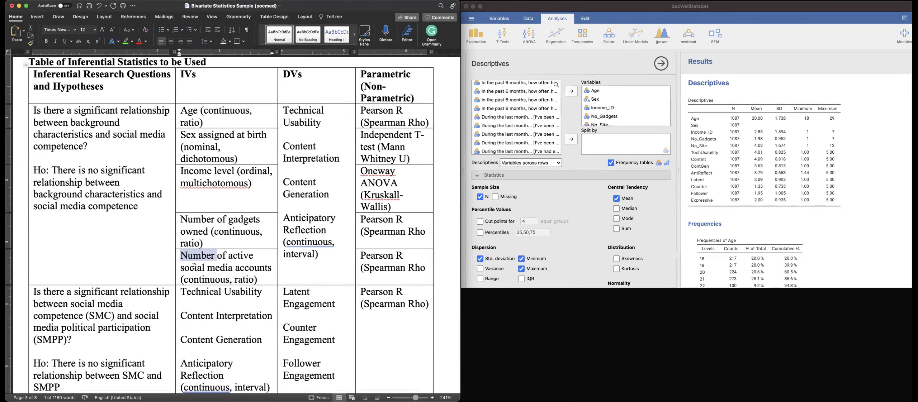
double_click(195, 280)
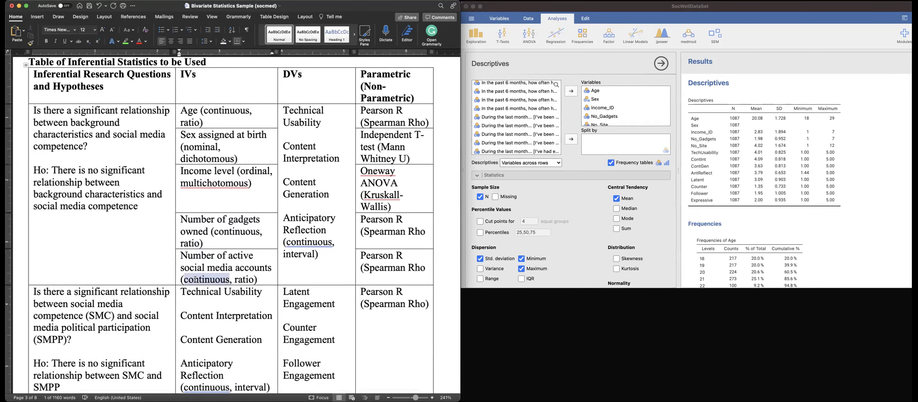
double_click(250, 279)
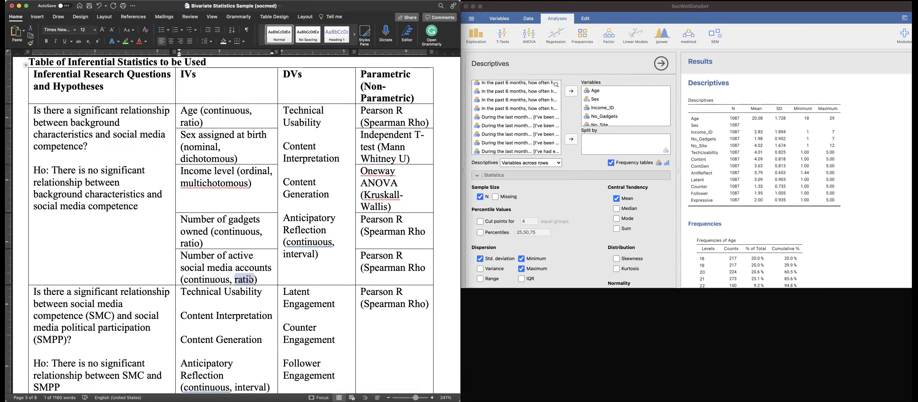
- Select the first question's four dependent variables again, then their measurement level words "continuous" and "interval"
drag(301, 112, 335, 232)
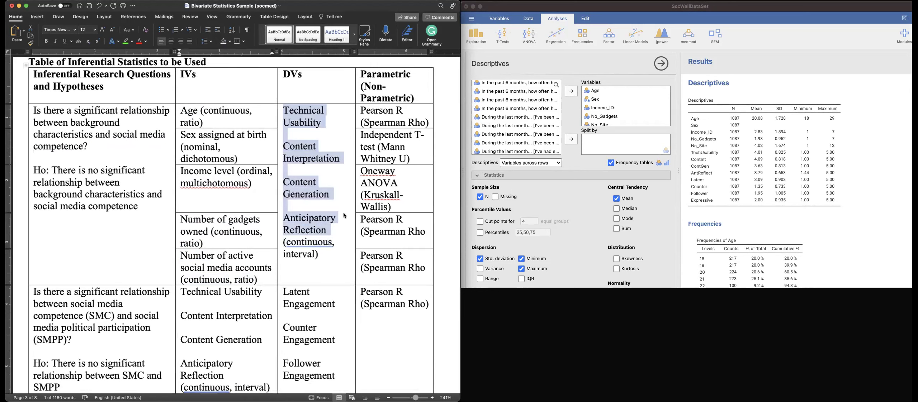
click(299, 245)
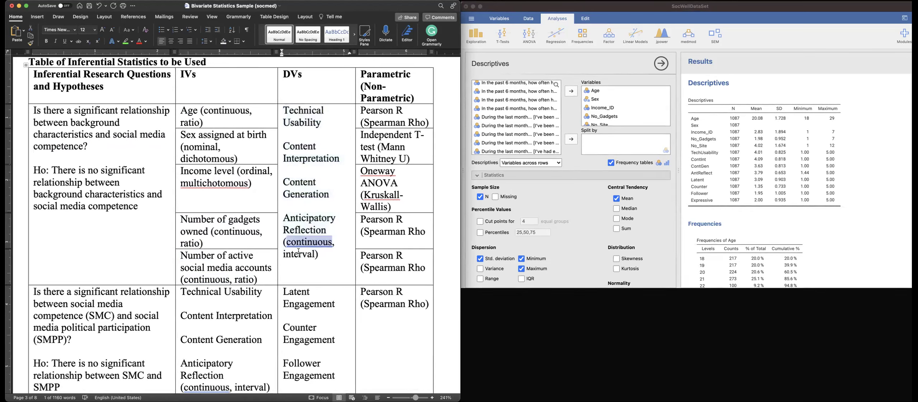
double_click(300, 253)
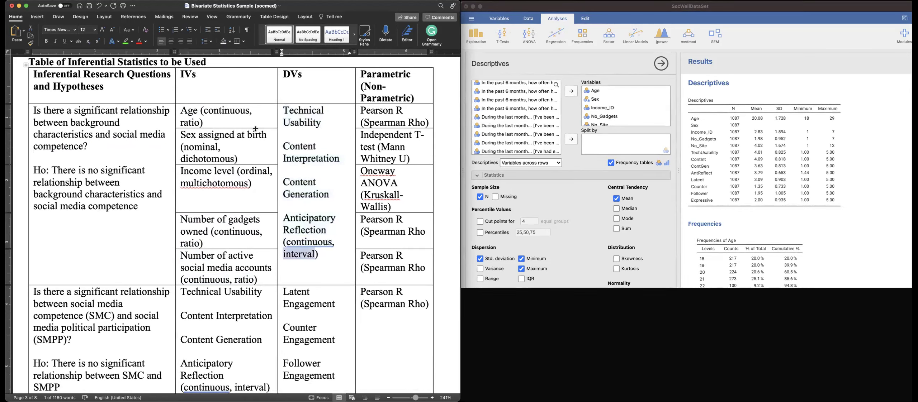
- Match the age row to Pearson R (Spearman Rho), then select the gadgets and active accounts entries in the IVs column
click(185, 118)
click(309, 114)
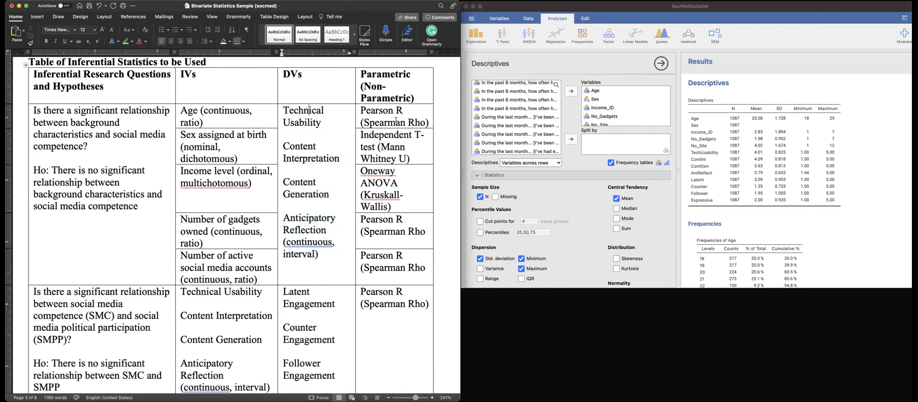
drag(368, 111, 425, 122)
drag(194, 220, 241, 227)
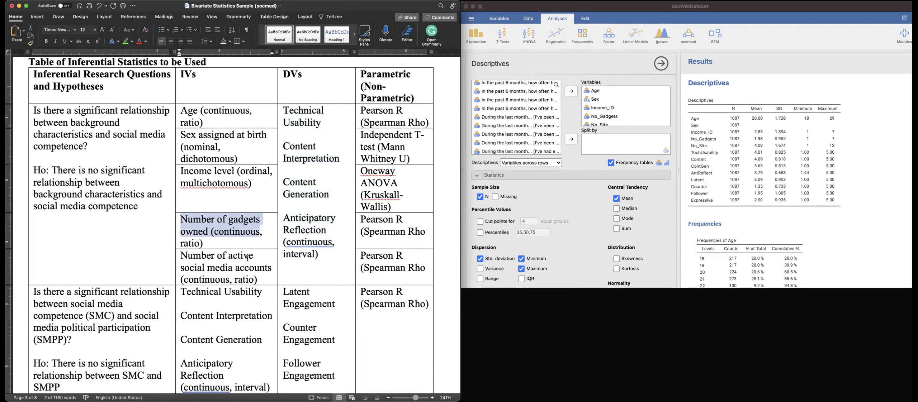
drag(182, 256, 255, 264)
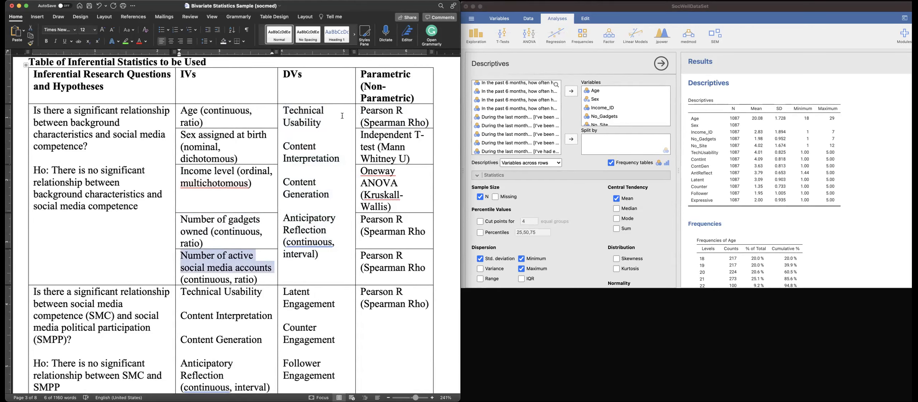
- Add the missing closing parenthesis to the Spearman Rho entries in the gadgets and active social media accounts rows
click(427, 233)
text())
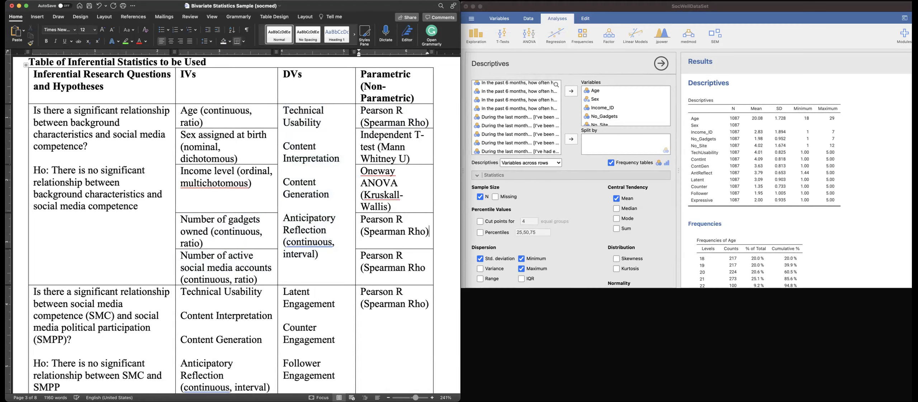
click(427, 265)
text())
- Match the sex assigned at birth row to its test by selecting "Independent T-test (Mann Whitney U)"
click(224, 147)
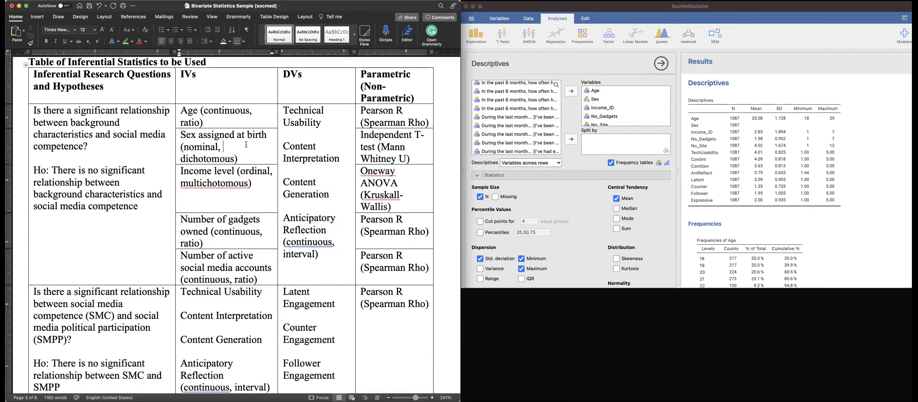
click(317, 157)
drag(417, 158, 367, 132)
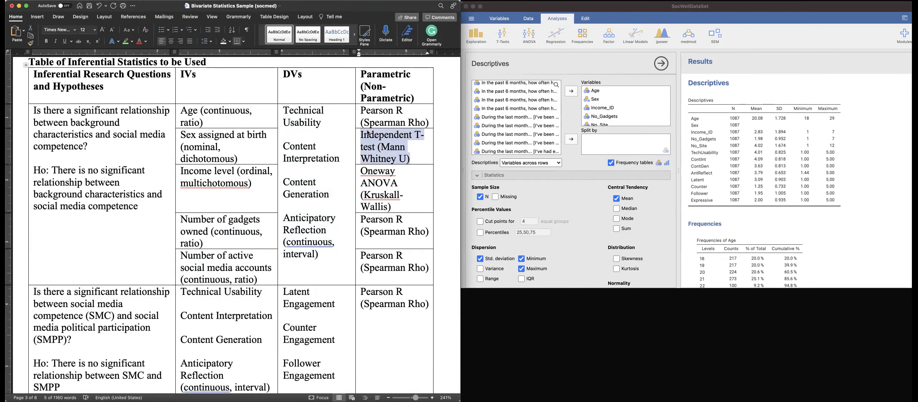
- Match the income level row to its tests, selecting "multichotomous" and the words of "Oneway ANOVA" and "Kruskall-Wallis"
click(212, 171)
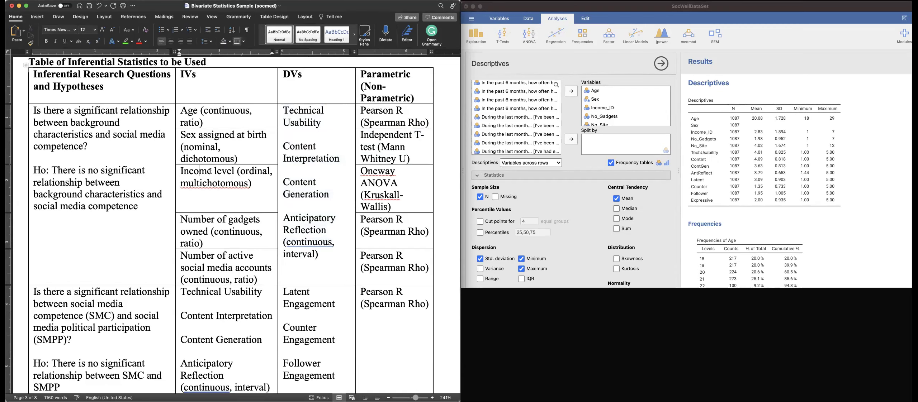
double_click(233, 182)
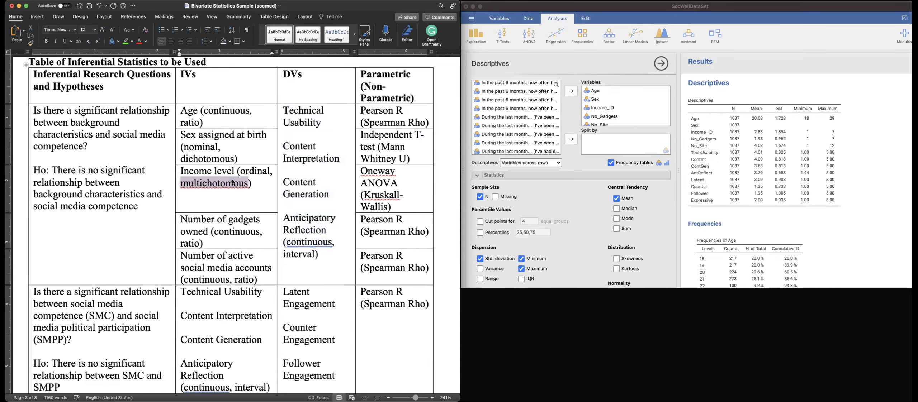
click(309, 159)
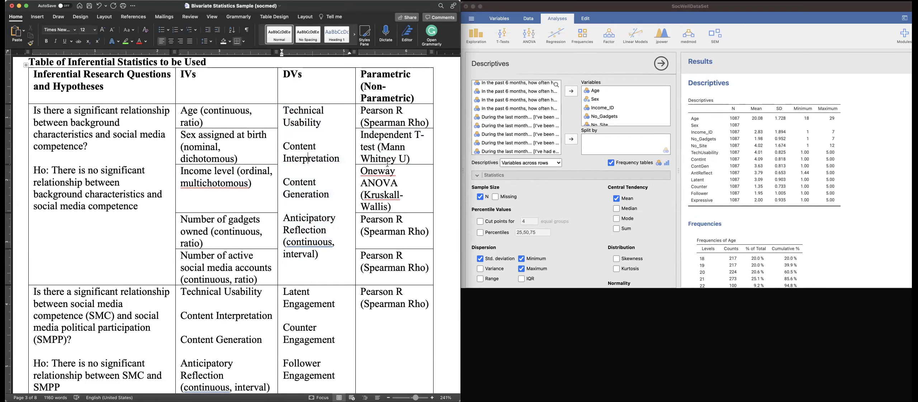
double_click(378, 172)
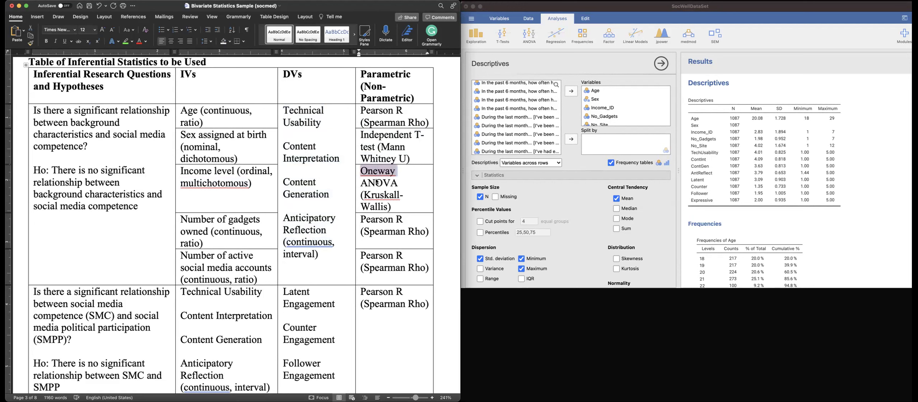
double_click(377, 183)
double_click(381, 195)
double_click(371, 206)
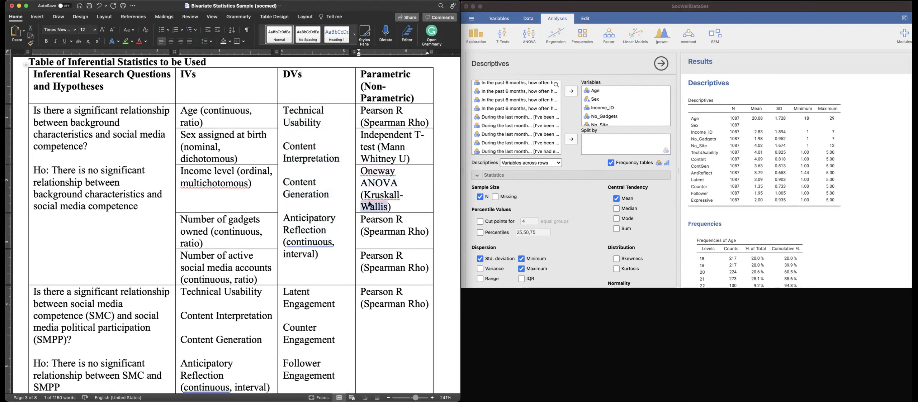
double_click(374, 198)
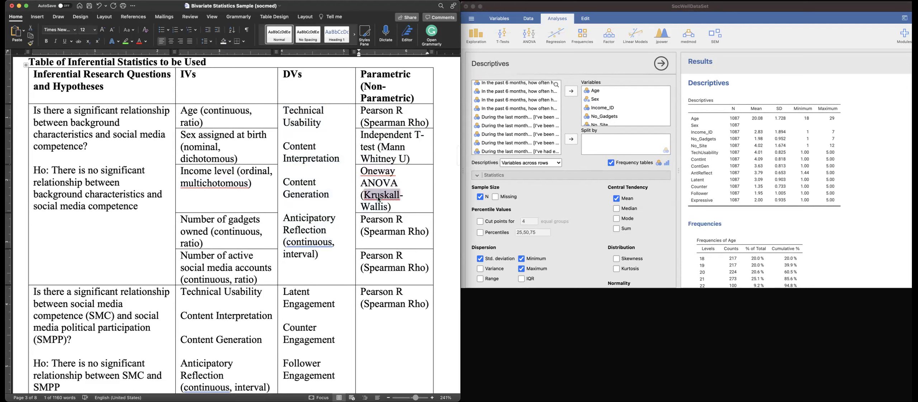
- Examine the second research question in the table, selecting "SMC", a word of the political participation phrase and "SMPP"
scroll(379, 197, down, 1)
scroll(378, 197, down, 4)
scroll(379, 197, down, 8)
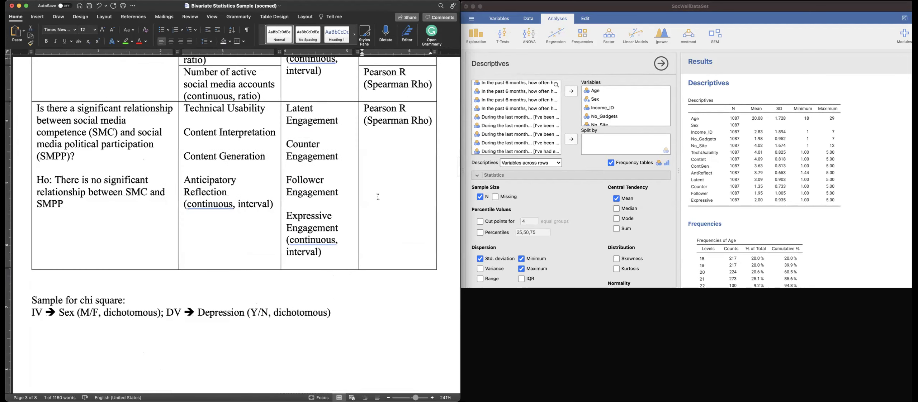
scroll(378, 197, down, 1)
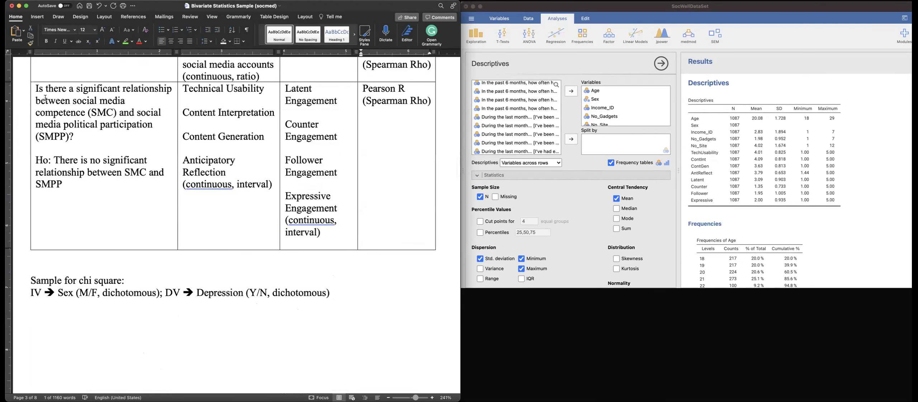
double_click(103, 114)
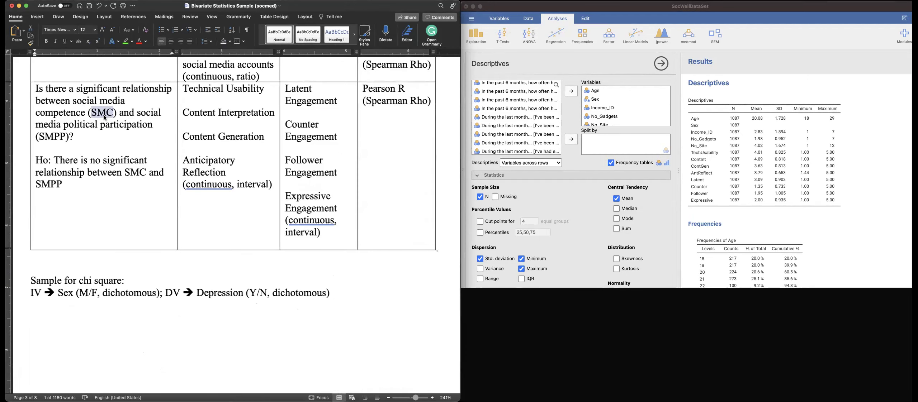
double_click(69, 125)
double_click(41, 137)
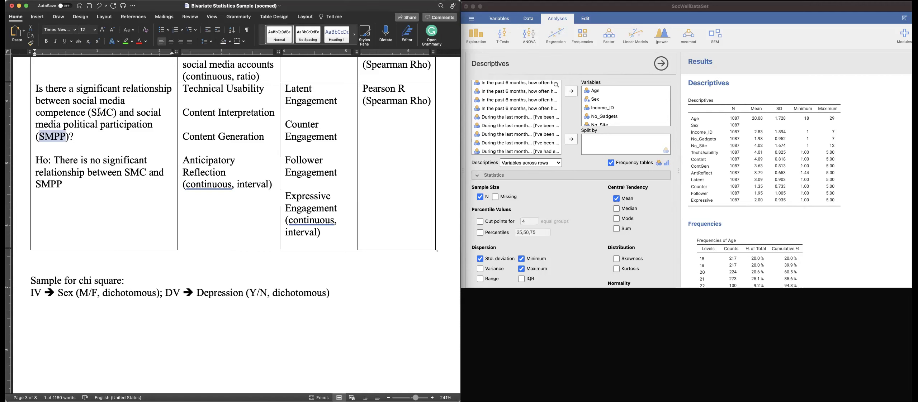
- Select the second question's four independent variables, from Technical Usability to Anticipatory Reflection, and its four engagement dependent variables
double_click(101, 112)
drag(195, 88, 239, 169)
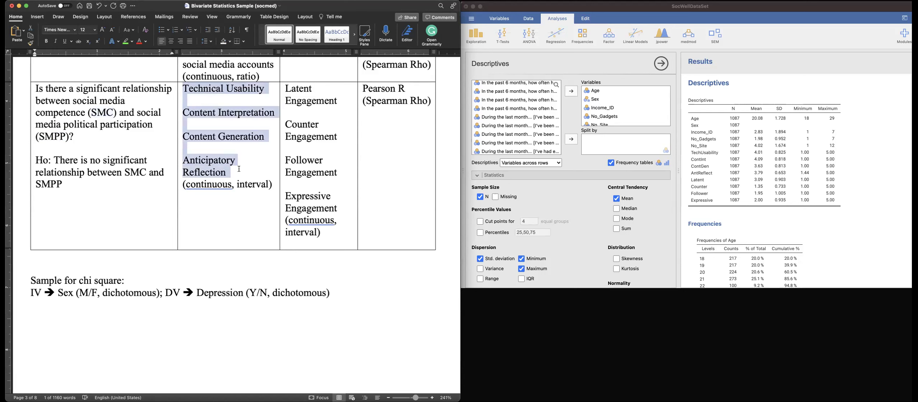
drag(304, 92, 336, 202)
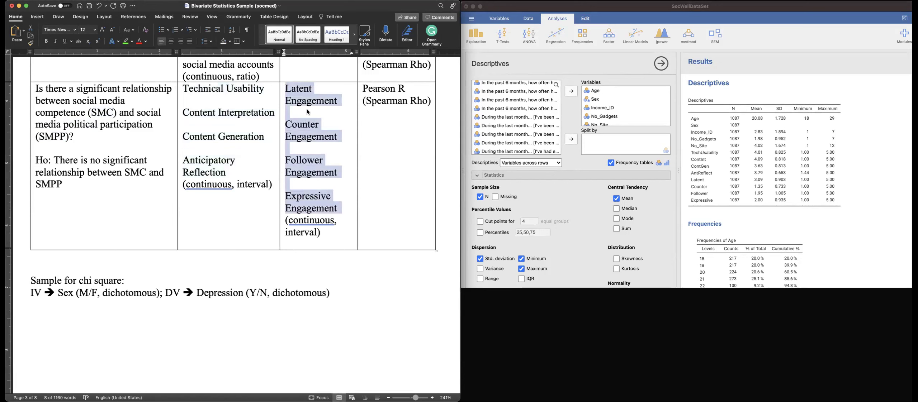
- Point out each engagement type in the DVs column by selecting "Latent", "Counter", "Follower" and "Expressive"
double_click(293, 90)
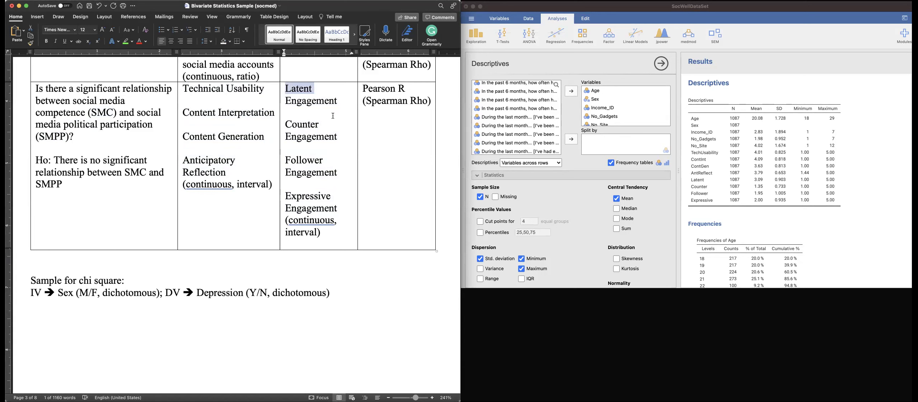
double_click(303, 122)
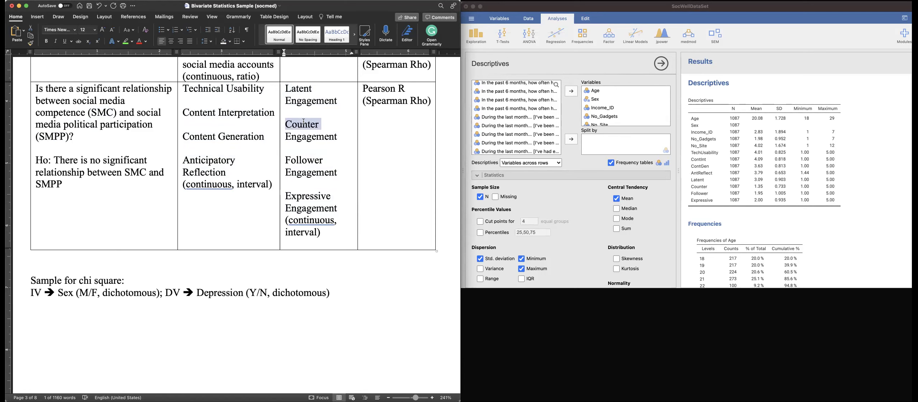
click(301, 159)
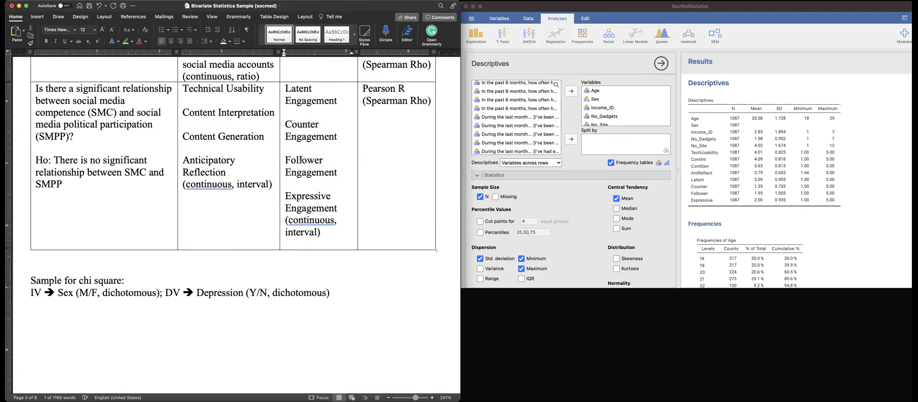
double_click(301, 159)
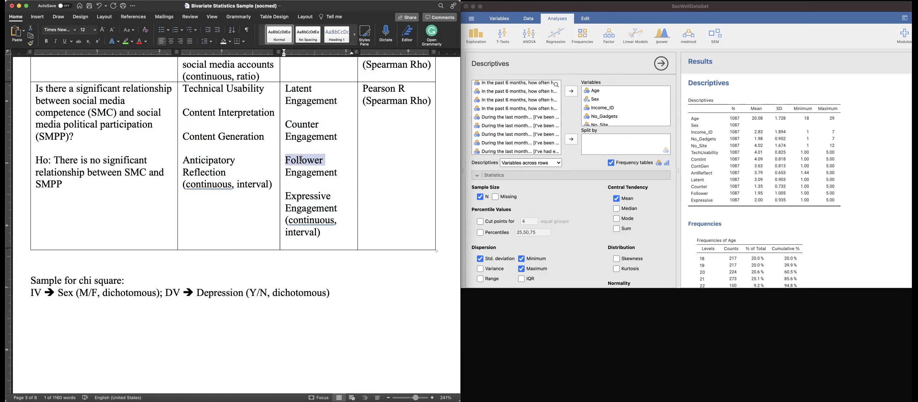
double_click(314, 196)
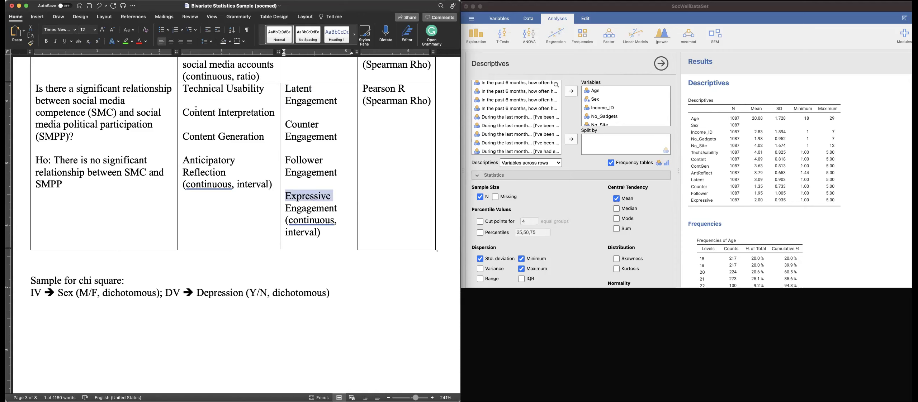
- Select "Content Interpretation", then the second question's IVs and DVs cells together to show how the variables pair up
drag(196, 109, 247, 110)
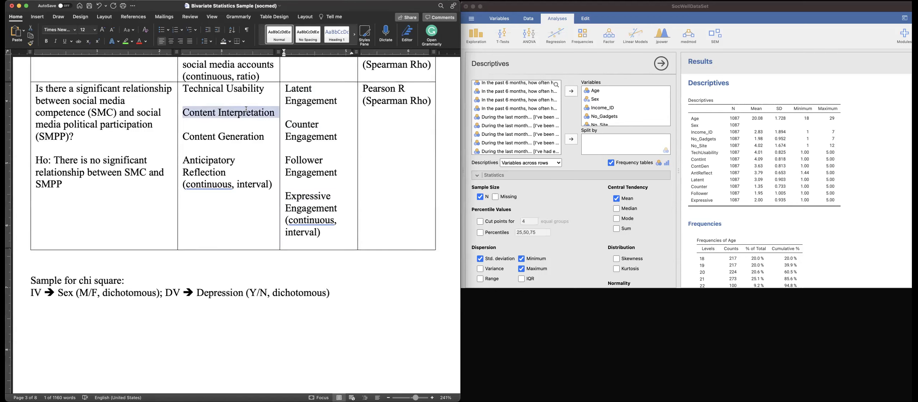
click(215, 94)
drag(303, 100, 251, 100)
double_click(251, 100)
click(225, 93)
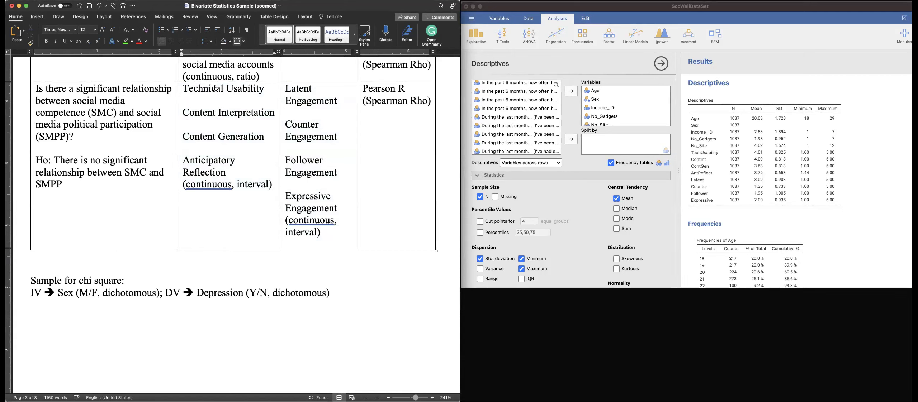
drag(256, 93, 300, 135)
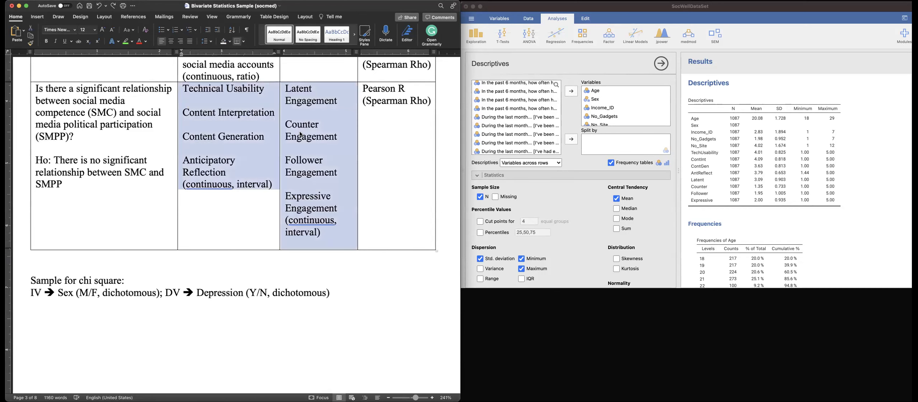
- Match the second question's IV and DV pairs to Pearson R, selecting "Spearman" as the non-parametric alternative
click(232, 93)
drag(269, 99, 315, 108)
click(380, 90)
double_click(390, 94)
click(390, 99)
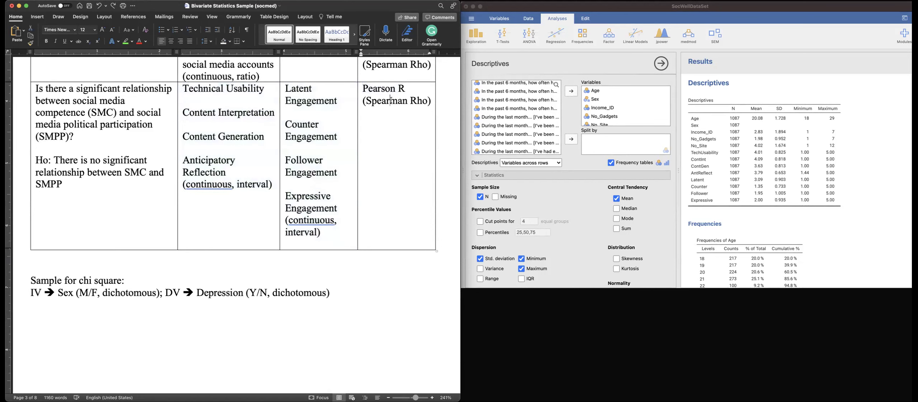
double_click(391, 100)
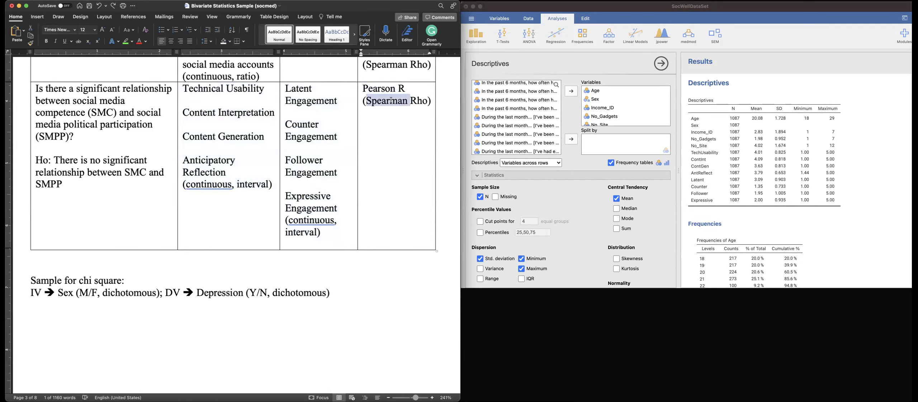
- Point out the independent variable of the chi-square sample below the table by selecting "Sex", "dichotomous" and "M"
scroll(309, 192, up, 3)
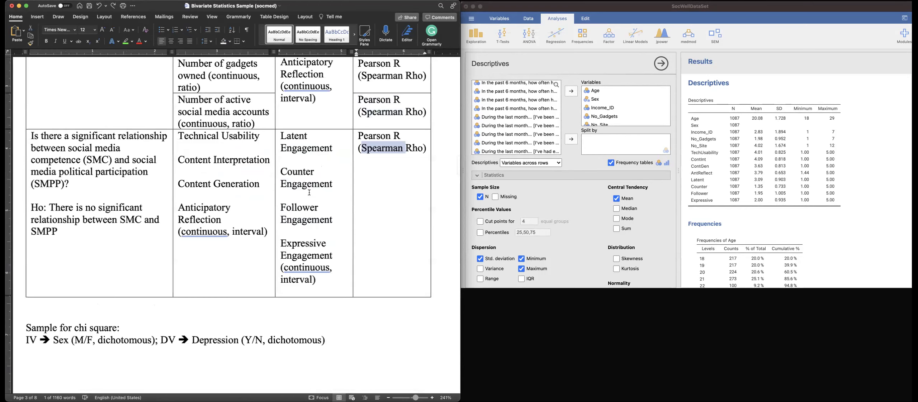
scroll(309, 193, up, 6)
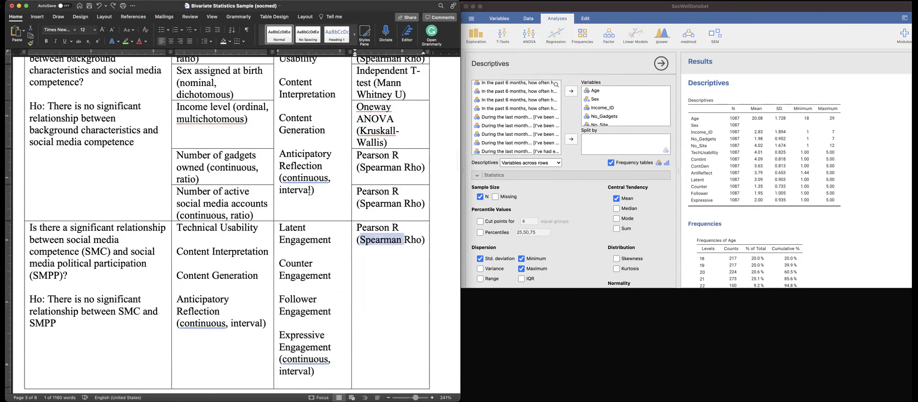
scroll(309, 192, down, 15)
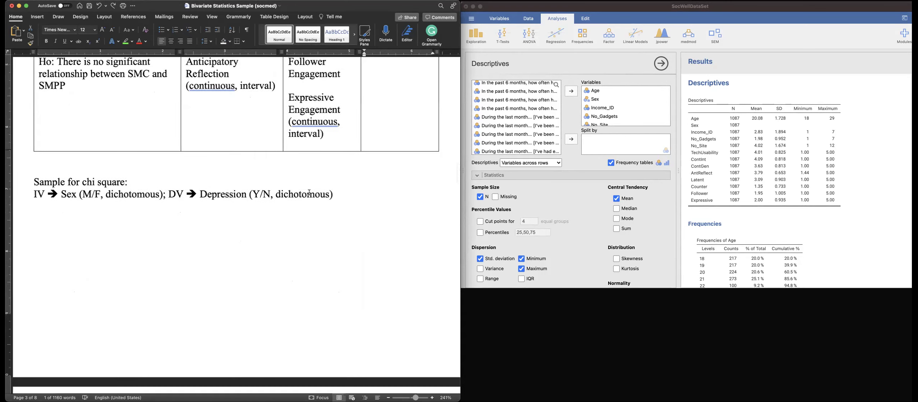
click(18, 184)
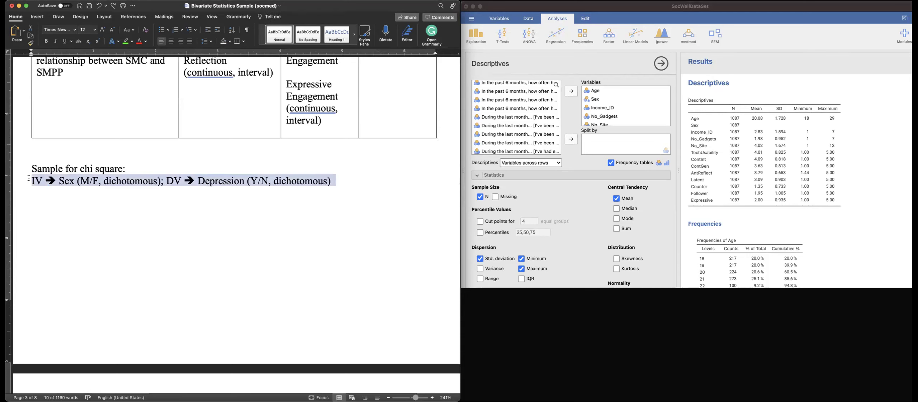
double_click(29, 178)
double_click(63, 176)
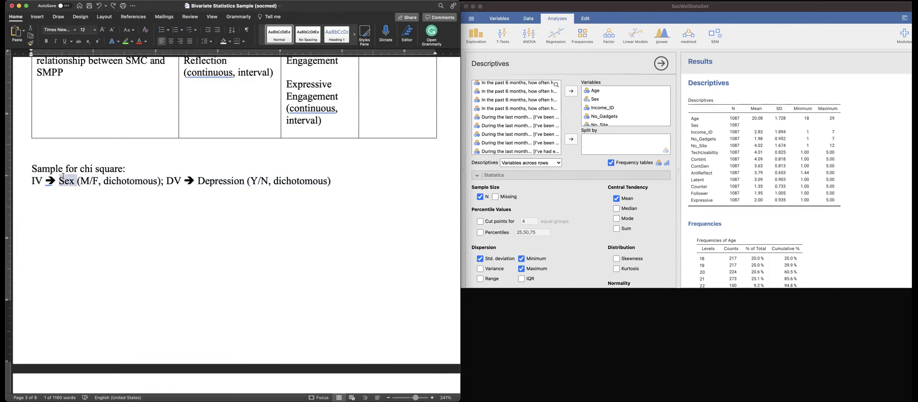
double_click(131, 182)
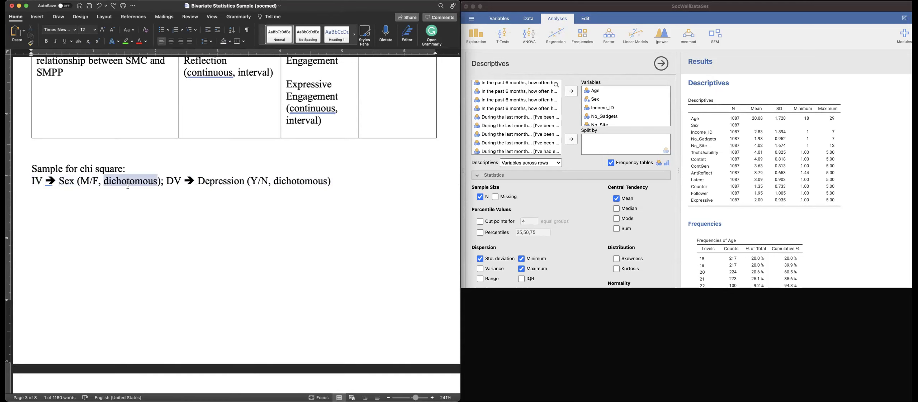
double_click(84, 181)
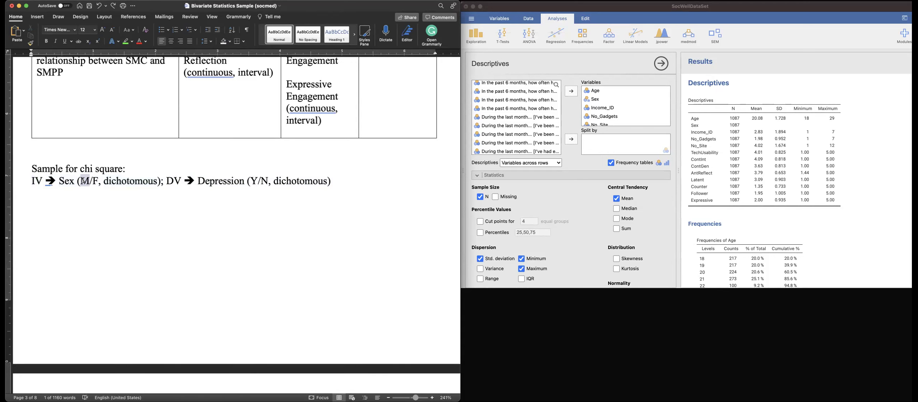
- Point out the dependent variable in the chi-square sample by selecting "DV", "Depression", its Y/N coding and "dichotomous"
double_click(174, 180)
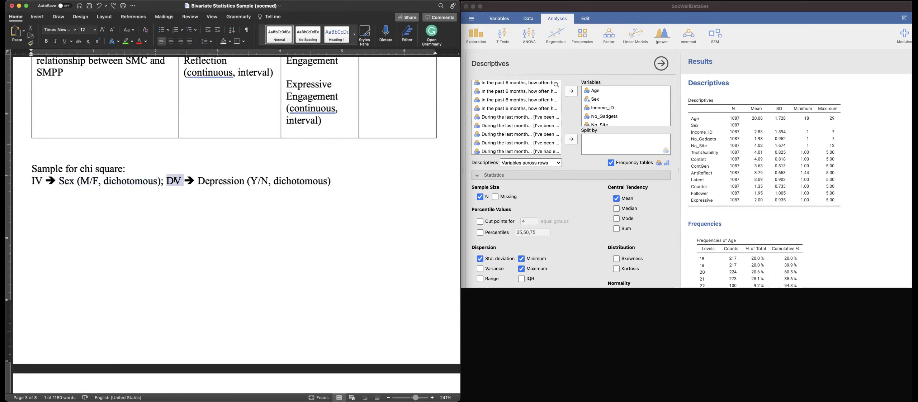
double_click(217, 182)
double_click(264, 181)
double_click(289, 182)
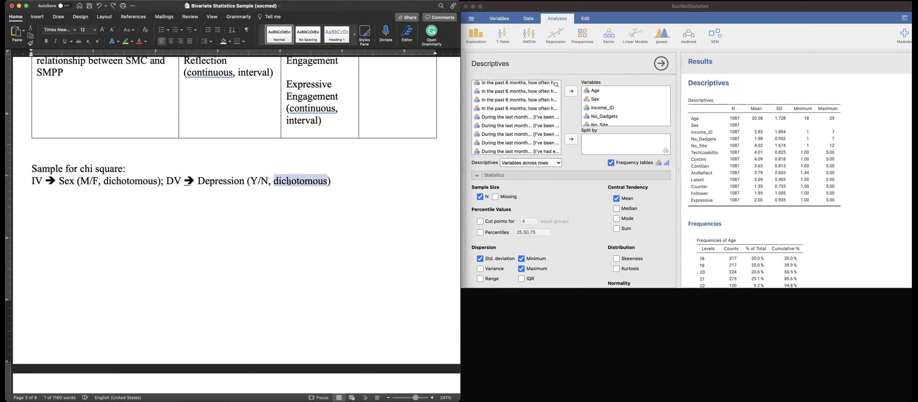
- Examine the sample write-up and Table 4 on the correlation between demographic profile and COVID-19 anxiety
scroll(289, 183, up, 2)
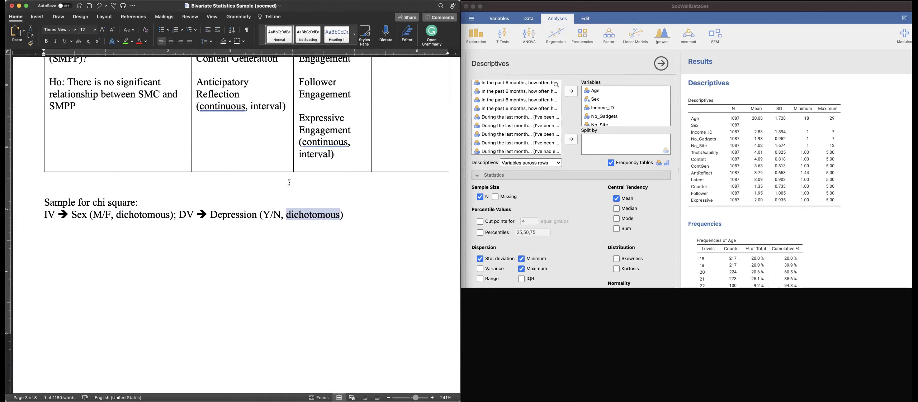
scroll(290, 183, down, 10)
scroll(289, 182, up, 10)
scroll(290, 183, down, 15)
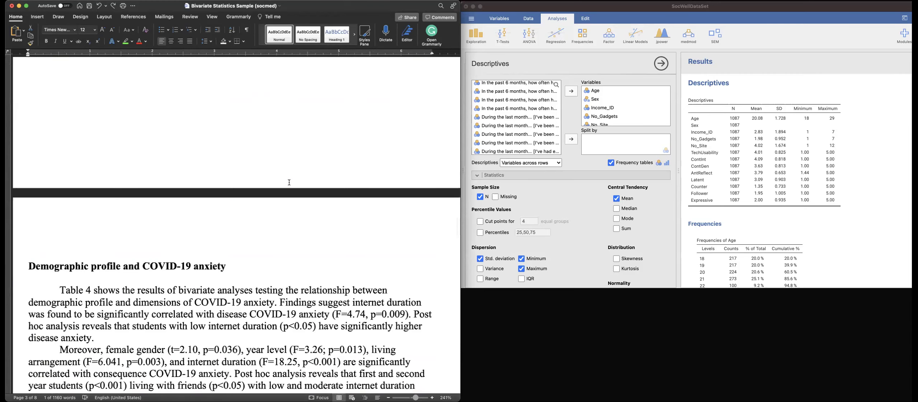
scroll(289, 183, down, 5)
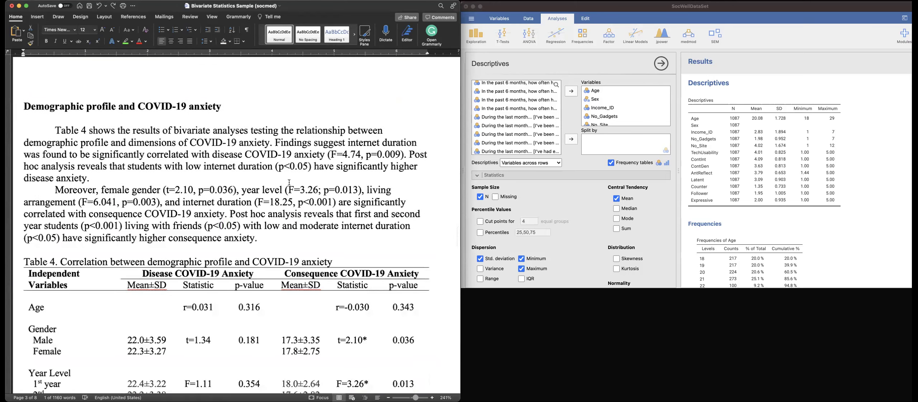
scroll(289, 183, down, 4)
scroll(289, 183, down, 3)
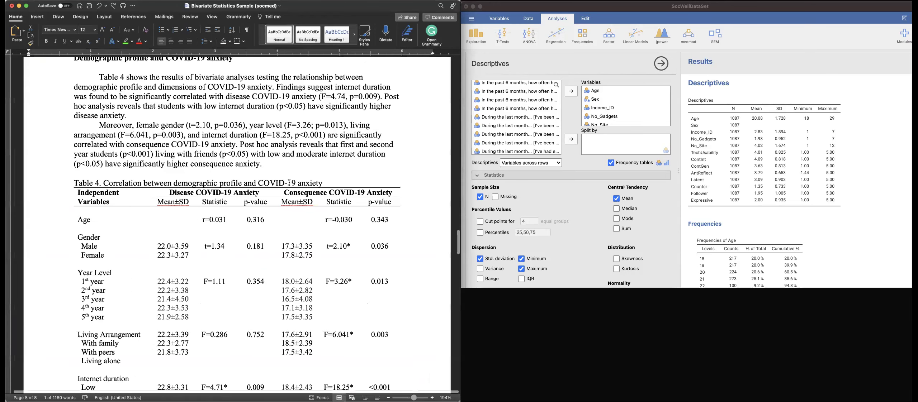
scroll(289, 183, down, 3)
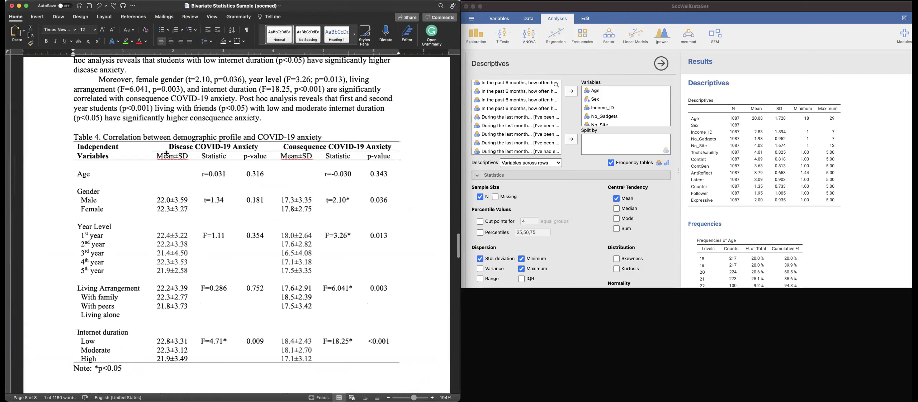
- Arrange the Word and jamovi windows side by side and bring the Table of Inferential Statistics to be Used back into view
scroll(170, 345, up, 3)
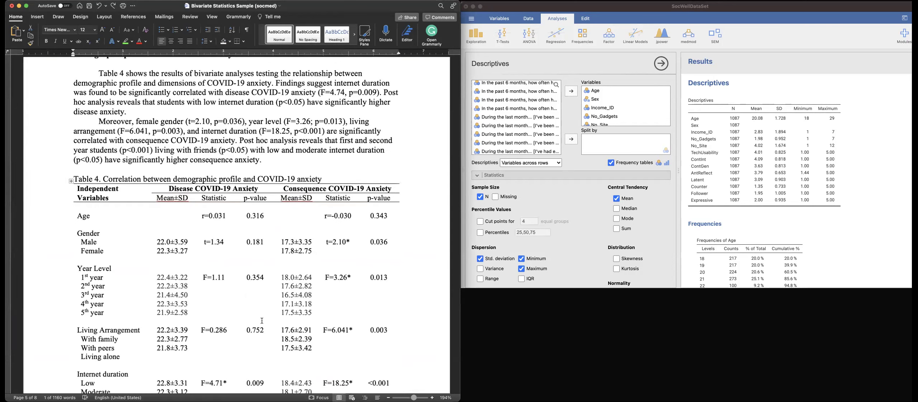
scroll(248, 243, up, 15)
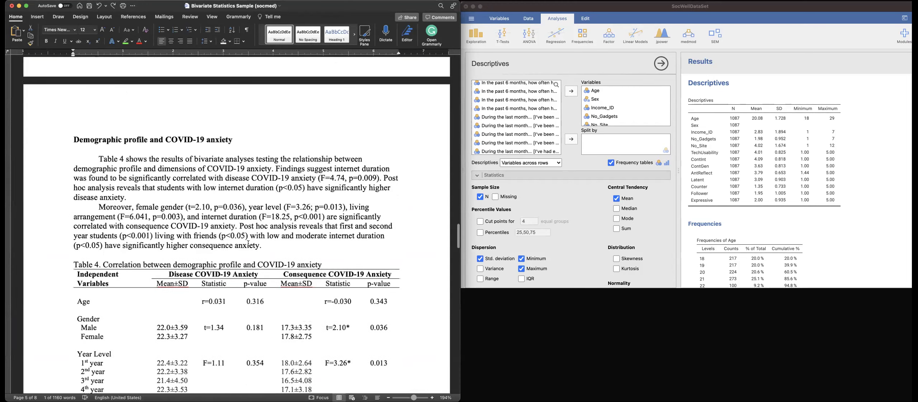
scroll(248, 243, up, 5)
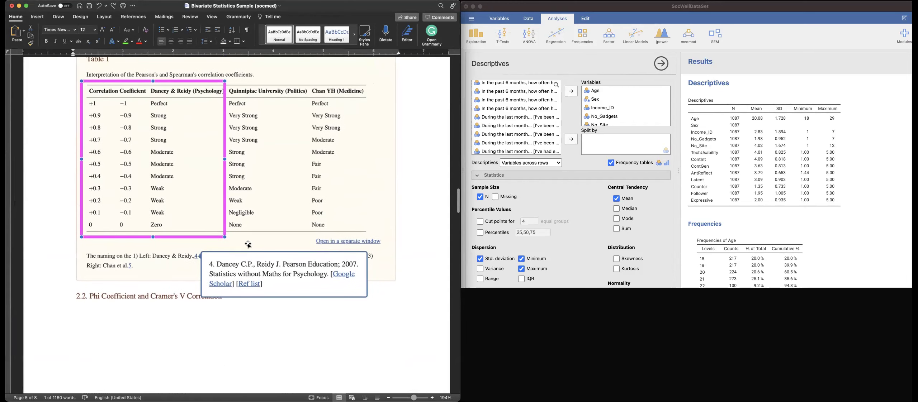
click(730, 9)
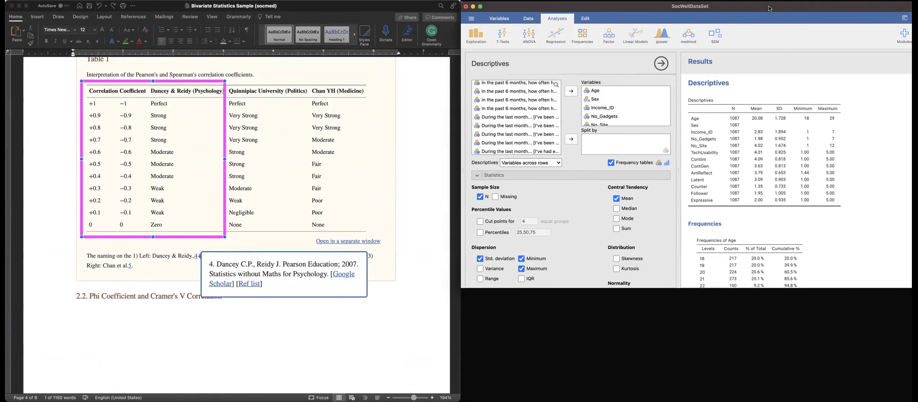
drag(761, 8, 753, 9)
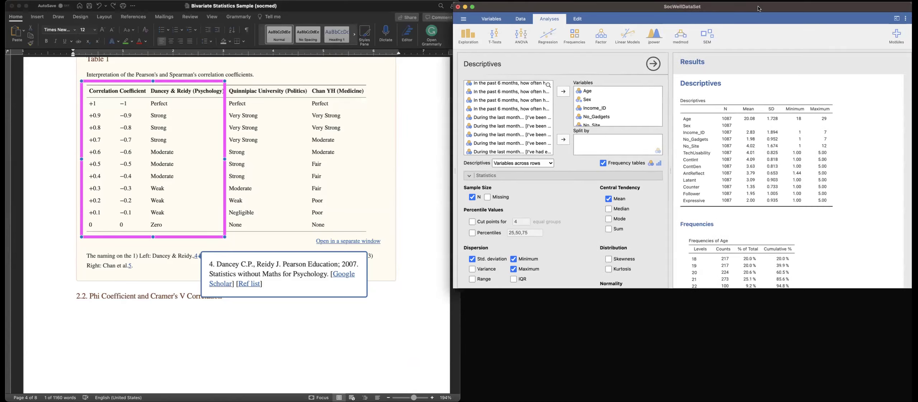
drag(396, 4, 392, 4)
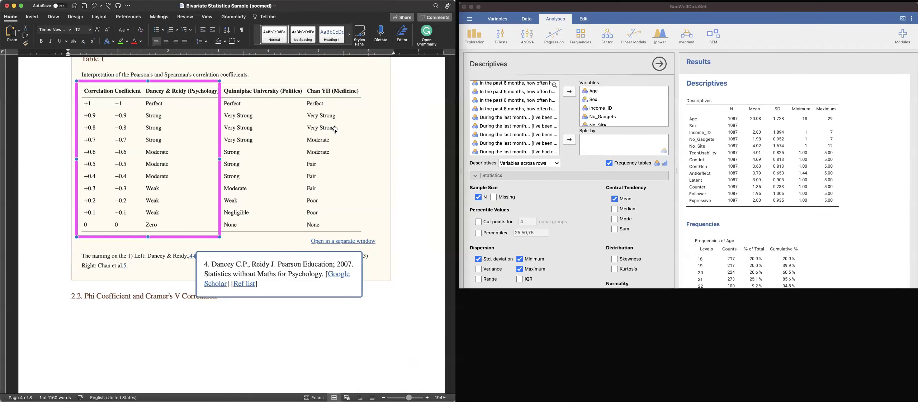
scroll(333, 149, up, 4)
scroll(333, 149, down, 10)
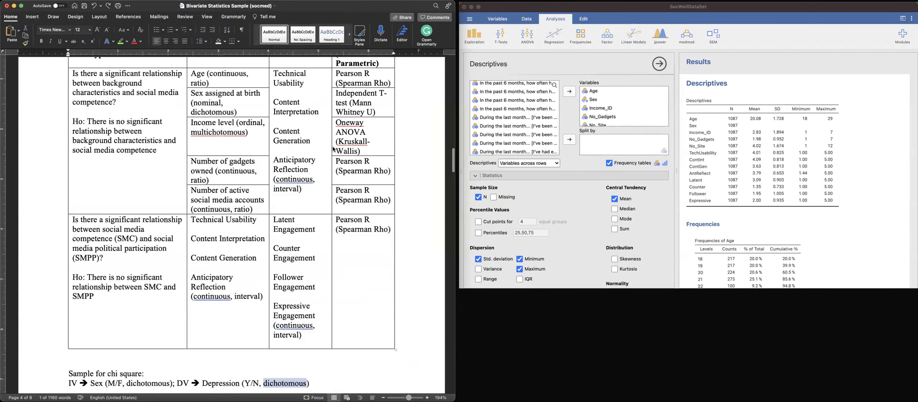
scroll(333, 149, up, 2)
- Switch to jamovi and add Depression Risk to the variables of the Descriptives analysis
click(697, 122)
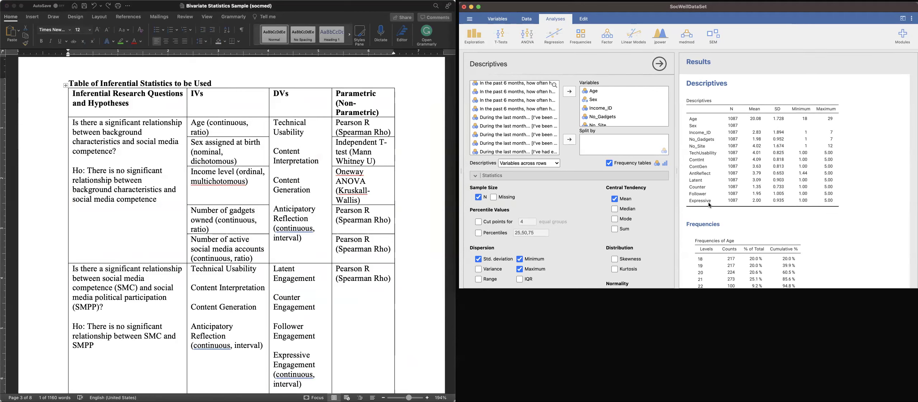
scroll(521, 130, down, 15)
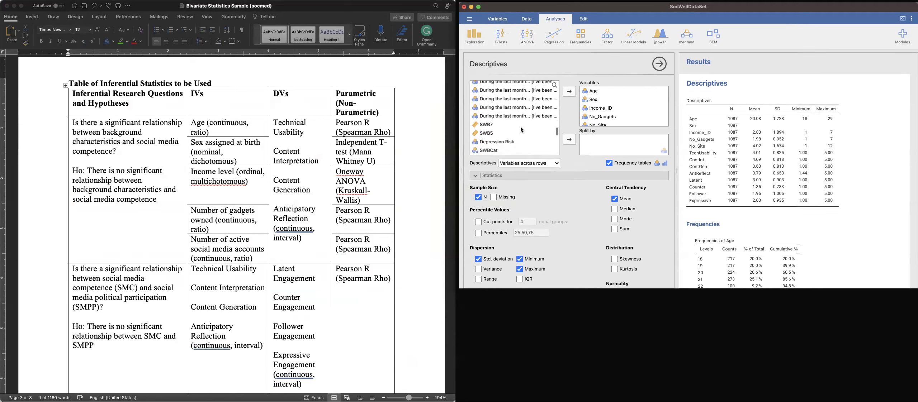
scroll(521, 127, up, 3)
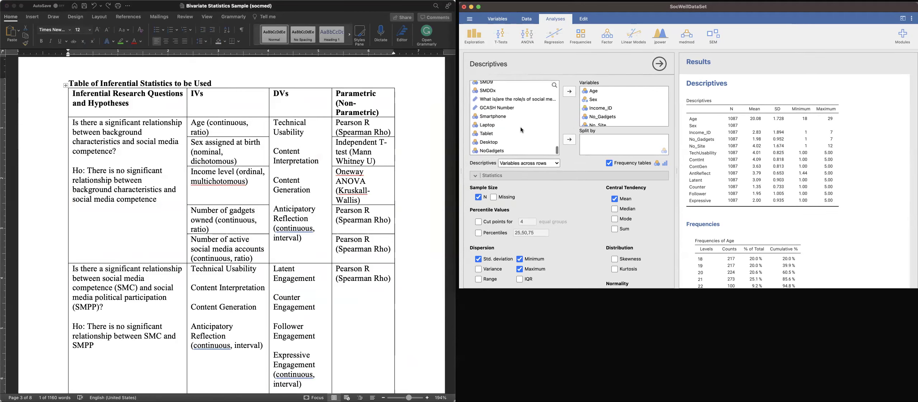
scroll(521, 127, down, 5)
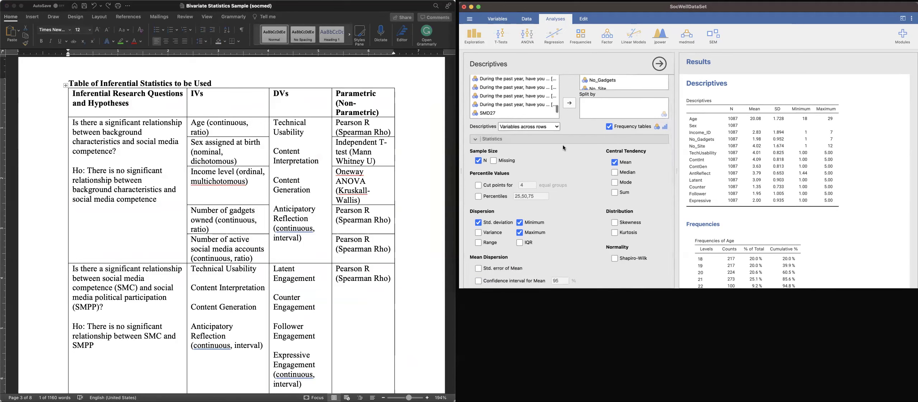
scroll(524, 115, up, 3)
scroll(535, 120, up, 5)
scroll(535, 120, up, 5)
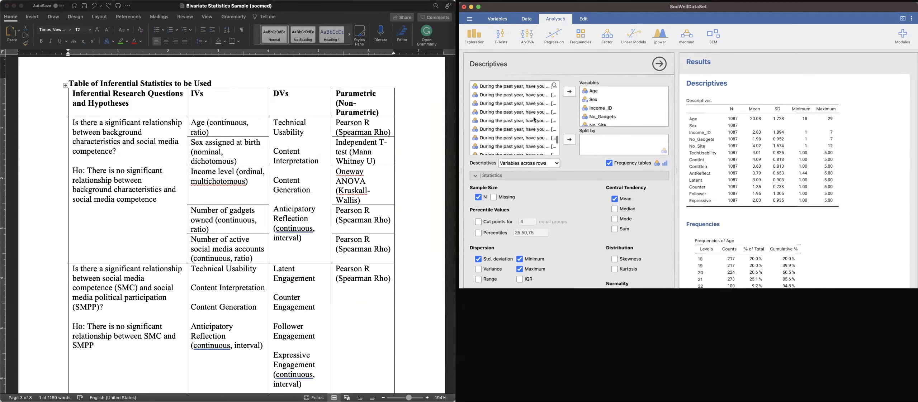
scroll(534, 120, down, 1)
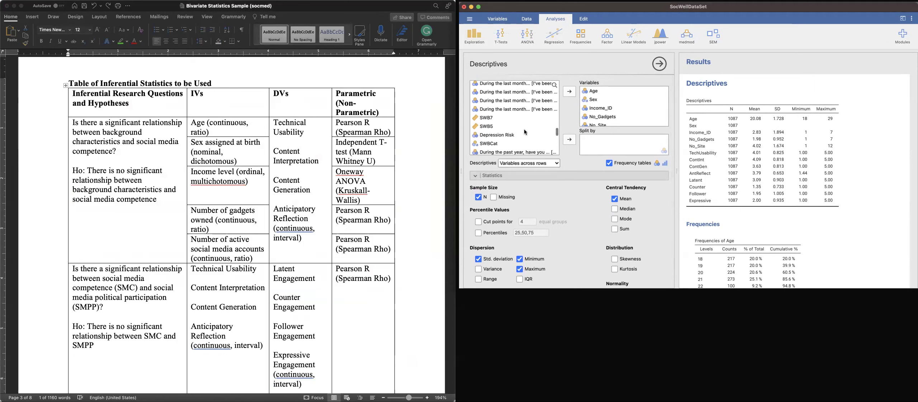
click(526, 134)
click(572, 91)
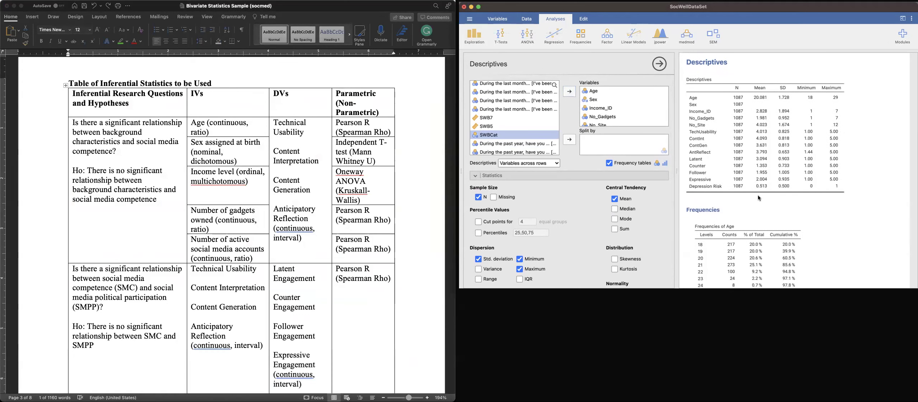
- Review the Descriptives results, including the Depression Risk row and its frequency table
scroll(753, 188, down, 2)
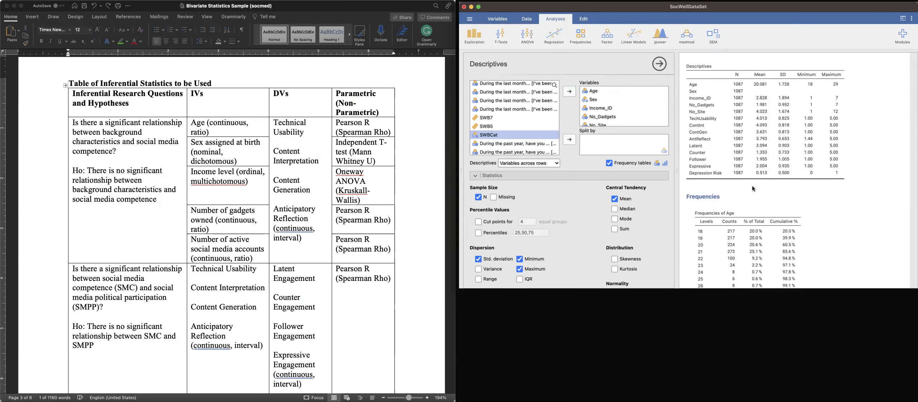
scroll(751, 178, up, 1)
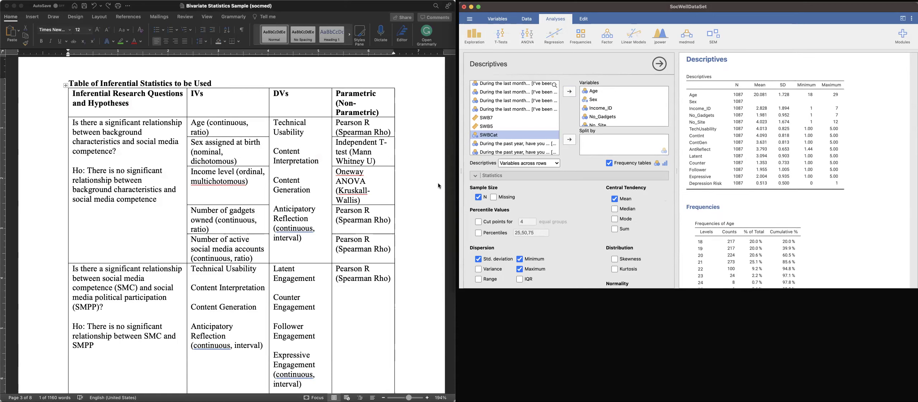
scroll(865, 222, down, 20)
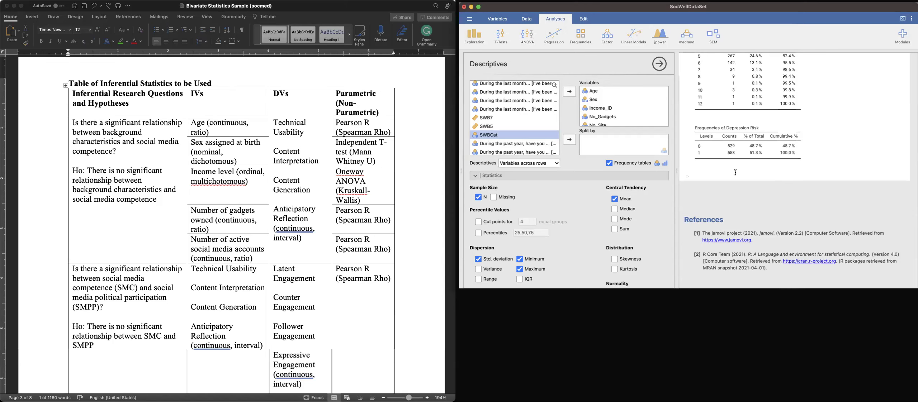
- Create a Correlation Matrix analysis from the Regression analyses and add Age as its first variable
click(552, 36)
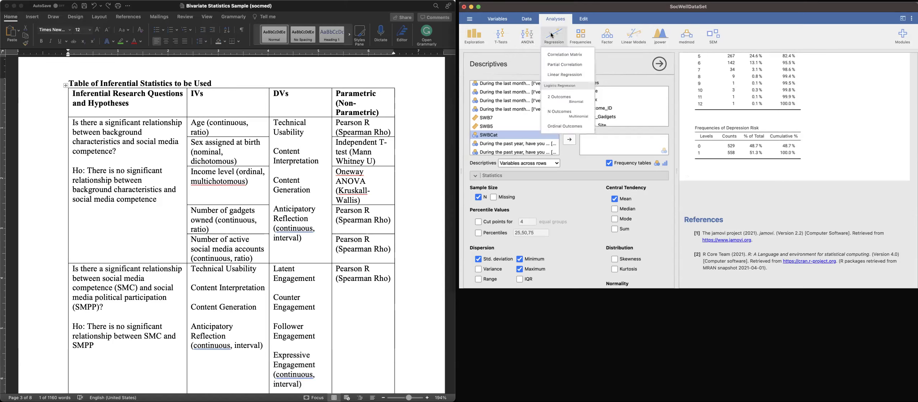
click(558, 56)
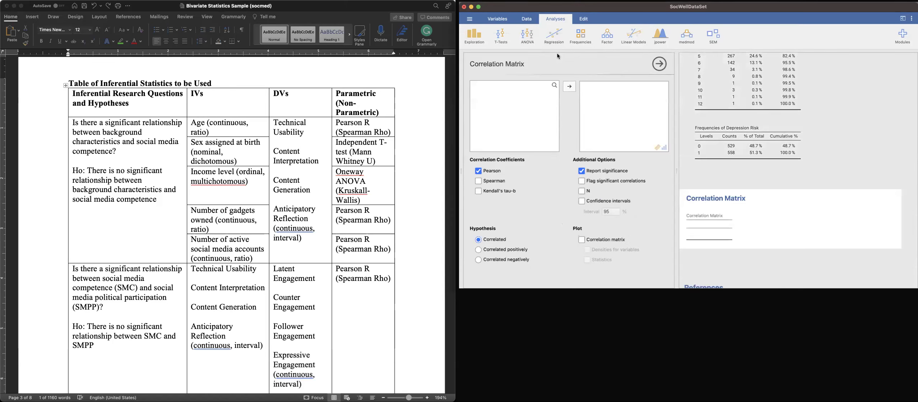
scroll(511, 106, down, 5)
scroll(512, 106, down, 1)
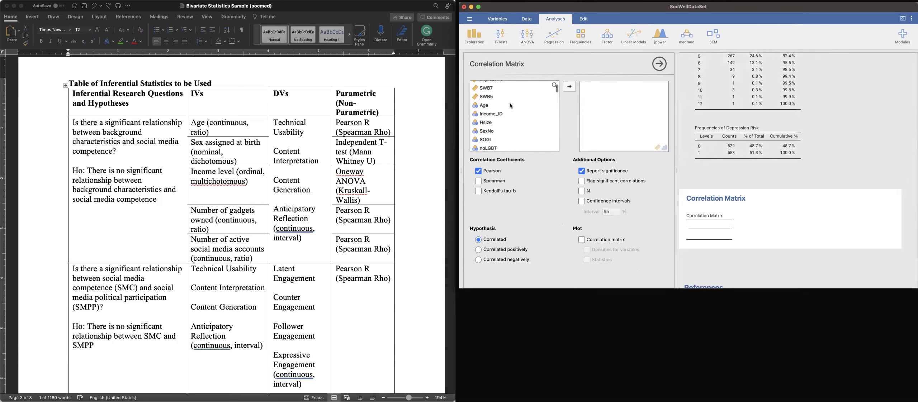
click(509, 105)
click(570, 87)
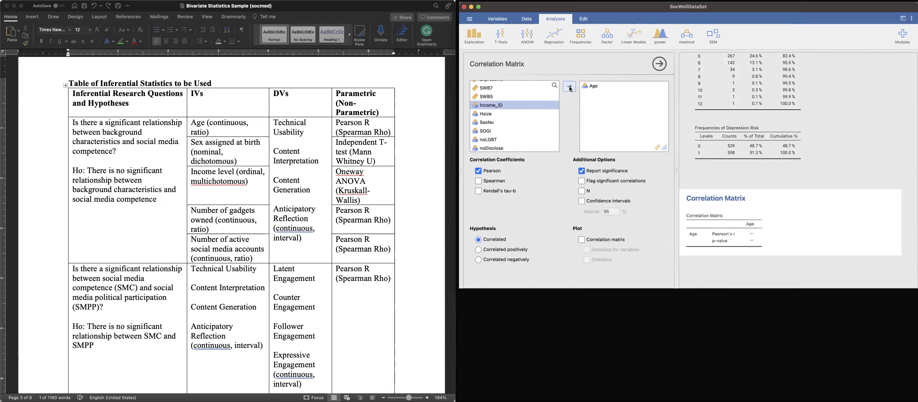
- Add No_Gadgets and No_Site to the Correlation Matrix variables alongside Age
scroll(513, 138, down, 3)
scroll(512, 137, down, 3)
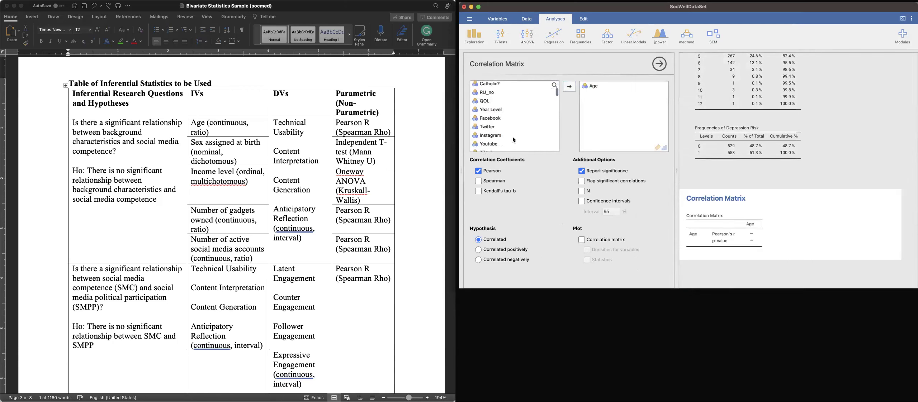
click(508, 136)
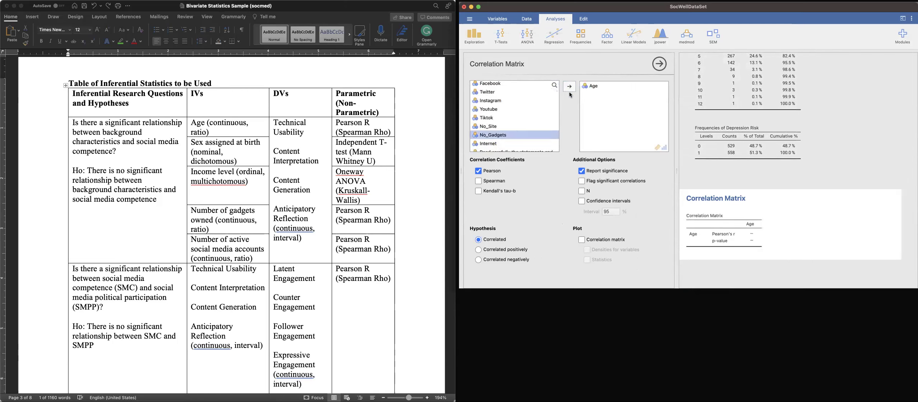
click(570, 87)
click(505, 124)
click(570, 88)
- Add TechUsability, ContInt, ContGen and AntReflect to the Correlation Matrix and turn on flagging of significant correlations
scroll(522, 105, down, 5)
click(505, 86)
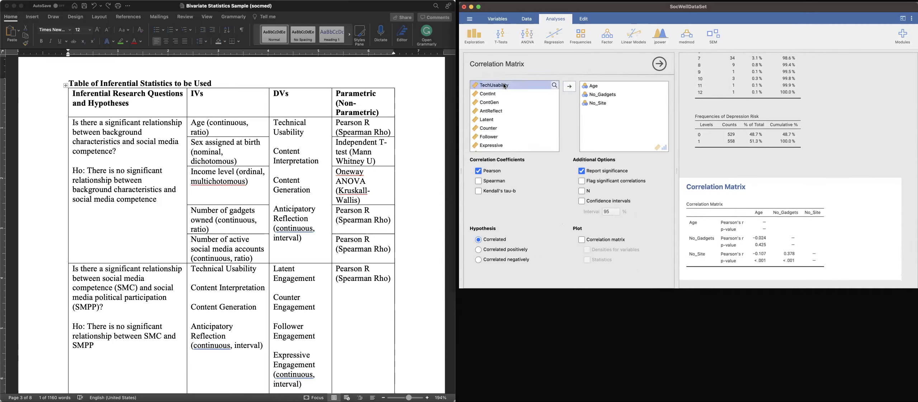
shift+click(508, 112)
click(568, 91)
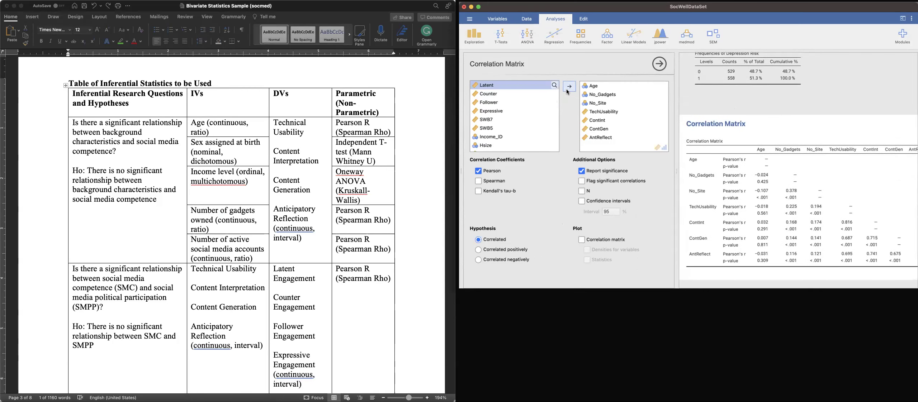
click(581, 181)
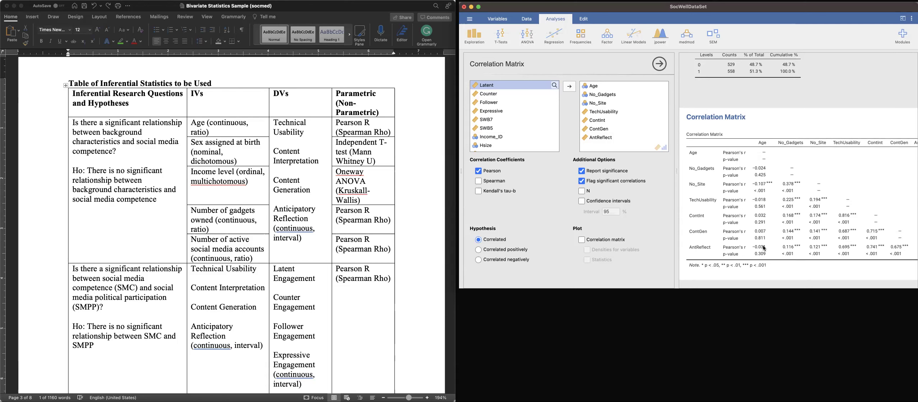
- Add under the Correlation Matrix heading "1. Look at the p-value (or look at the asterisk); if p-value is less that 0.05, reject null hypothesis - significant correlation"
click(759, 121)
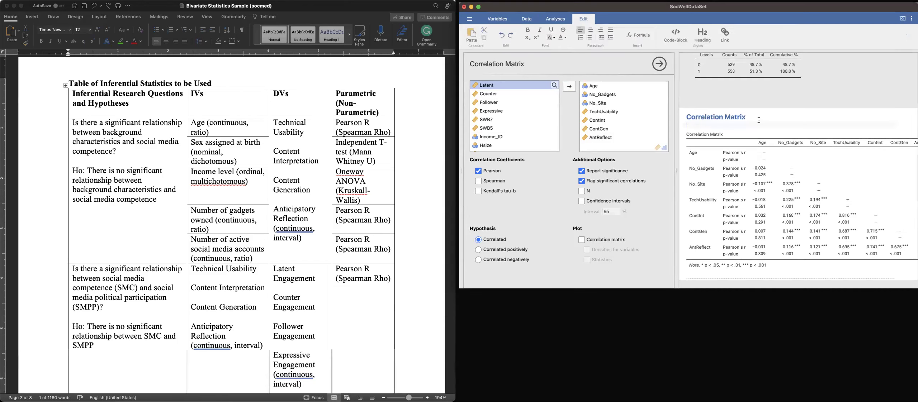
text(1)
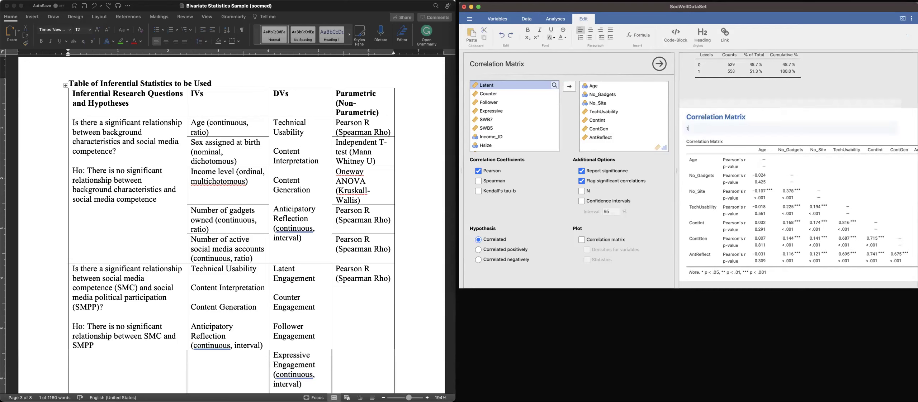
text(. )
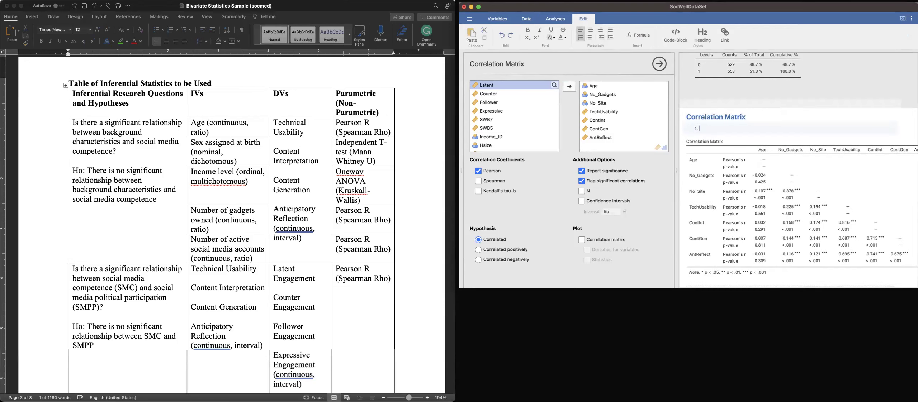
text(Look at the )
text(p-value)
text((or)
text( look at the asterisk)
text(); if p va)
text(alu)
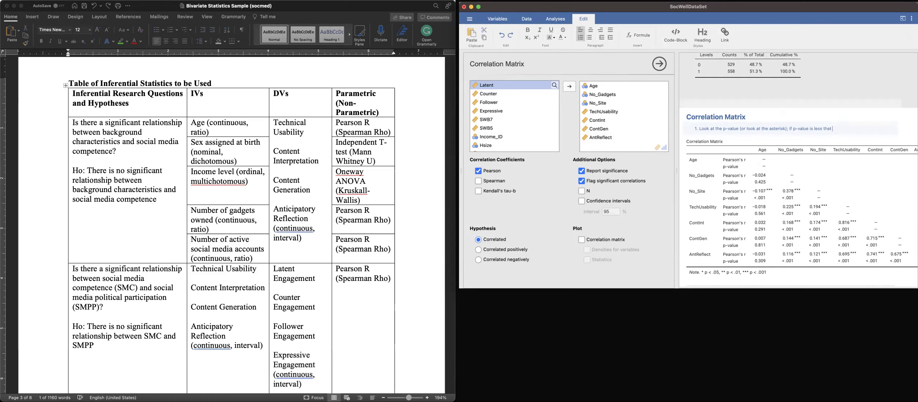
text(rehject null hypothesis)
text(- significant correlation)
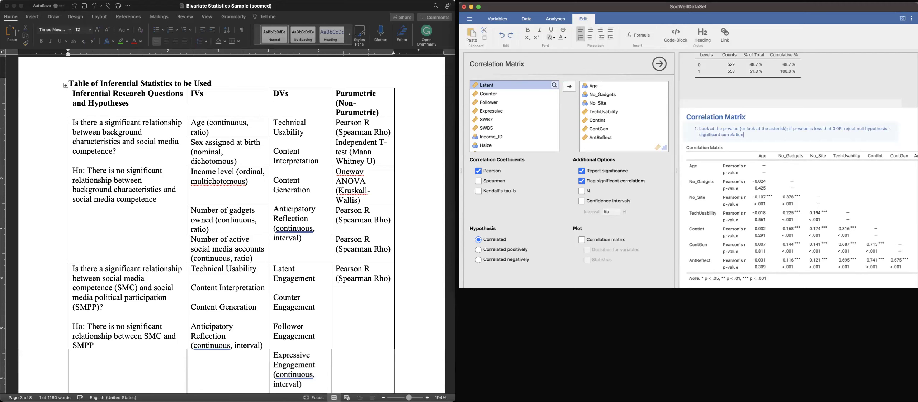
click(766, 240)
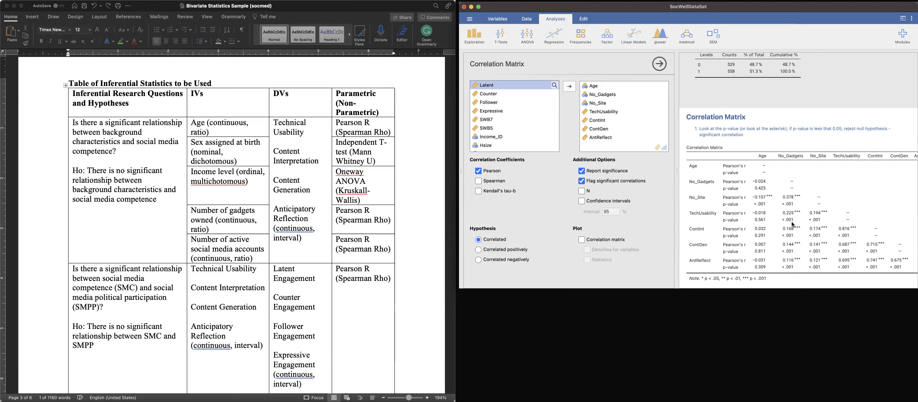
- Add note 2: "For those that are significant, investigate the R VALUE, and then interpret - (1) direction; (2) magnitude"
click(749, 135)
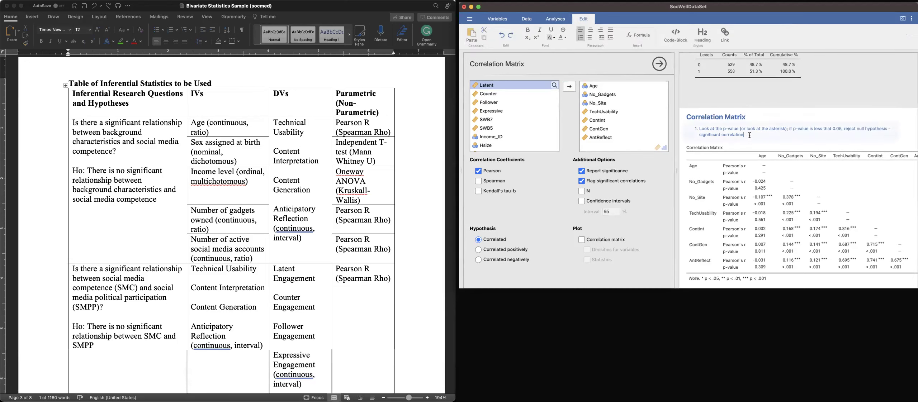
key(Return)
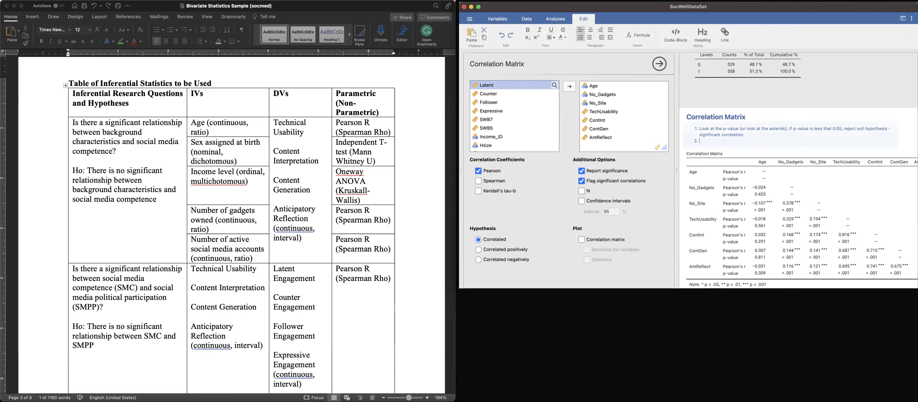
text(For those that are significant, investigate the R VALUE, and then interpret)
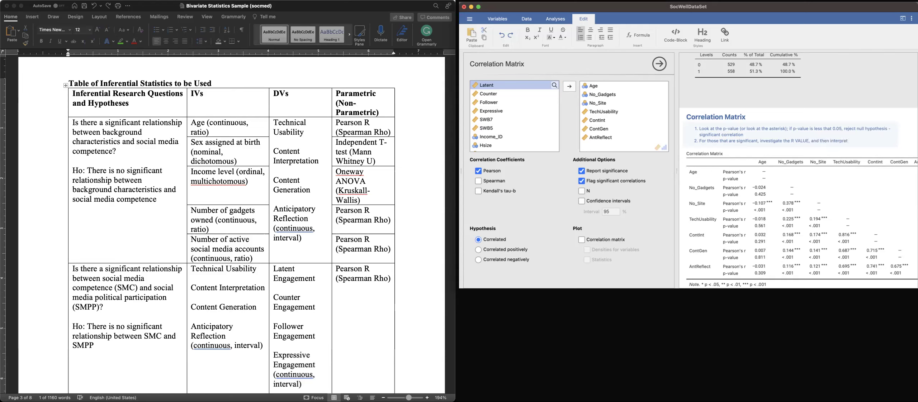
text( (1) direction;et -)
text((2) magnitude)
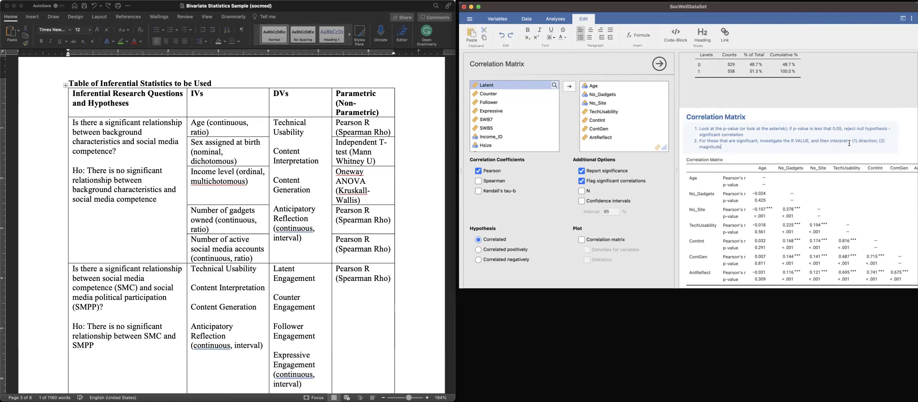
- Examine the correlation coefficient interpretation table in the Word notes against the Pearson's r values in the Correlation Matrix
scroll(172, 259, down, 10)
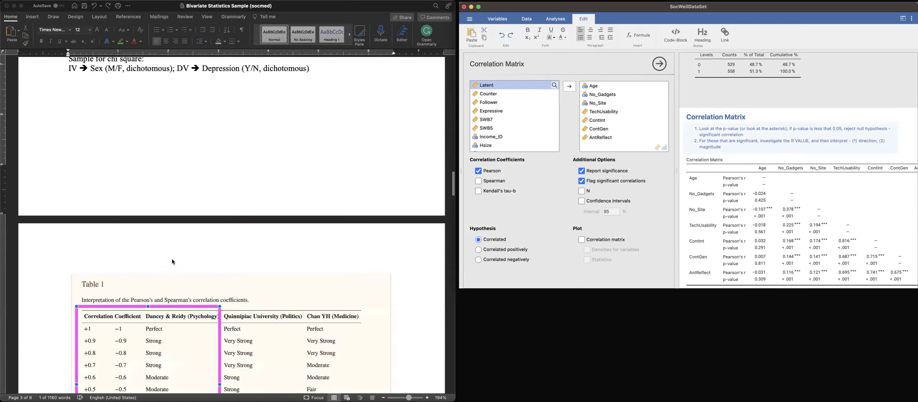
scroll(173, 262, down, 1)
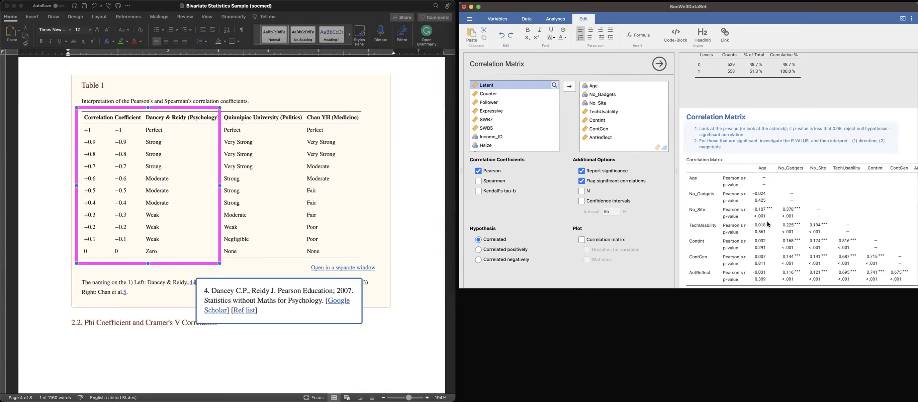
click(794, 228)
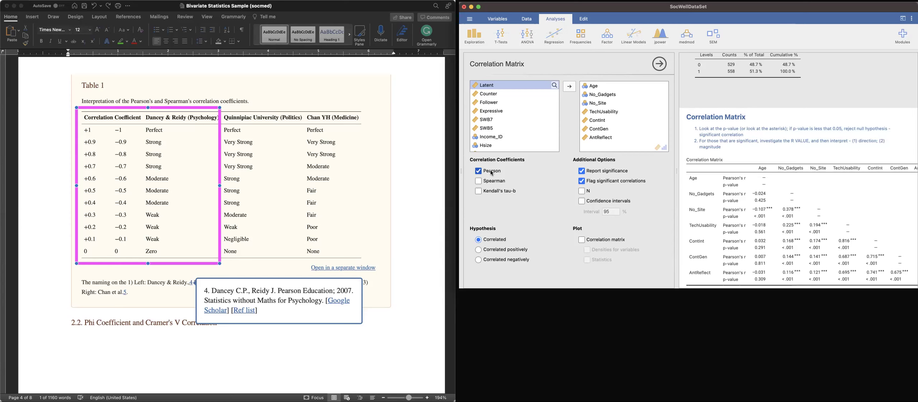
- Switch the Correlation Matrix coefficient from Pearson to Spearman and review the resulting matrix
click(492, 173)
click(495, 182)
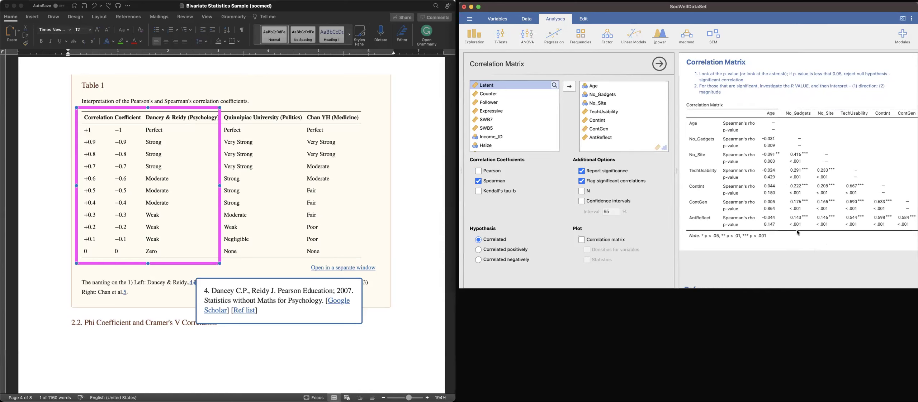
scroll(788, 211, up, 3)
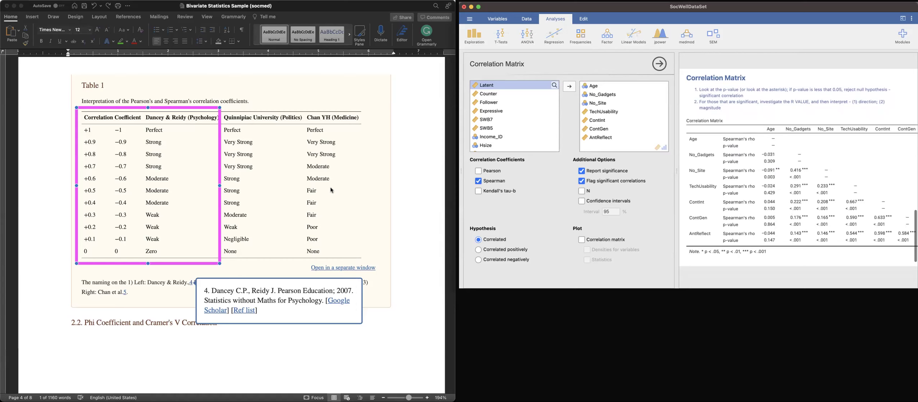
- Return to the Table of Inferential Statistics in Word and highlight the sex assigned at birth IV and its four DVs
scroll(330, 187, up, 5)
scroll(332, 190, up, 2)
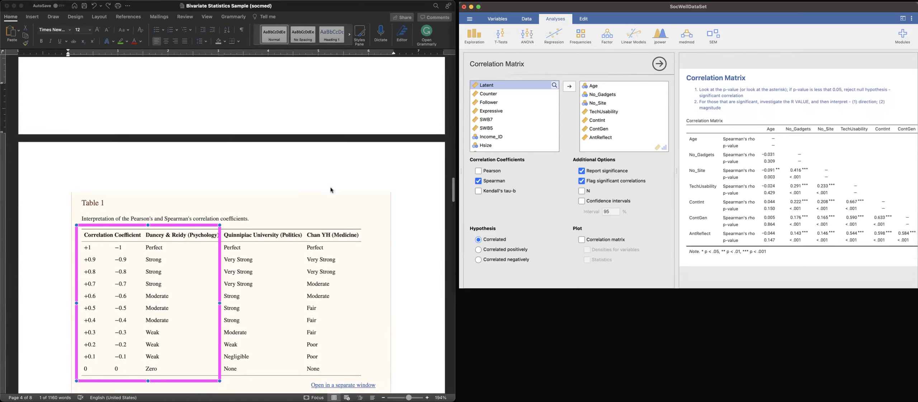
scroll(331, 190, up, 15)
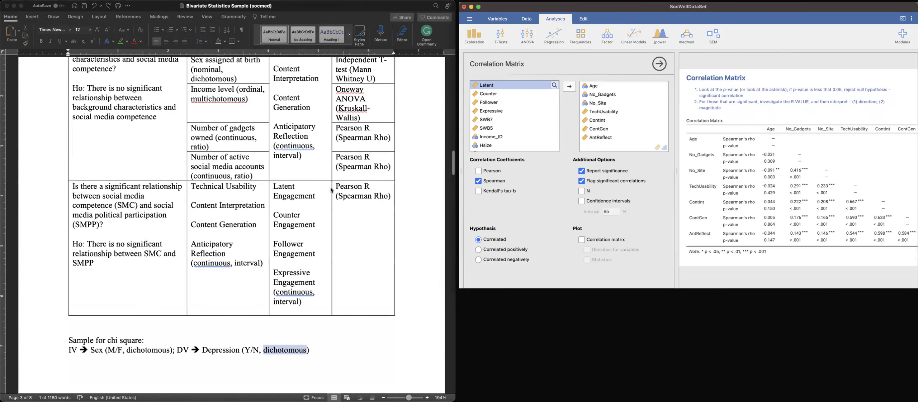
scroll(194, 198, up, 1)
click(193, 197)
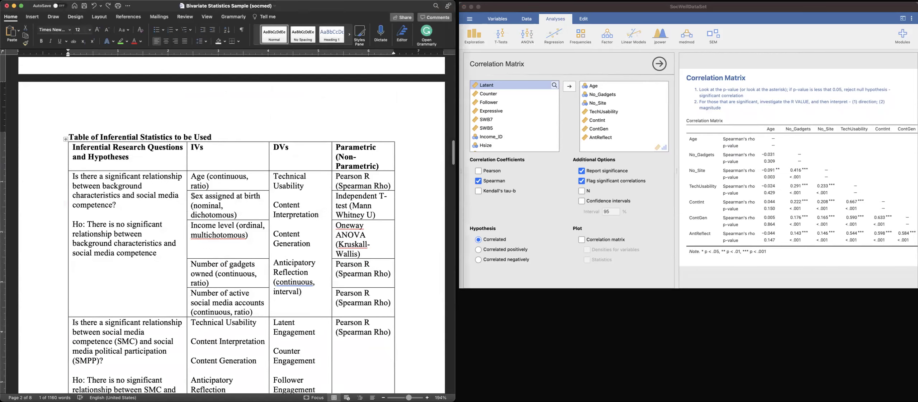
shift+click(247, 214)
drag(303, 186, 307, 294)
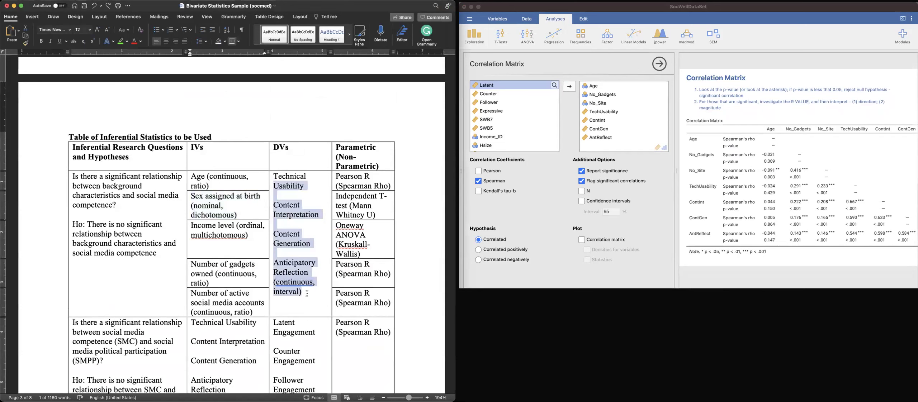
click(303, 266)
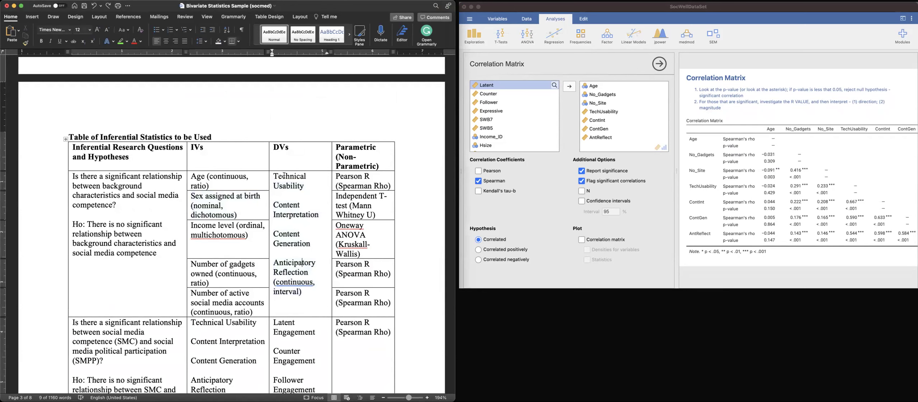
drag(285, 176, 303, 293)
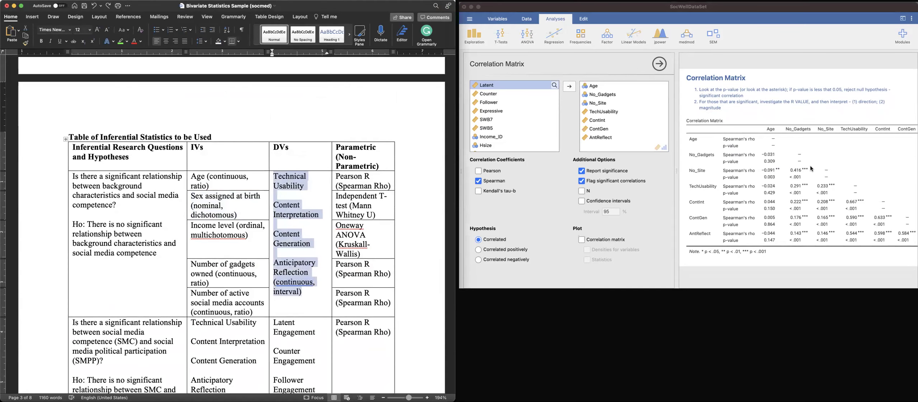
- Switch to jamovi and create an Independent Samples T-Test analysis
click(811, 166)
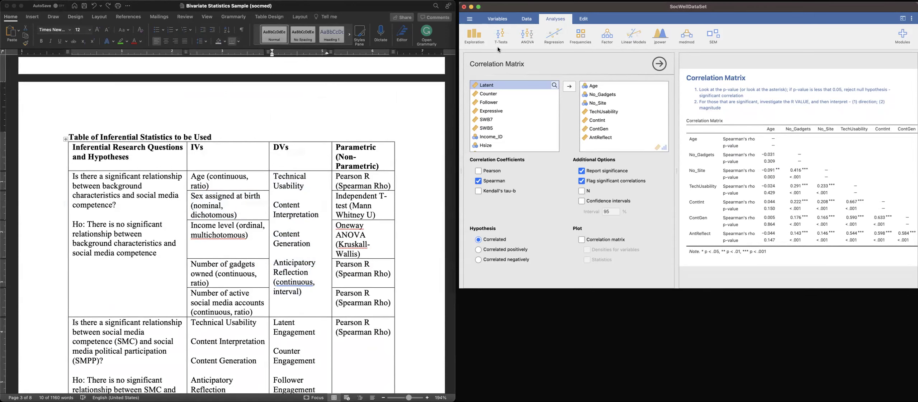
click(494, 36)
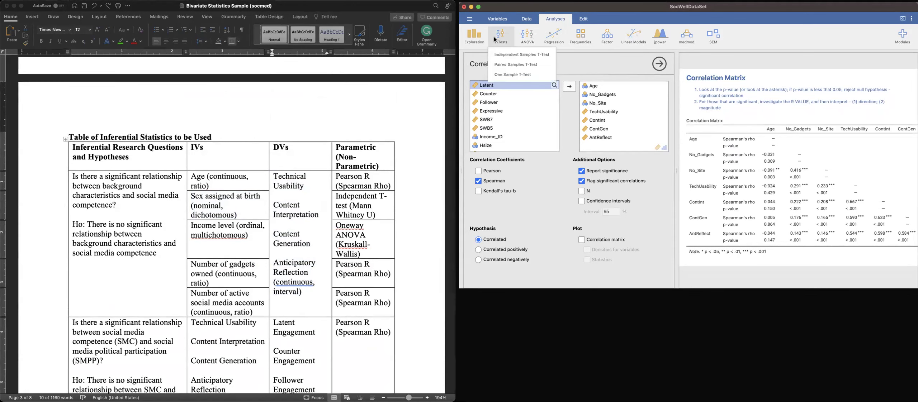
click(505, 55)
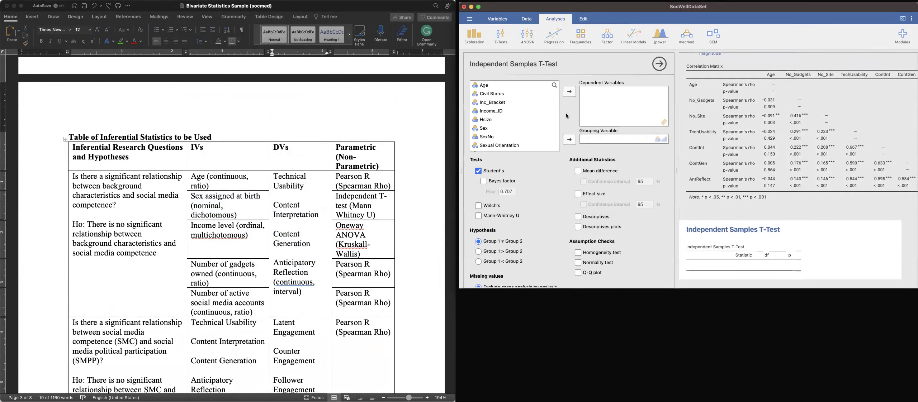
- Assign TechUsability, ContInt, ContGen and AntReflect as the dependent variables of the Independent Samples T-Test
scroll(570, 111, down, 1)
scroll(518, 112, down, 3)
scroll(520, 114, down, 10)
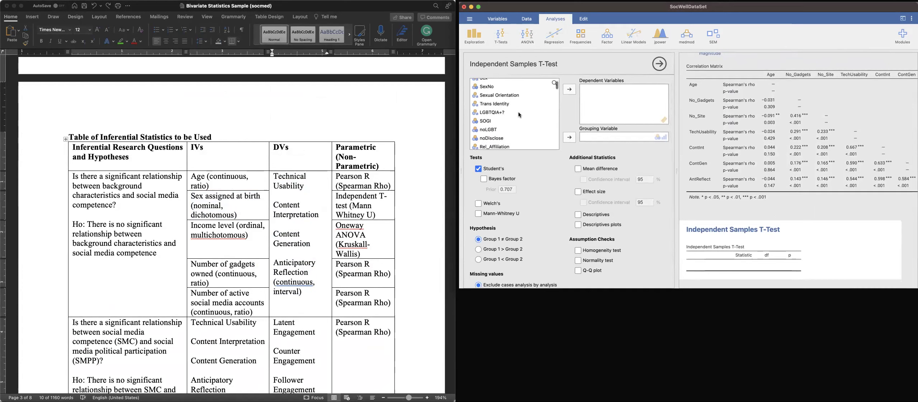
scroll(519, 115, down, 2)
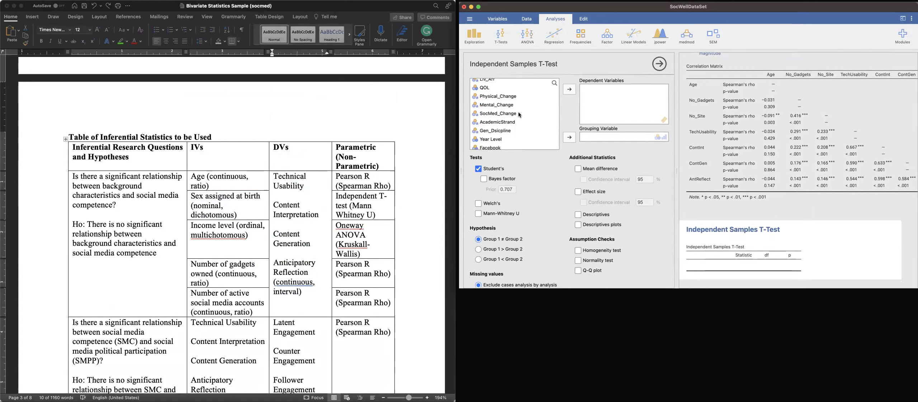
scroll(519, 115, down, 10)
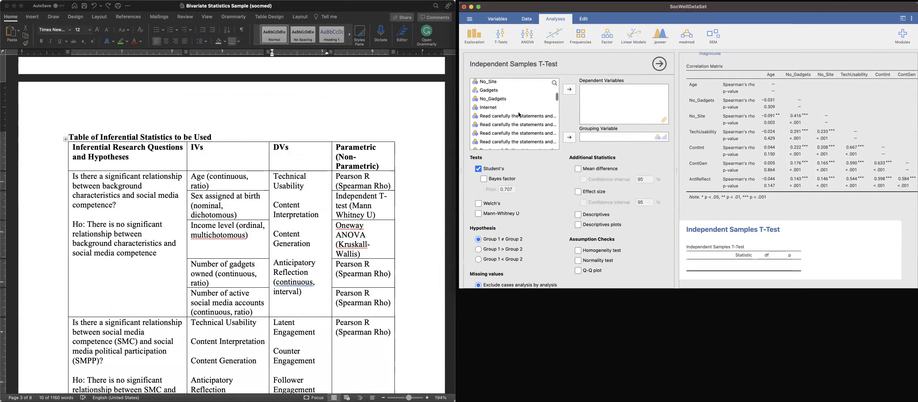
scroll(520, 115, up, 8)
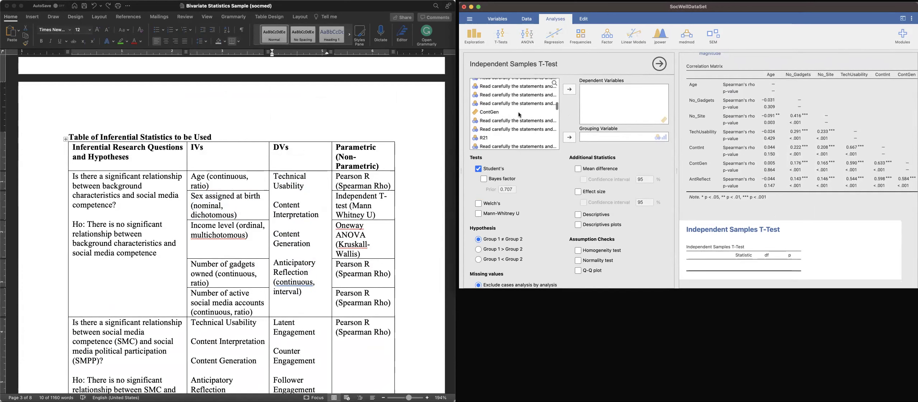
scroll(520, 115, up, 6)
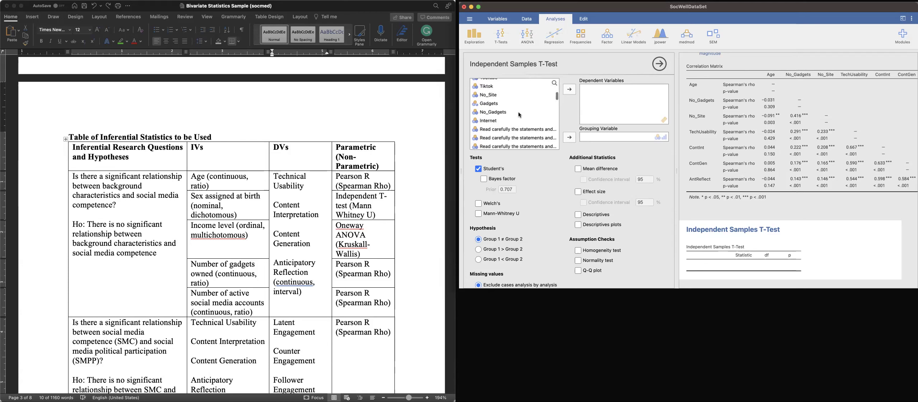
scroll(505, 118, down, 3)
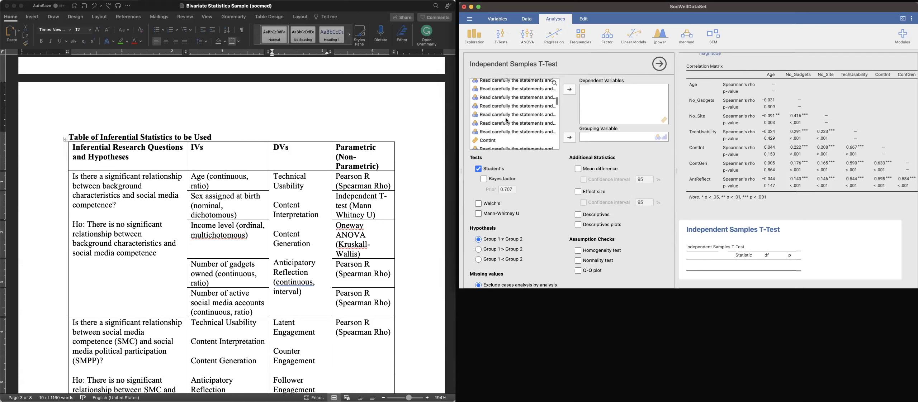
scroll(502, 141, down, 1)
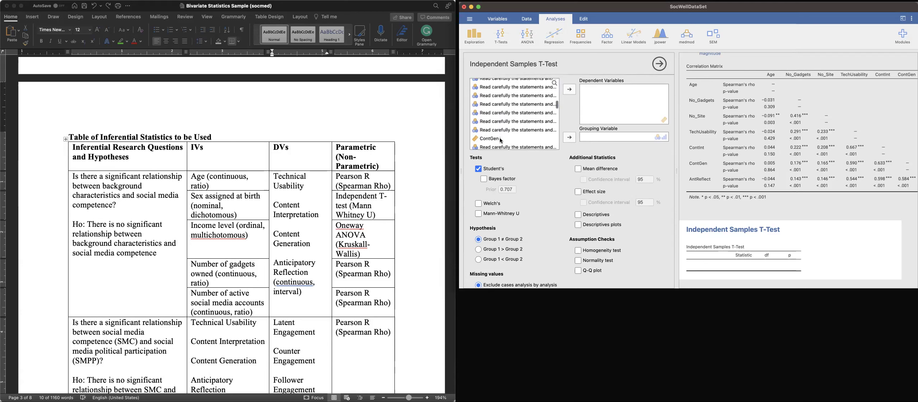
click(495, 138)
scroll(495, 139, down, 5)
scroll(522, 118, down, 3)
click(507, 126)
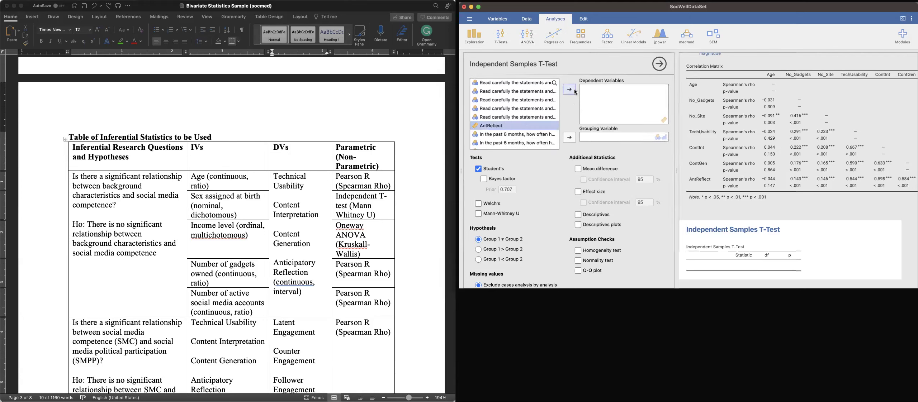
click(574, 89)
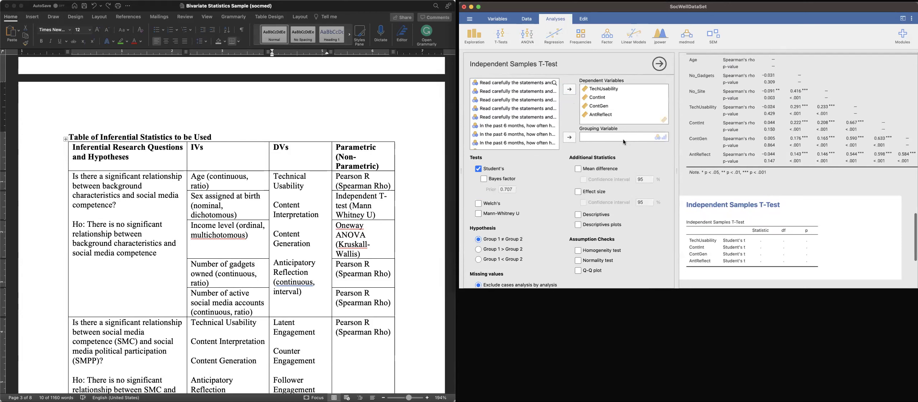
scroll(522, 124, up, 10)
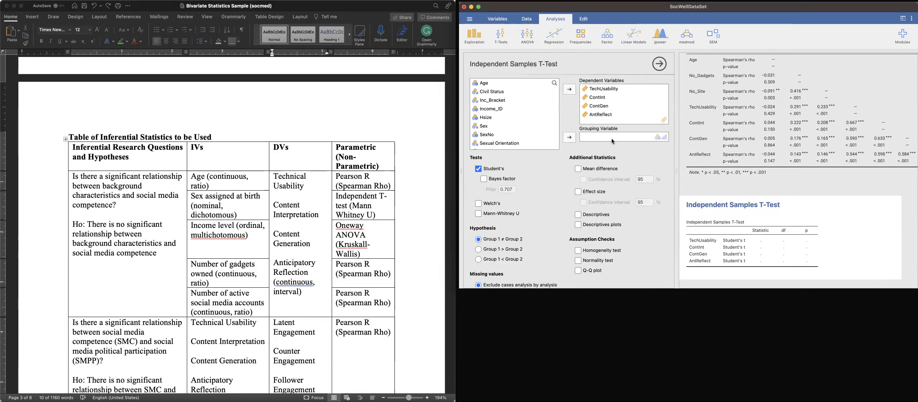
click(492, 108)
click(569, 137)
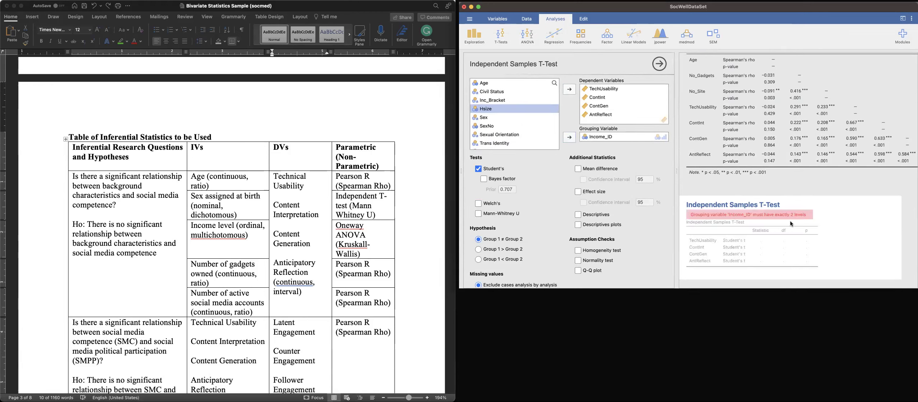
click(602, 139)
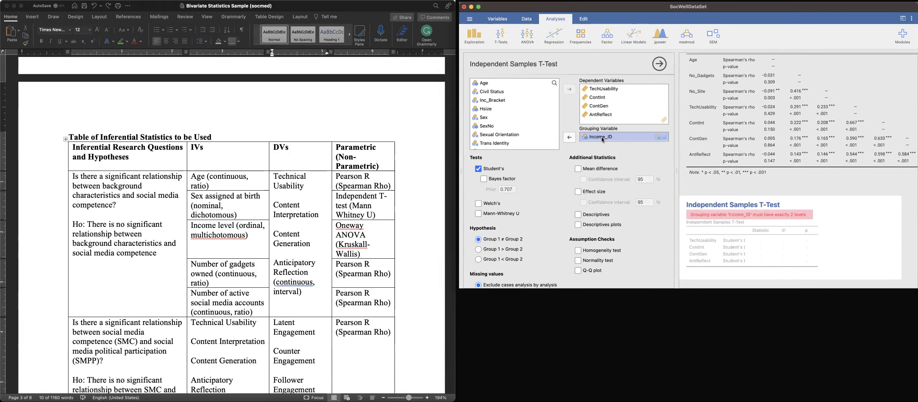
click(570, 137)
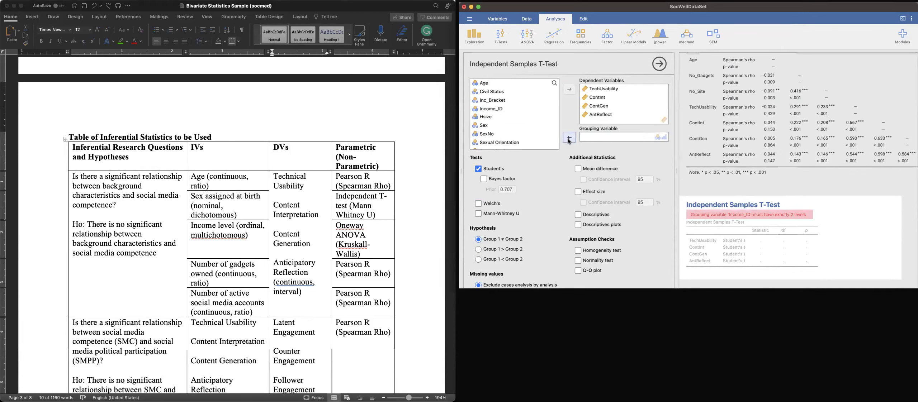
- Set Sex as the grouping variable of the Independent Samples T-Test
click(507, 127)
click(569, 137)
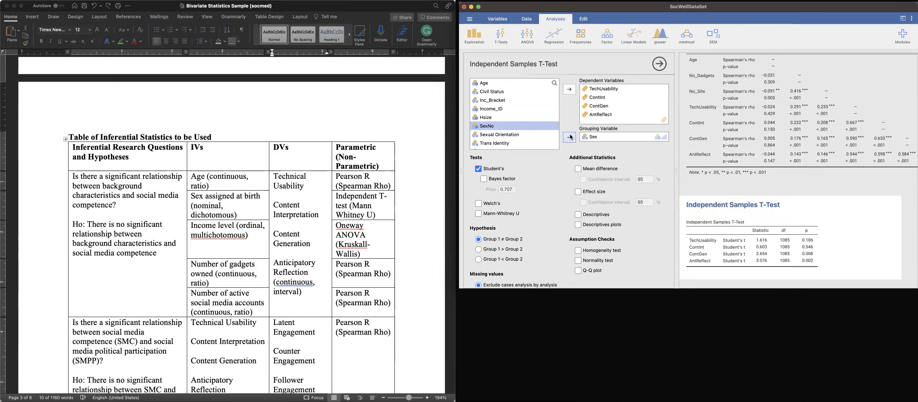
scroll(539, 171, down, 1)
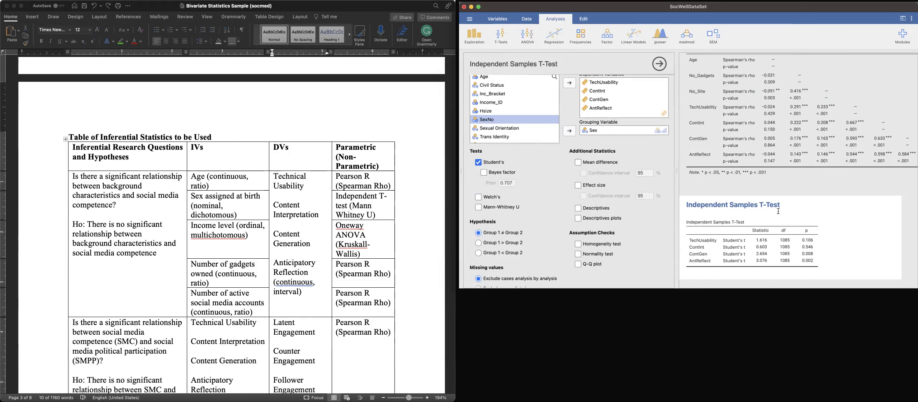
- Start a numbered note under the Independent Samples T-Test heading and copy the first p-value note from the Correlation Matrix into it
click(746, 212)
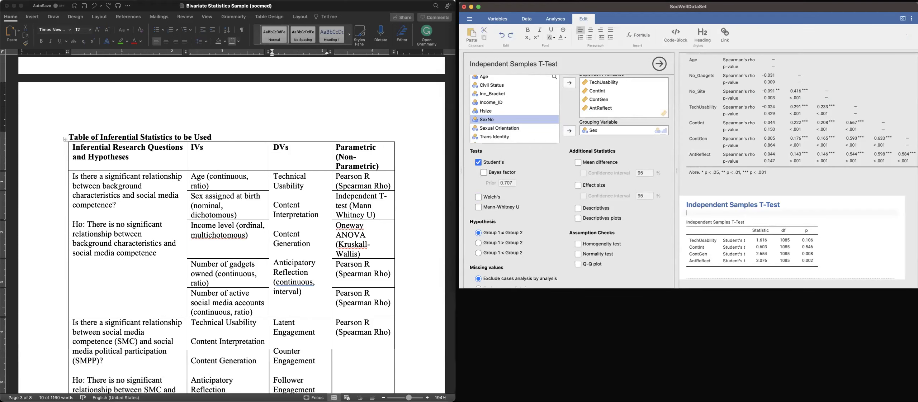
text(1.)
scroll(762, 166, up, 5)
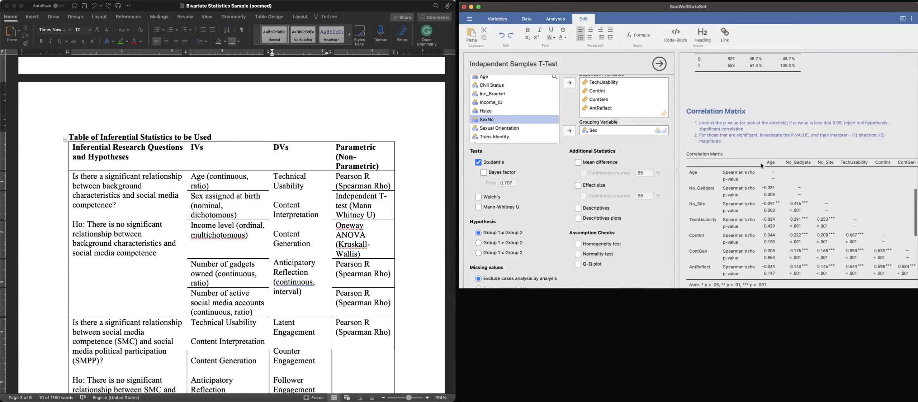
double_click(704, 123)
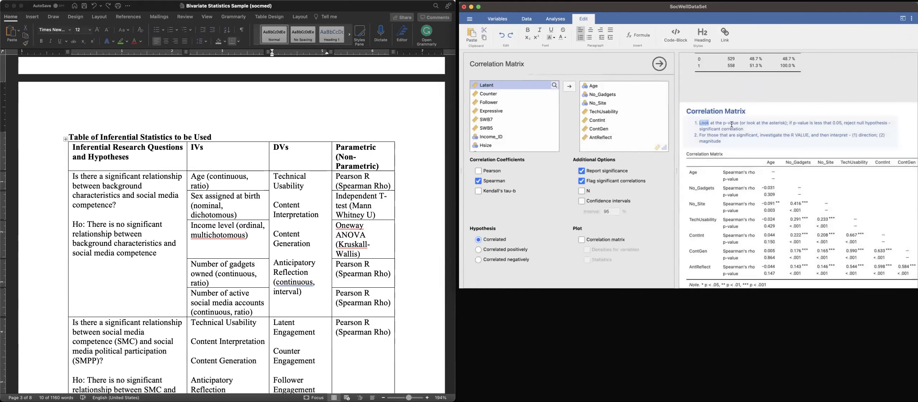
triple_click(777, 122)
key(super+c)
scroll(782, 179, down, 5)
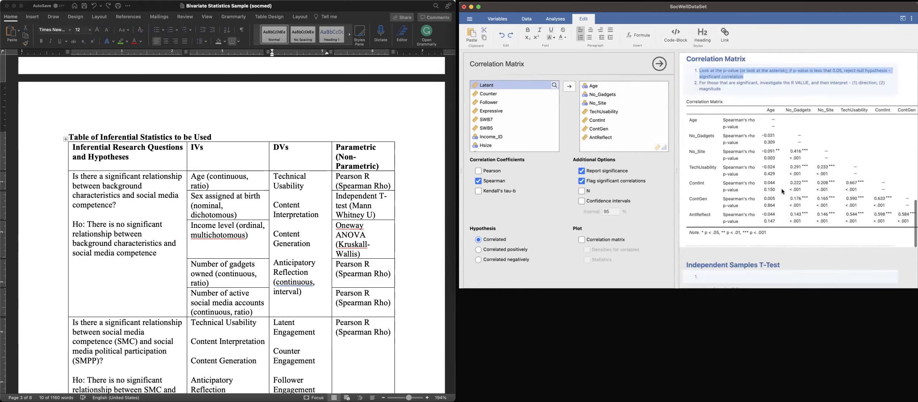
click(735, 202)
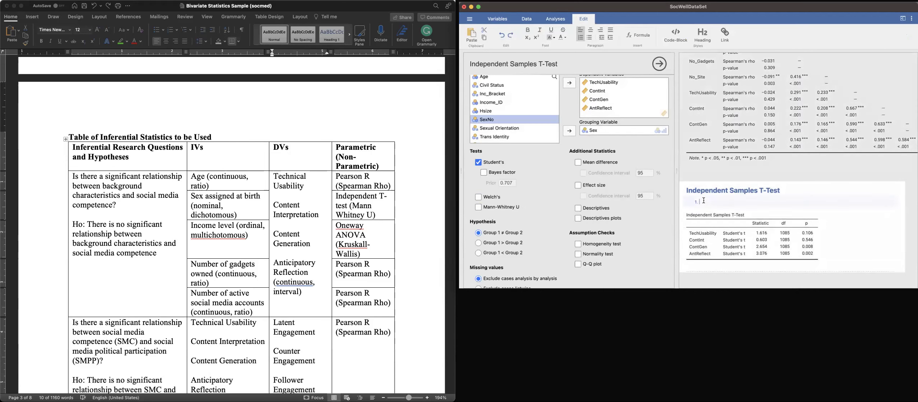
key(super+v)
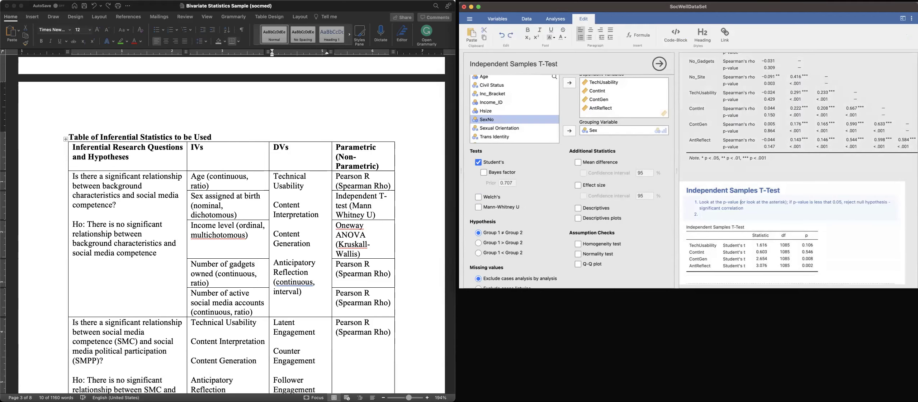
- Remove "(or look at the asterisk)" from the copied t-test note and replace "correlation" with "association; difference"
drag(740, 203, 780, 203)
key(BackSpace)
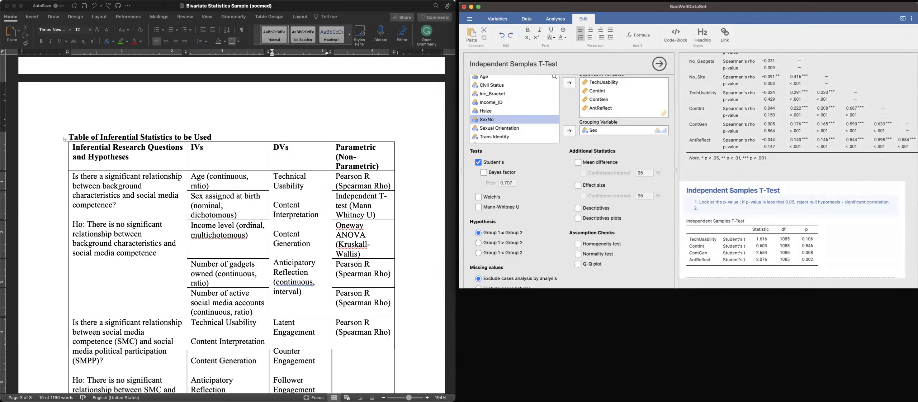
key(Delete)
click(700, 208)
double_click(878, 201)
text(association; difference)
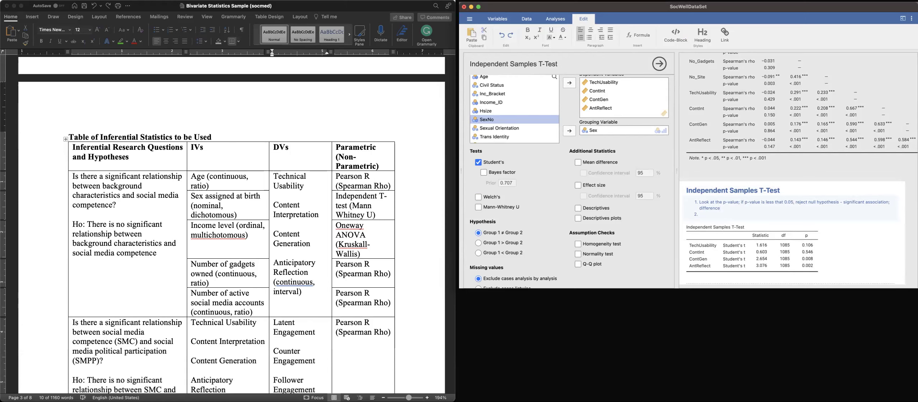
- Add the second note "Examine the Mean and SD of each category" and turn on Descriptives for the t-test
scroll(718, 225, down, 3)
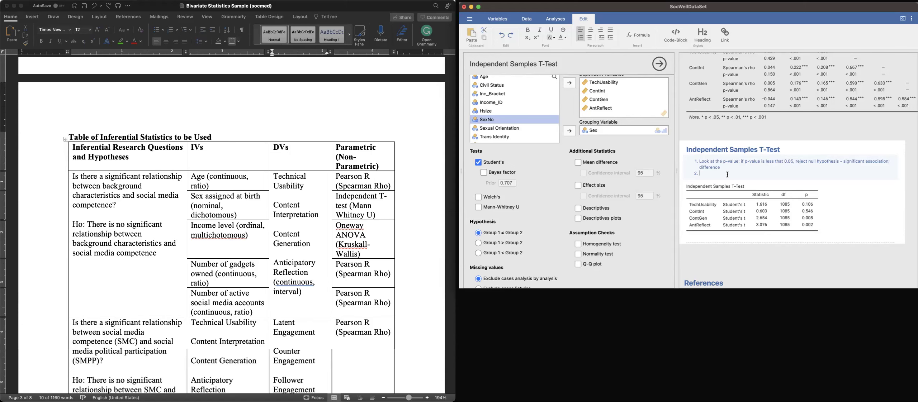
text(amine the Mean and SD of each categor)
click(606, 209)
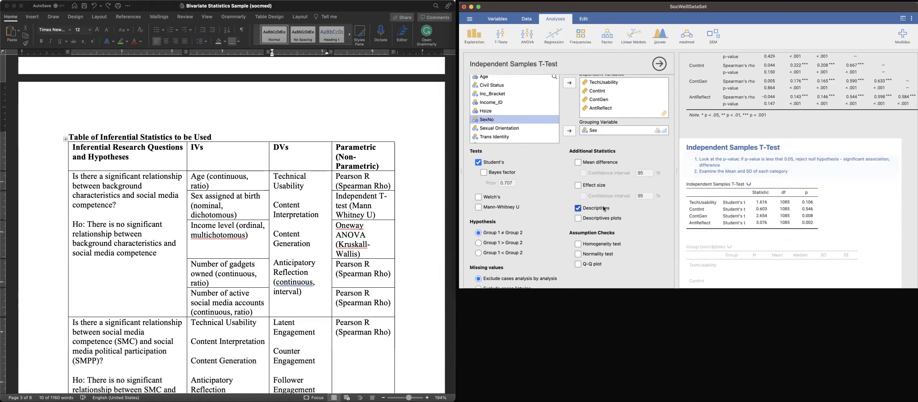
scroll(849, 180, down, 3)
scroll(849, 180, down, 1)
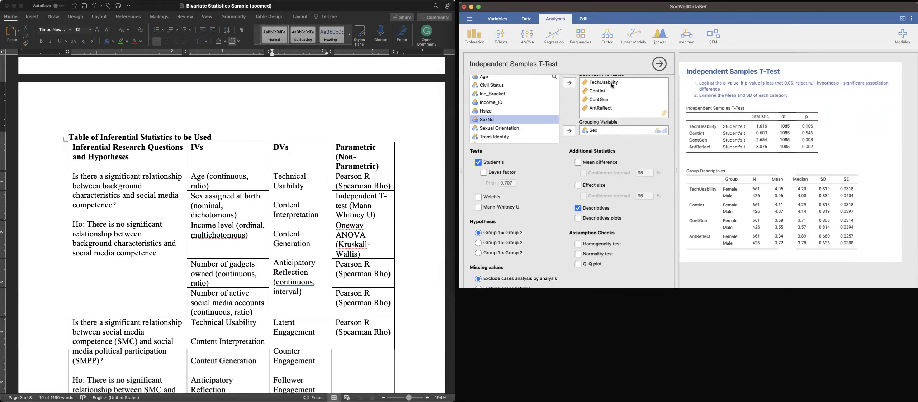
- Alternate between the Student's and Mann-Whitney U tests to compare their results, leaving only Mann-Whitney U enabled
scroll(633, 156, up, 1)
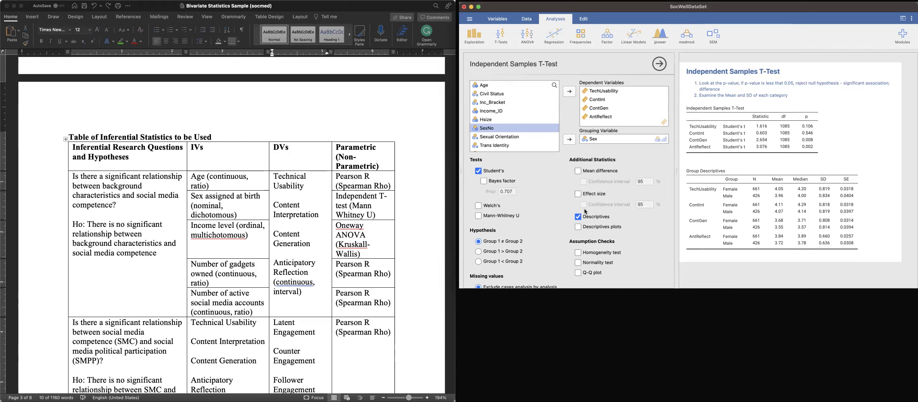
click(477, 172)
click(489, 217)
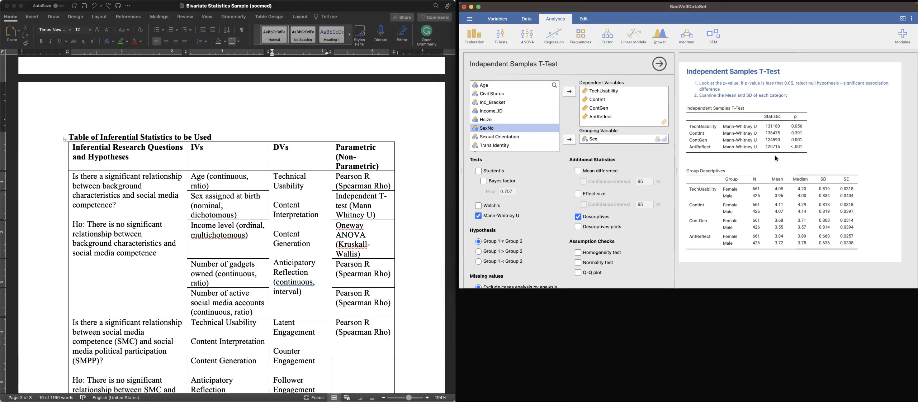
click(494, 219)
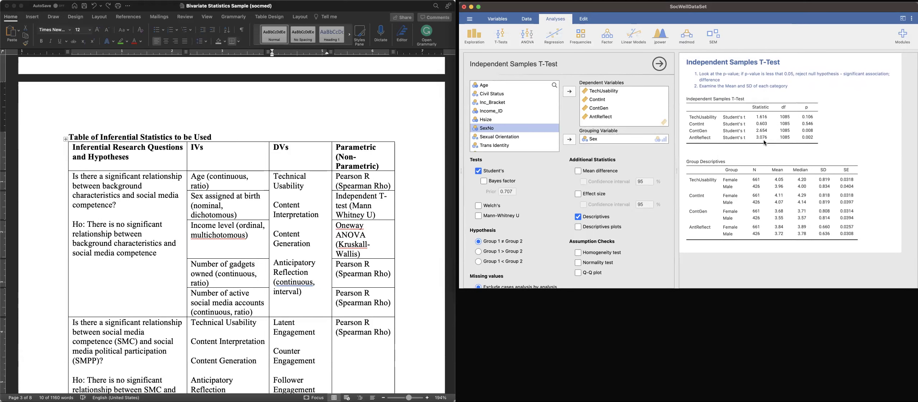
click(498, 217)
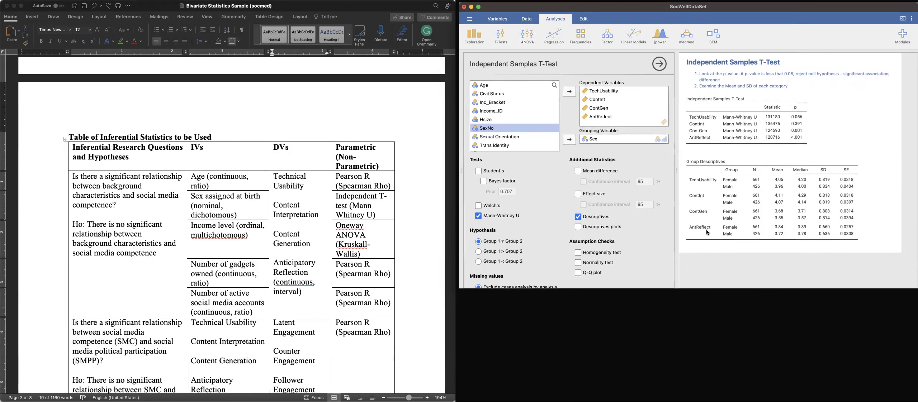
scroll(707, 232, down, 2)
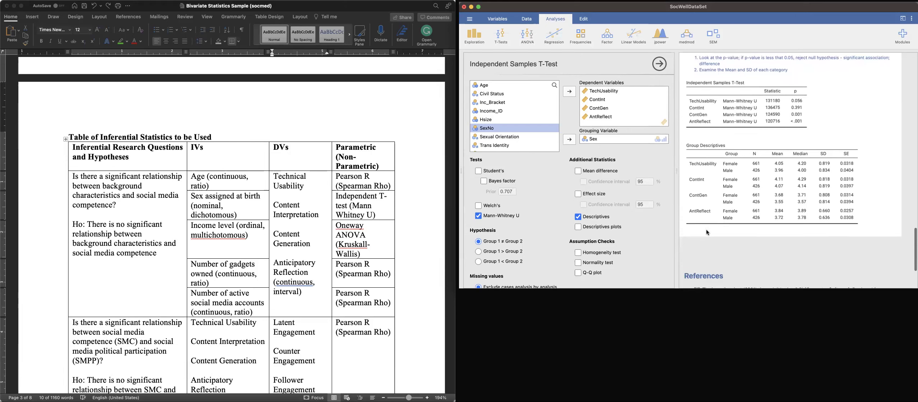
scroll(706, 231, up, 2)
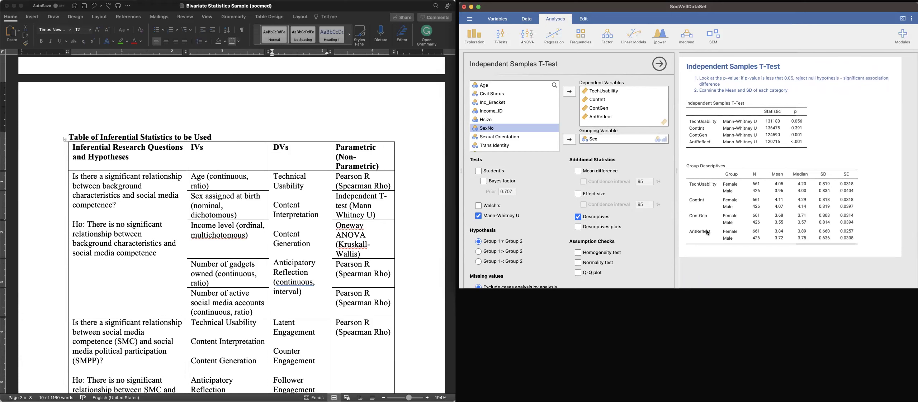
scroll(707, 233, down, 3)
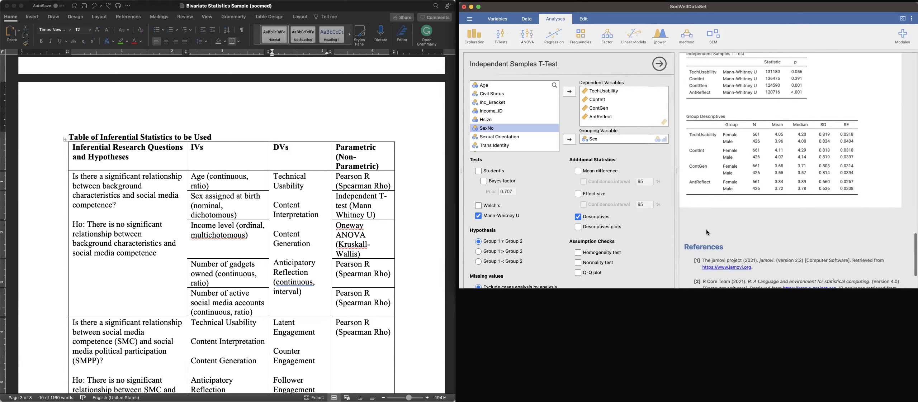
- Switch to the Word table and highlight the income level IV and its DVs from Technical Usability to Anticipatory Reflection
double_click(195, 229)
click(276, 225)
drag(280, 175, 315, 283)
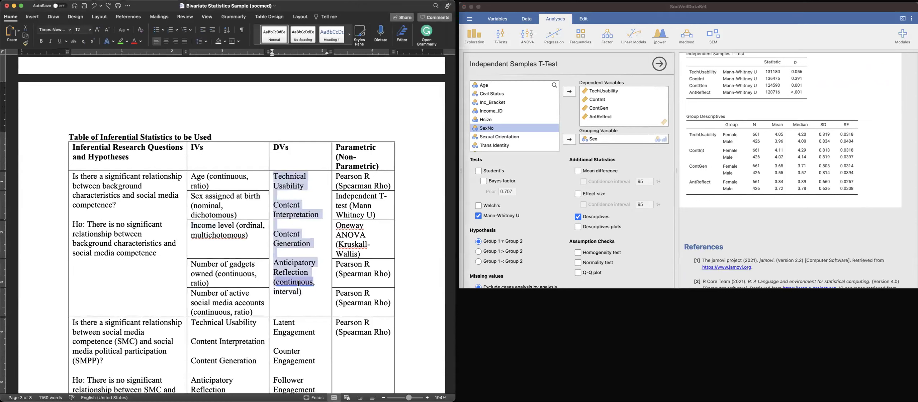
- Switch to jamovi and start a One-Way ANOVA
click(601, 66)
click(555, 43)
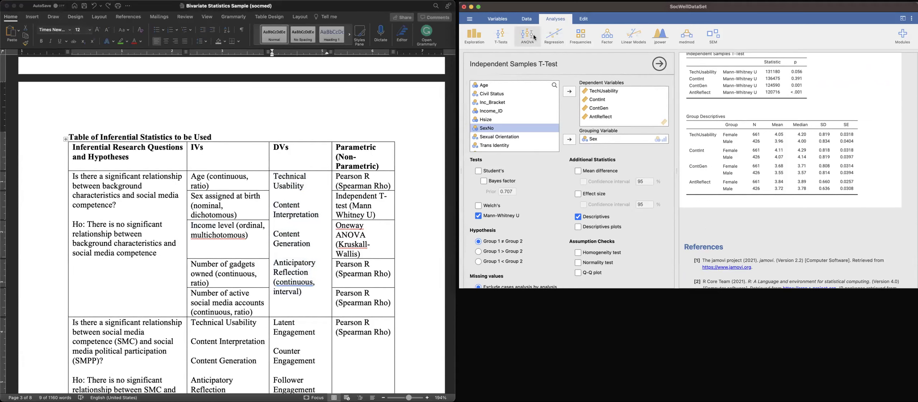
click(540, 54)
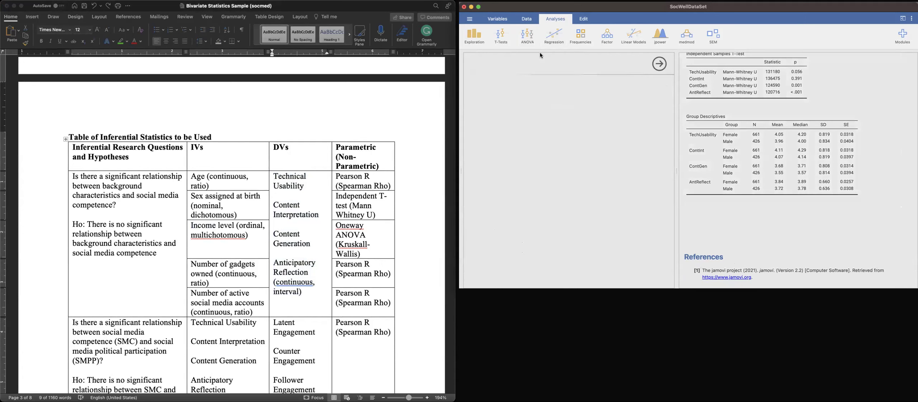
- Assign TechUsability, ContInt, ContGen and AntReflect as the dependent variables of the One-Way ANOVA
scroll(509, 104, down, 5)
scroll(508, 101, down, 10)
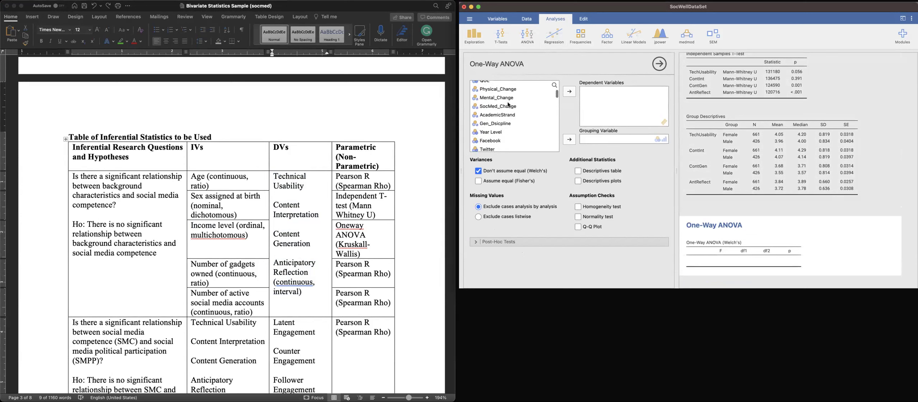
scroll(508, 105, down, 8)
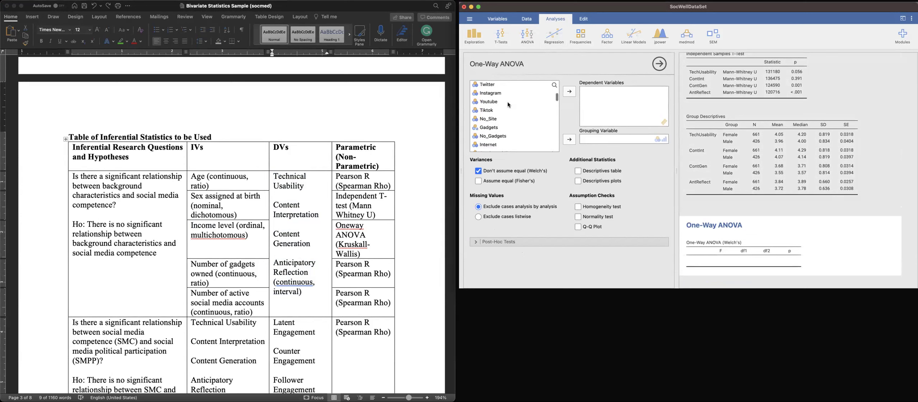
scroll(509, 105, down, 10)
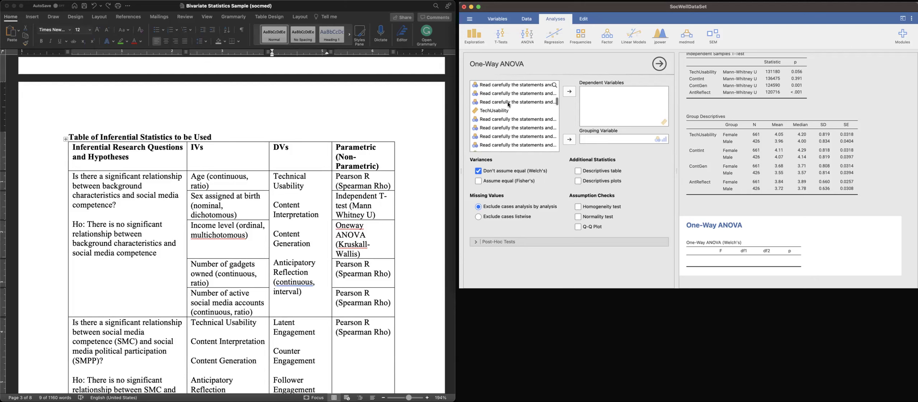
scroll(509, 104, down, 5)
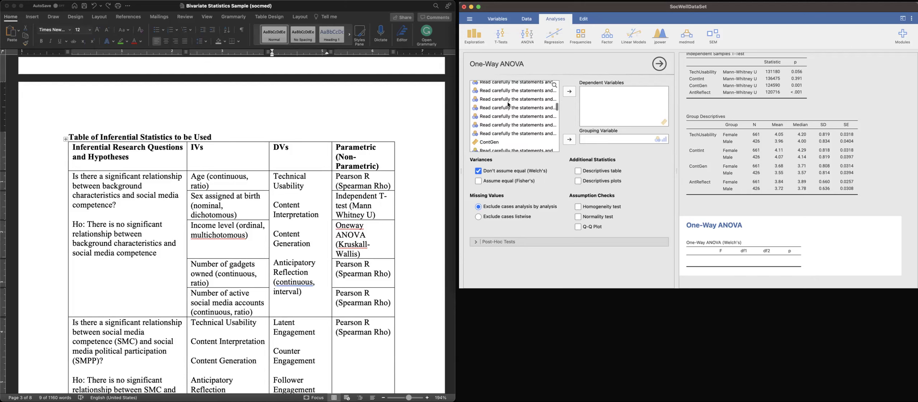
scroll(509, 104, up, 6)
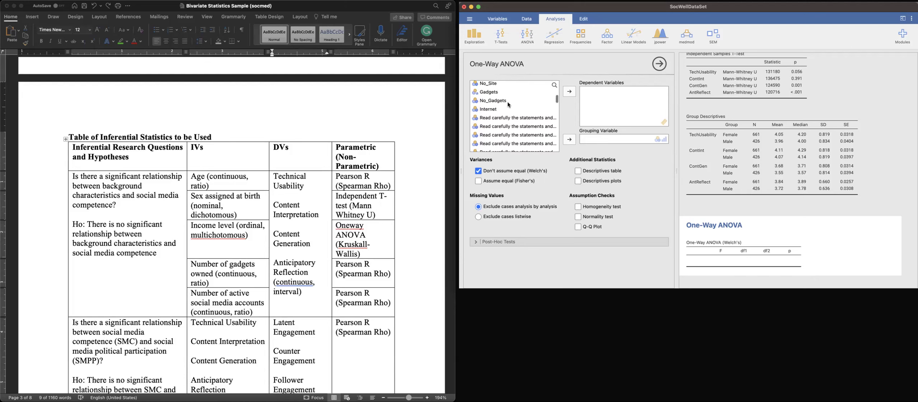
scroll(509, 105, down, 2)
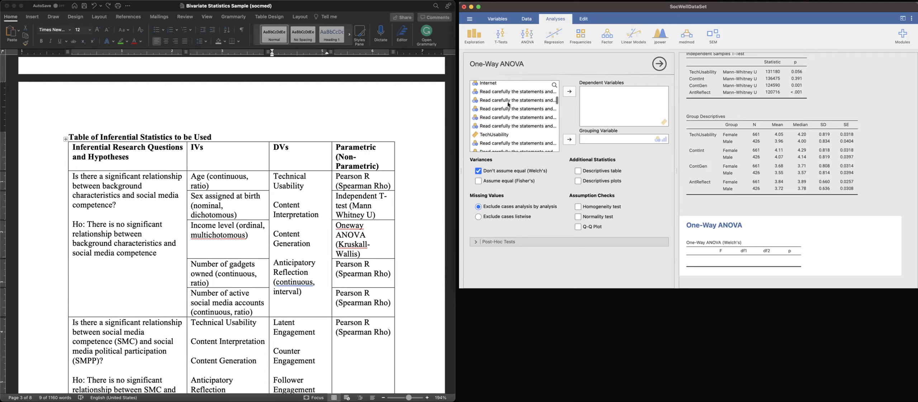
click(520, 138)
scroll(519, 139, down, 3)
scroll(520, 139, down, 3)
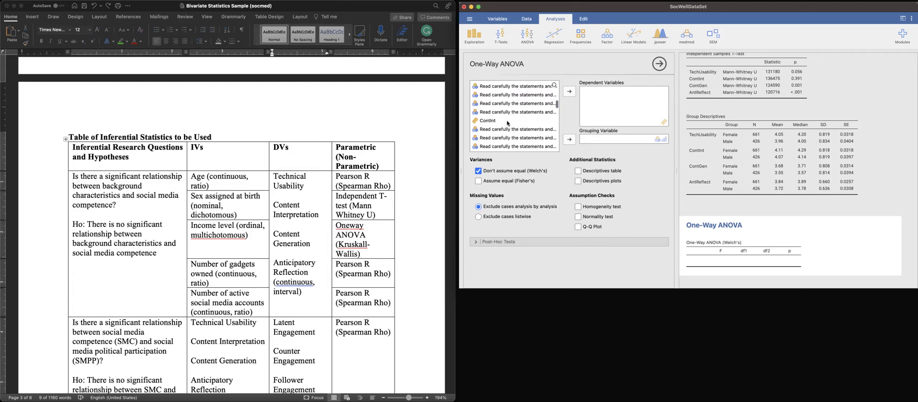
scroll(506, 120, down, 4)
scroll(505, 135, down, 4)
scroll(504, 137, down, 1)
click(502, 130)
click(569, 93)
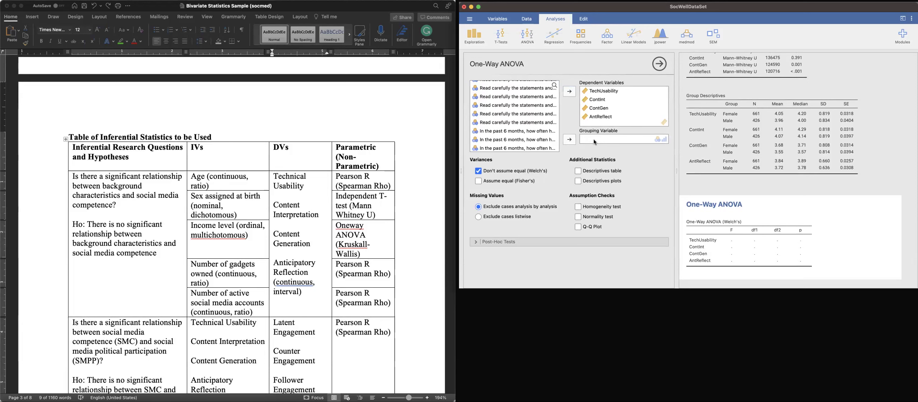
- Assign Income_ID as the grouping variable of the One-Way ANOVA
scroll(531, 123, up, 10)
scroll(532, 127, up, 3)
click(508, 110)
click(569, 140)
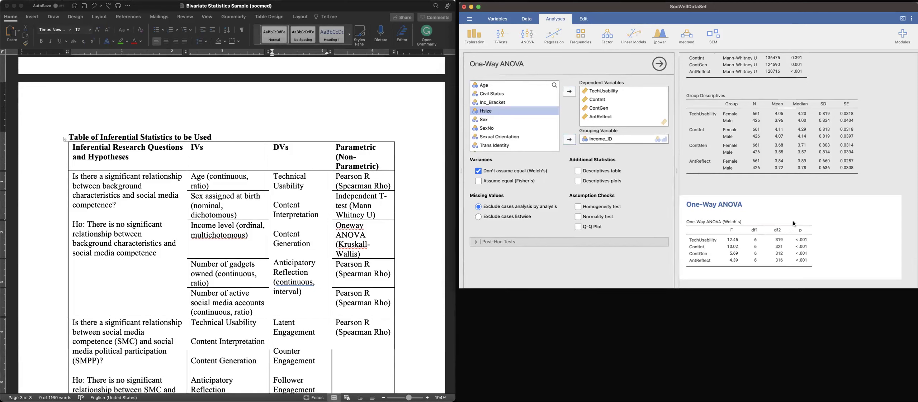
- Copy the first note about the p-value from the t-test results and paste it under the One-Way ANOVA heading
scroll(742, 154, up, 5)
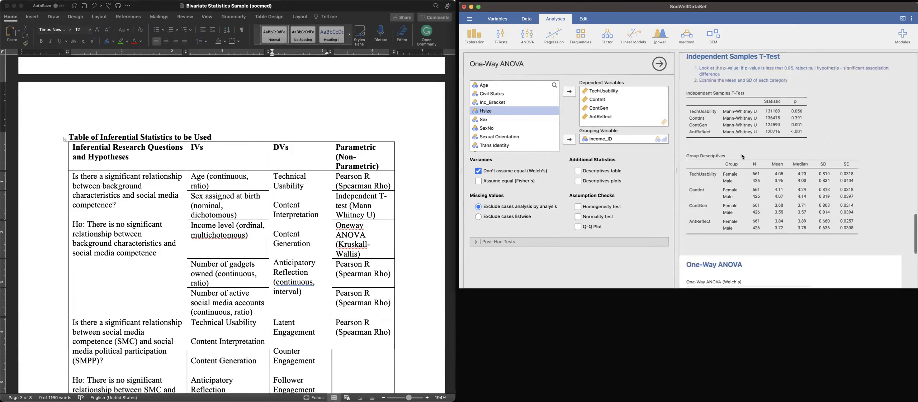
click(700, 219)
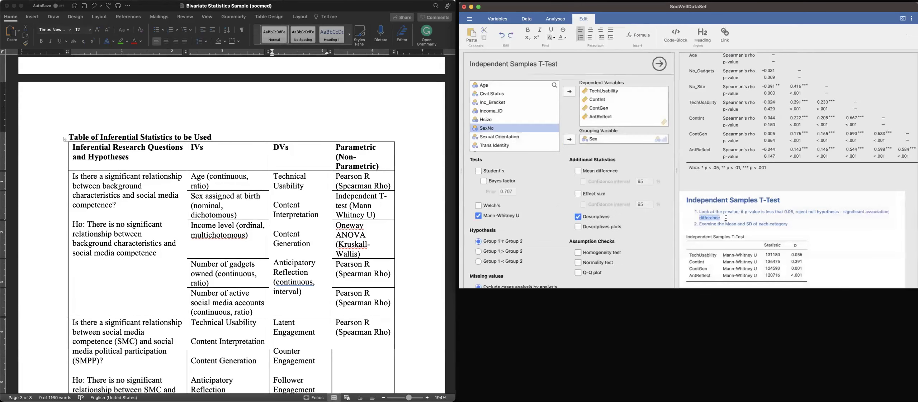
drag(721, 218, 685, 209)
key(super+c)
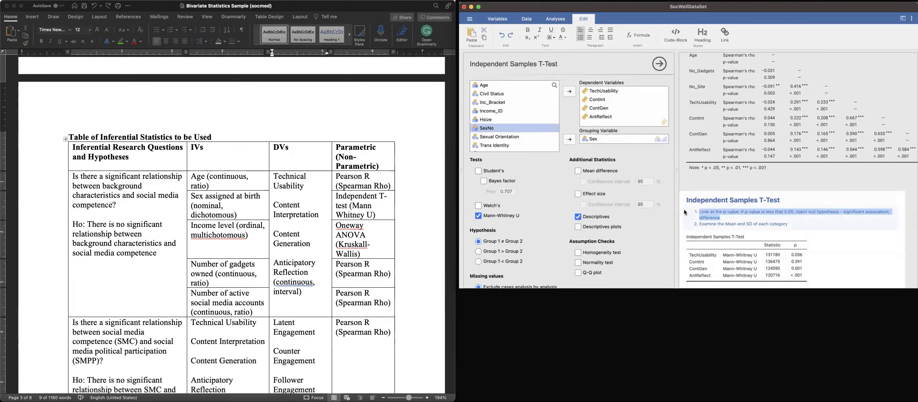
scroll(797, 250, down, 1)
scroll(795, 248, down, 5)
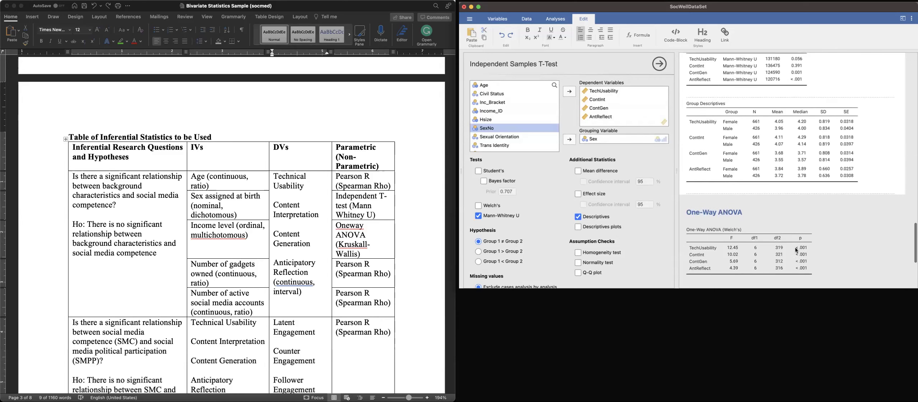
click(737, 226)
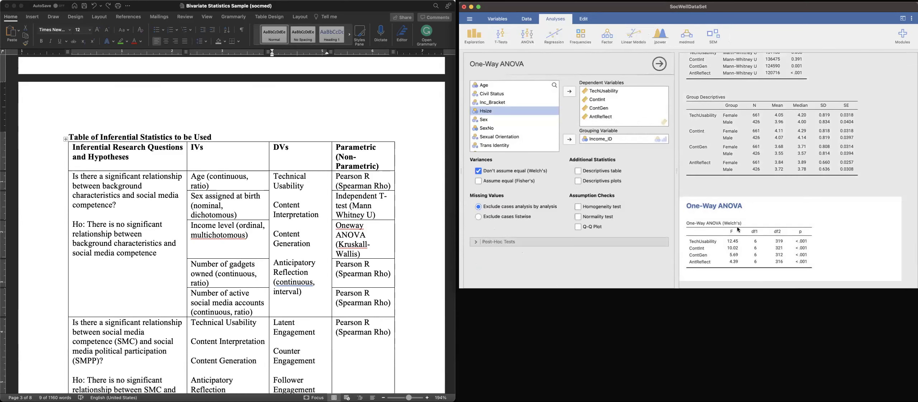
click(716, 213)
key(super+v)
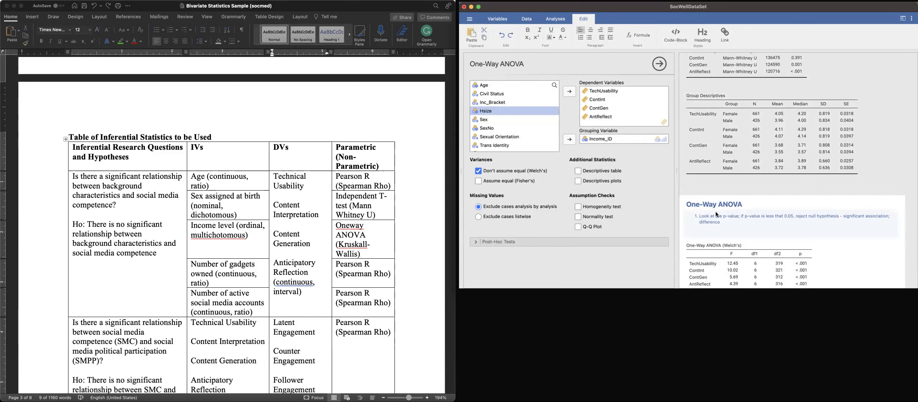
- Add the second ANOVA note "For those that are significant, RUN A POST HOC ANALYSIS"
key(BackSpace)
key(Return)
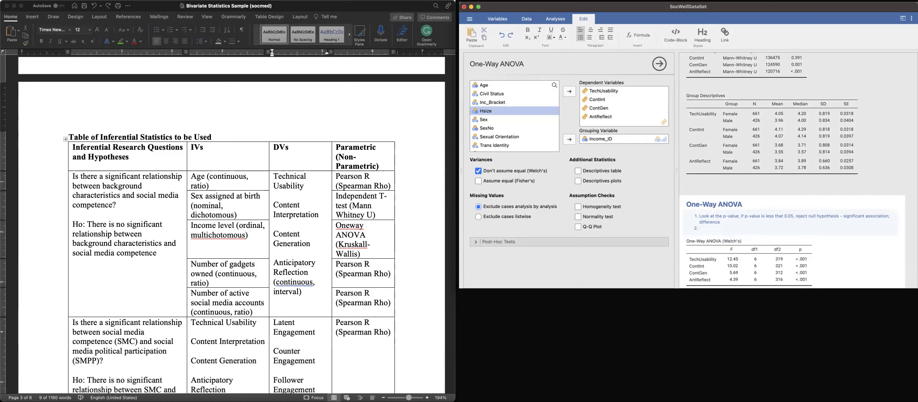
text(For those that are significant, RUN A POST HOC ANALYSIS)
- Turn on the descriptives table for the One-Way ANOVA and review the group descriptives by income level
scroll(758, 240, down, 2)
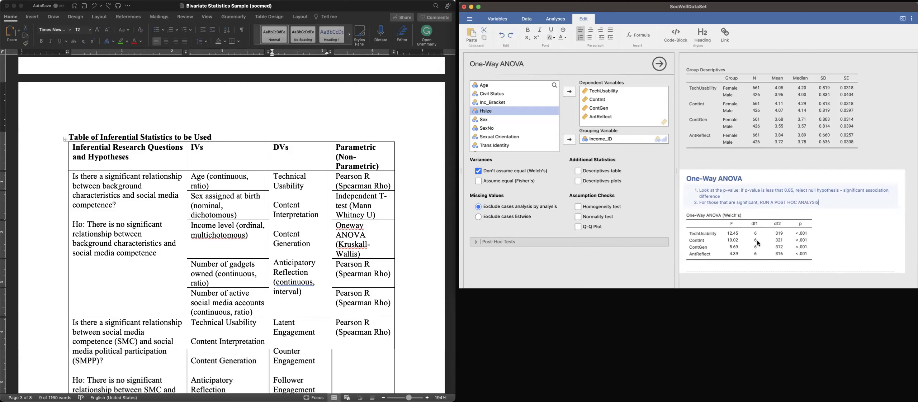
click(613, 175)
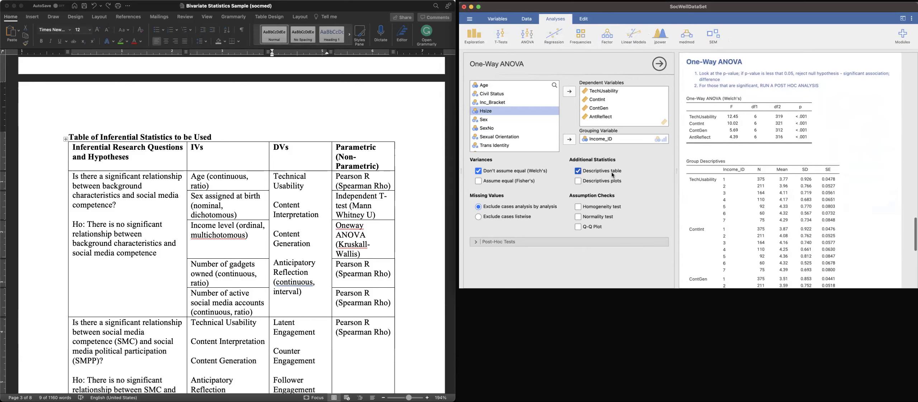
scroll(799, 188, down, 3)
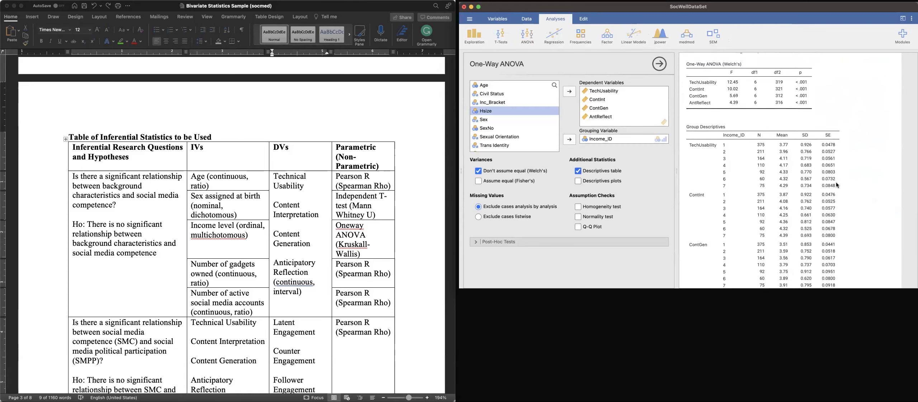
scroll(830, 179, down, 2)
scroll(829, 178, down, 2)
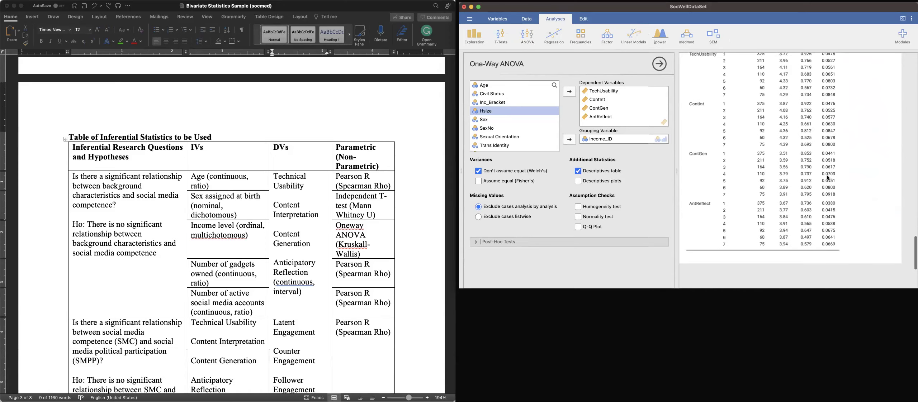
scroll(829, 178, down, 1)
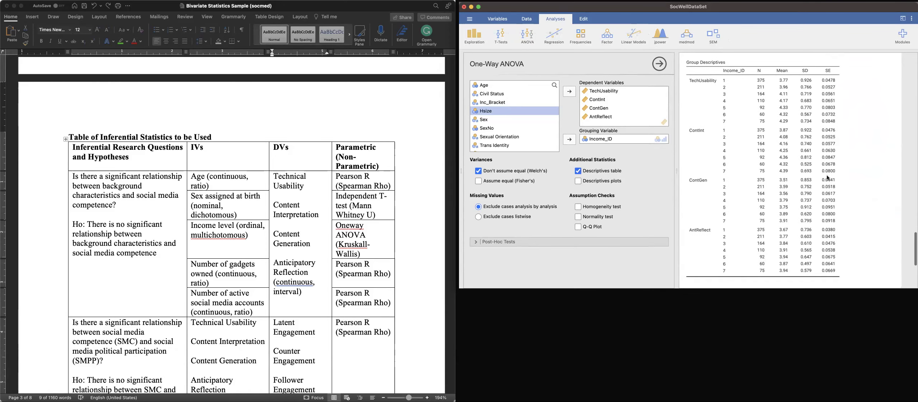
- Enable the Tukey (equal variances) post-hoc test for the One-Way ANOVA and bring its results into view
click(524, 241)
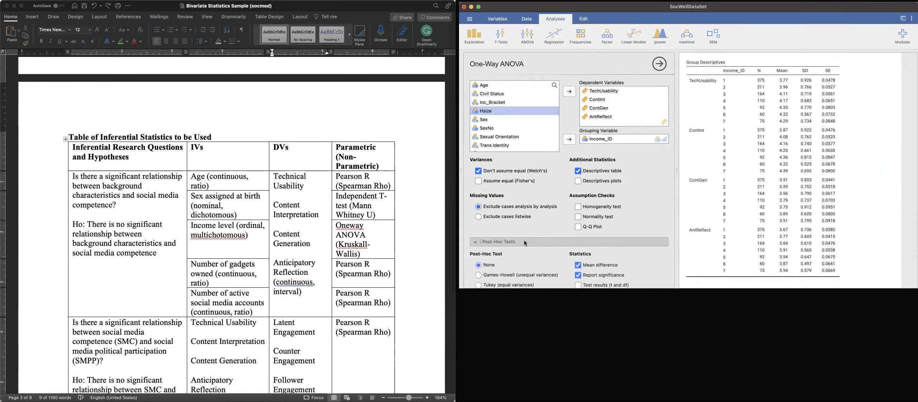
scroll(544, 228, down, 2)
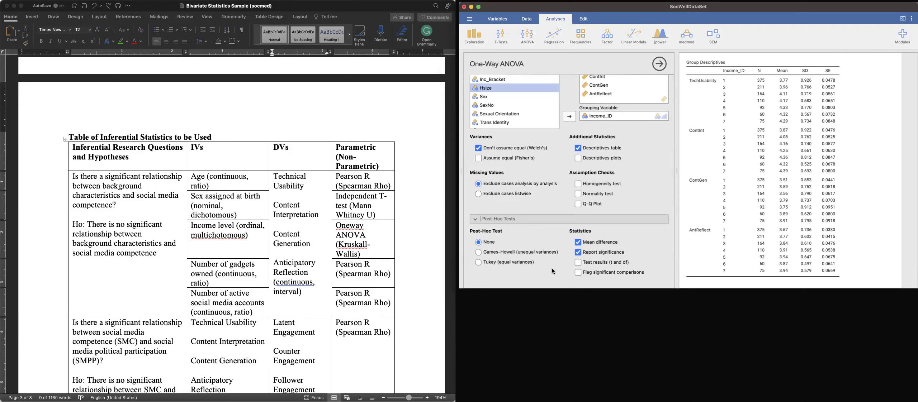
click(488, 261)
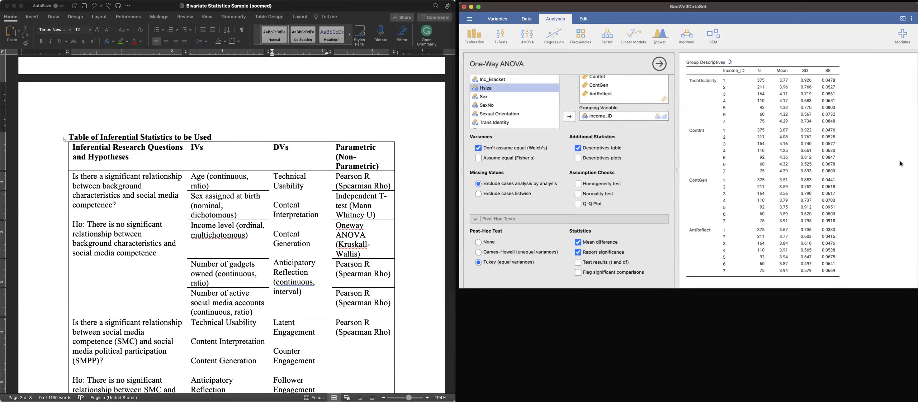
scroll(901, 163, down, 5)
scroll(901, 163, down, 2)
scroll(902, 164, right, 1)
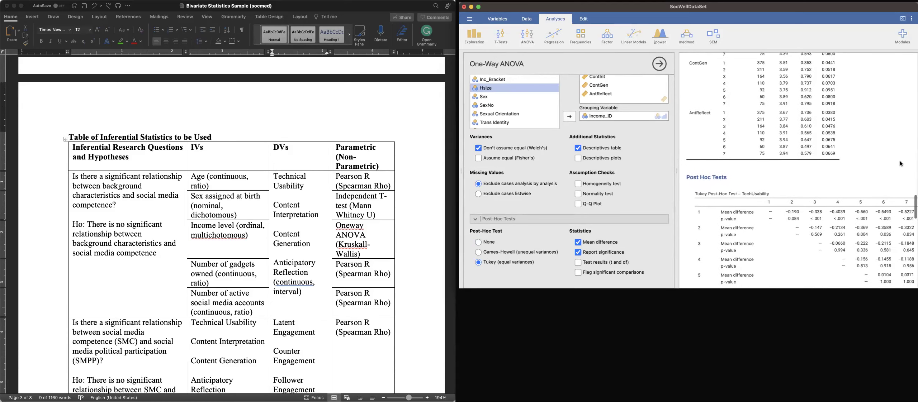
- Add the note "Investigate the cross-sections with p value less than 0.05" under the Post Hoc Tests heading
scroll(901, 163, down, 3)
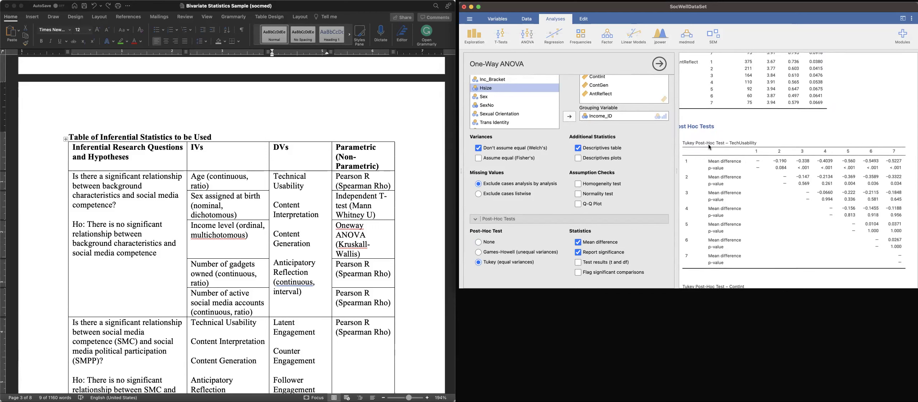
click(710, 133)
text(Ivesti)
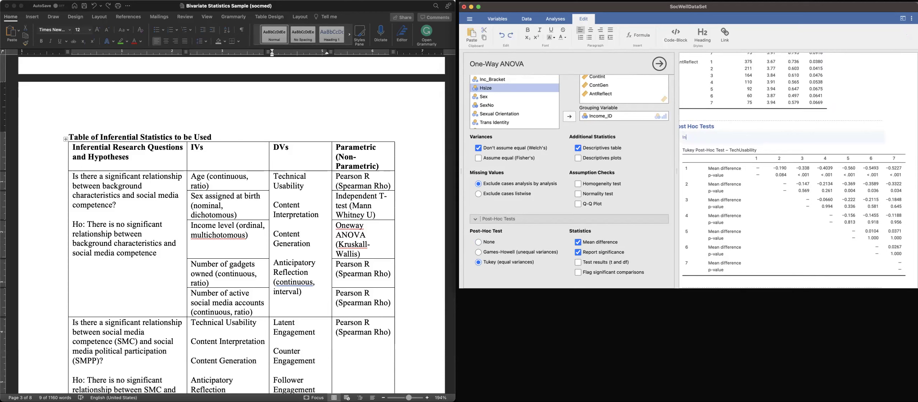
text(stigate the cross-sections with p value less than 0.05)
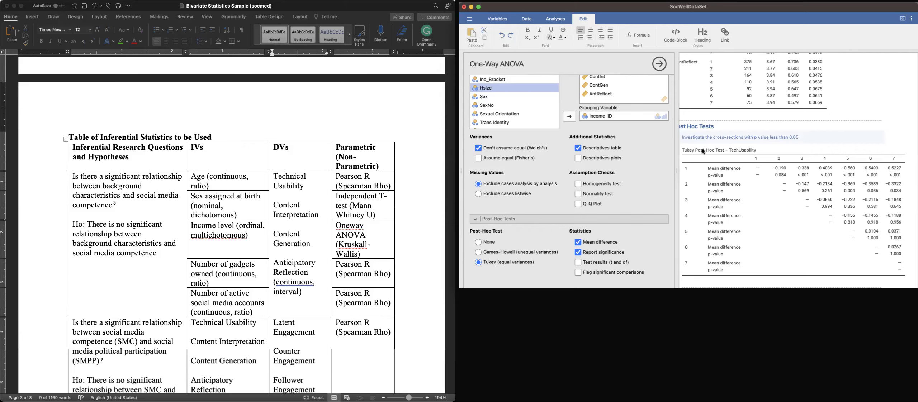
- Examine the p-values between income groups in the Tukey post-hoc tables for TechUsability, ContInt and ContGen
scroll(791, 199, down, 5)
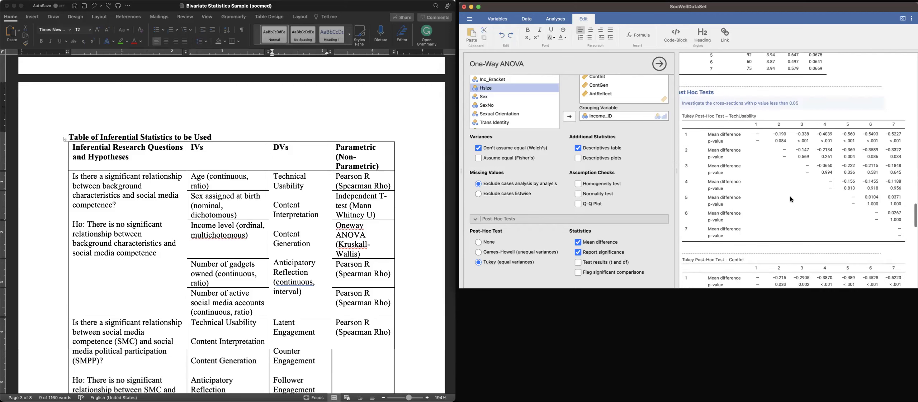
scroll(790, 196, down, 2)
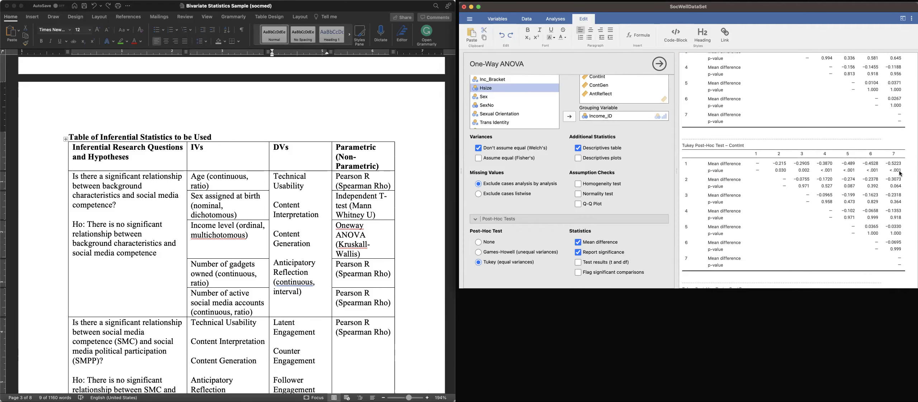
click(775, 166)
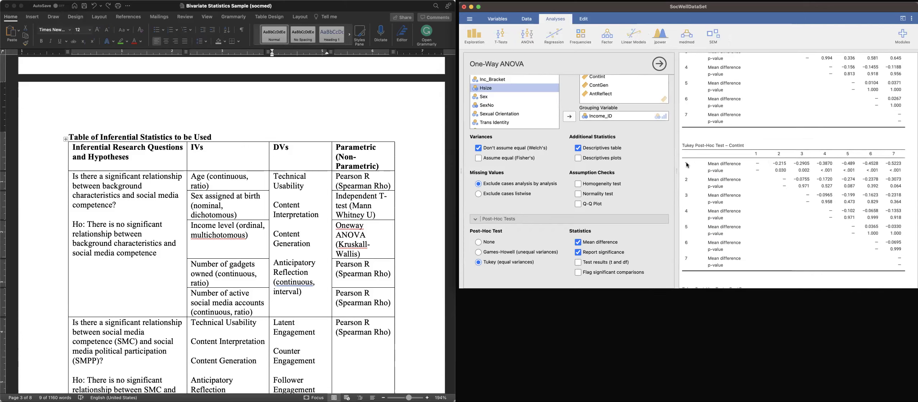
scroll(875, 212, down, 8)
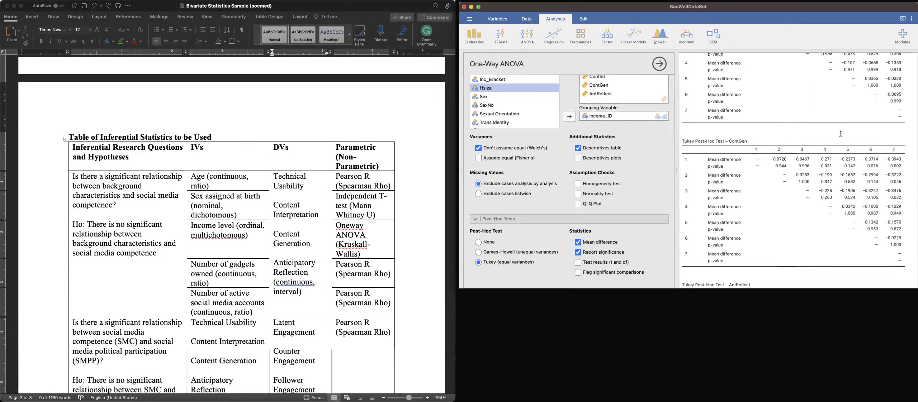
scroll(885, 160, down, 1)
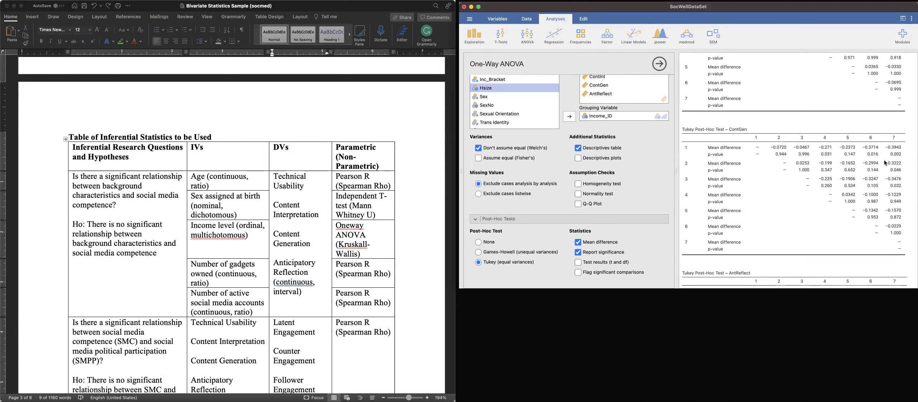
- Examine the AntReflect Tukey post-hoc p-values and compare the post-hoc tables with the Welch's ANOVA results and group descriptives
scroll(884, 160, down, 8)
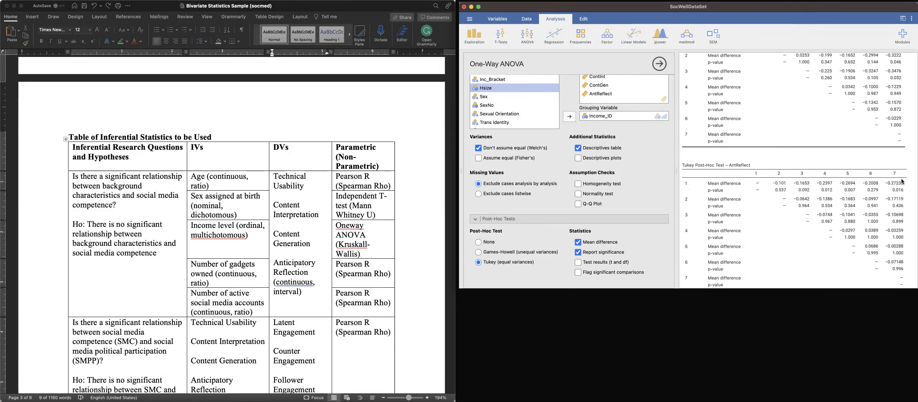
scroll(900, 191, up, 10)
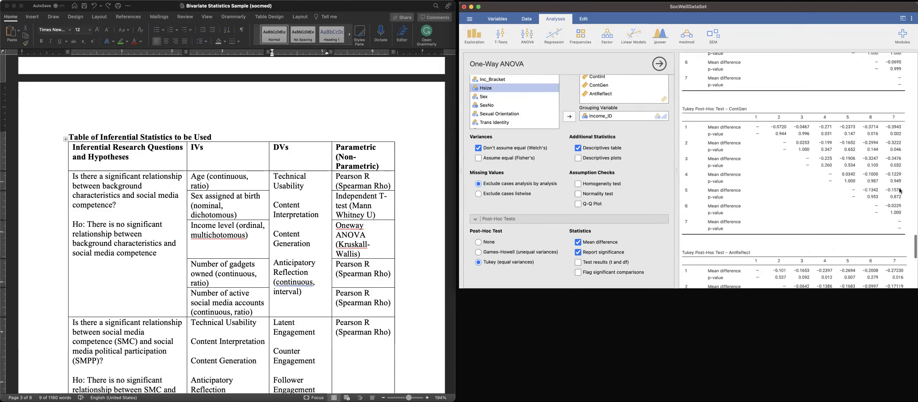
scroll(901, 191, up, 10)
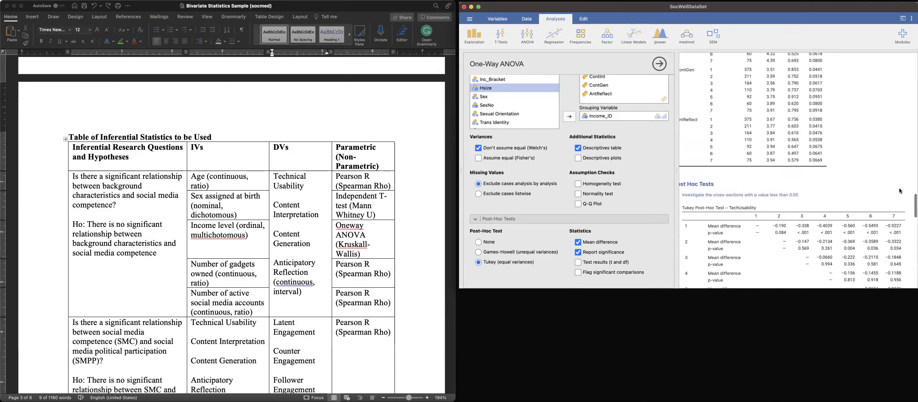
scroll(789, 163, left, 3)
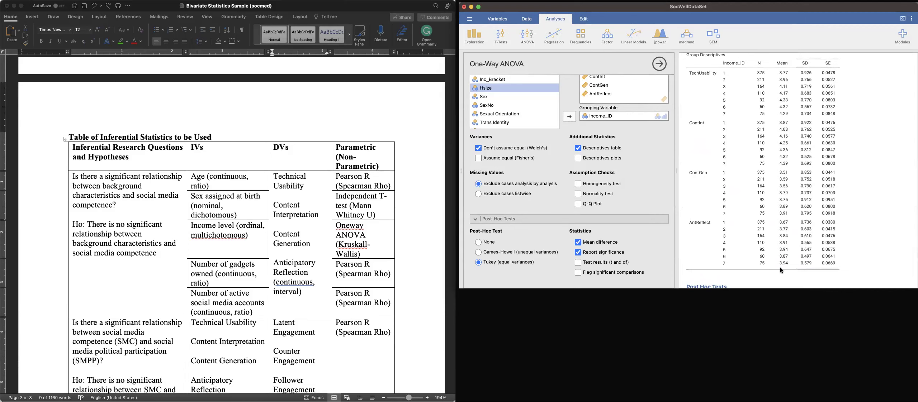
scroll(781, 267, up, 6)
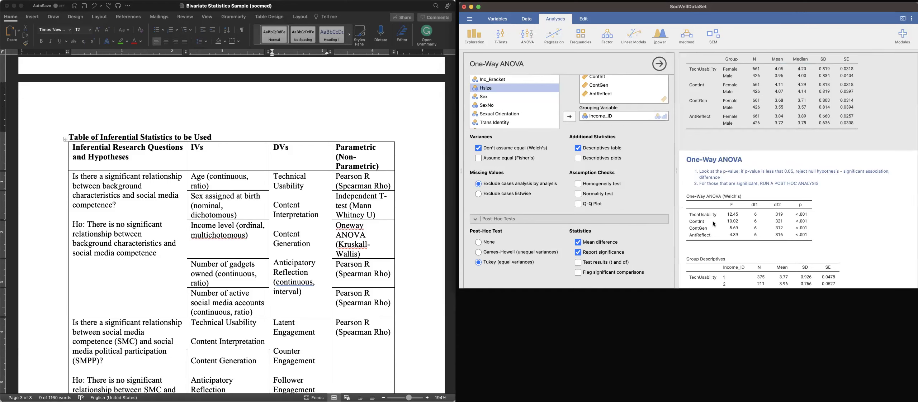
scroll(714, 224, down, 10)
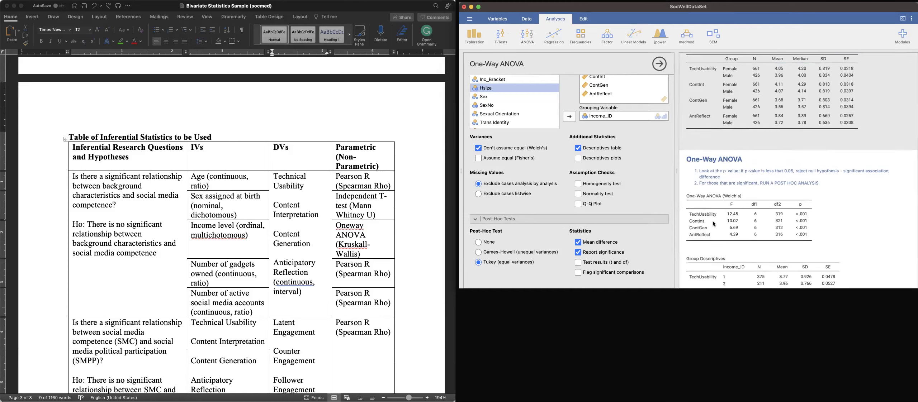
scroll(730, 195, right, 2)
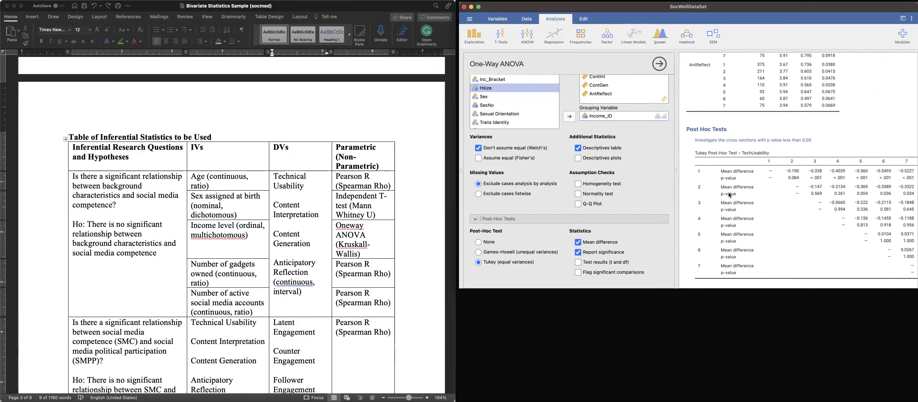
scroll(730, 195, up, 15)
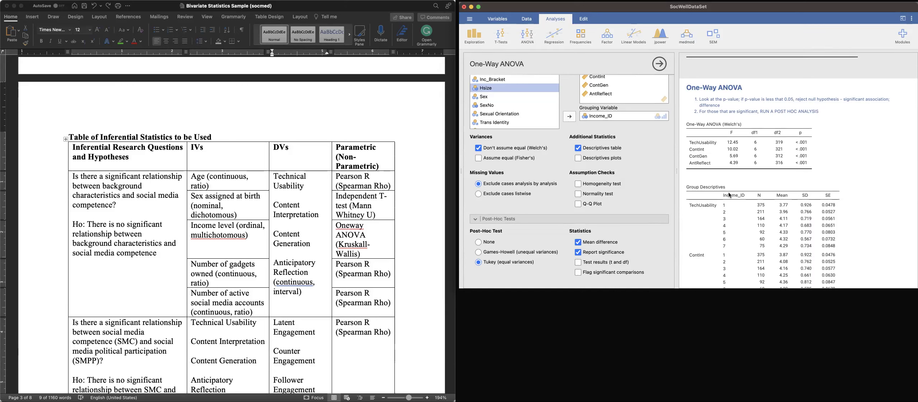
scroll(730, 196, down, 15)
scroll(730, 195, down, 5)
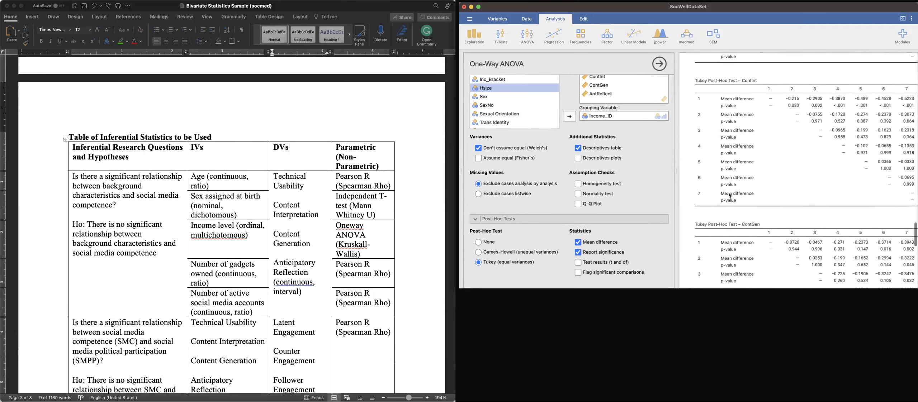
- Start a non-parametric One-Way ANOVA (Kruskal-Wallis) with Income_ID as the grouping variable
double_click(353, 245)
scroll(756, 206, down, 10)
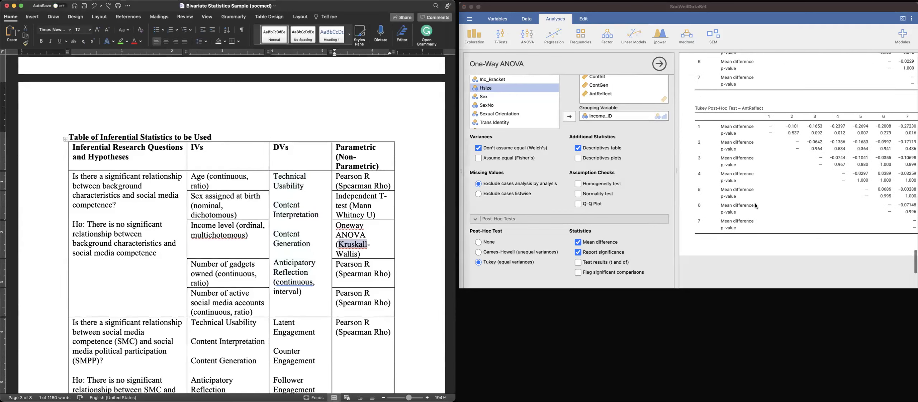
click(711, 187)
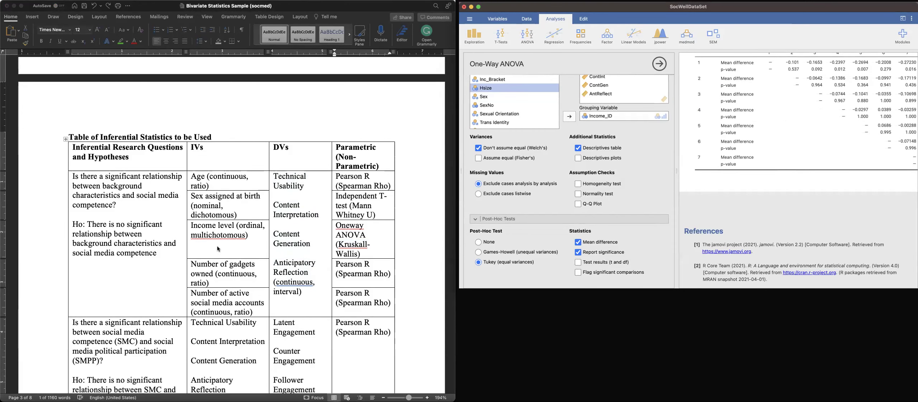
click(524, 42)
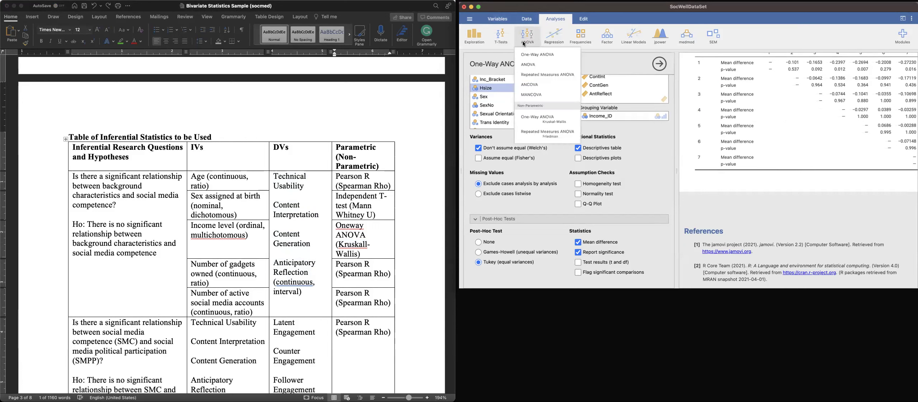
click(536, 118)
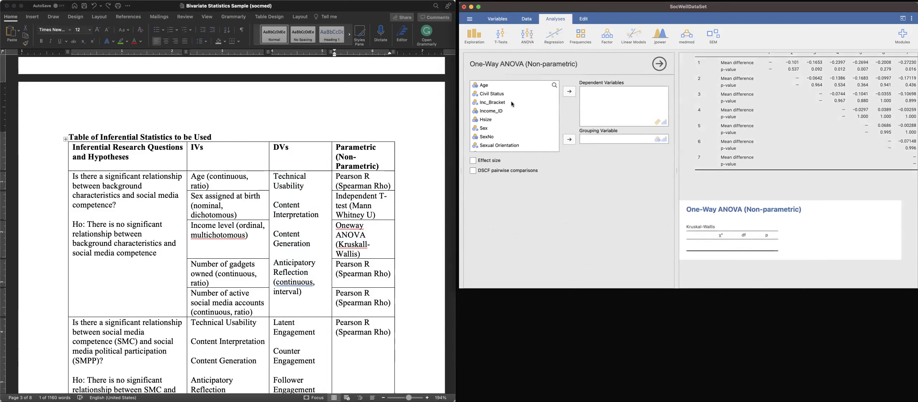
scroll(512, 104, down, 2)
click(501, 98)
click(570, 140)
- Add TechUsability, ContInt, ContGen and AntReflect as the dependent variables of the Kruskal-Wallis test
scroll(495, 139, down, 5)
scroll(495, 140, down, 10)
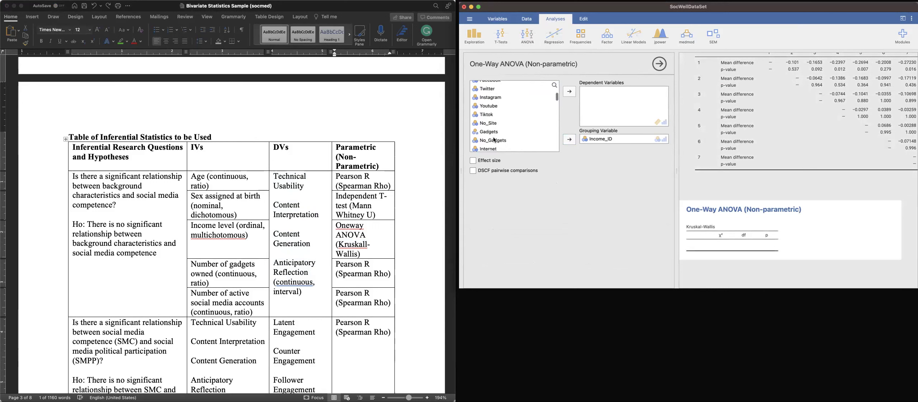
scroll(495, 130, down, 5)
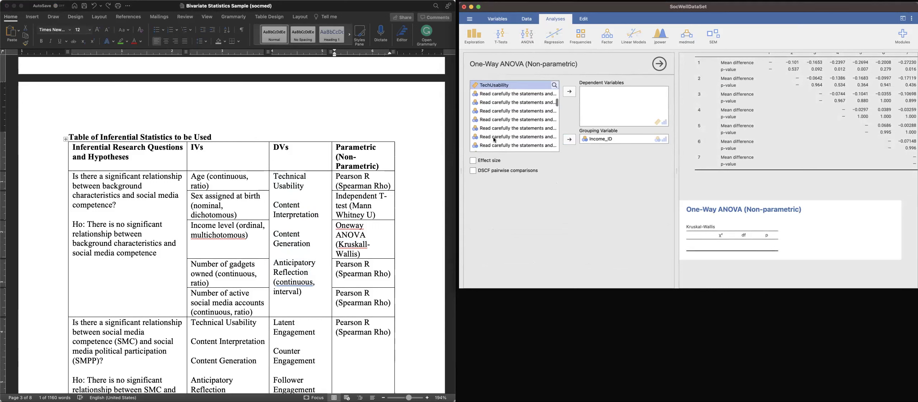
scroll(494, 116, down, 5)
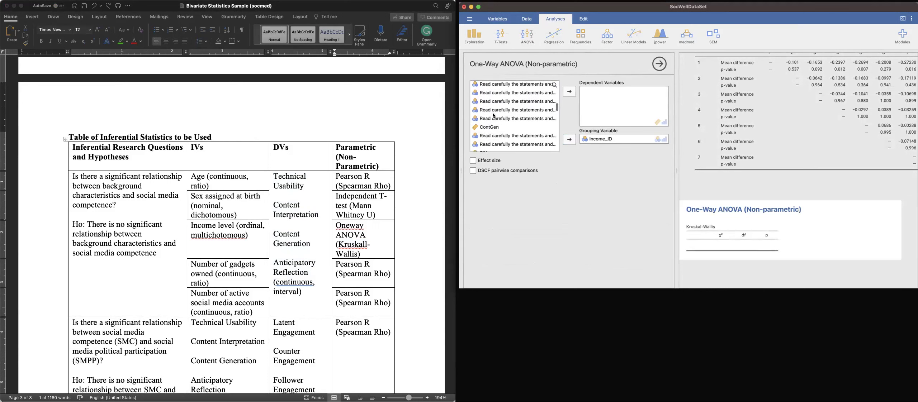
click(502, 127)
scroll(502, 128, down, 2)
scroll(504, 127, down, 3)
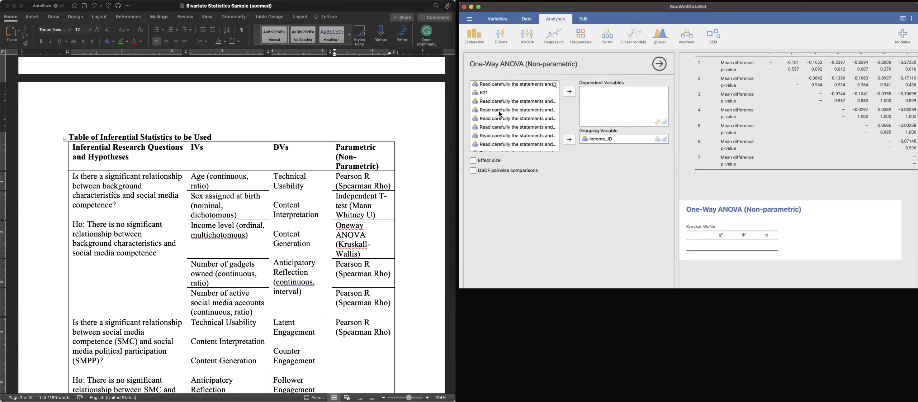
scroll(511, 122, down, 3)
scroll(512, 117, down, 3)
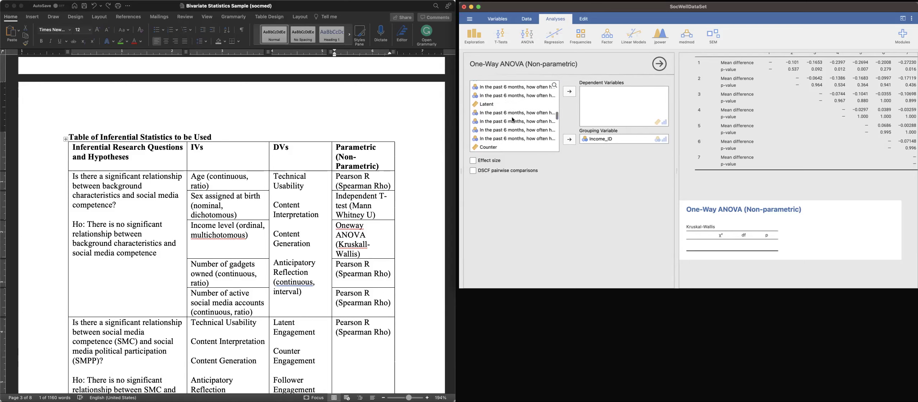
click(570, 90)
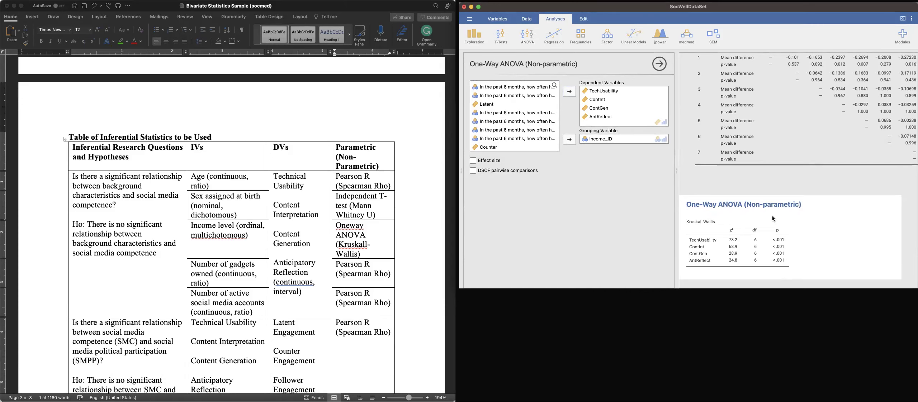
- Copy the first p-value interpretation note from the One-Way ANOVA and paste it under the One-Way ANOVA (Non-parametric) heading
scroll(772, 203, down, 10)
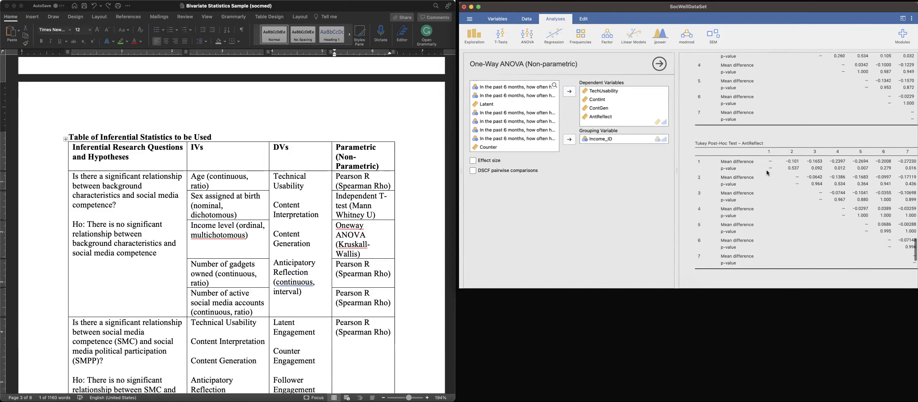
scroll(767, 170, up, 8)
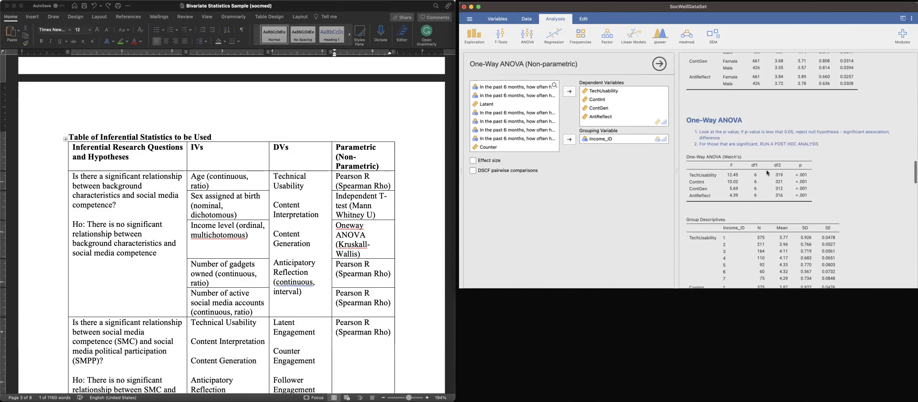
click(695, 186)
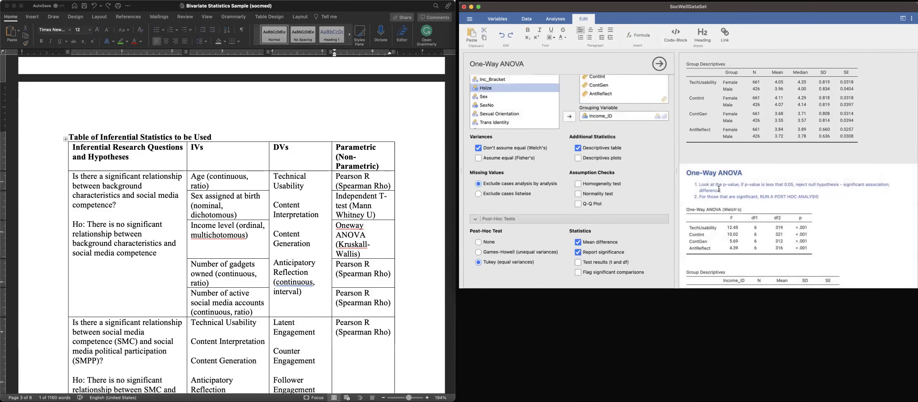
triple_click(690, 186)
key(super+c)
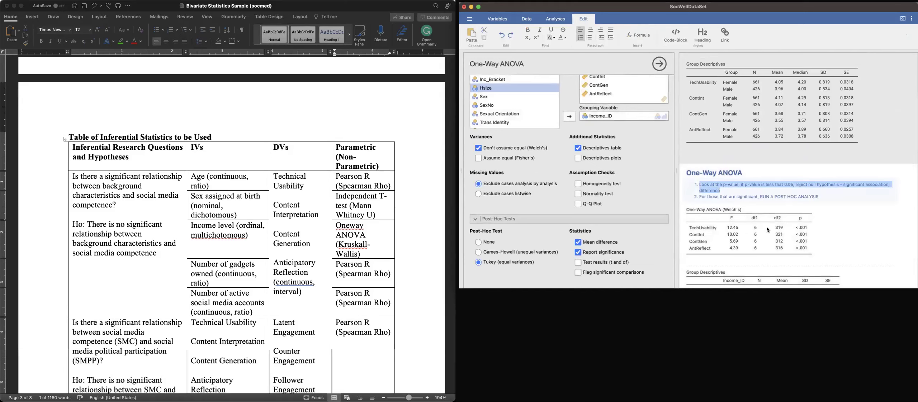
scroll(766, 226, down, 5)
click(766, 227)
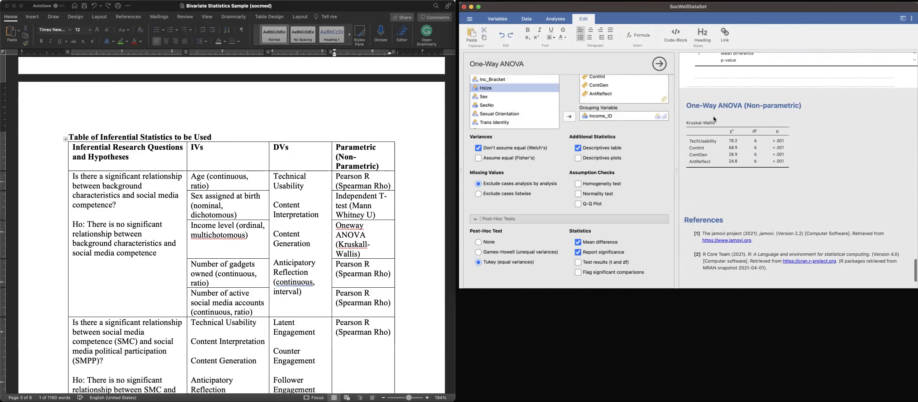
click(703, 117)
key(super+v)
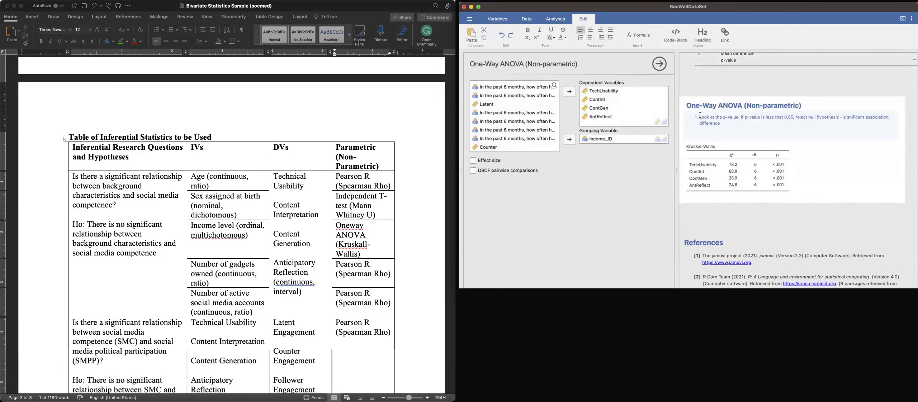
- Add "For those that are significant, RUN A POST HOC ANALYSIS" as the second numbered note under the One-Way ANOVA (Non-parametric) heading
scroll(700, 115, up, 10)
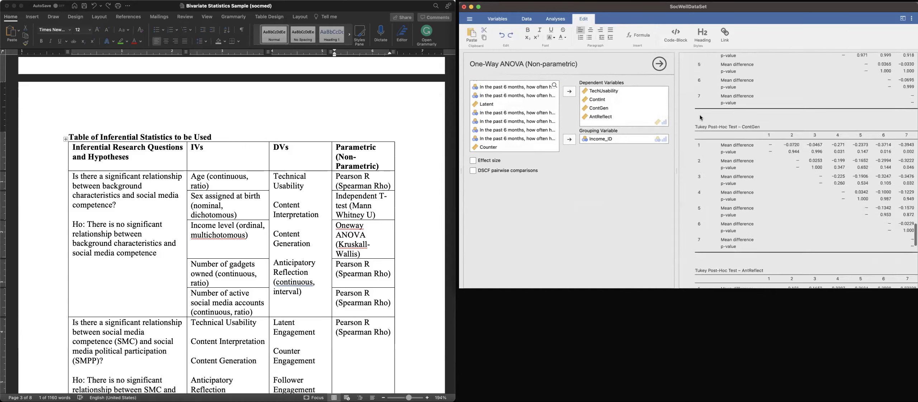
scroll(702, 127, up, 3)
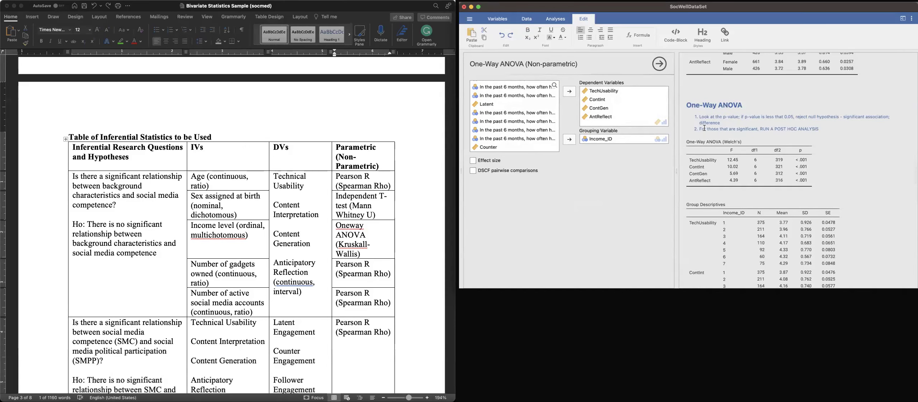
click(825, 131)
drag(825, 131, 700, 129)
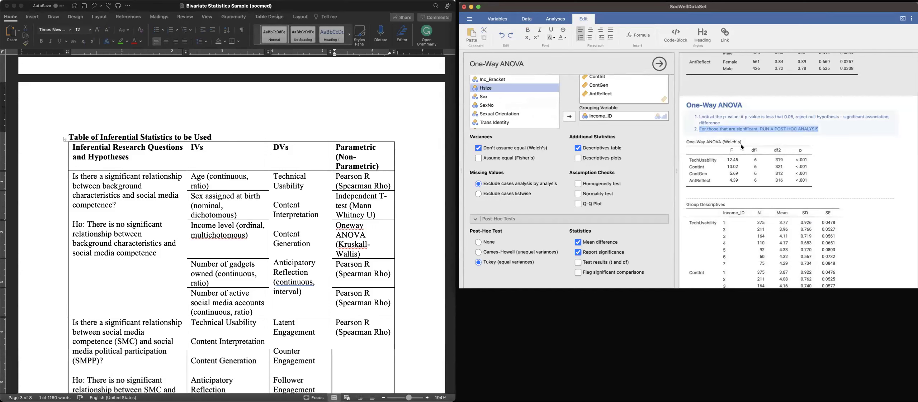
scroll(740, 144, down, 15)
scroll(740, 144, down, 5)
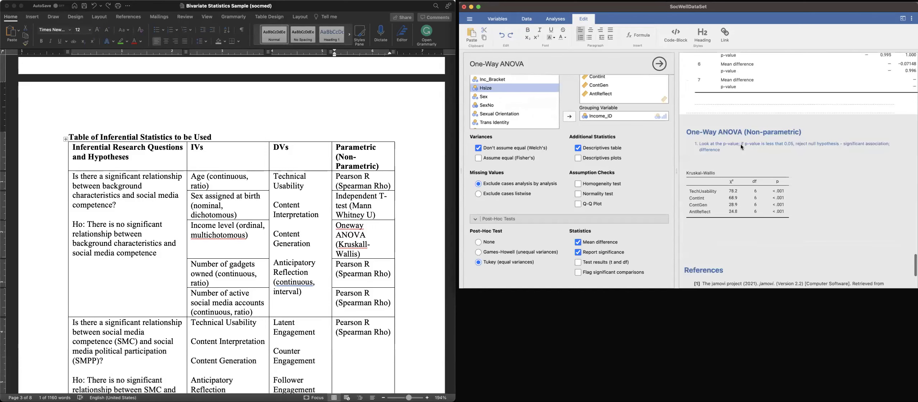
click(721, 105)
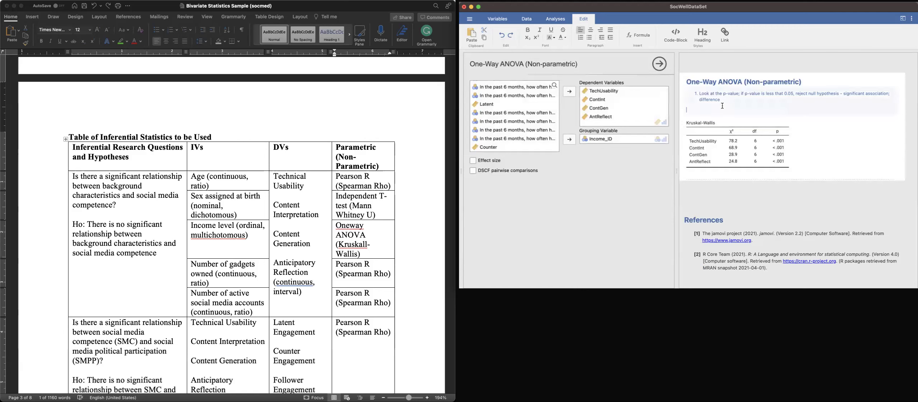
click(725, 101)
key(Return)
text(For those that are significant, RUN A POST HOC ANALYSIS)
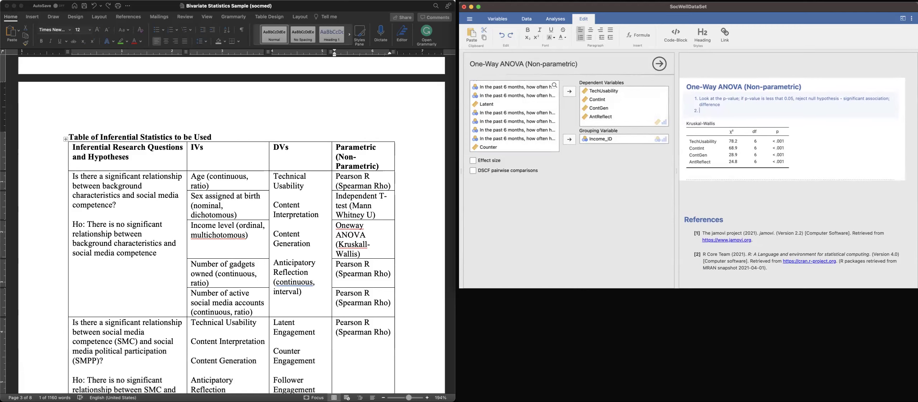
key(Return)
key(BackSpace)
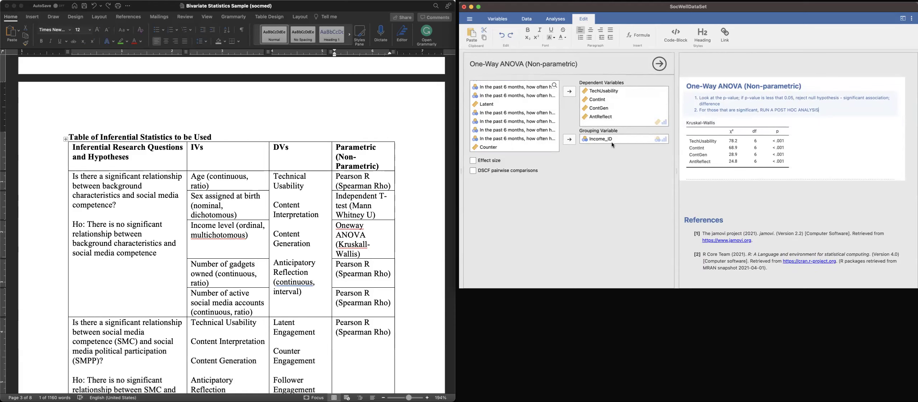
- Turn on DSCF pairwise comparisons for the Kruskal-Wallis test and review the TechUsability and ContInt comparison tables
click(482, 171)
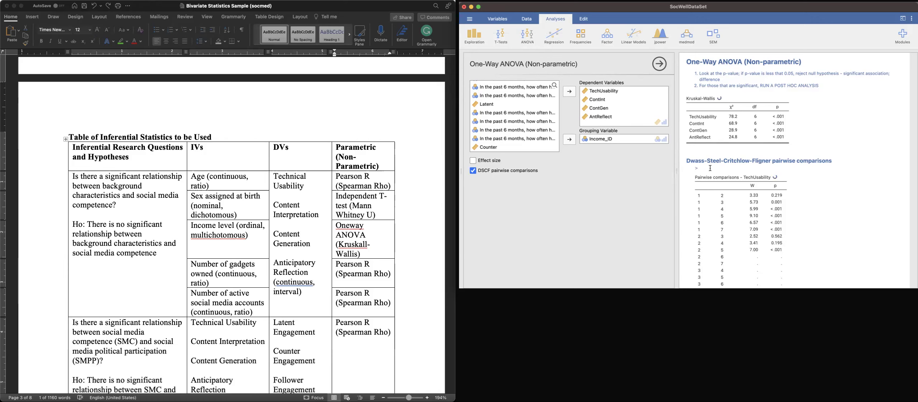
scroll(710, 167, down, 4)
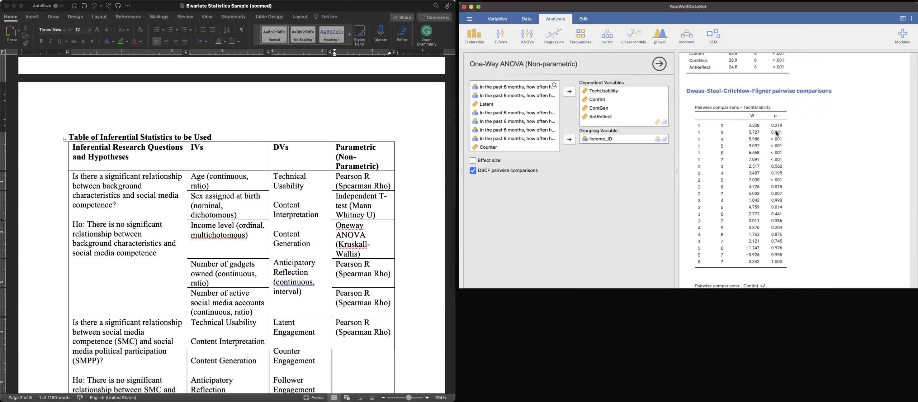
scroll(770, 155, down, 3)
scroll(770, 154, down, 8)
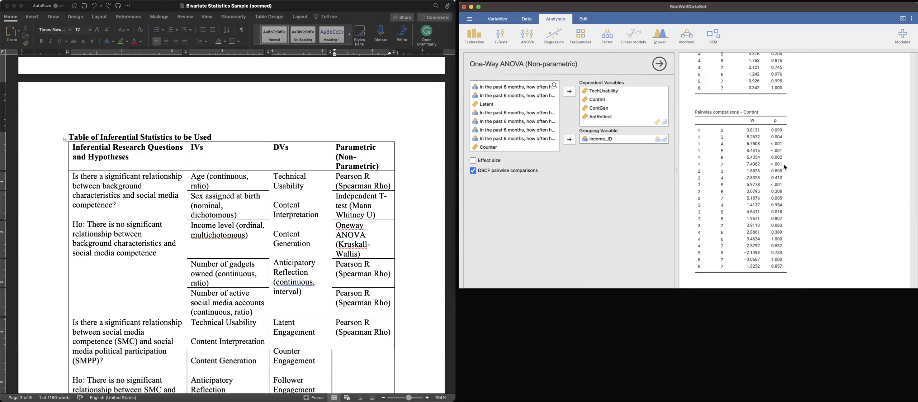
- Examine the DSCF pairwise comparison tables for ContGen and AntReflect, checking which income group pairs have significant p-values
scroll(785, 167, down, 10)
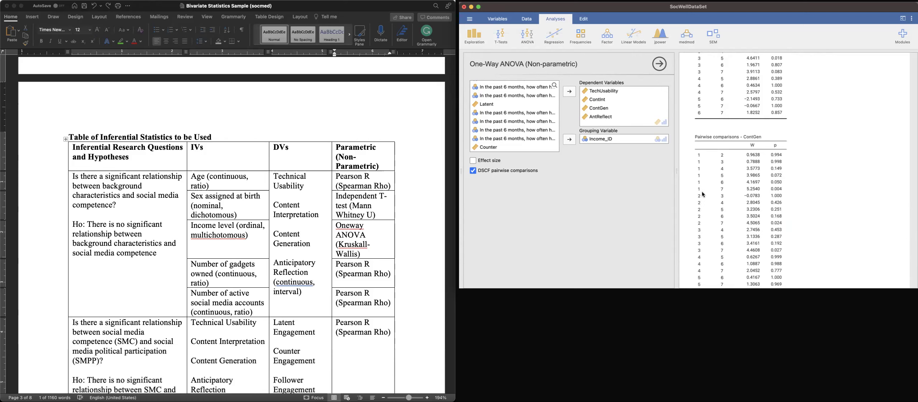
scroll(702, 196, down, 5)
scroll(700, 196, down, 1)
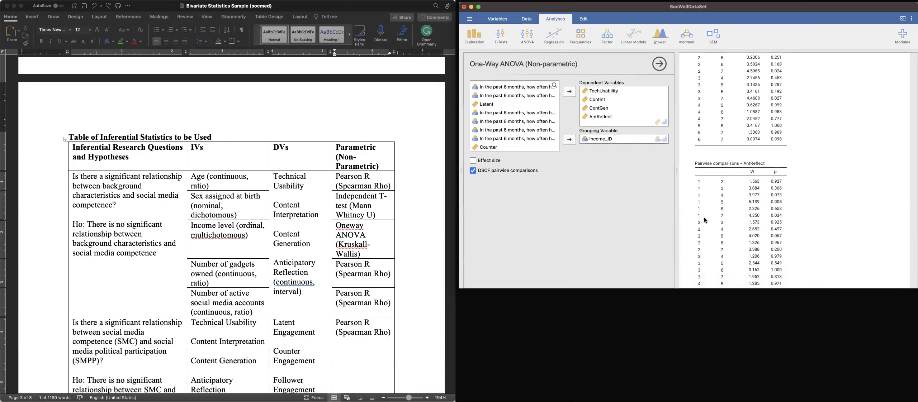
scroll(775, 190, down, 1)
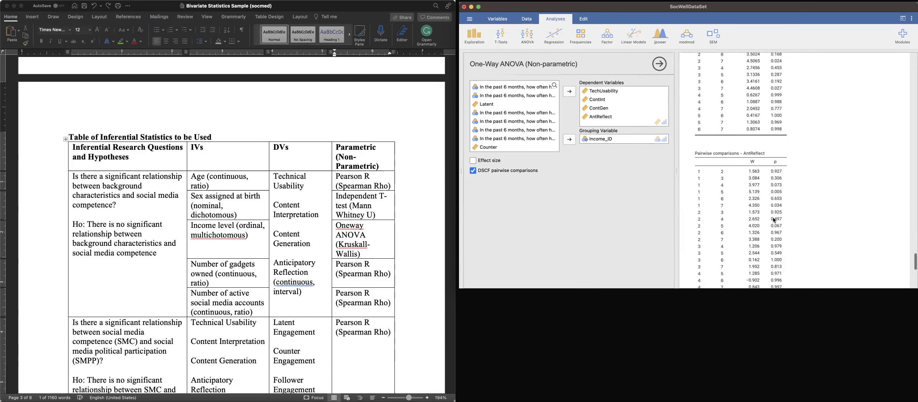
scroll(782, 184, up, 8)
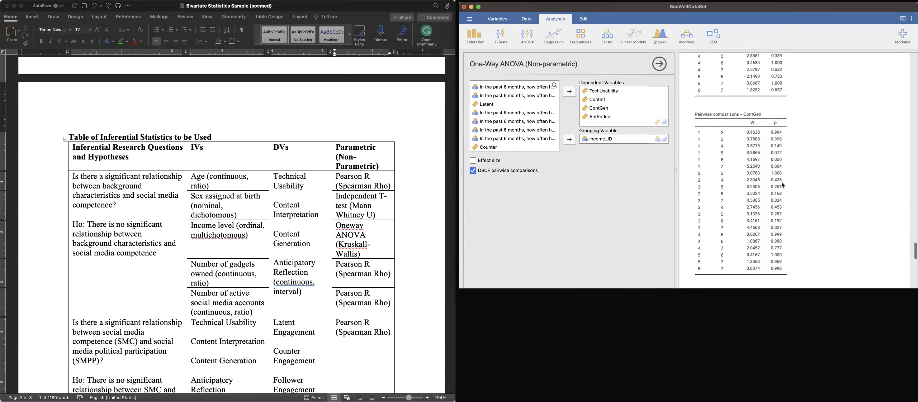
scroll(782, 184, up, 1)
scroll(782, 185, down, 5)
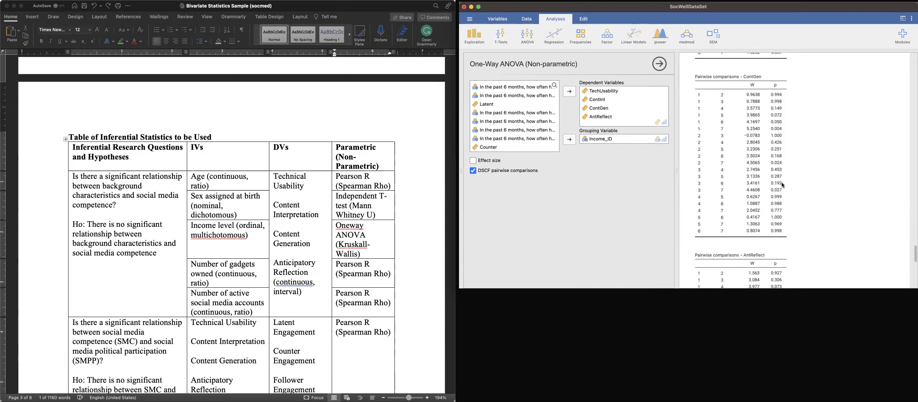
scroll(786, 204, down, 10)
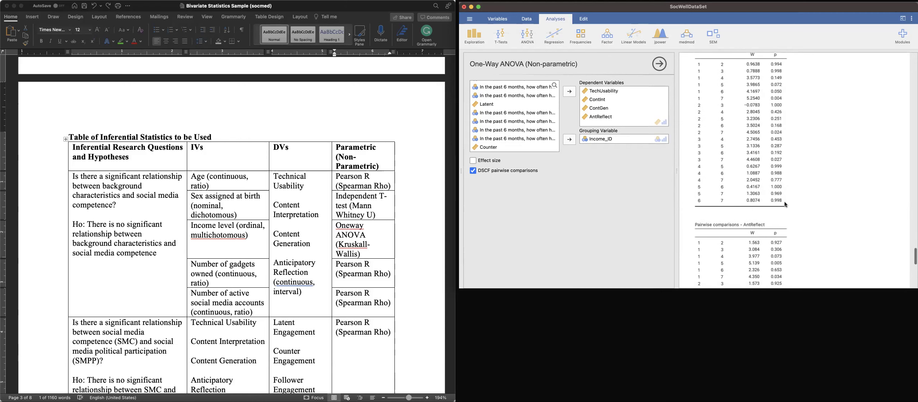
scroll(785, 201, down, 5)
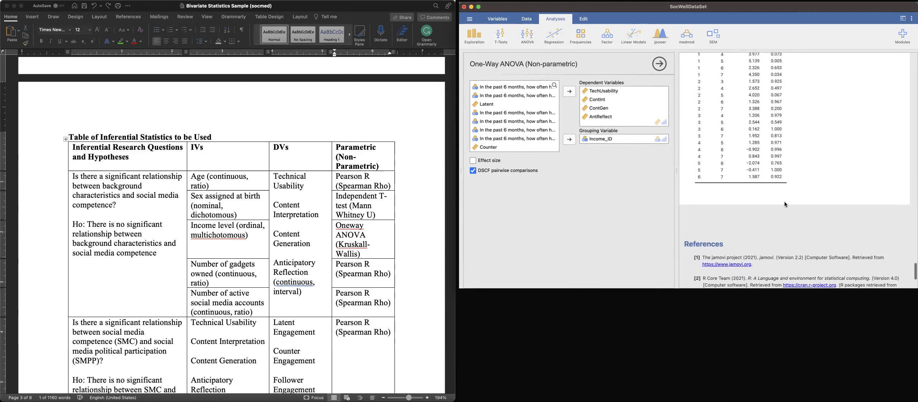
scroll(785, 201, up, 8)
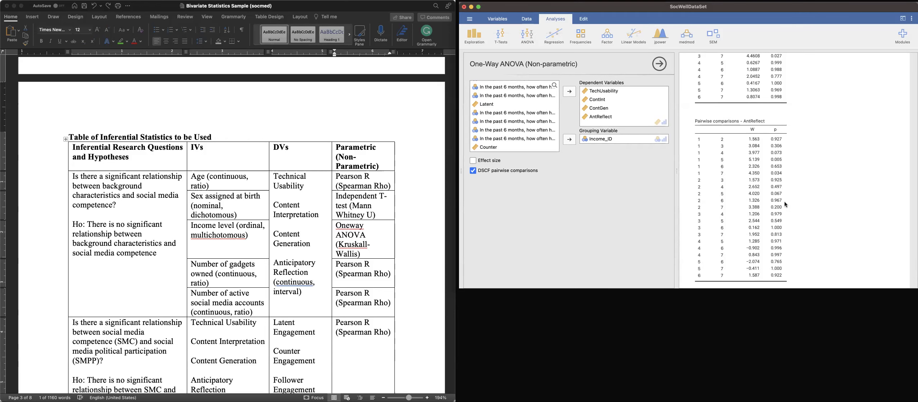
scroll(785, 202, down, 3)
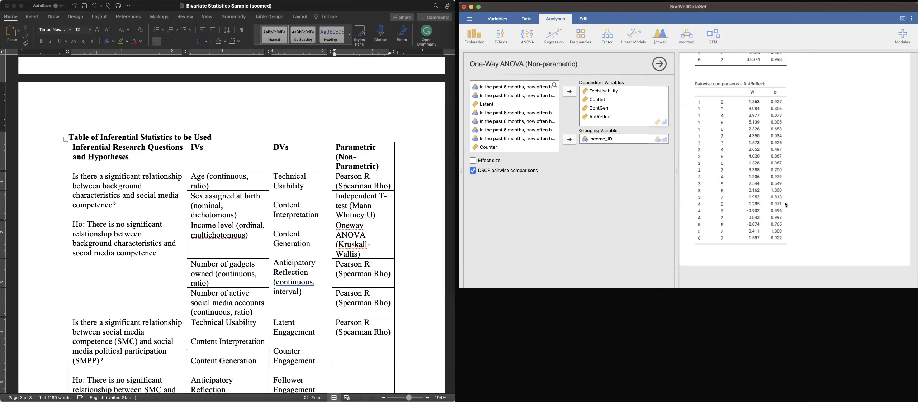
- Bring up the available Exploration analyses for the data set
click(479, 40)
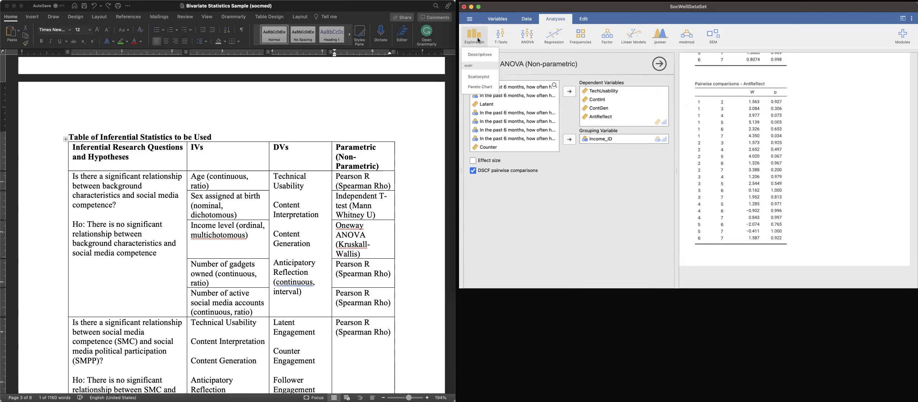
- Start a Descriptives analysis with TechUsability, ContInt, ContGen and AntReflect as its variables
click(481, 57)
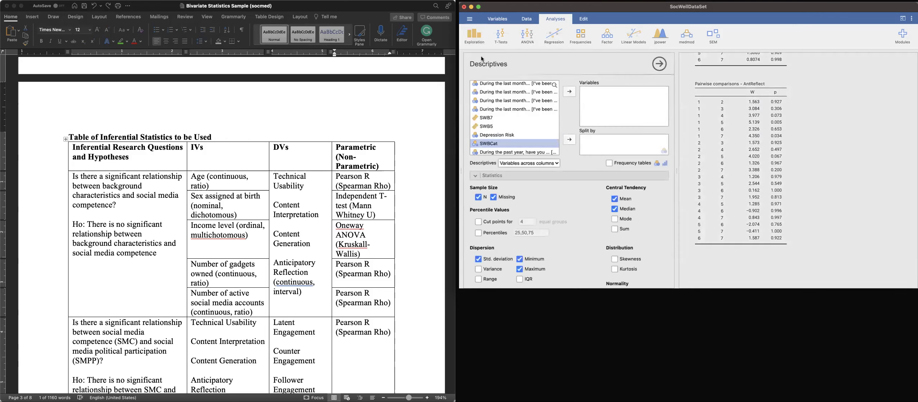
scroll(522, 115, down, 10)
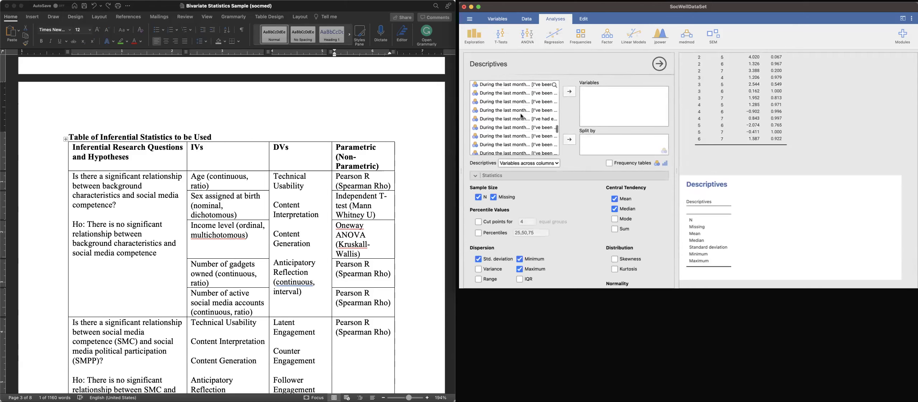
scroll(521, 114, up, 5)
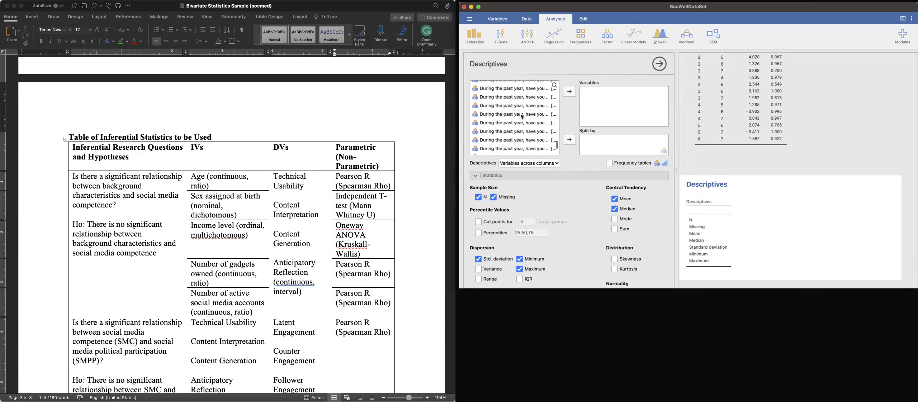
scroll(521, 116, up, 5)
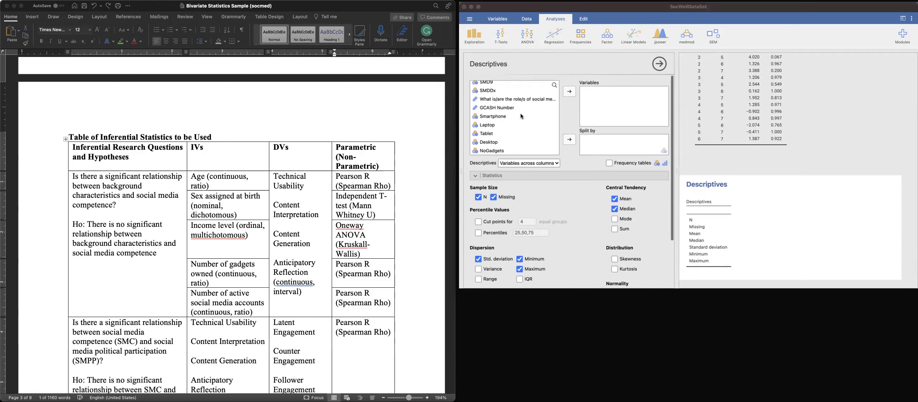
scroll(524, 115, down, 10)
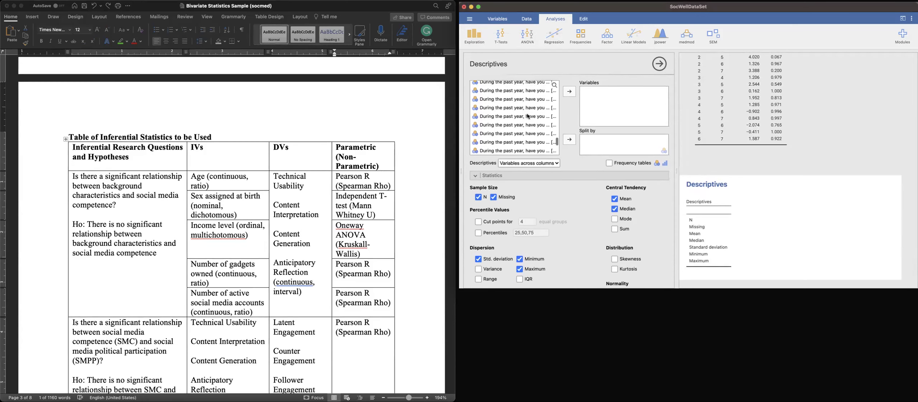
scroll(527, 115, up, 10)
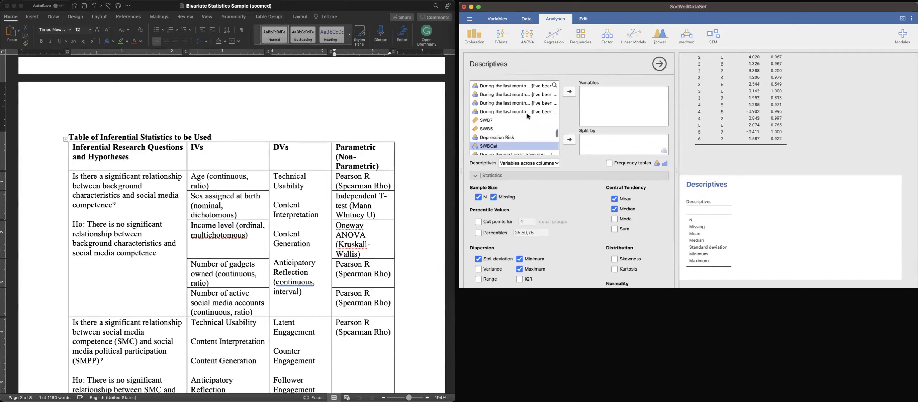
scroll(528, 117, up, 10)
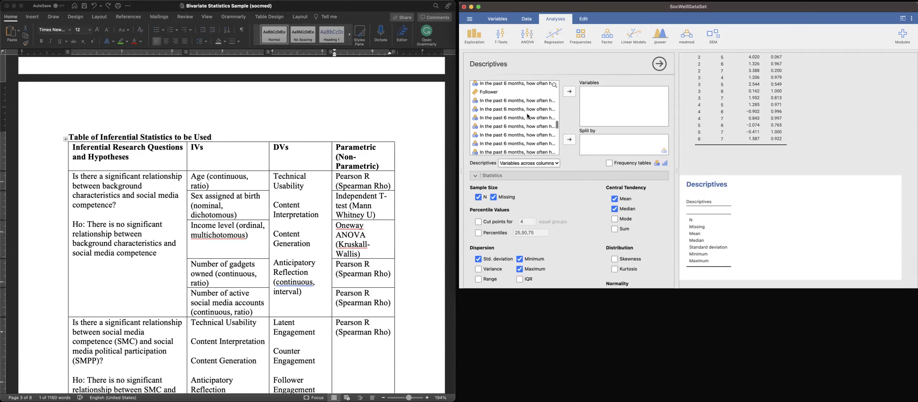
scroll(528, 117, up, 10)
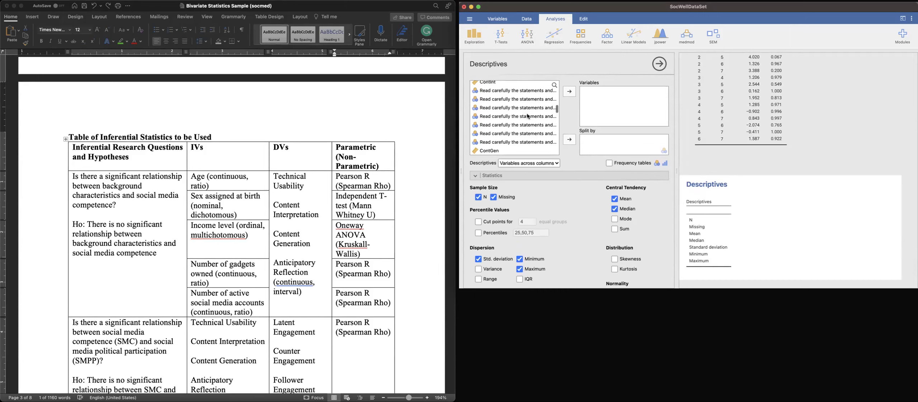
scroll(528, 116, up, 5)
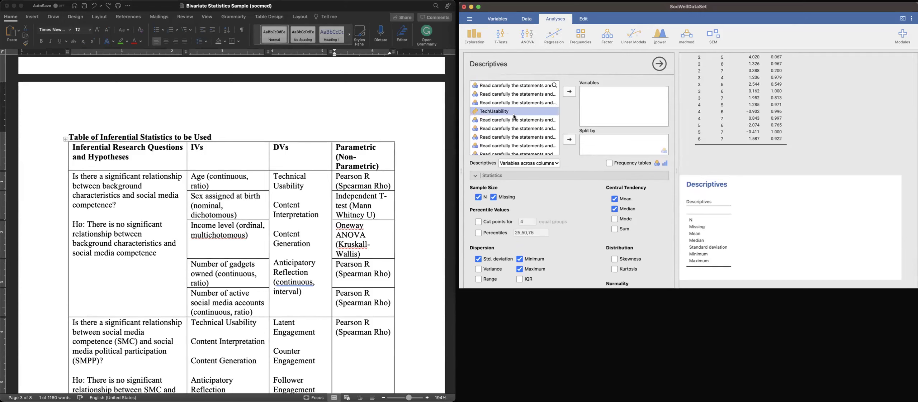
scroll(501, 136, down, 5)
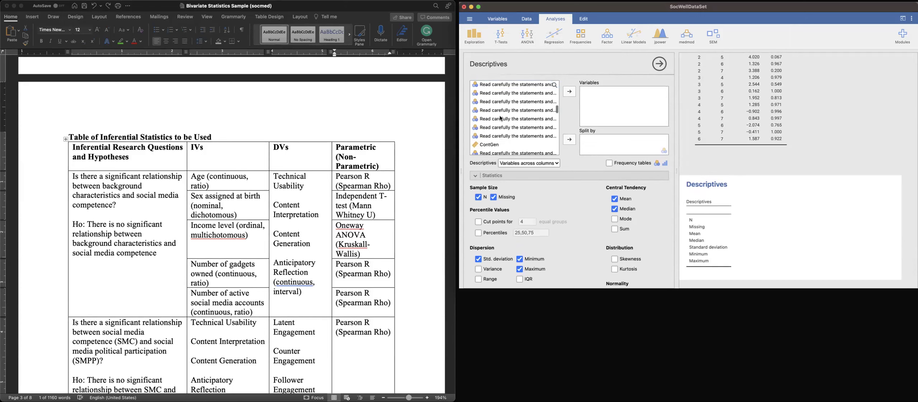
scroll(501, 136, down, 4)
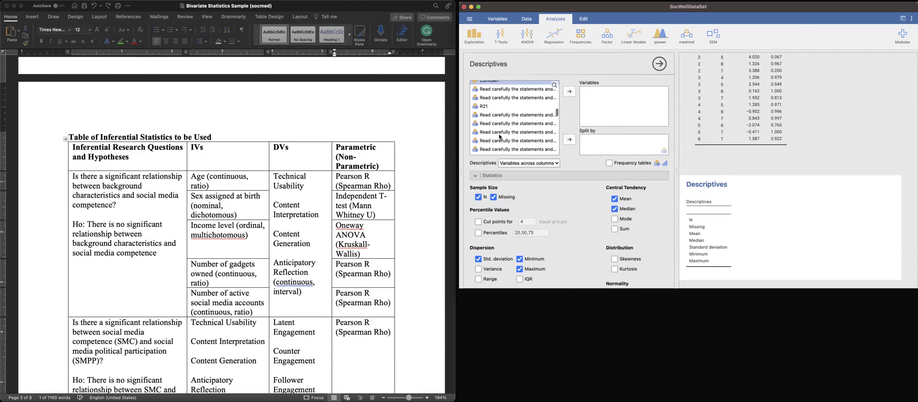
scroll(509, 140, down, 5)
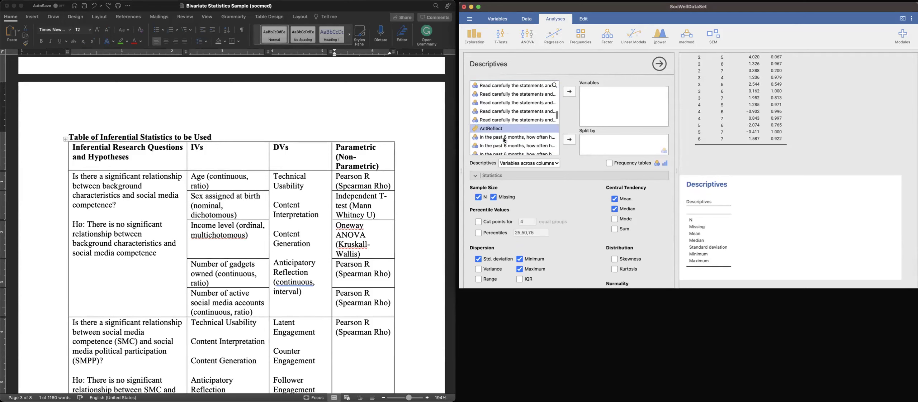
click(569, 90)
- Lay out the descriptives with variables across rows and keep only the mean and standard deviation
scroll(524, 122, up, 3)
scroll(524, 123, up, 8)
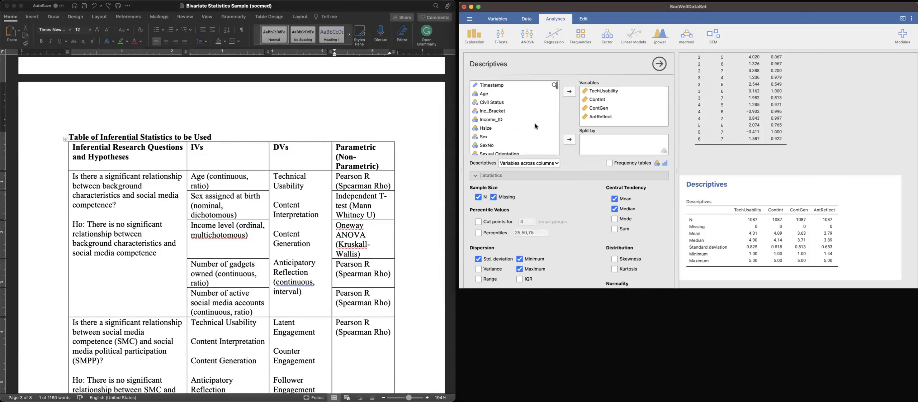
click(537, 163)
click(535, 156)
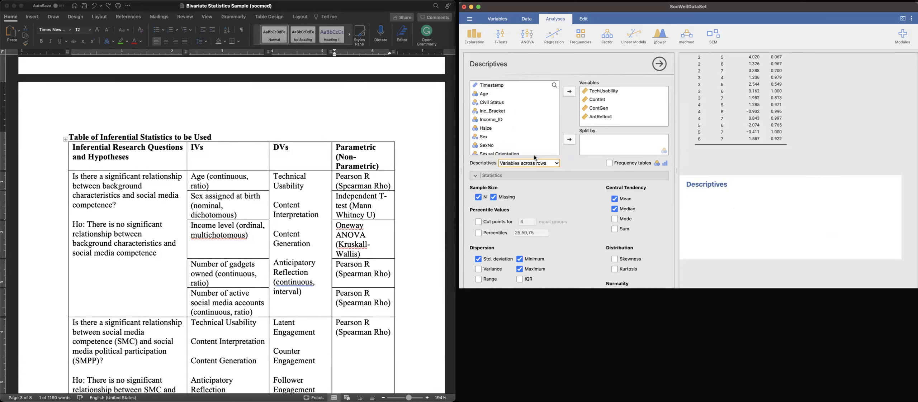
click(620, 210)
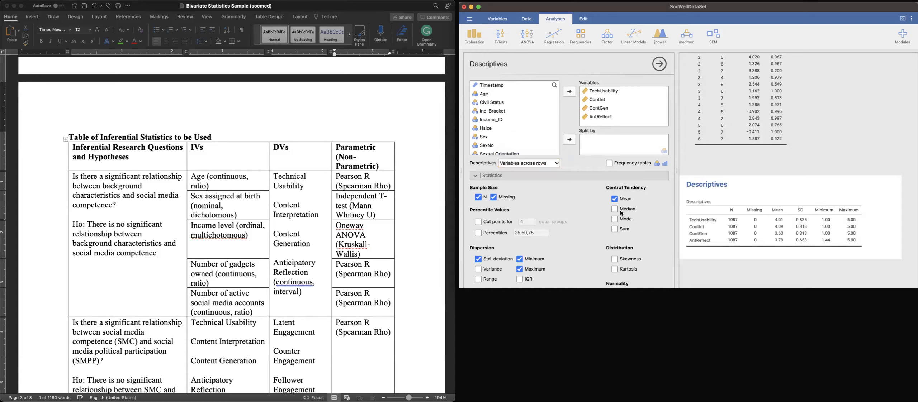
click(501, 197)
click(478, 198)
click(520, 259)
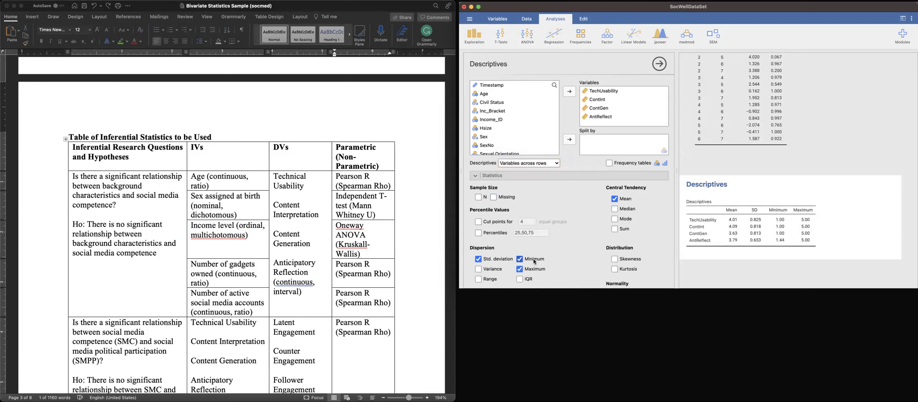
click(536, 269)
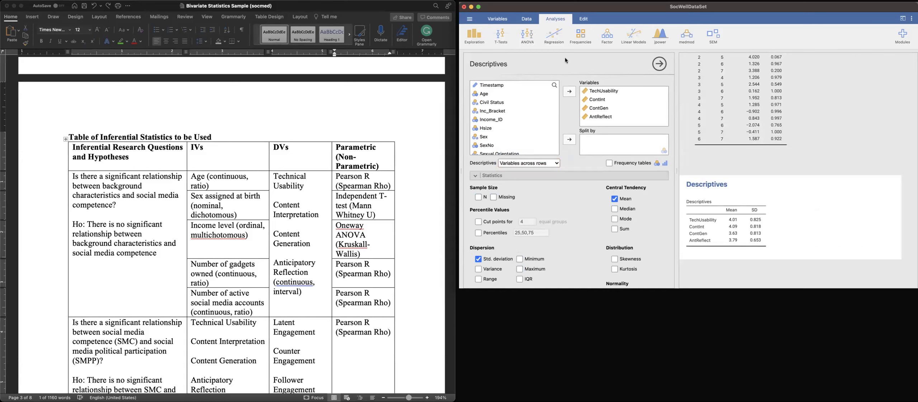
- Split the descriptives by Income_ID
scroll(534, 114, down, 3)
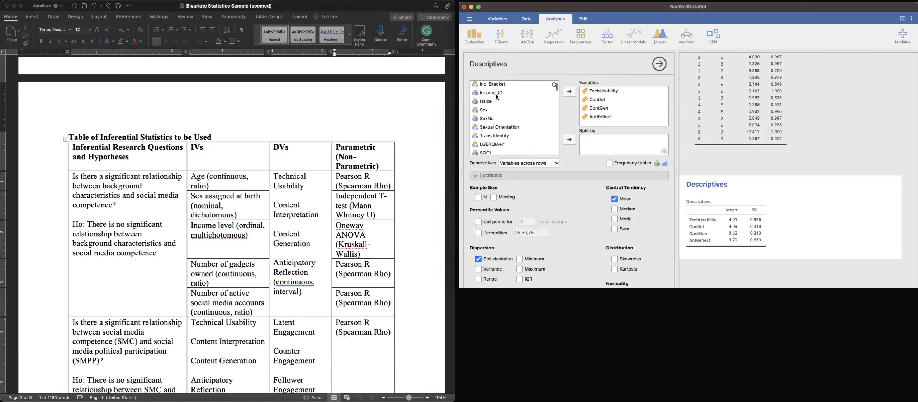
click(571, 143)
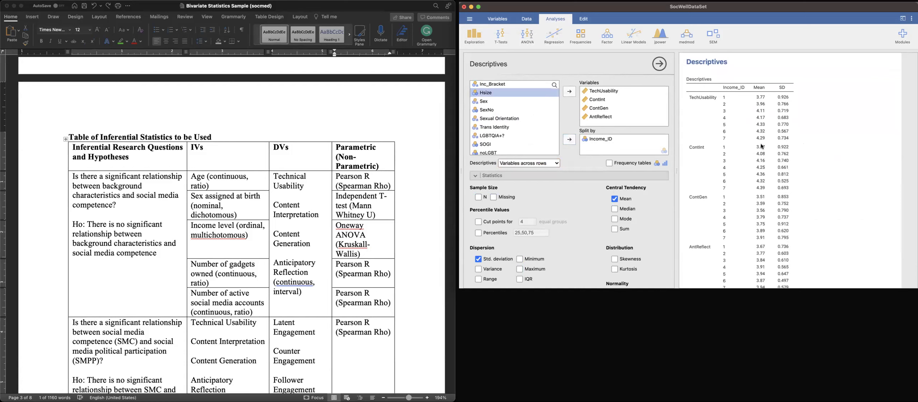
- Compare the income-group means and standard deviations with the pairwise comparisons for ContInt and AntReflect
scroll(796, 165, down, 4)
scroll(796, 164, up, 4)
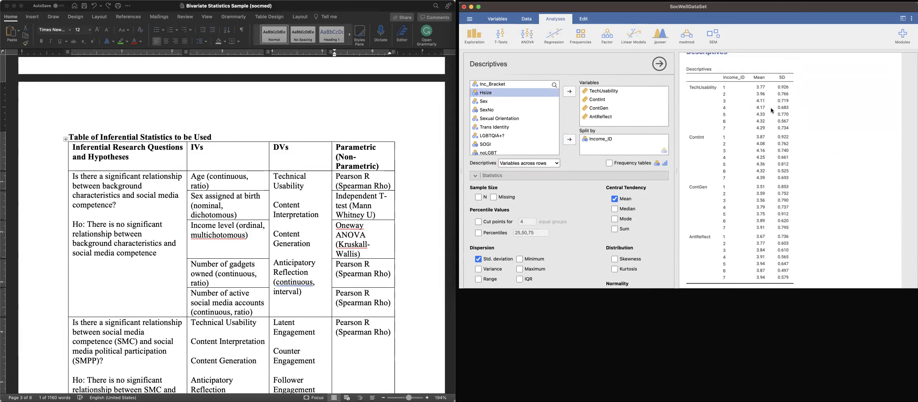
scroll(771, 108, up, 10)
scroll(772, 111, up, 5)
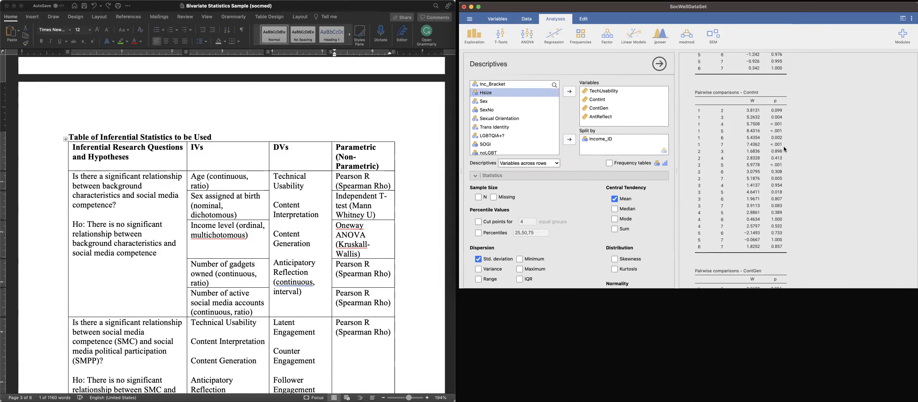
scroll(788, 145, down, 15)
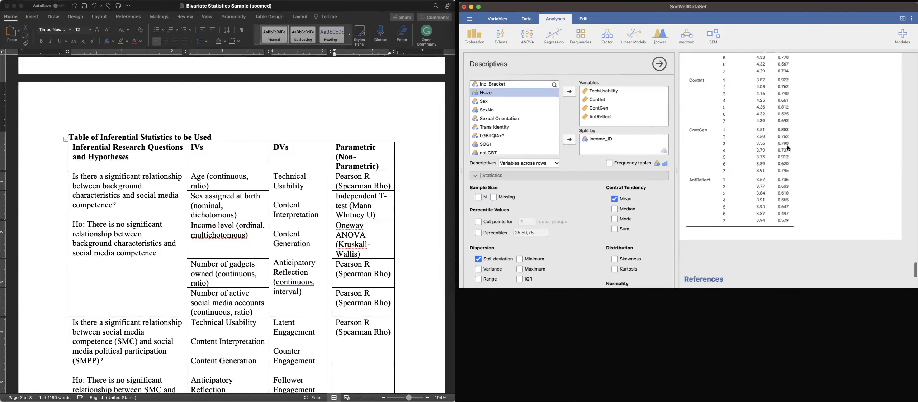
scroll(788, 148, up, 3)
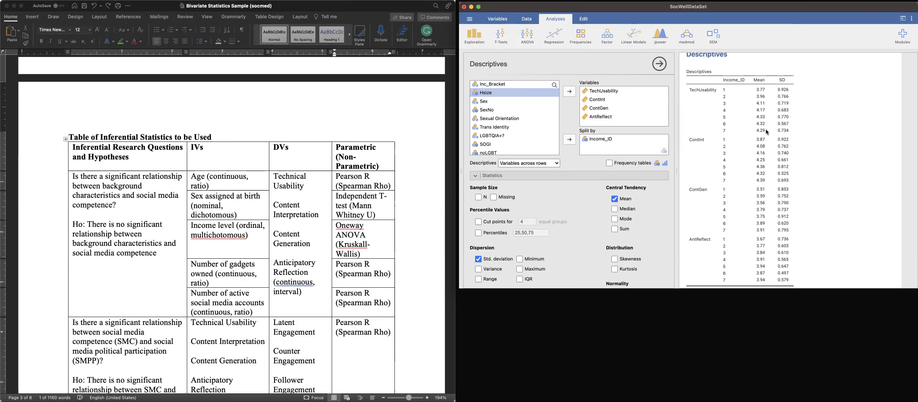
scroll(766, 129, up, 5)
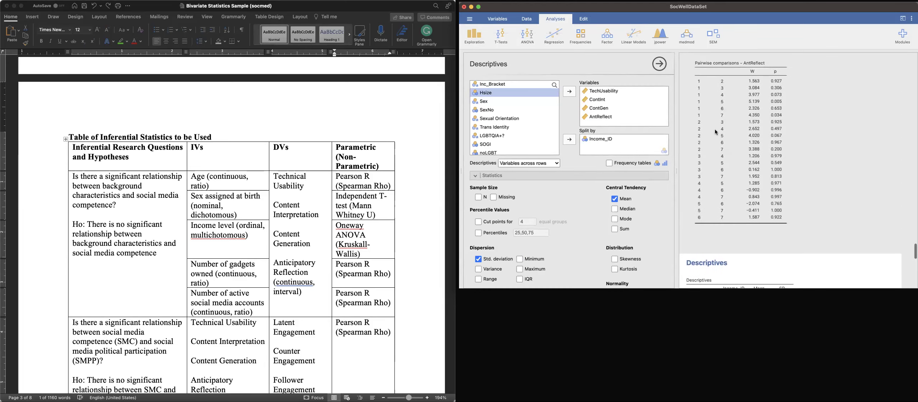
- Review the non-parametric One-Way ANOVA and Tukey post-hoc results and open the Independent Samples T-Test analysis
click(715, 129)
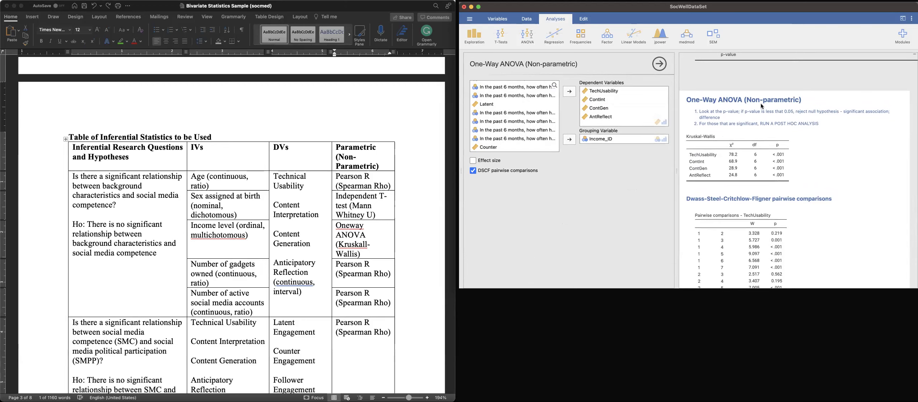
scroll(766, 267, down, 15)
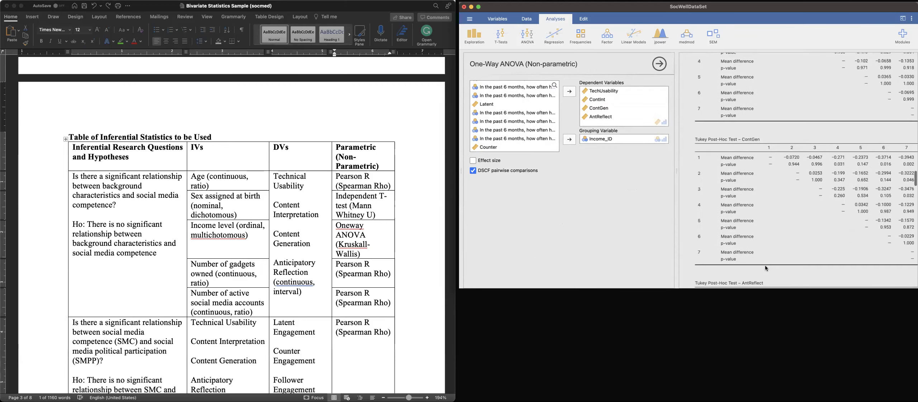
scroll(765, 268, up, 15)
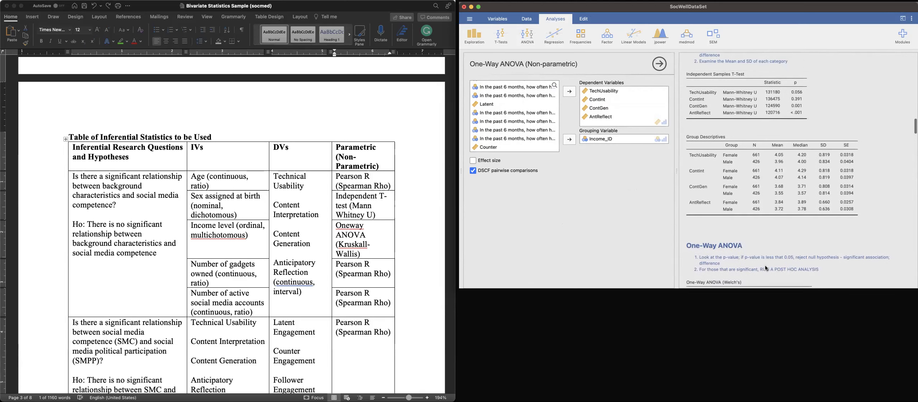
scroll(765, 265, up, 3)
click(751, 183)
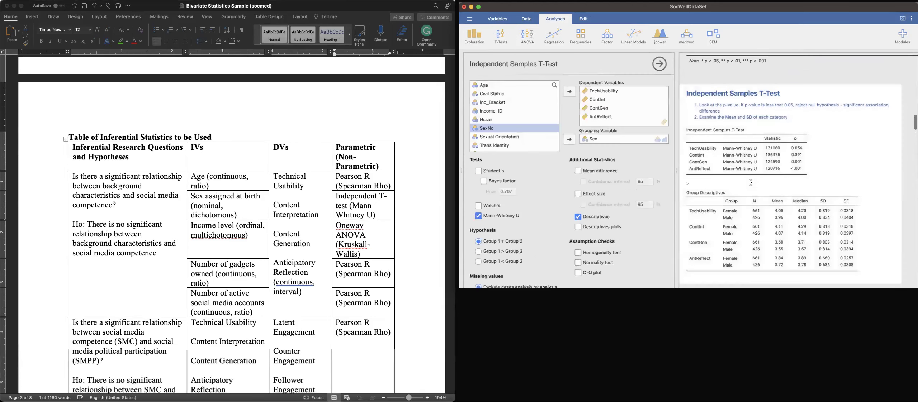
- Review the group descriptives and Kruskal-Wallis results, and reopen the Descriptives analysis split by Income_ID
scroll(752, 183, down, 20)
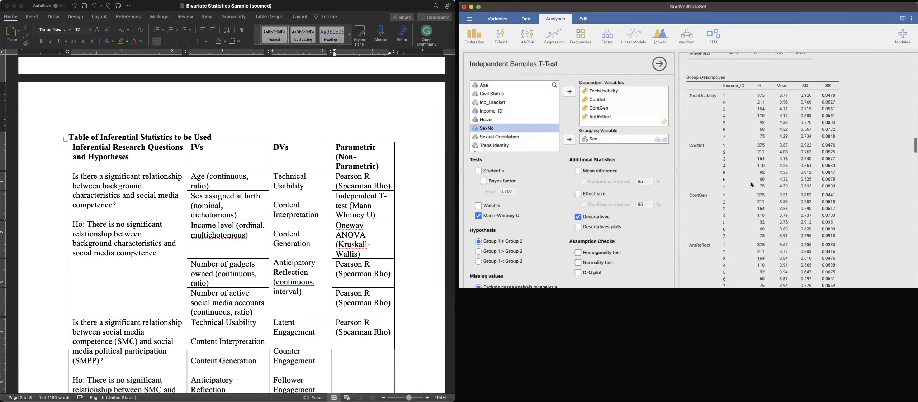
scroll(752, 183, down, 10)
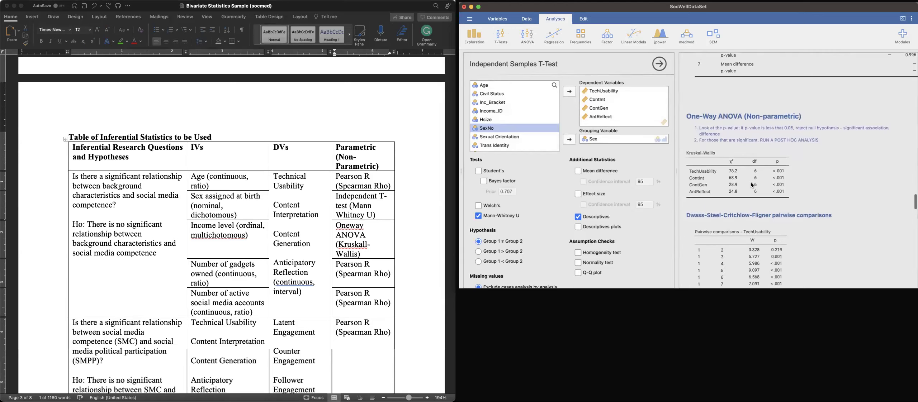
scroll(750, 182, down, 10)
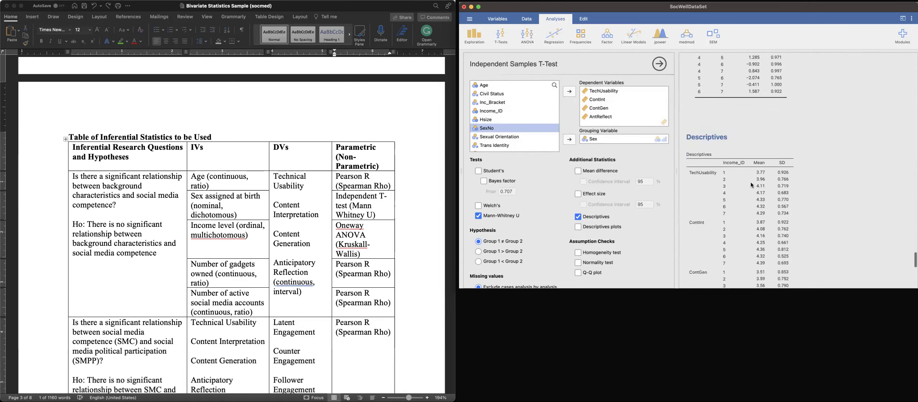
scroll(751, 182, down, 5)
click(730, 184)
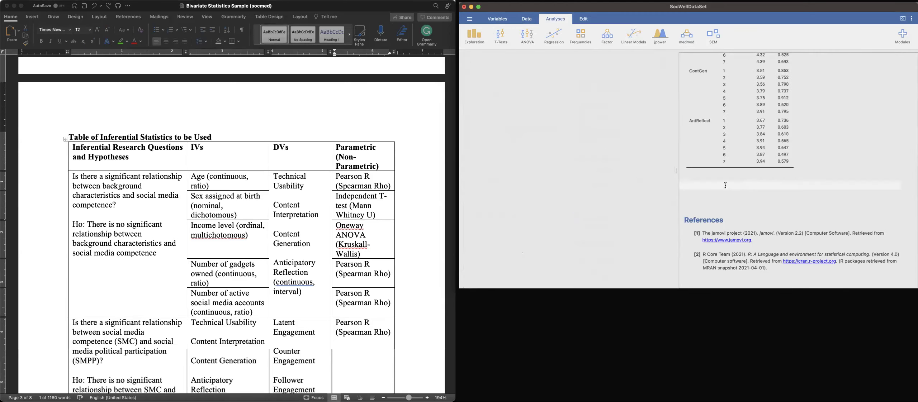
click(726, 155)
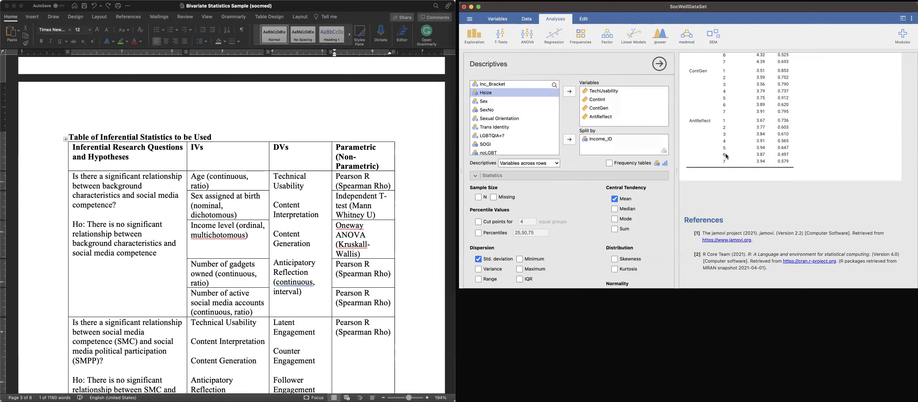
- Switch to the Word document and find the sample variables for the chi-square test
scroll(320, 271, down, 10)
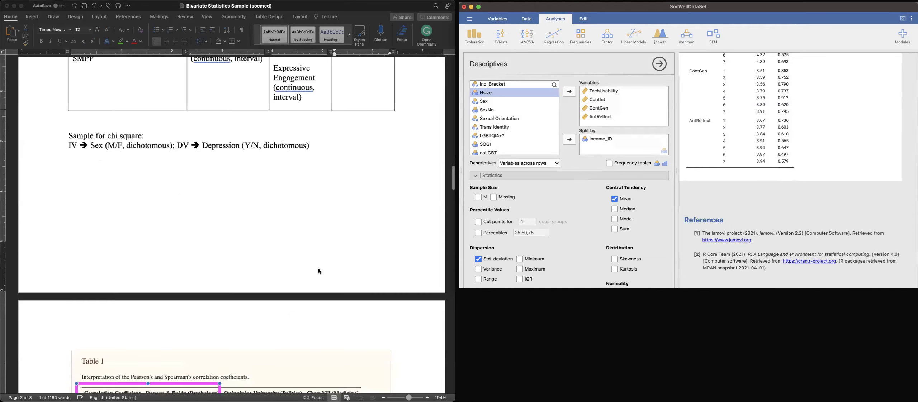
scroll(319, 272, down, 1)
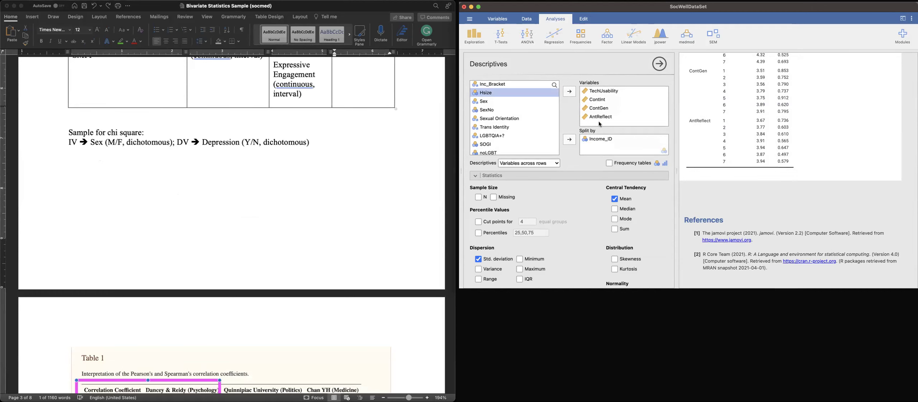
- Review the Dwass-Steel-Critchlow-Fligner pairwise comparisons alongside the descriptives split by Income_ID in jamovi
scroll(782, 96, up, 10)
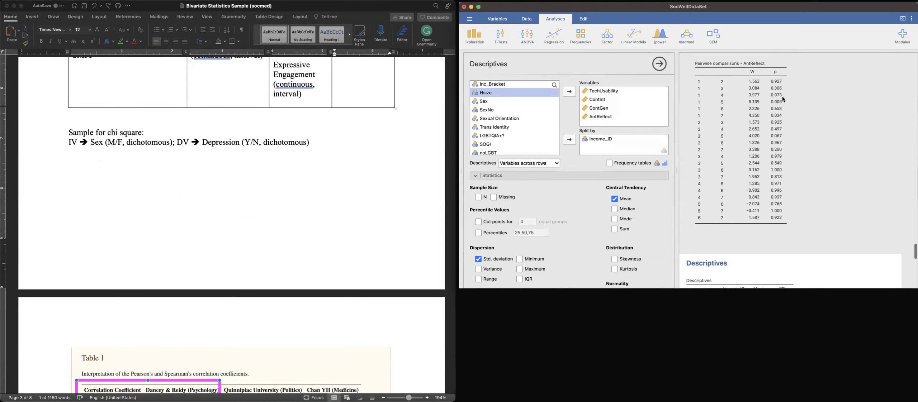
scroll(783, 99, up, 10)
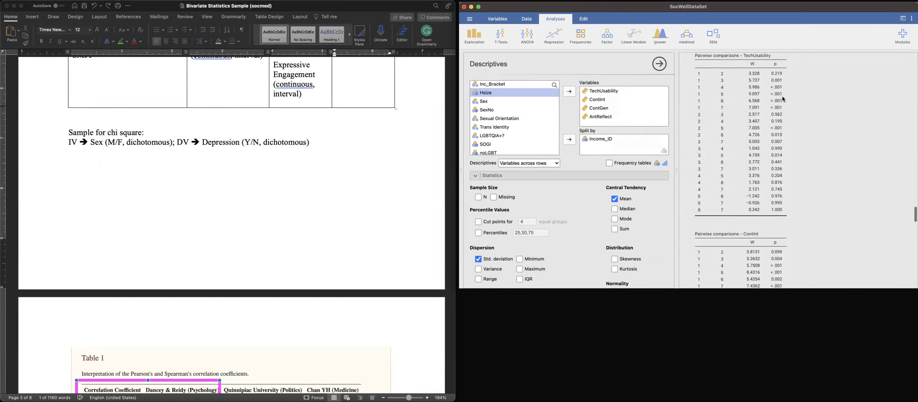
scroll(782, 97, down, 10)
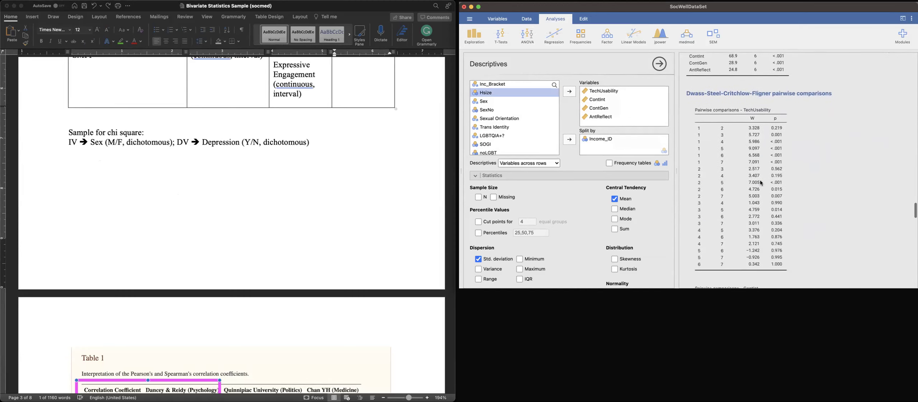
scroll(760, 183, down, 15)
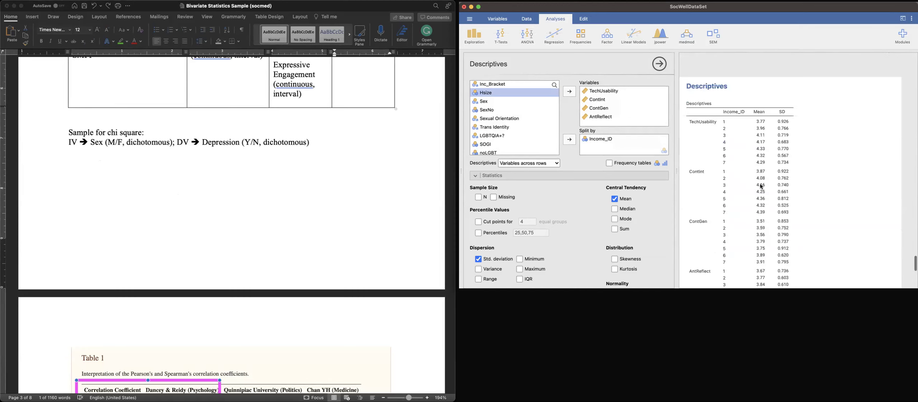
- Add a new One-Way ANOVA analysis and reopen the existing One-Way ANOVA grouped by Income_ID
click(534, 36)
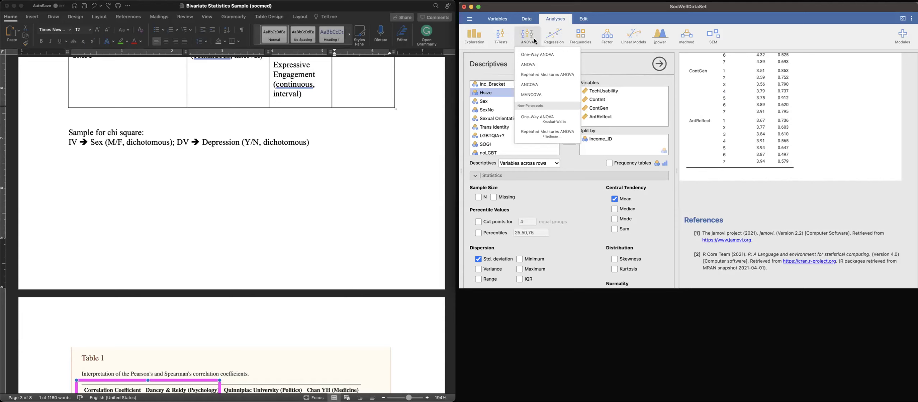
click(536, 54)
scroll(526, 102, up, 10)
scroll(526, 104, down, 5)
scroll(526, 104, up, 4)
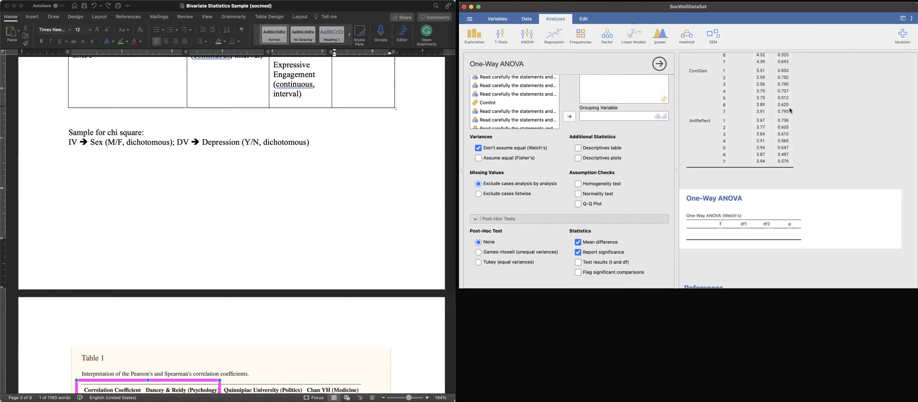
scroll(790, 108, down, 10)
scroll(791, 111, up, 10)
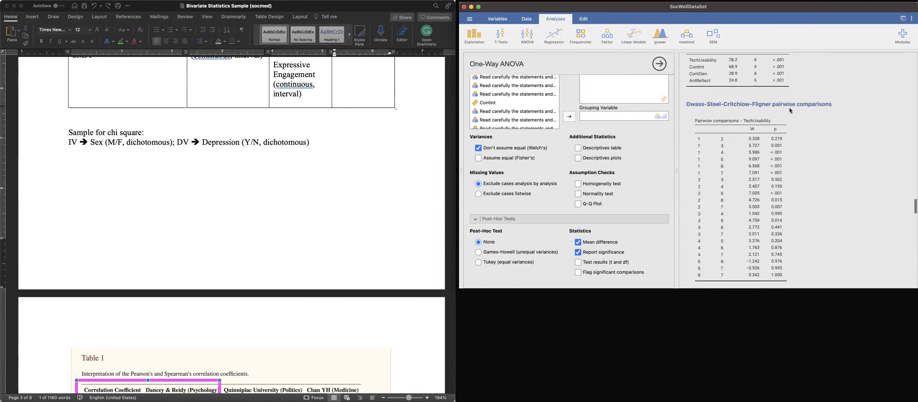
scroll(791, 111, up, 10)
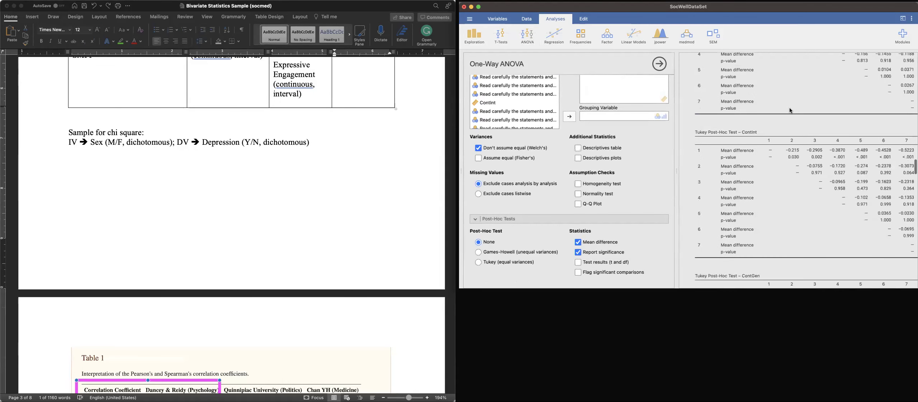
click(769, 132)
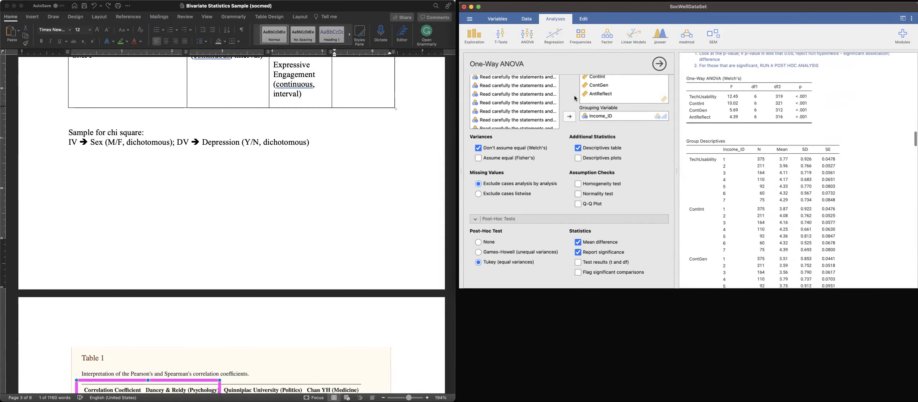
- Replace the grouping variable of the existing One-Way ANOVA with Liv_Arr
scroll(504, 102, down, 5)
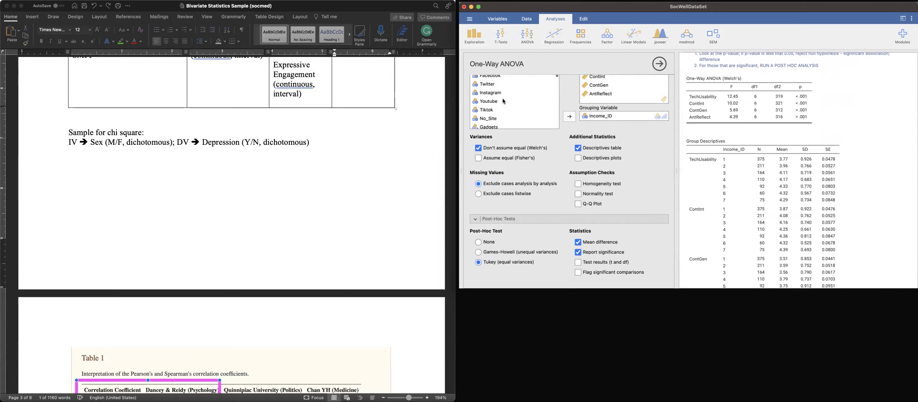
scroll(542, 120, down, 8)
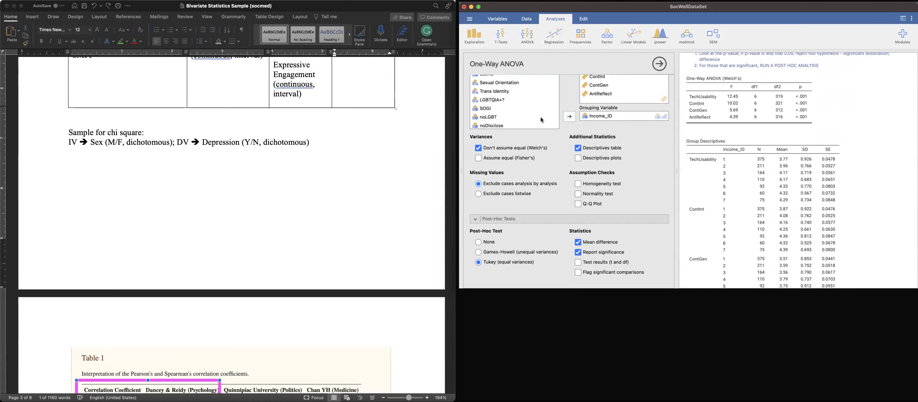
scroll(542, 120, down, 4)
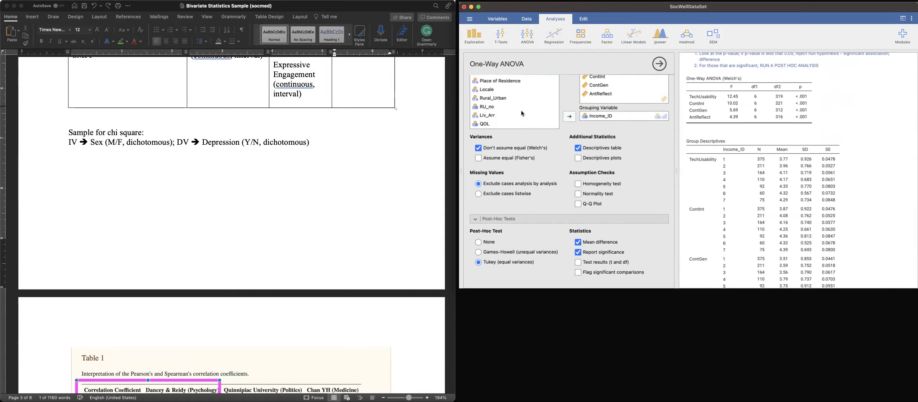
click(520, 115)
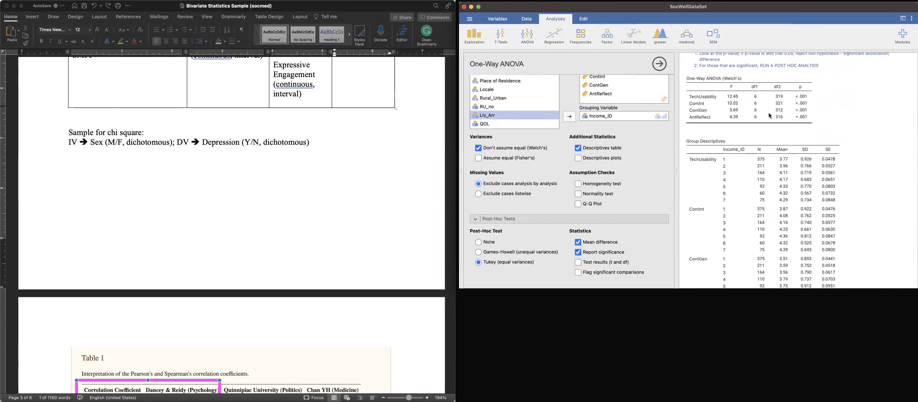
scroll(769, 114, up, 3)
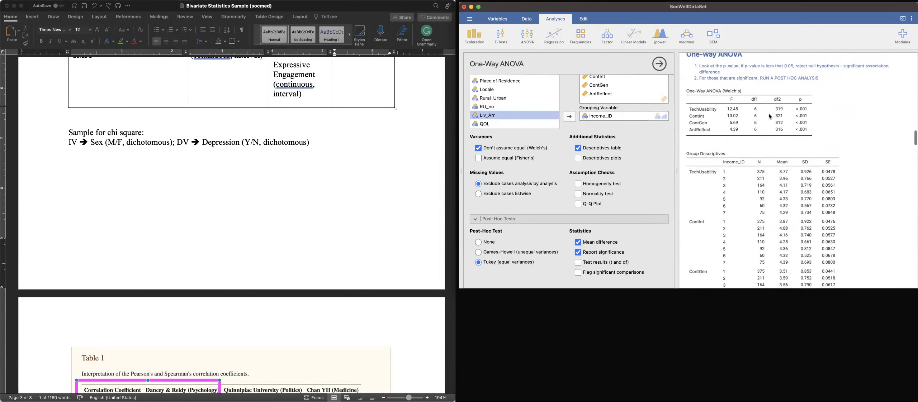
click(570, 119)
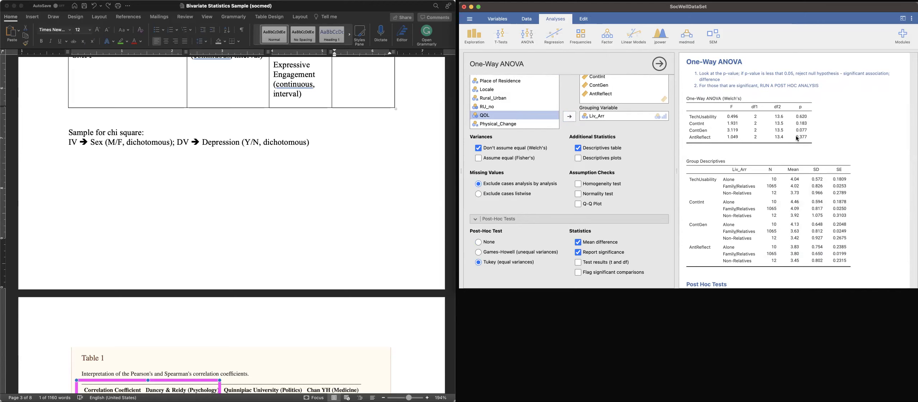
- Restore Income_ID as the grouping variable of the One-Way ANOVA in place of Liv_Arr
click(608, 117)
scroll(515, 90, down, 10)
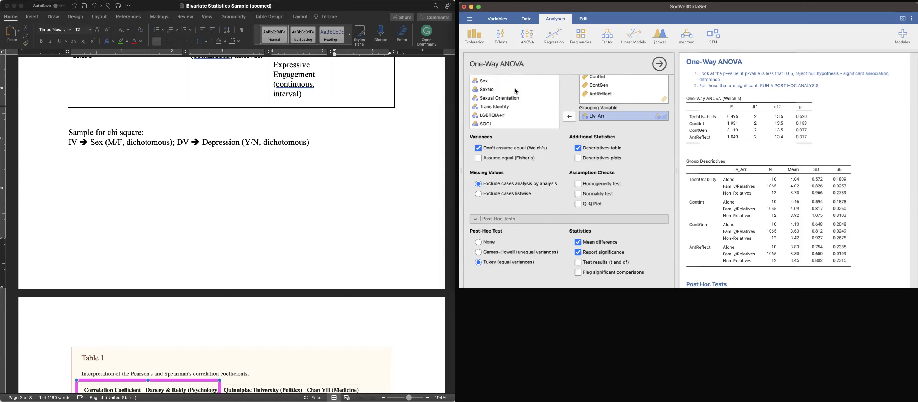
click(515, 88)
click(566, 119)
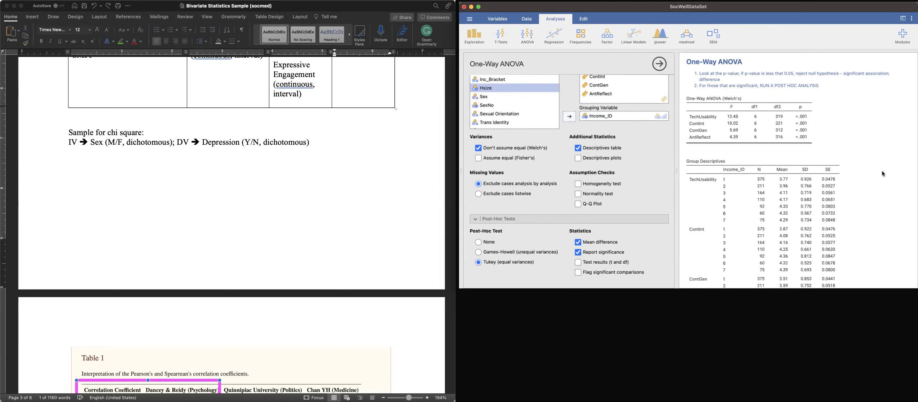
- Remove the empty One-Way ANOVA analysis at the end of the results
scroll(882, 171, down, 10)
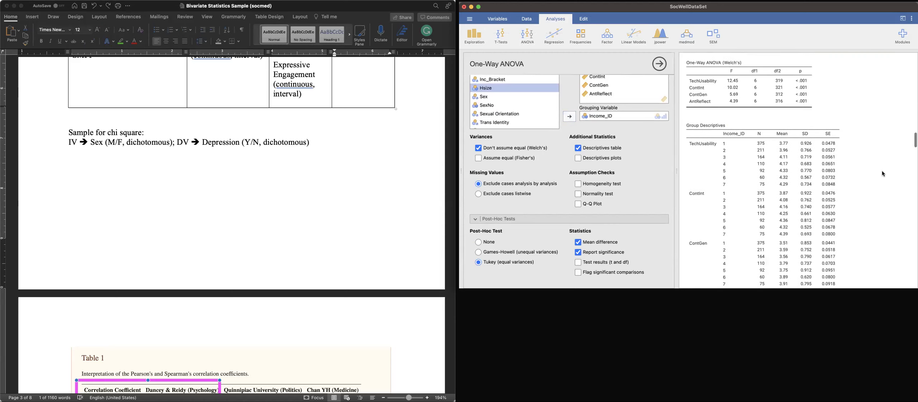
scroll(882, 170, down, 12)
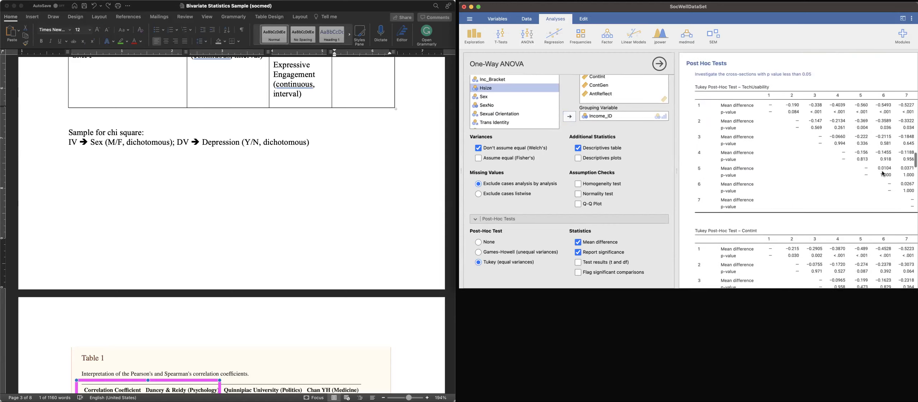
scroll(882, 170, down, 15)
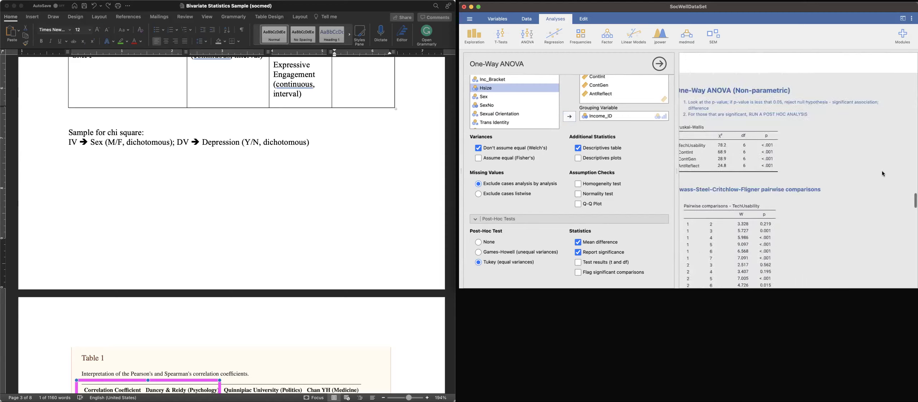
scroll(879, 166, down, 12)
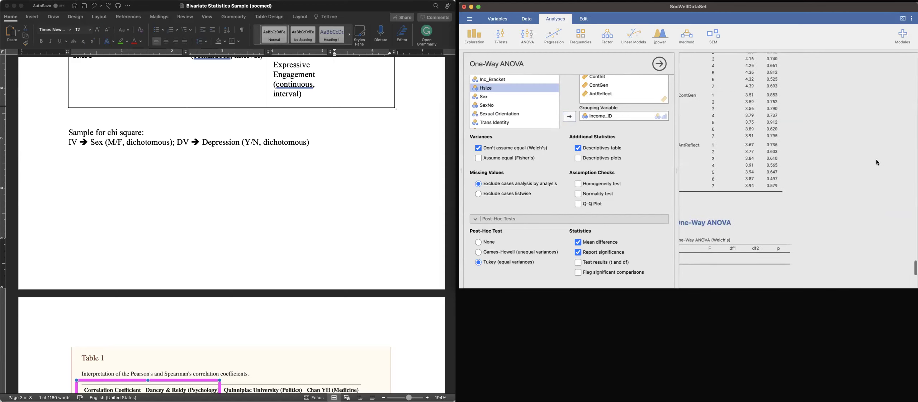
click(755, 146)
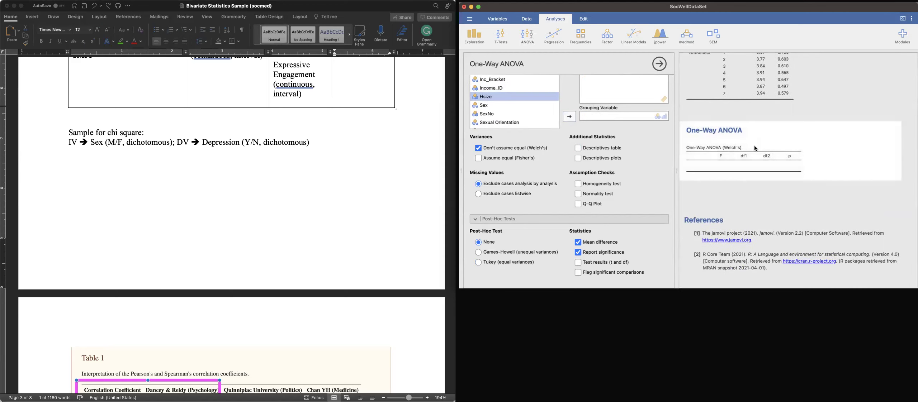
right_click(741, 139)
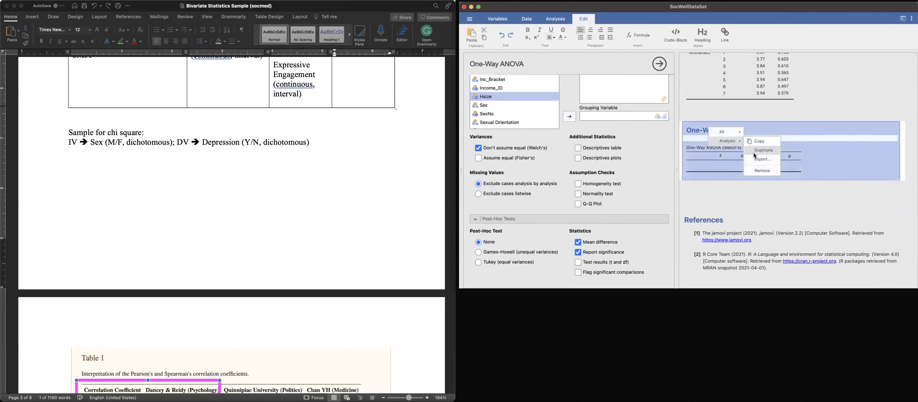
click(760, 172)
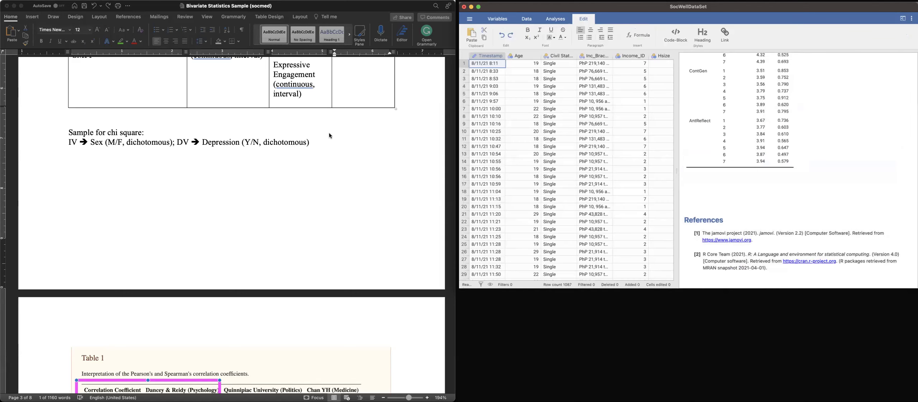
- Switch to the Word document and examine the sample chi-square variables, Sex and Depression, and their dichotomous type
click(328, 133)
scroll(329, 133, up, 2)
scroll(330, 134, up, 2)
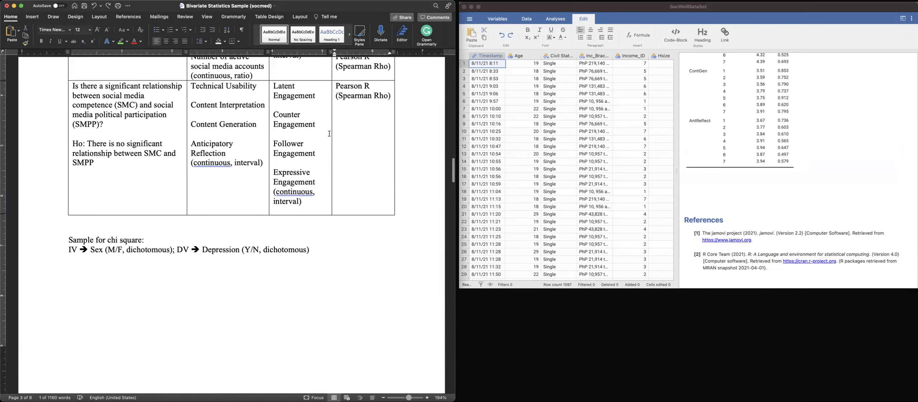
double_click(79, 204)
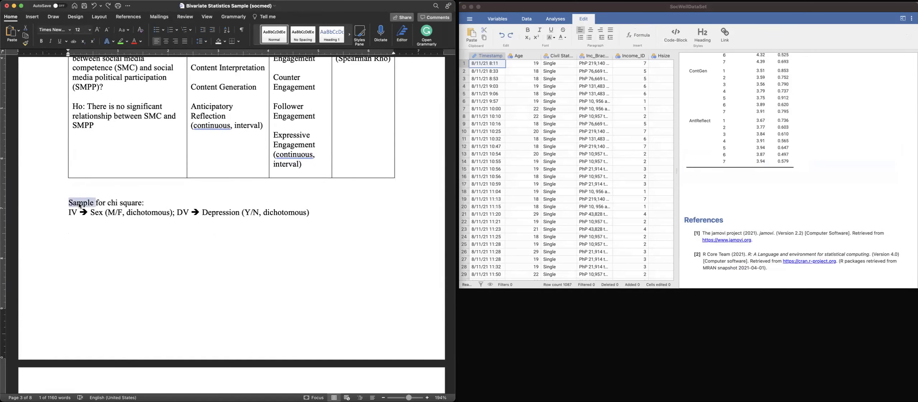
double_click(148, 212)
double_click(281, 213)
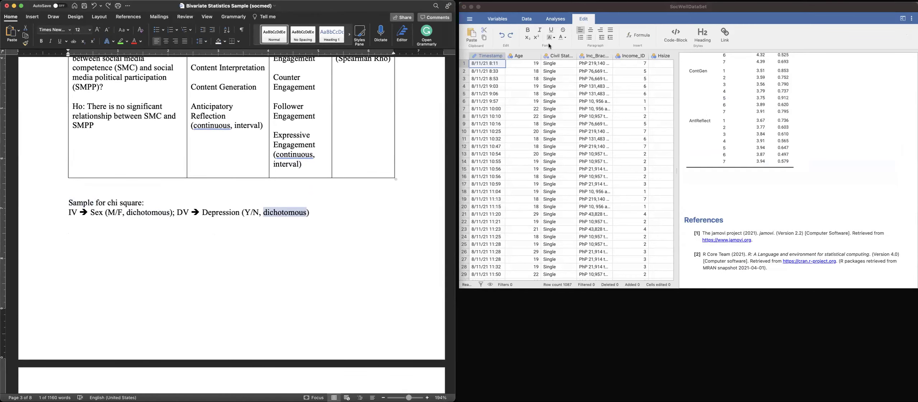
- Switch back to jamovi and create an Independent Samples contingency table analysis for the χ² test of association
click(628, 11)
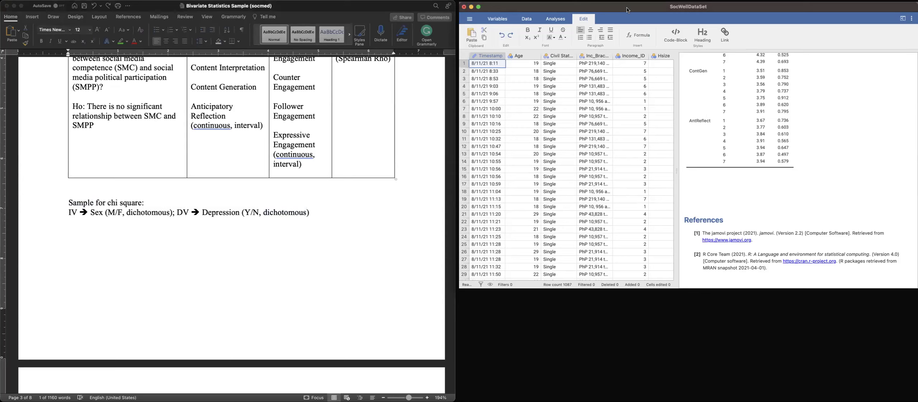
drag(628, 10, 559, 21)
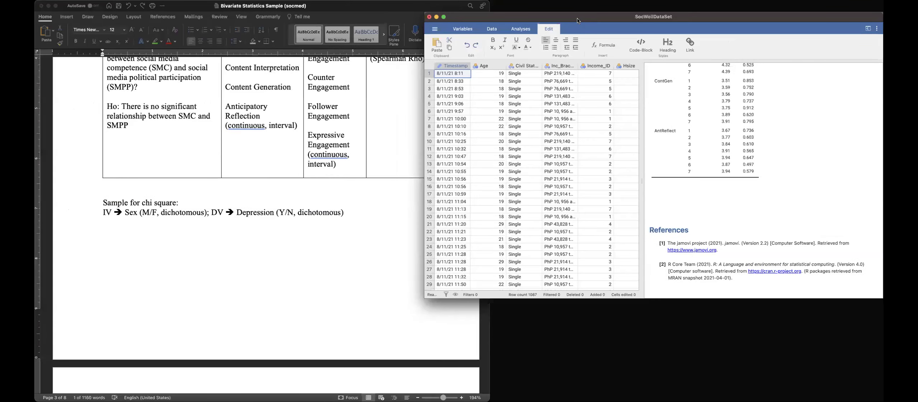
drag(645, 16, 714, 6)
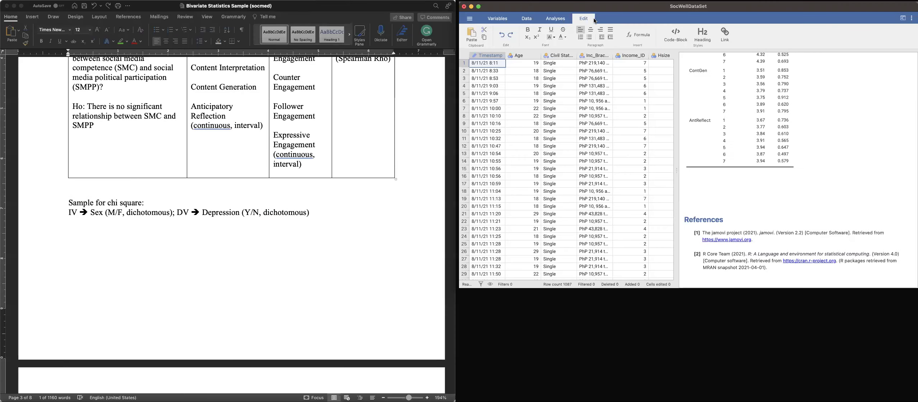
click(556, 19)
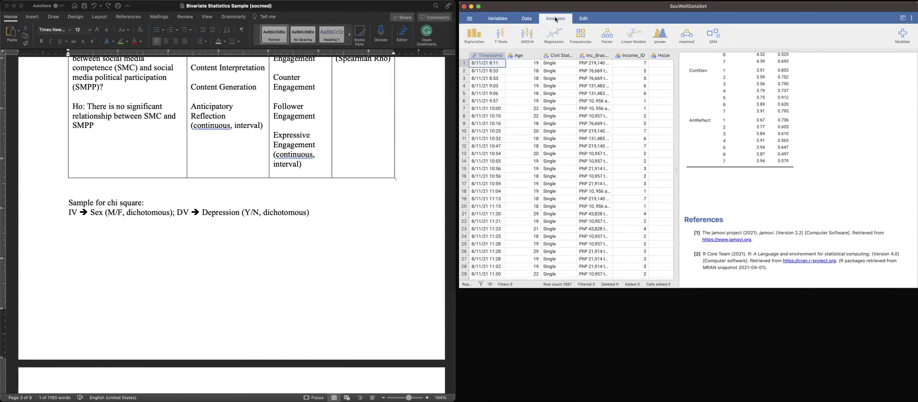
click(581, 35)
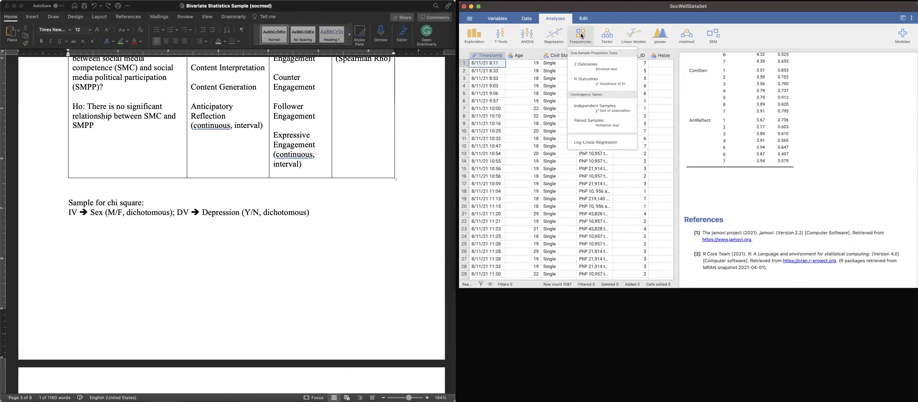
click(598, 112)
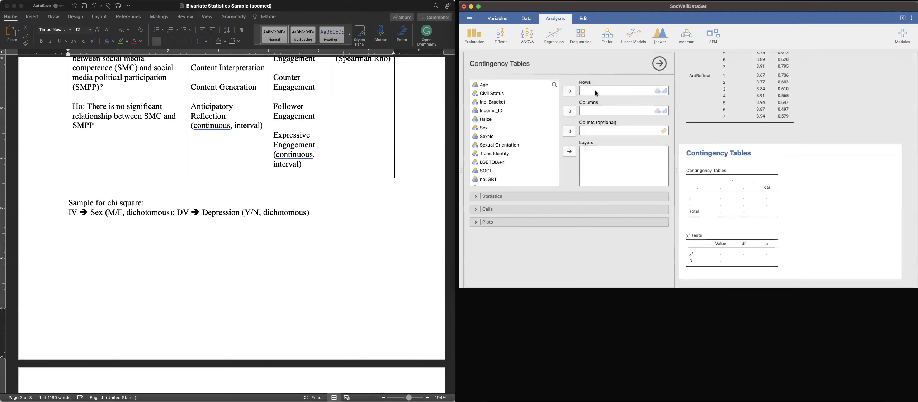
- Return to the Word document and highlight the chi-square sample line listing Sex as IV and Depression as DV
click(144, 187)
double_click(113, 203)
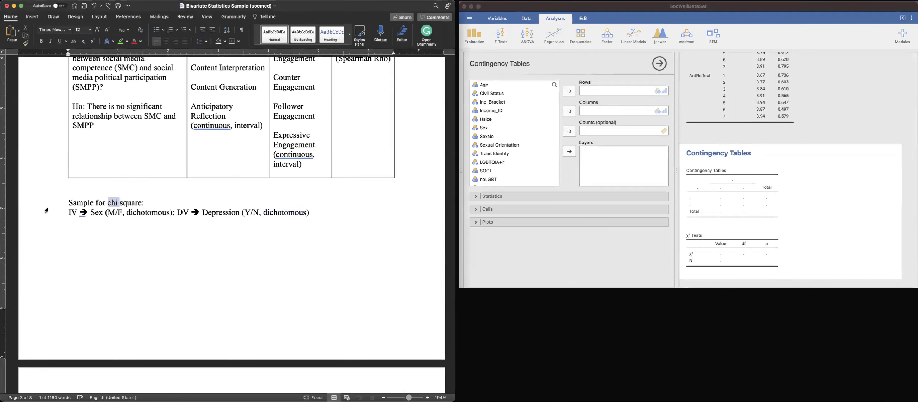
click(47, 211)
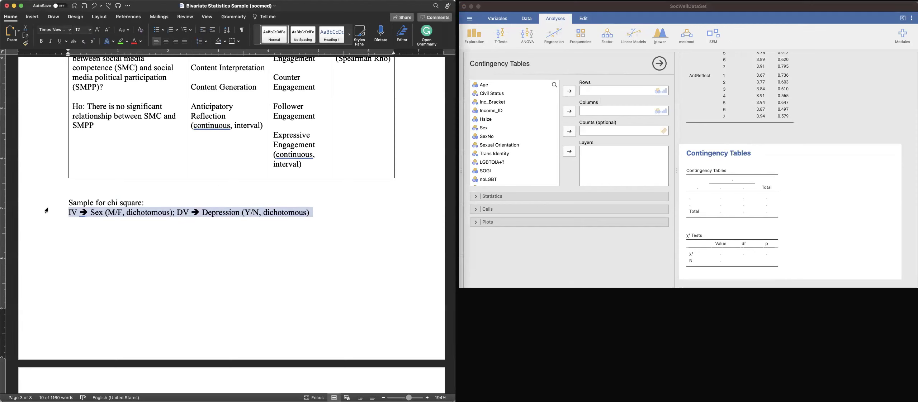
- Switch to jamovi and assign the Sex variable to the rows of the contingency table
click(490, 131)
click(486, 131)
click(567, 92)
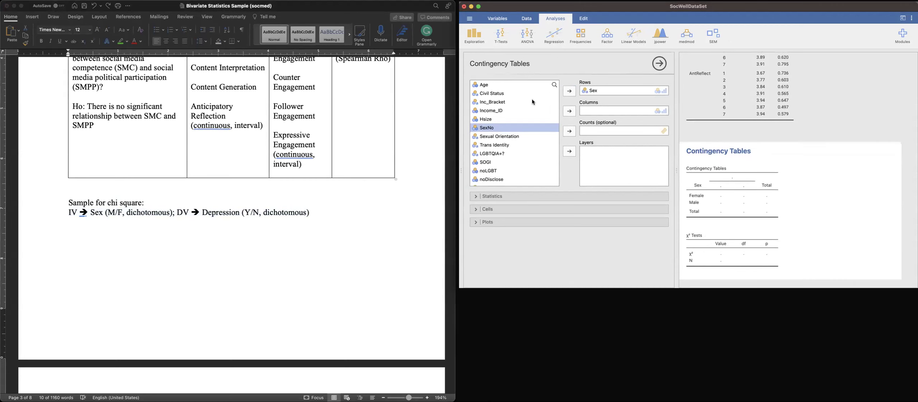
- Find Depression Risk in the variable list and assign it to the columns of the contingency table
scroll(521, 142, down, 5)
scroll(521, 142, down, 15)
scroll(520, 141, down, 15)
scroll(521, 142, down, 10)
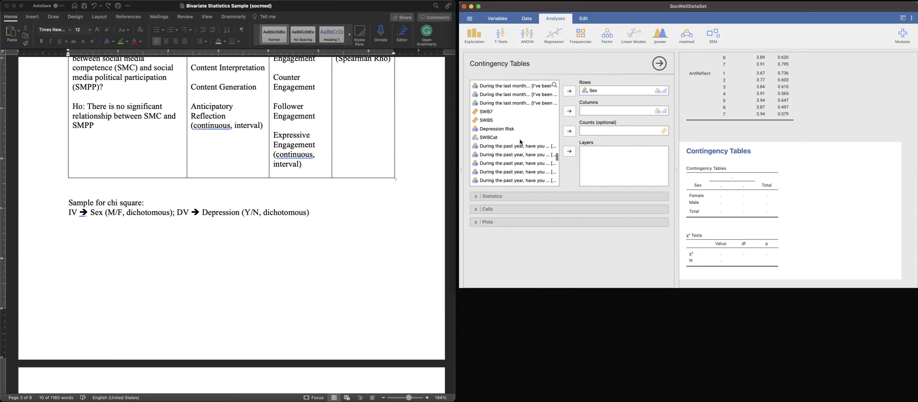
click(518, 129)
click(569, 112)
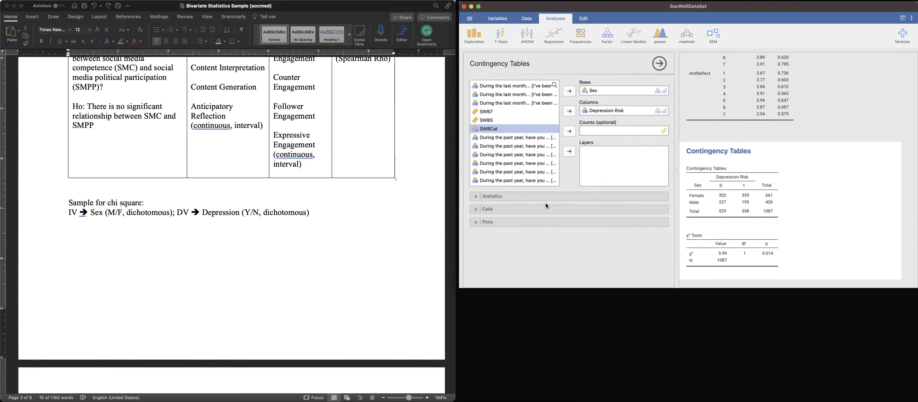
- Add row percentages to the cells of the Sex by Depression Risk contingency table
click(532, 197)
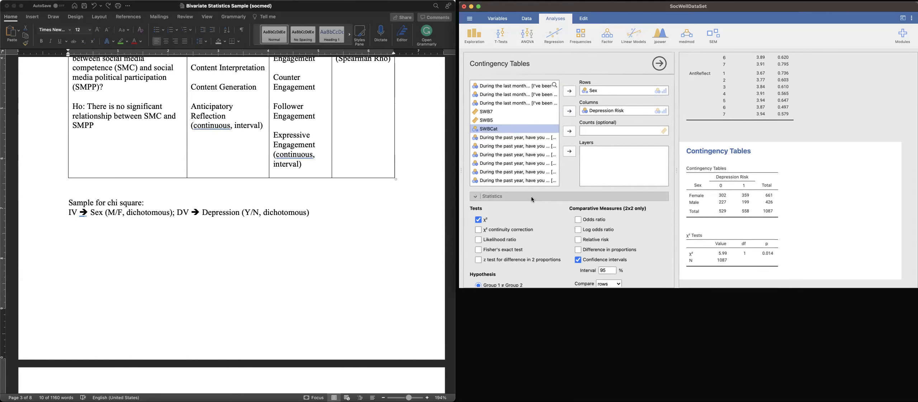
scroll(552, 207, down, 3)
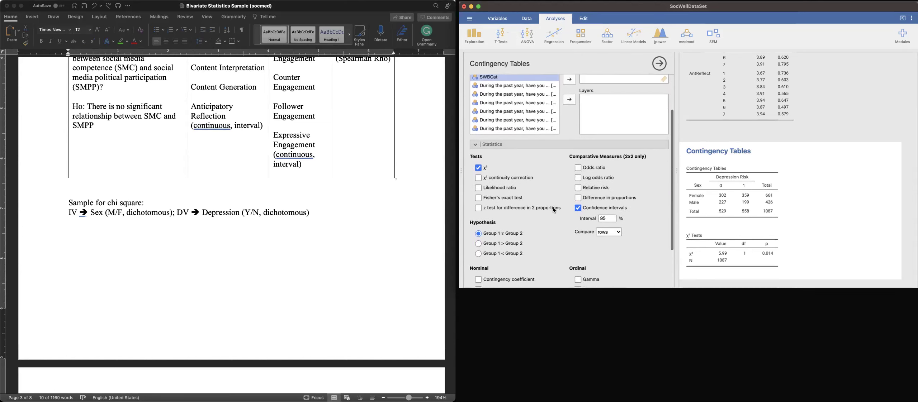
scroll(553, 210, down, 3)
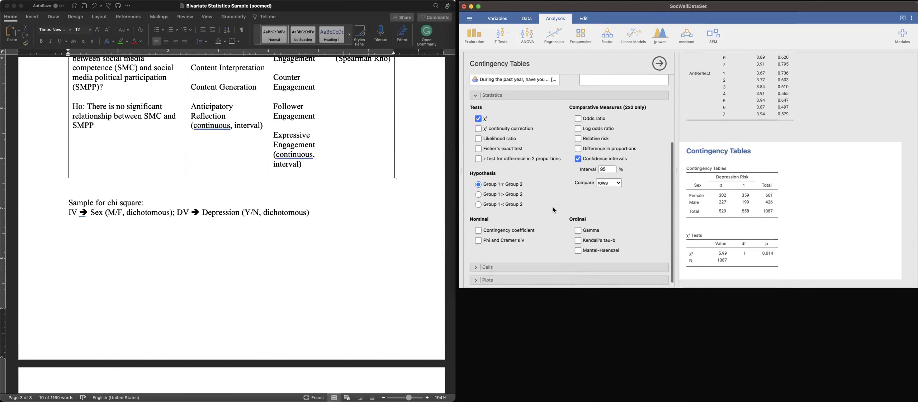
click(546, 263)
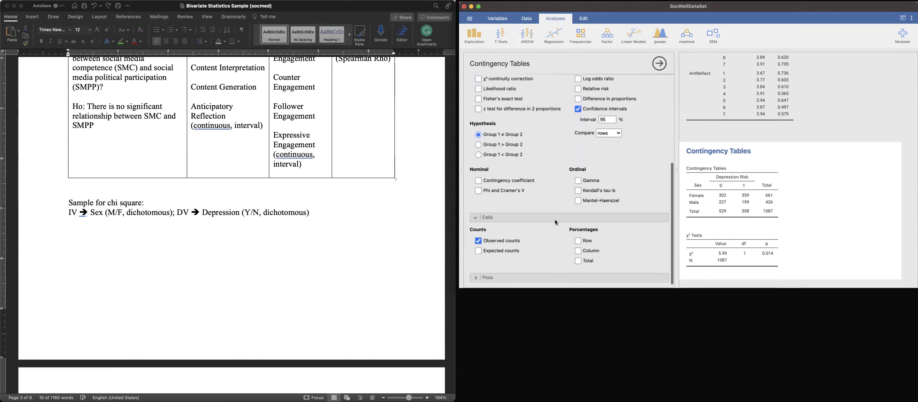
click(590, 240)
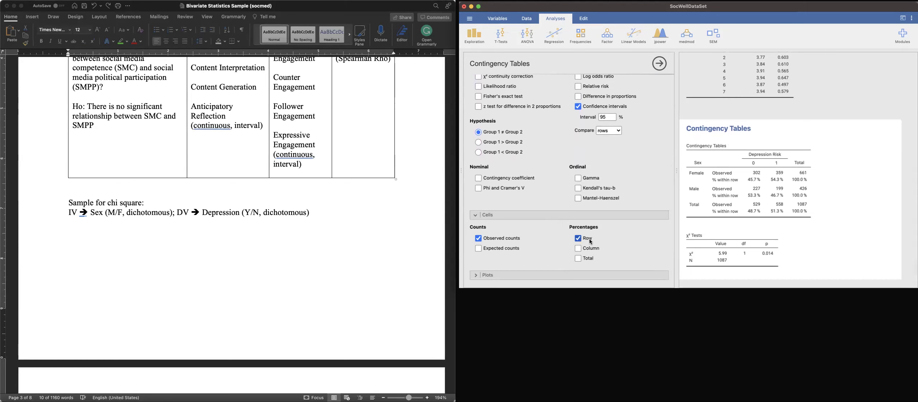
scroll(897, 223, down, 2)
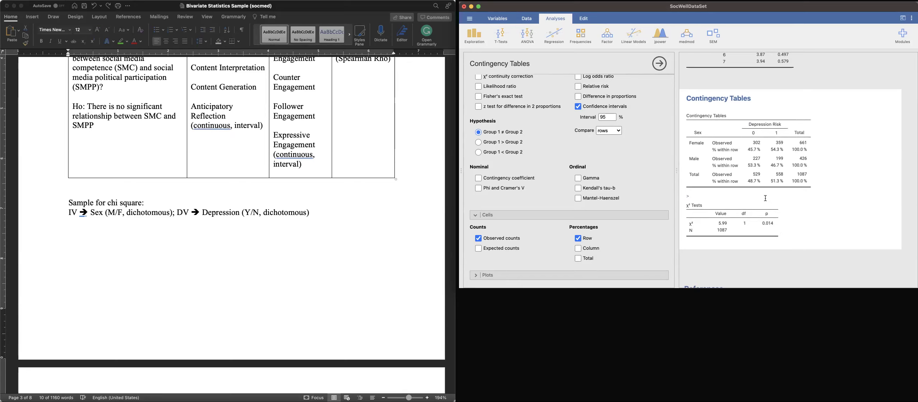
- Add the odds ratio as a comparative measure and bring its results table into view
scroll(762, 184, up, 1)
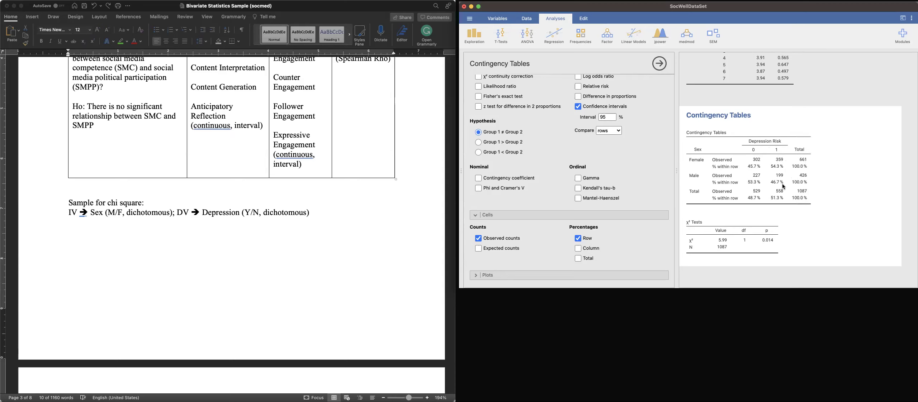
scroll(659, 154, up, 3)
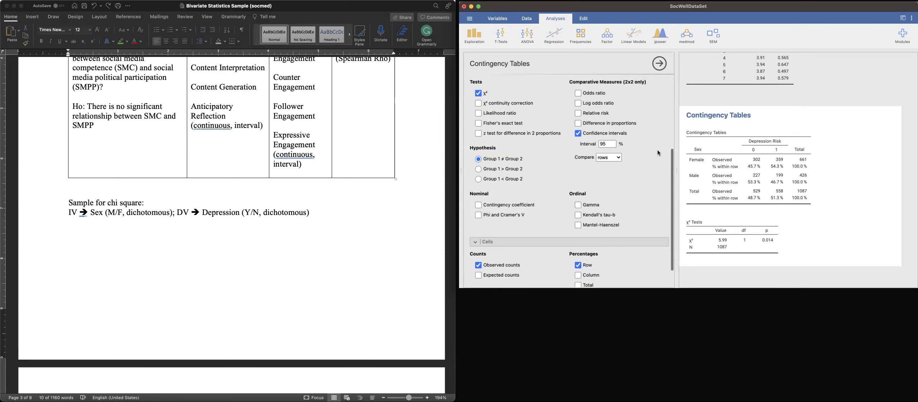
click(578, 93)
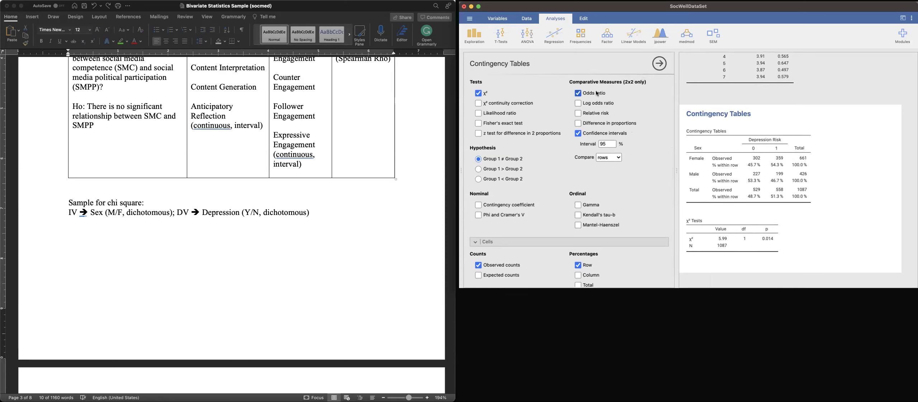
scroll(798, 162, down, 2)
scroll(798, 163, down, 1)
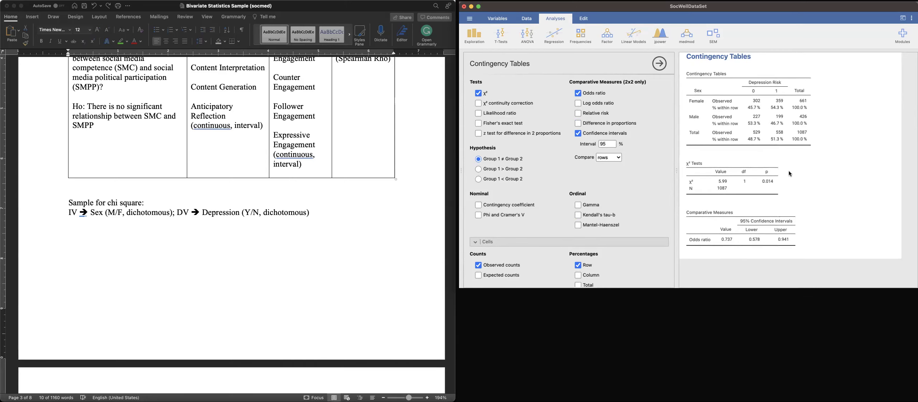
- Review the contingency table, χ² test and odds ratio results, plus the earlier descriptives and pairwise comparisons above them
scroll(791, 173, up, 2)
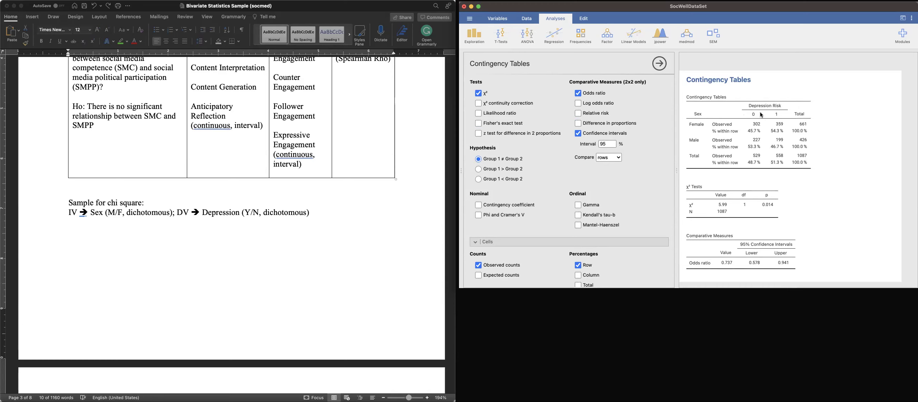
scroll(757, 114, down, 3)
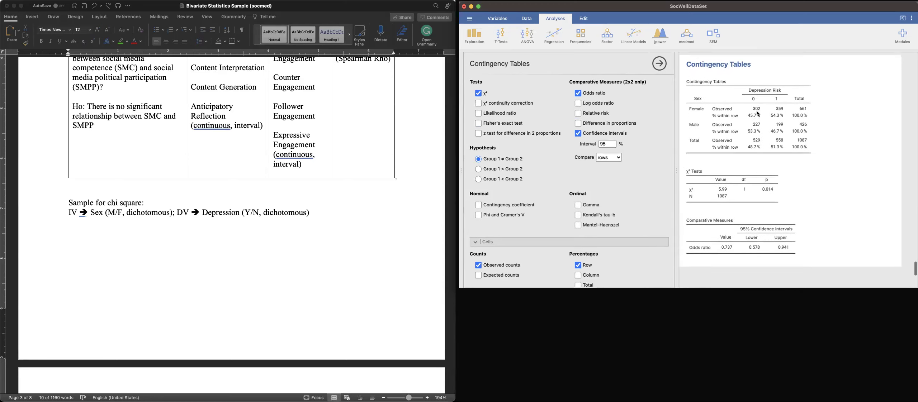
scroll(758, 114, down, 5)
scroll(758, 114, up, 6)
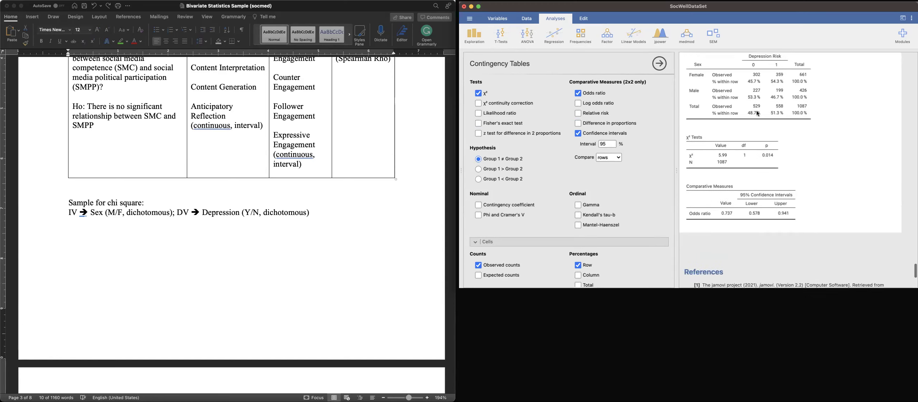
scroll(758, 114, up, 2)
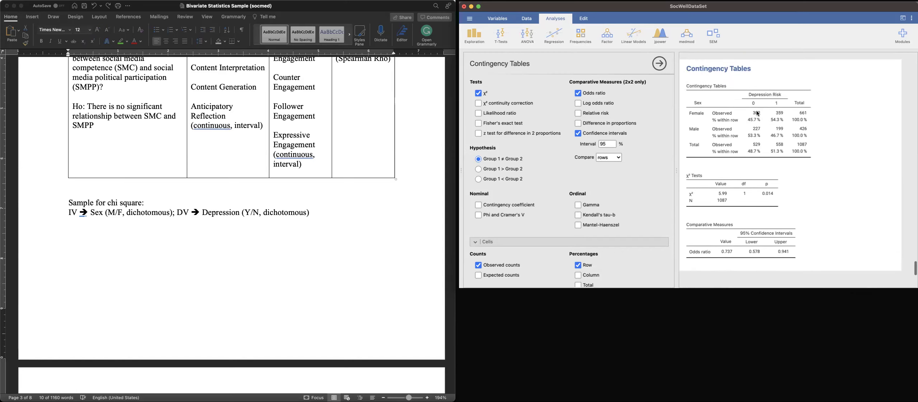
scroll(758, 114, up, 4)
scroll(757, 110, down, 2)
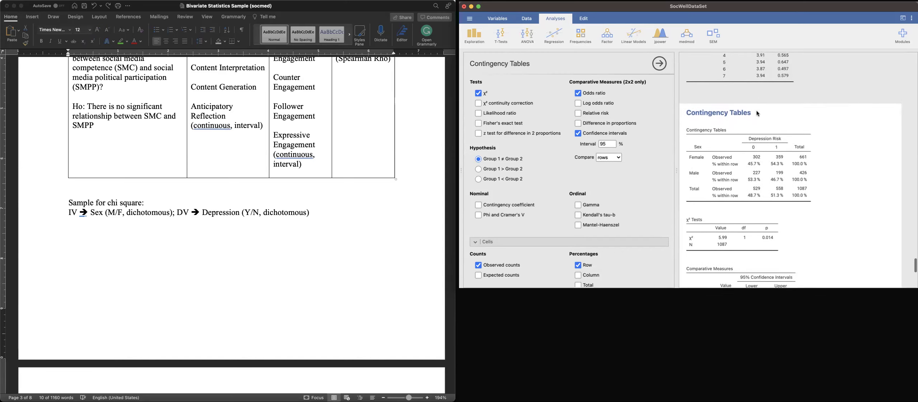
scroll(757, 110, down, 6)
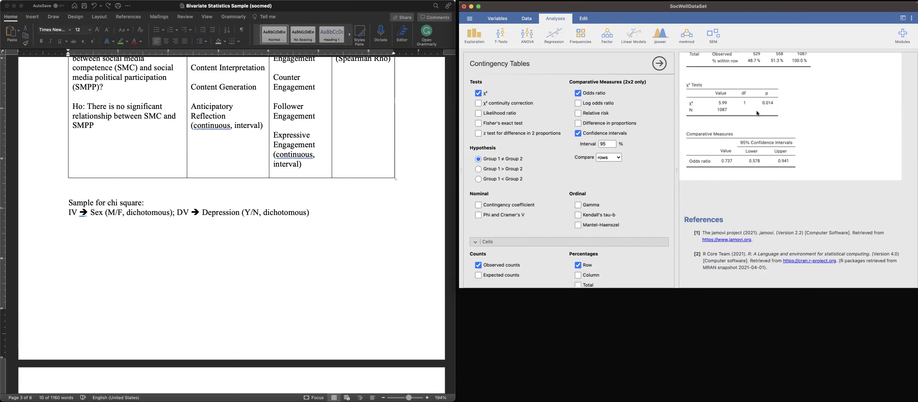
scroll(758, 113, up, 15)
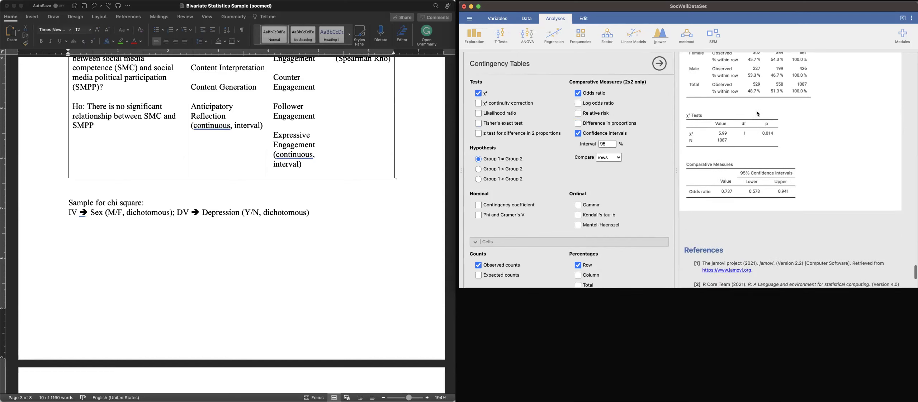
scroll(758, 114, up, 10)
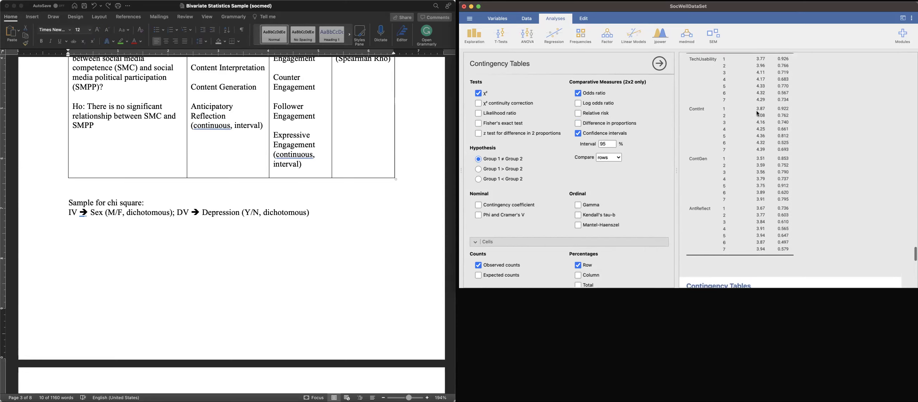
scroll(758, 113, up, 10)
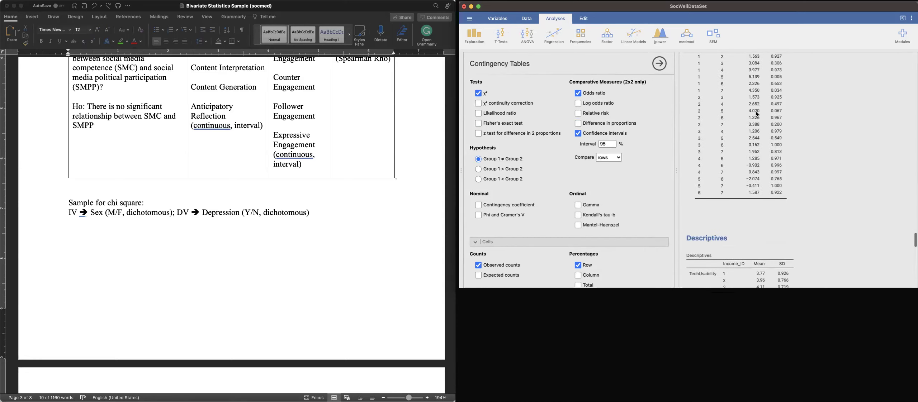
scroll(758, 114, up, 5)
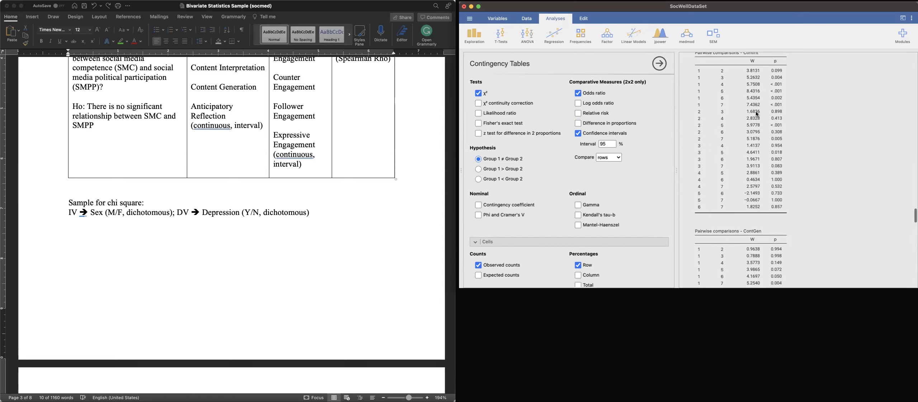
- Switch to the Word document and look past the COVID-19 anxiety sample to Table 1 on background characteristics and social media competence
scroll(314, 174, down, 20)
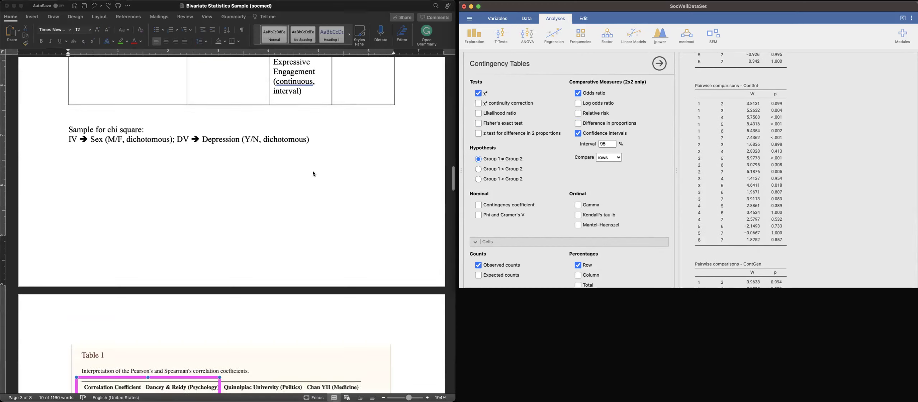
scroll(312, 172, down, 10)
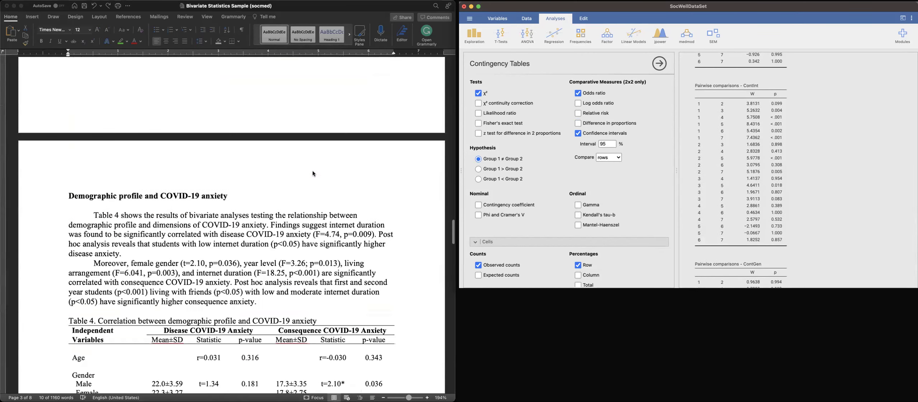
scroll(229, 149, up, 1)
scroll(229, 149, up, 2)
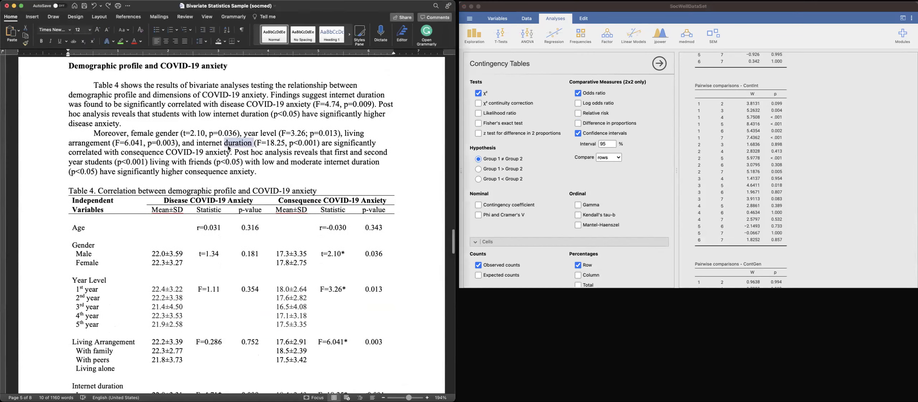
double_click(209, 162)
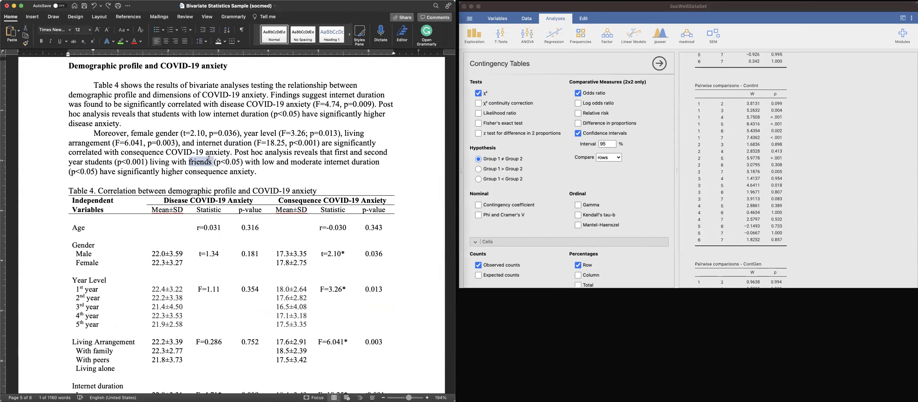
scroll(209, 159, down, 15)
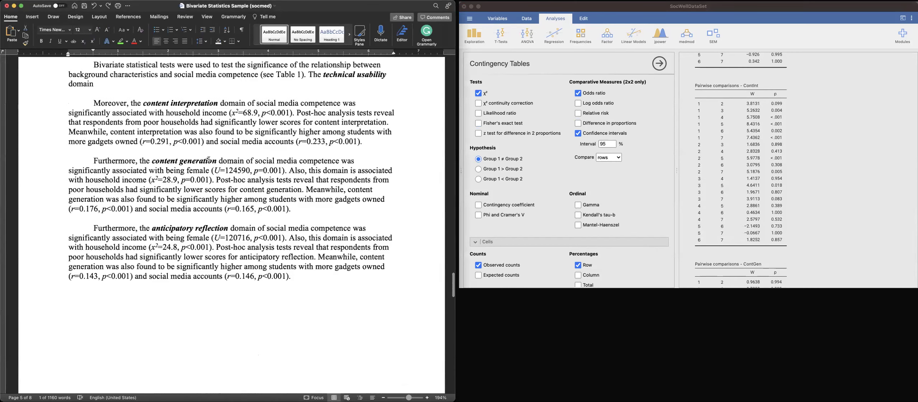
scroll(209, 160, down, 10)
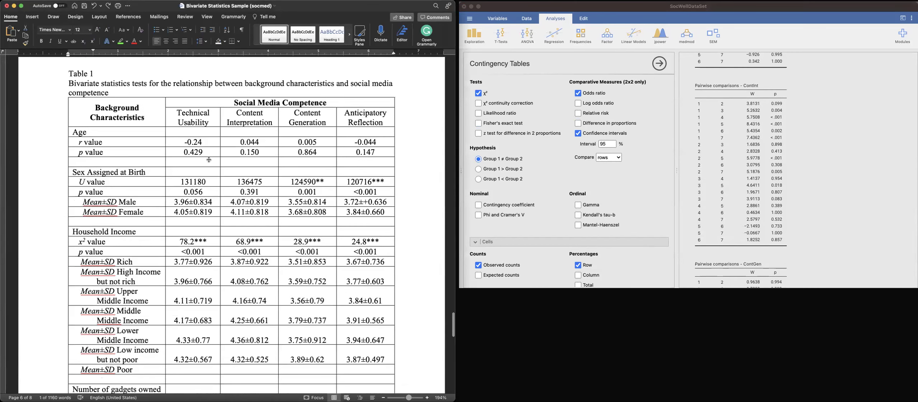
scroll(209, 160, down, 2)
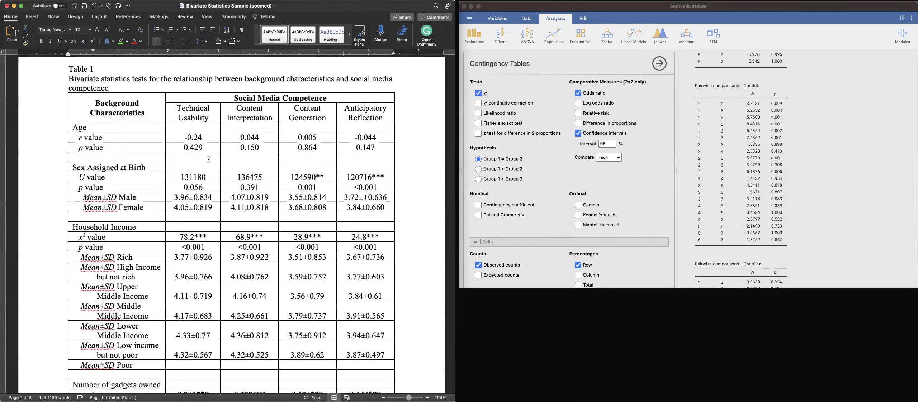
- Highlight Table 1's number and title line by line to examine how the table is labelled
click(48, 71)
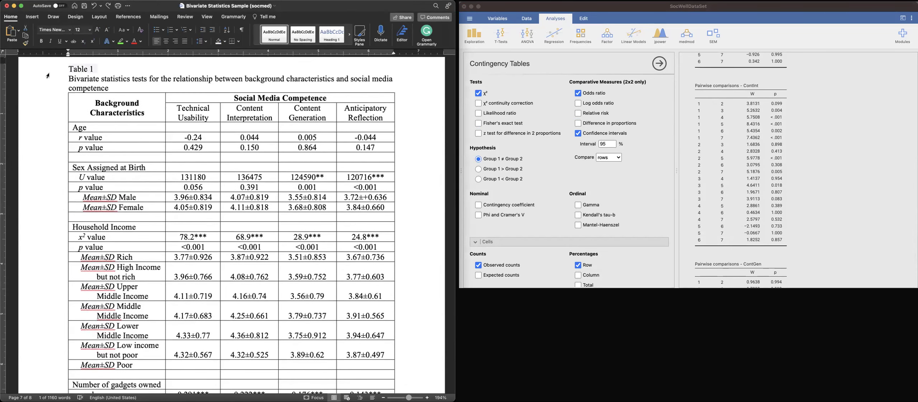
click(54, 80)
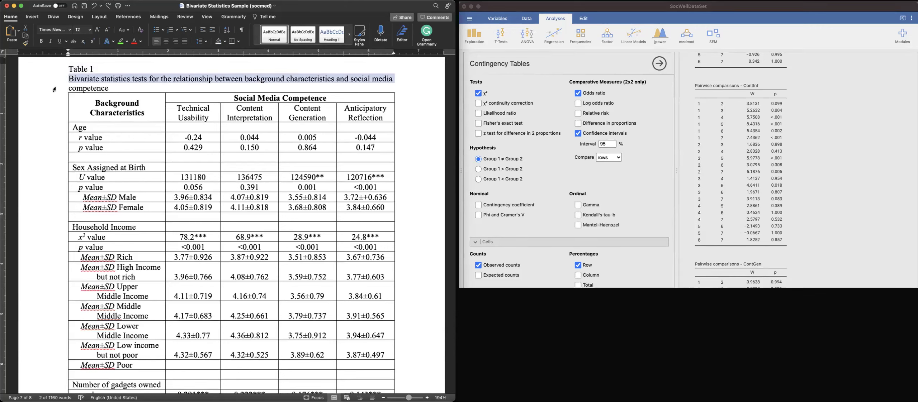
click(53, 71)
click(54, 81)
click(55, 88)
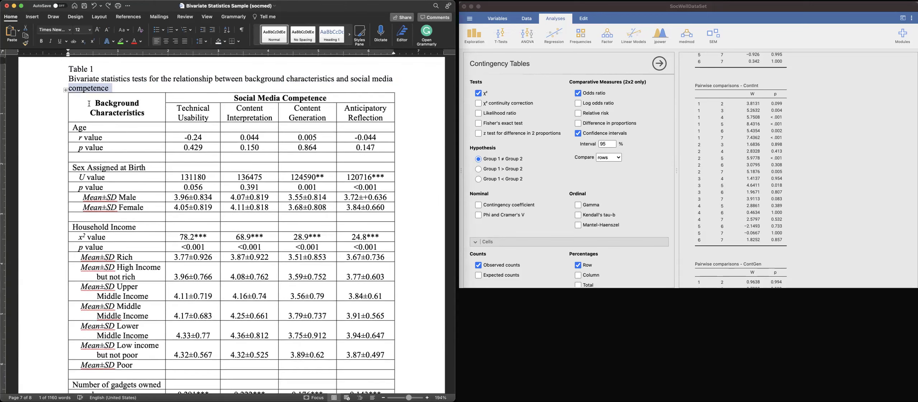
- Highlight the Background Characteristics and Social Media Competence headers in Table 1
click(114, 103)
triple_click(148, 111)
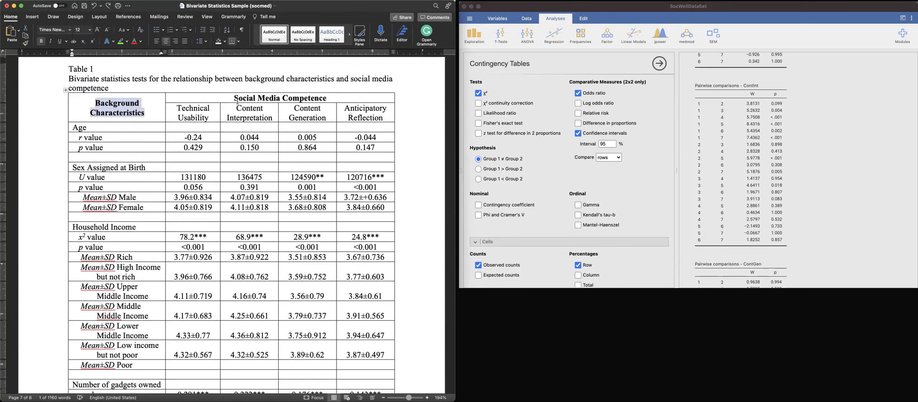
drag(231, 96, 310, 98)
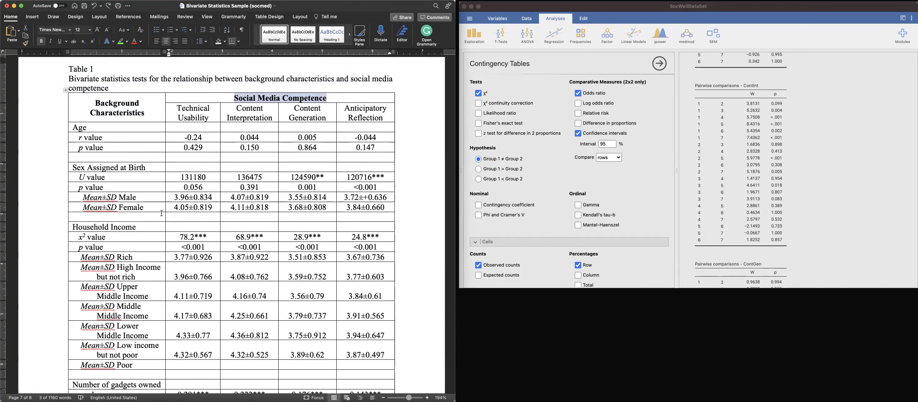
- Bold the Age, Sex Assigned at Birth and Household Income headings in Table 1
scroll(101, 142, down, 1)
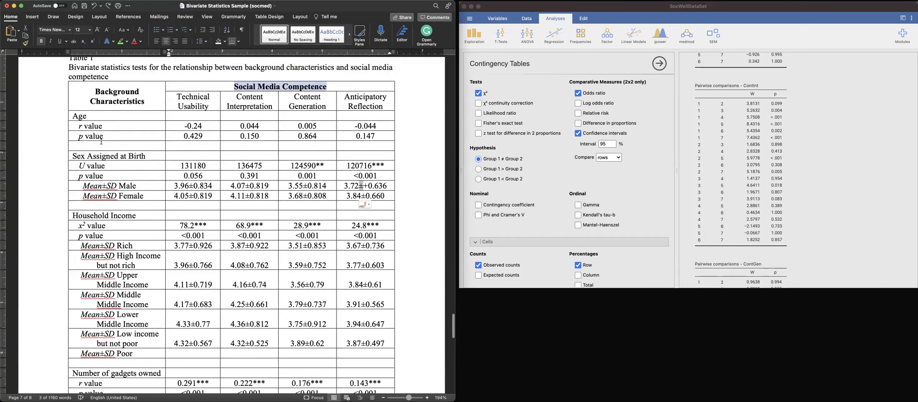
double_click(79, 115)
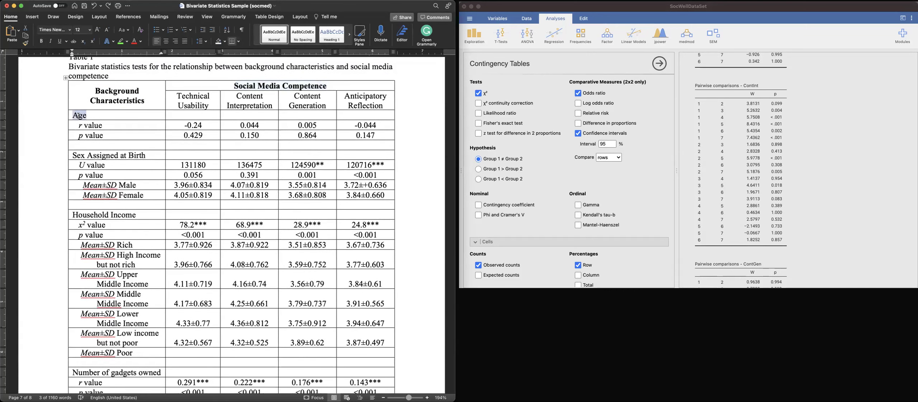
click(62, 157)
key(super+b)
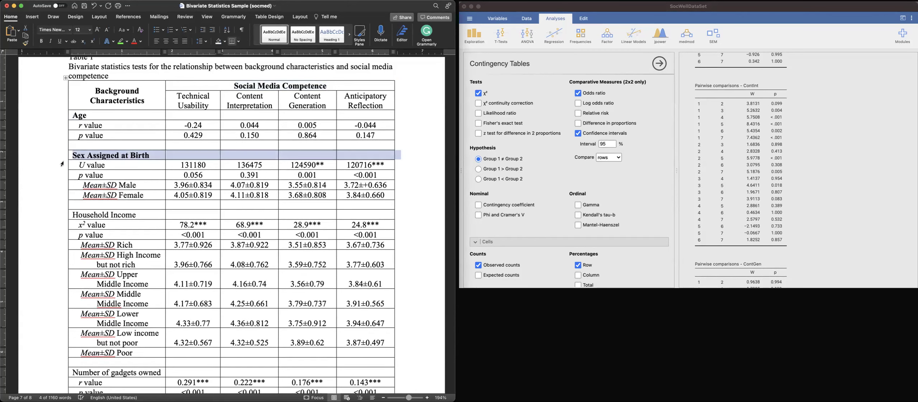
scroll(61, 174, down, 1)
click(51, 202)
key(super+b)
- Bold the Number of gadgets owned and Number of active social media accounts headings in Table 1
scroll(51, 202, down, 5)
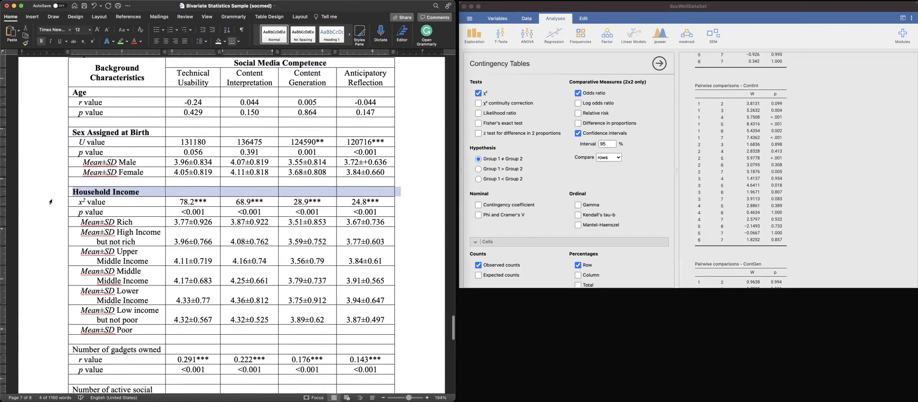
click(55, 284)
key(super+b)
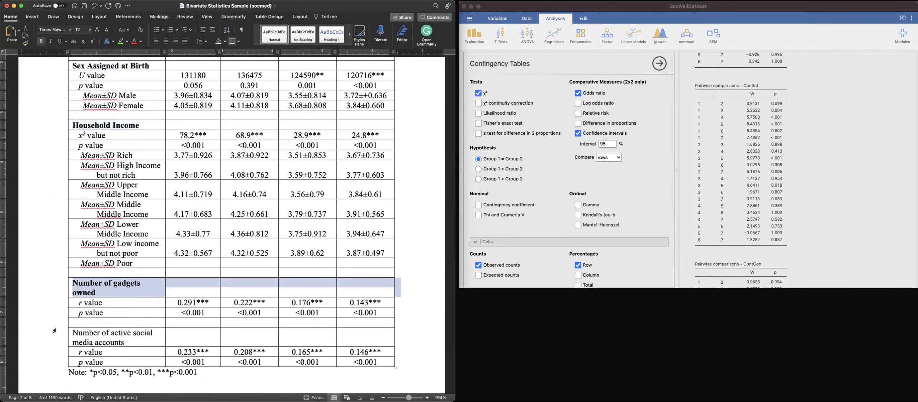
click(54, 331)
key(super+b)
- Look over Table 1's background characteristics from Age down to the number of active social media accounts
scroll(62, 254, up, 1)
scroll(62, 253, up, 7)
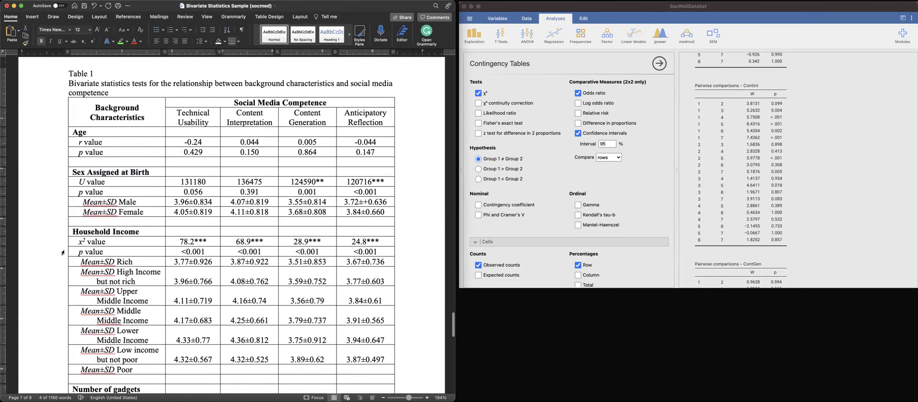
click(62, 211)
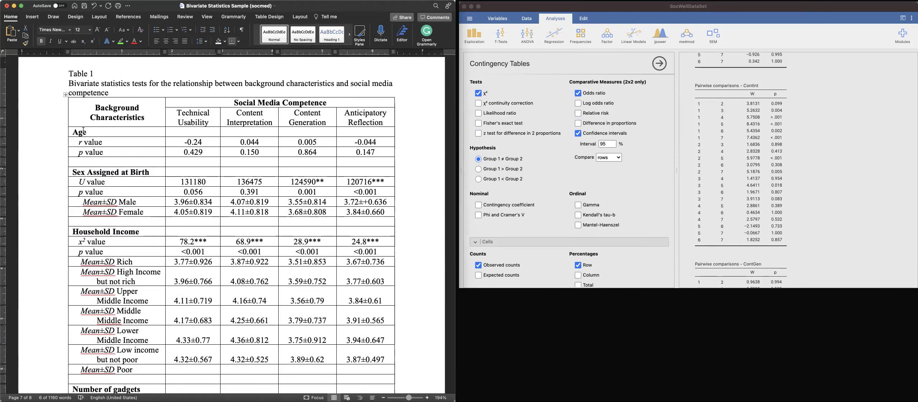
scroll(383, 131, down, 5)
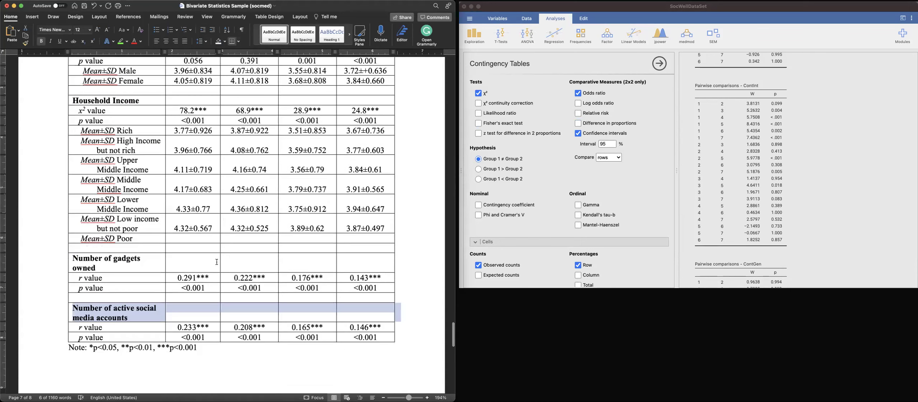
scroll(240, 194, down, 1)
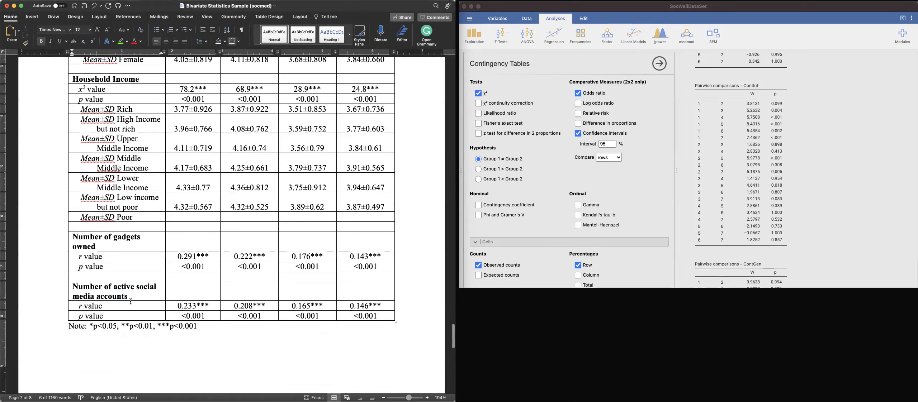
scroll(140, 301, up, 1)
scroll(147, 299, up, 10)
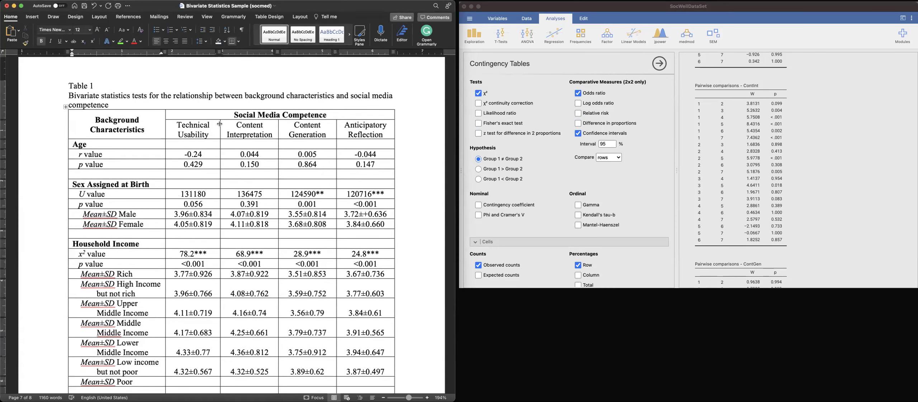
- Highlight the r value and p value rows under Age in Table 1 to examine how correlations are reported
click(73, 156)
click(52, 158)
click(50, 166)
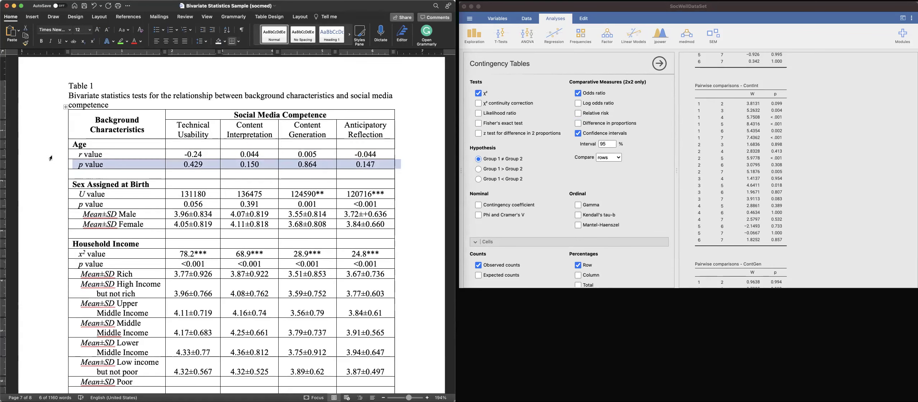
click(50, 159)
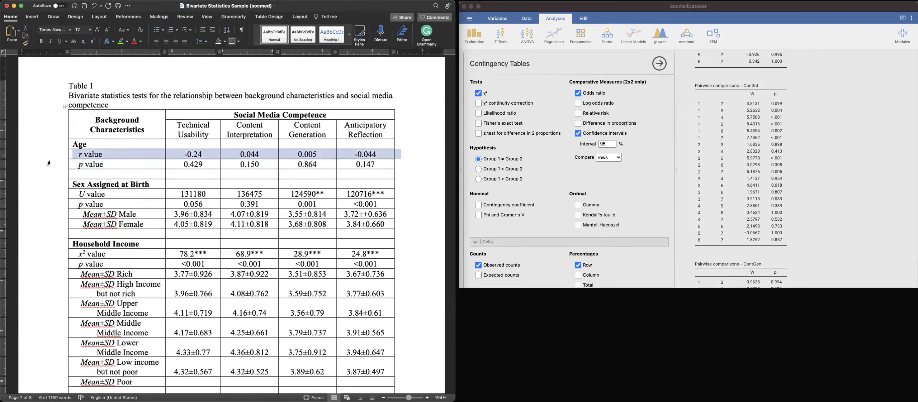
click(49, 164)
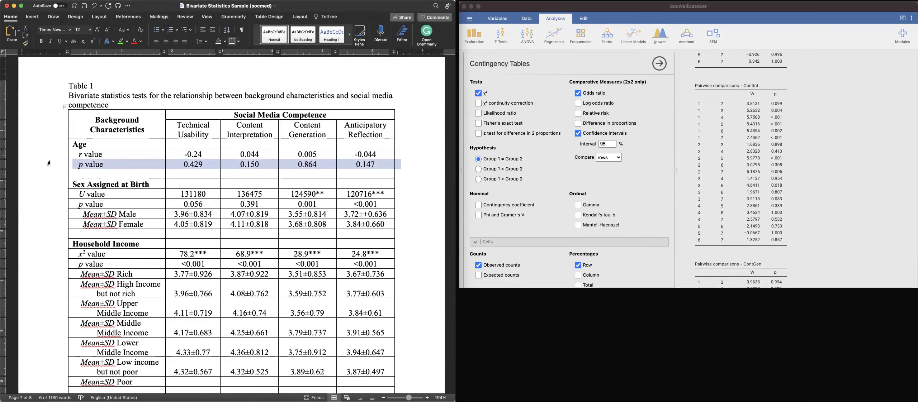
- Switch to jamovi and find the Correlation Matrix in the results
click(754, 169)
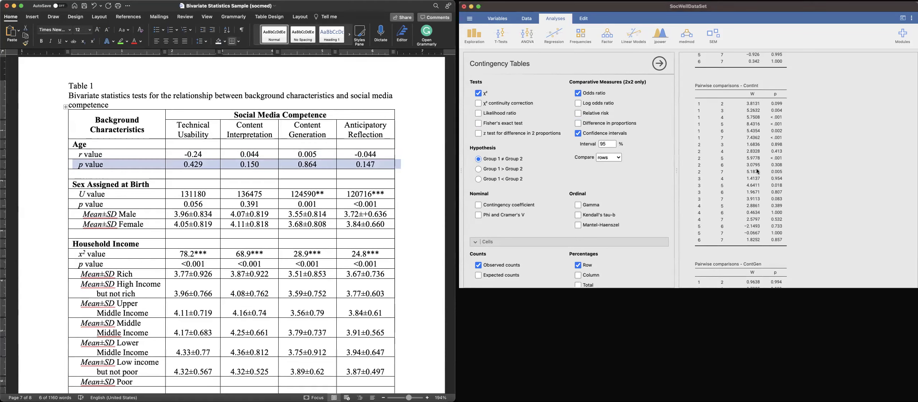
scroll(758, 172, down, 10)
scroll(758, 172, up, 15)
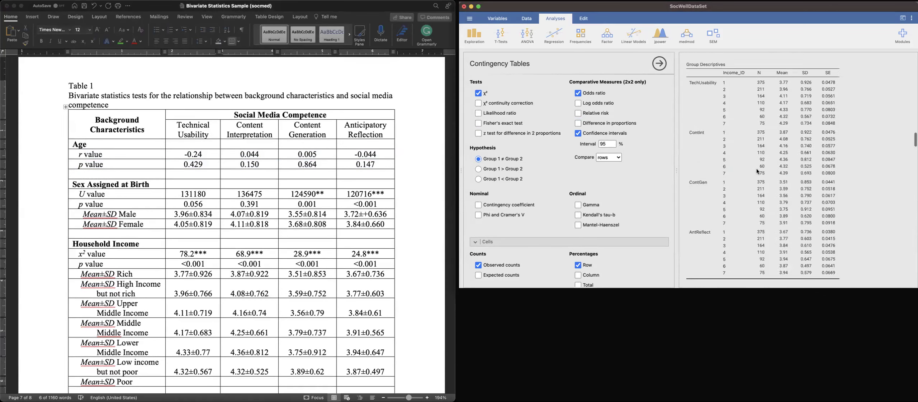
scroll(758, 172, down, 8)
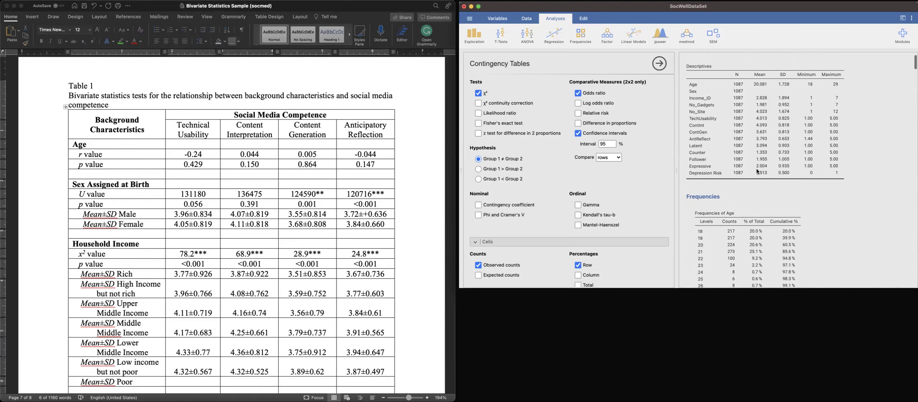
scroll(757, 172, down, 8)
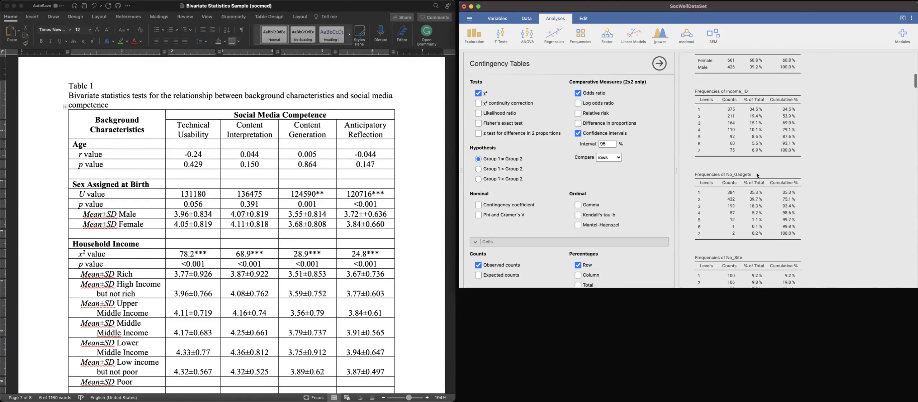
scroll(757, 175, down, 8)
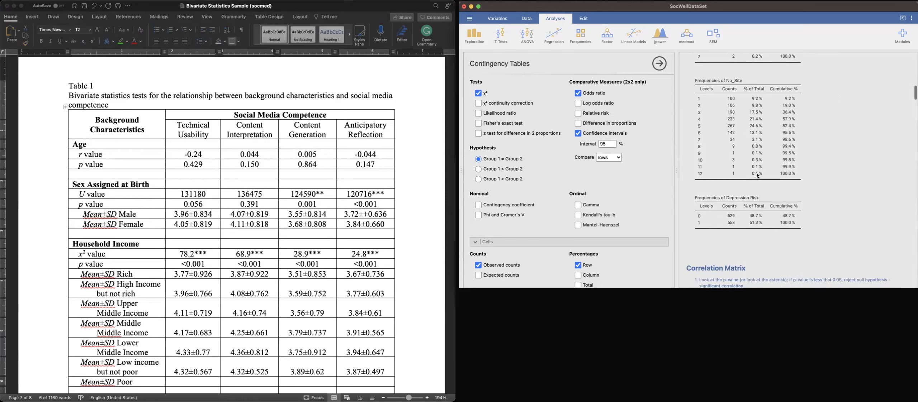
scroll(757, 174, down, 1)
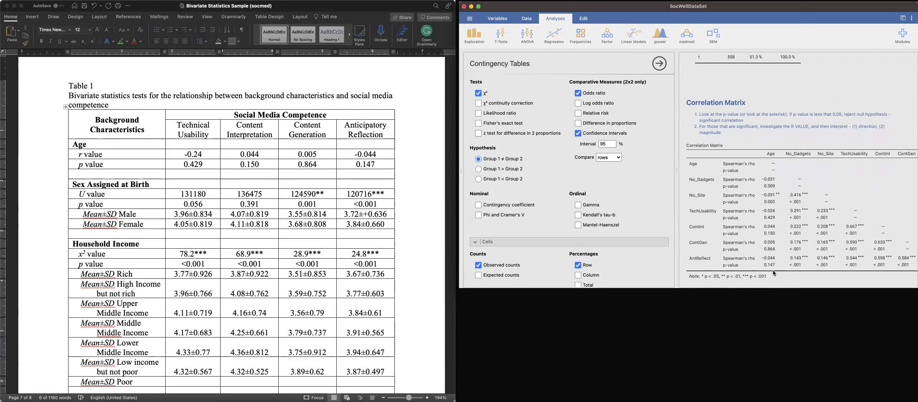
- Highlight Age's r values and p values in the Word table and compare them with the Age column of jamovi's Correlation Matrix
click(208, 152)
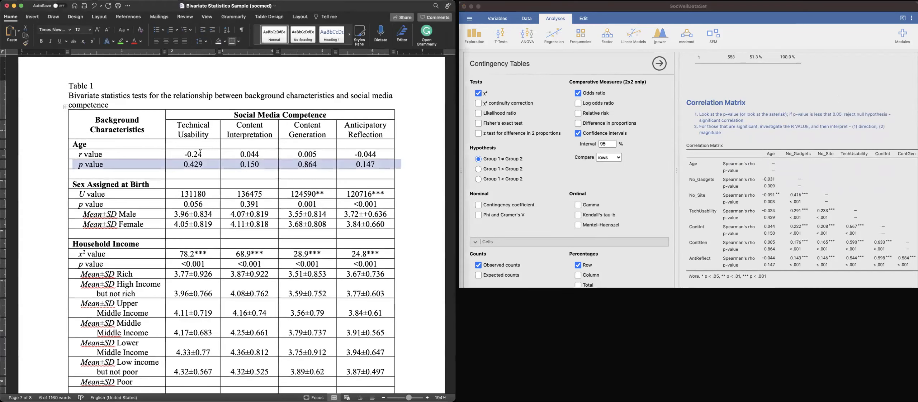
click(181, 154)
drag(181, 154, 365, 155)
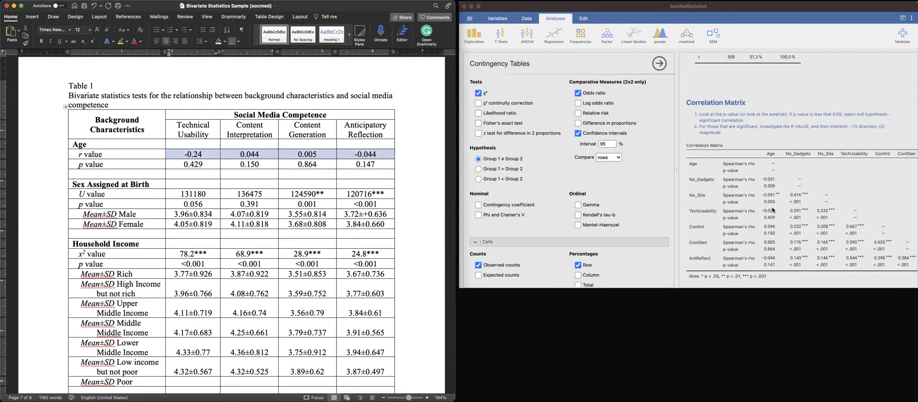
click(774, 219)
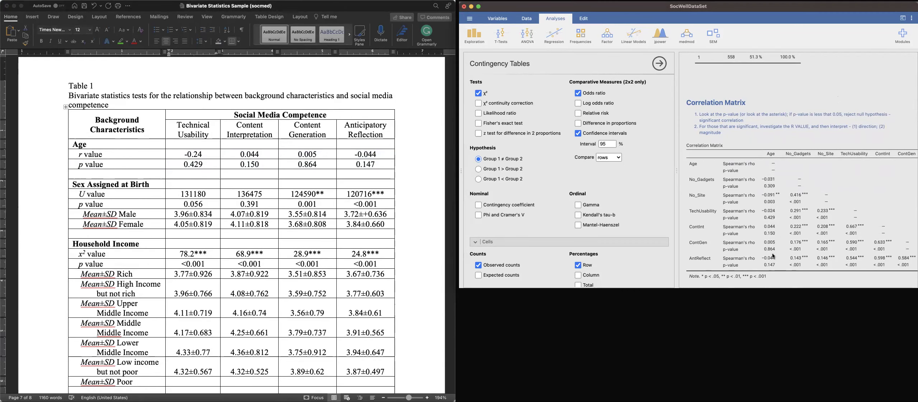
click(137, 157)
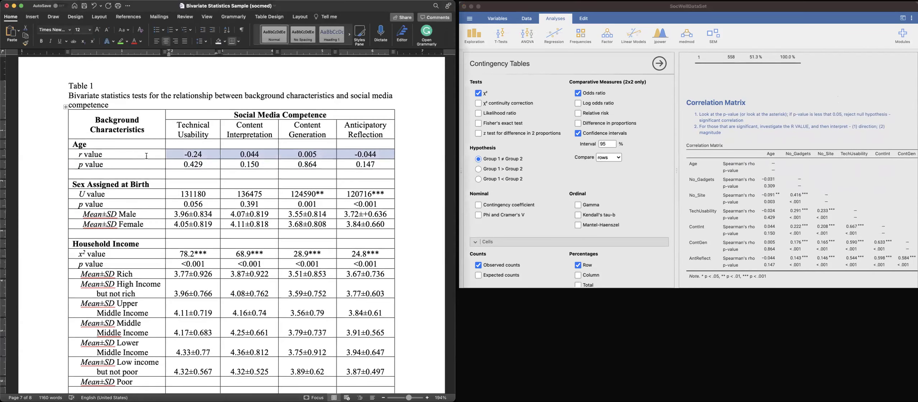
click(194, 166)
shift+click(370, 164)
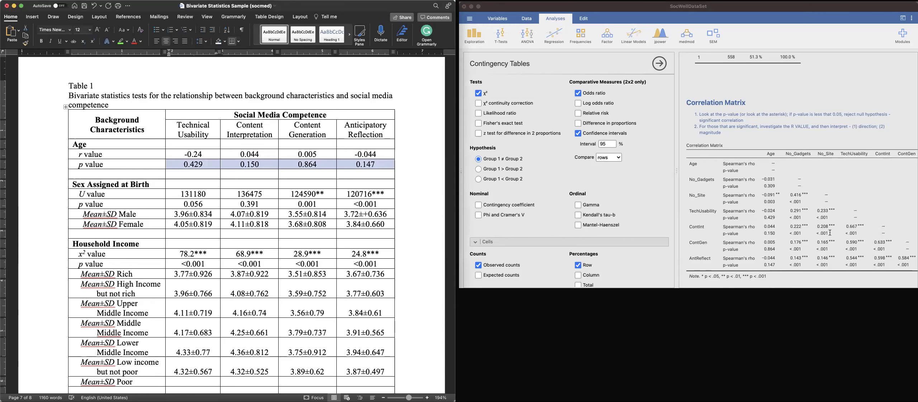
click(303, 184)
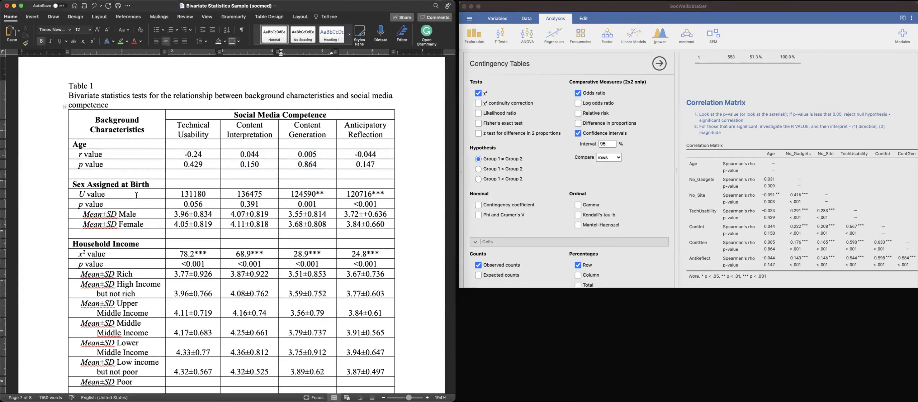
- Highlight the significance note beneath Table 1 and the r values for Number of gadgets owned to examine the asterisks
scroll(137, 195, down, 1)
scroll(137, 195, down, 10)
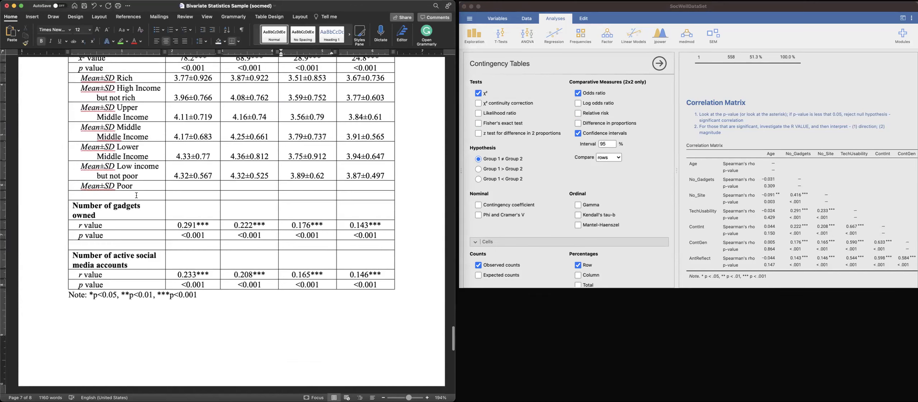
click(96, 174)
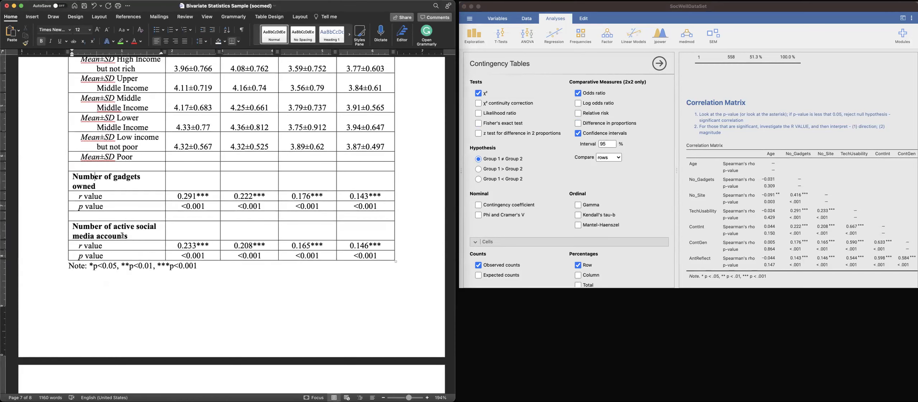
click(55, 269)
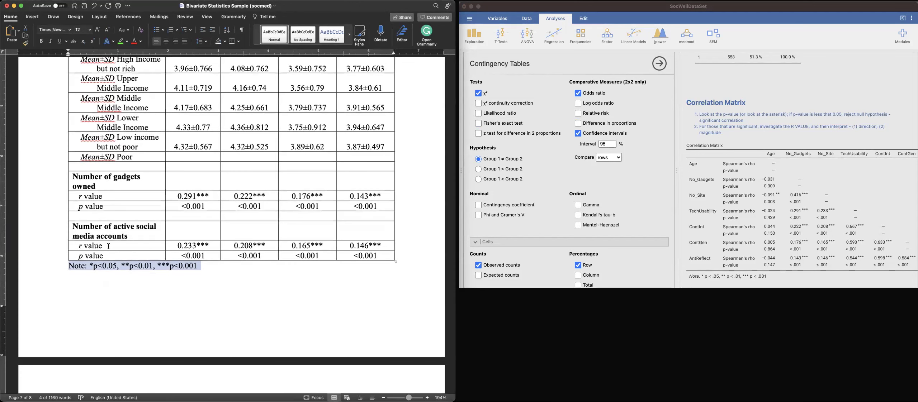
click(109, 246)
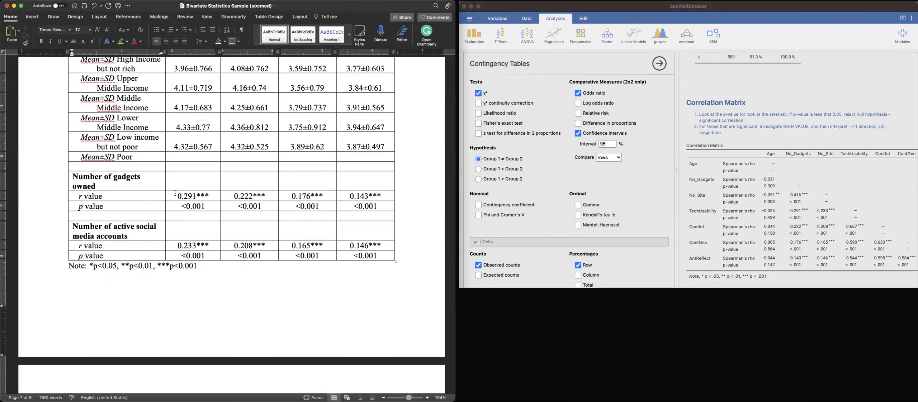
drag(175, 193, 355, 196)
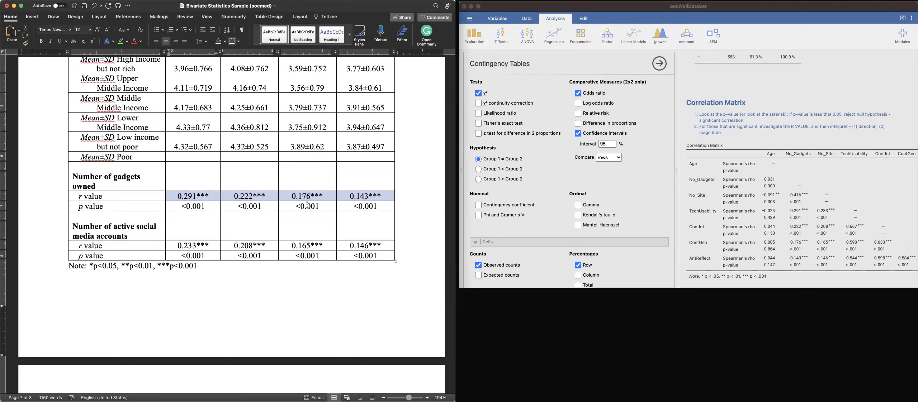
- Try 0.143 as the Content Generation r value for gadgets owned, restore 0.176, and undo the accidental row resize
double_click(302, 194)
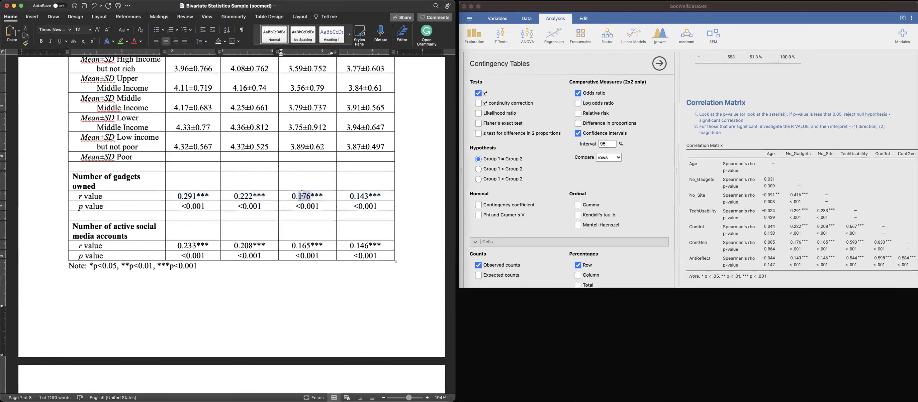
key(BackSpace)
text(43)
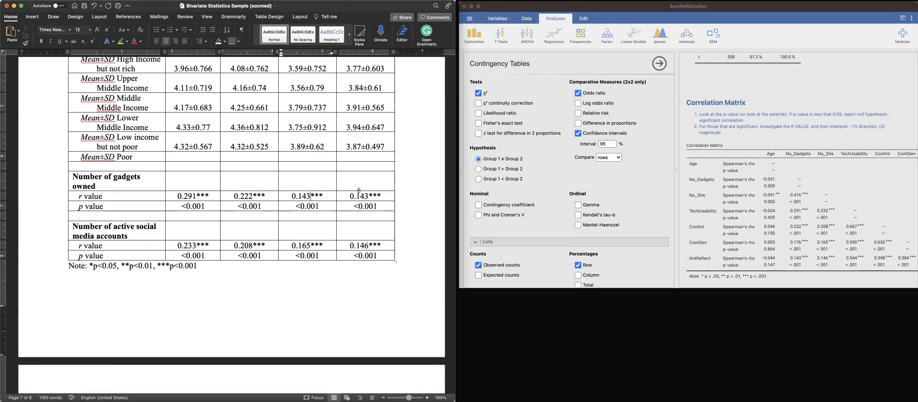
drag(310, 196, 302, 196)
text(176)
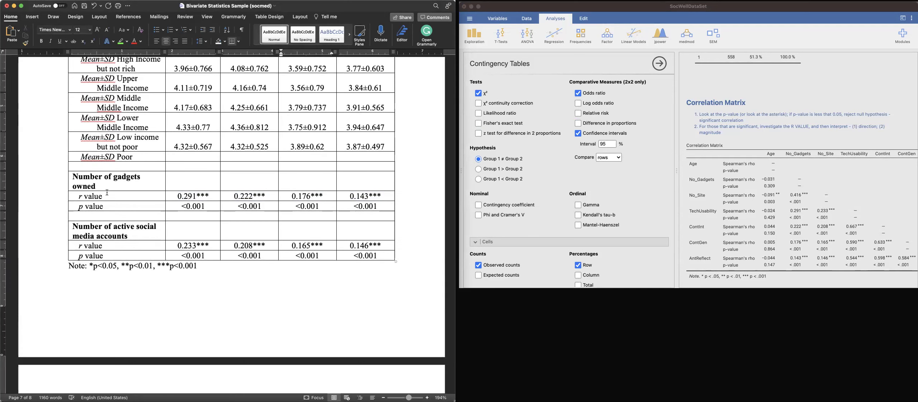
drag(167, 191, 167, 194)
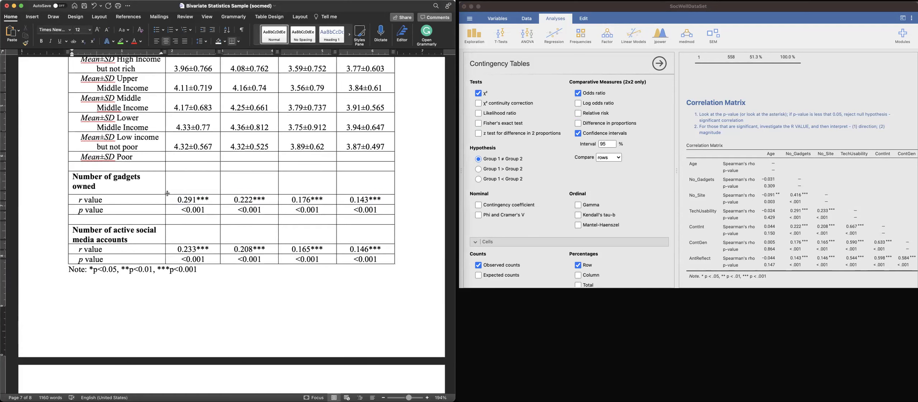
key(super+z)
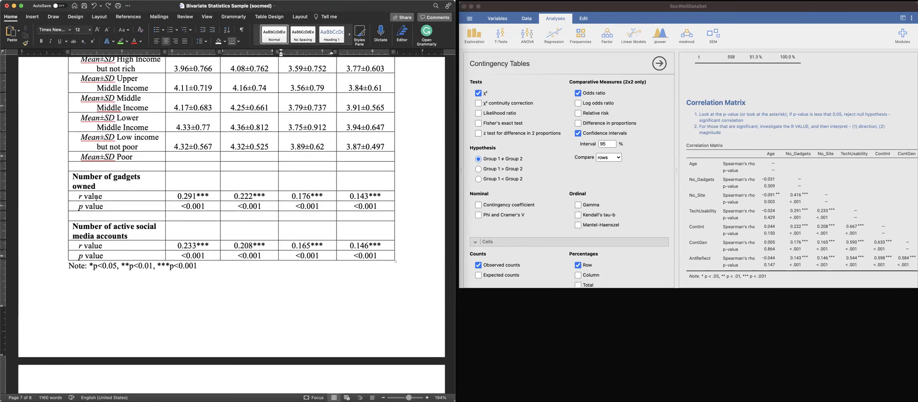
- Highlight the r and p rows for Number of gadgets owned, and the U, p and Mean±SD rows for Sex Assigned at Birth in Table 1
click(49, 197)
click(50, 207)
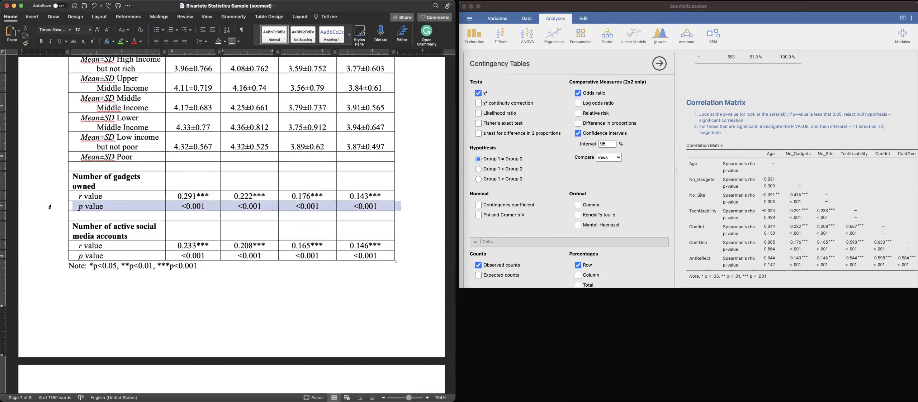
scroll(50, 207, up, 3)
scroll(50, 207, up, 7)
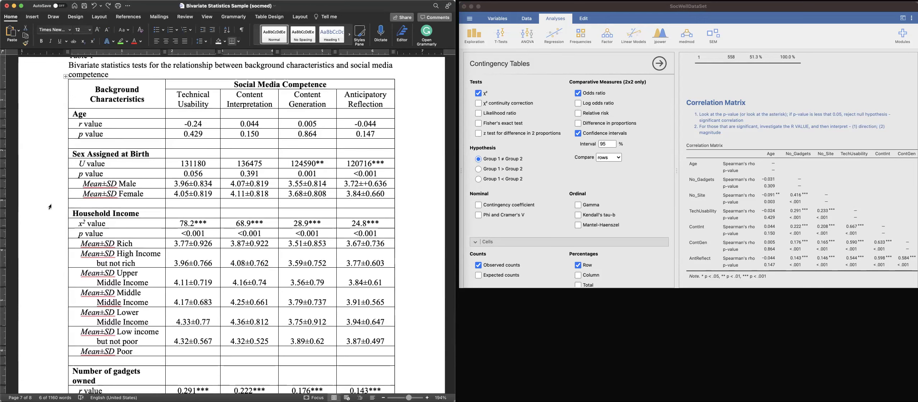
click(52, 163)
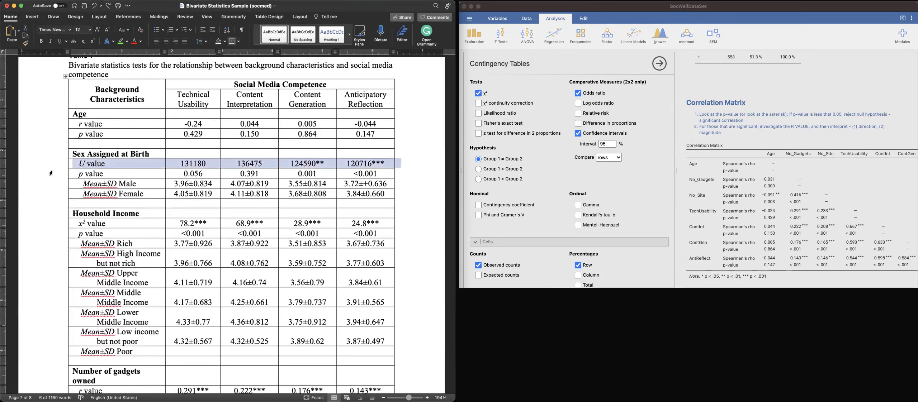
click(50, 175)
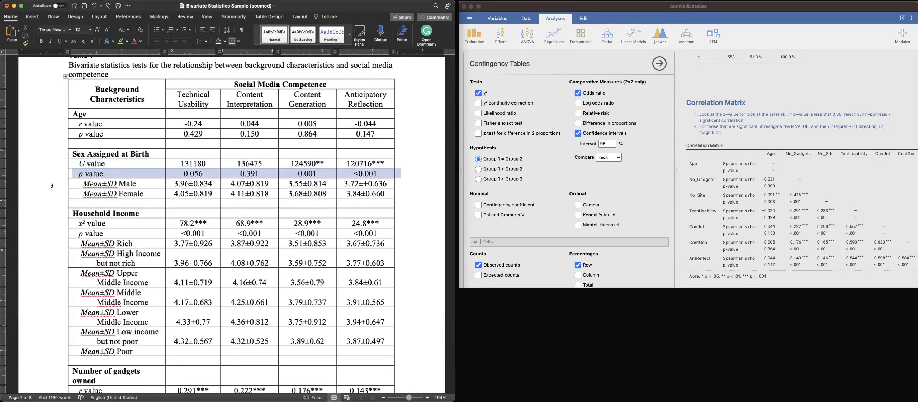
click(52, 184)
click(51, 197)
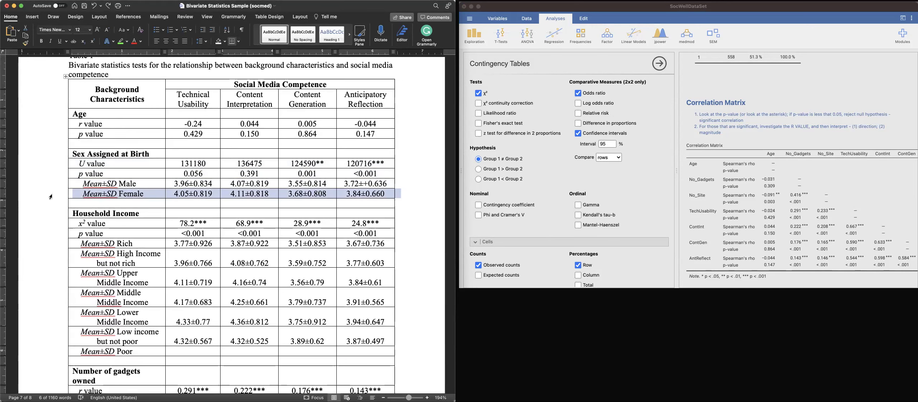
- Highlight the U value row and the heading row of Sex Assigned at Birth to examine how the test statistic is labelled
click(82, 163)
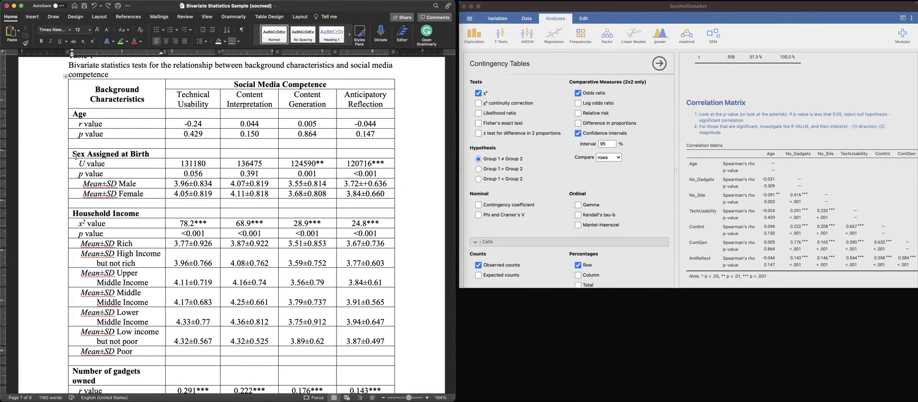
click(48, 164)
click(47, 156)
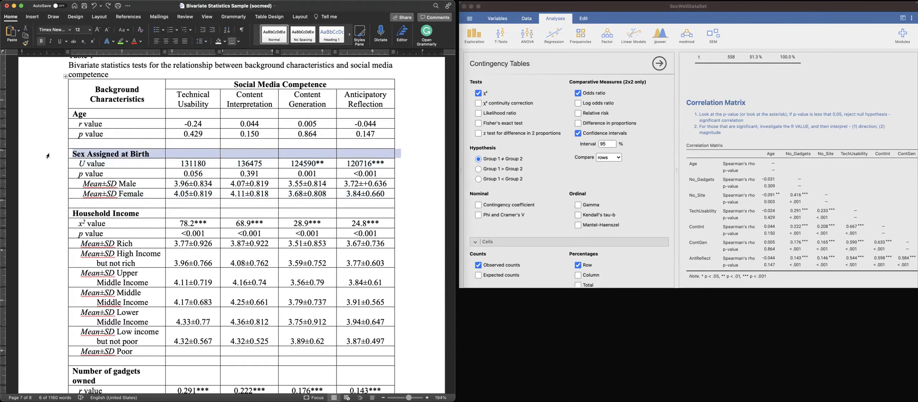
click(137, 170)
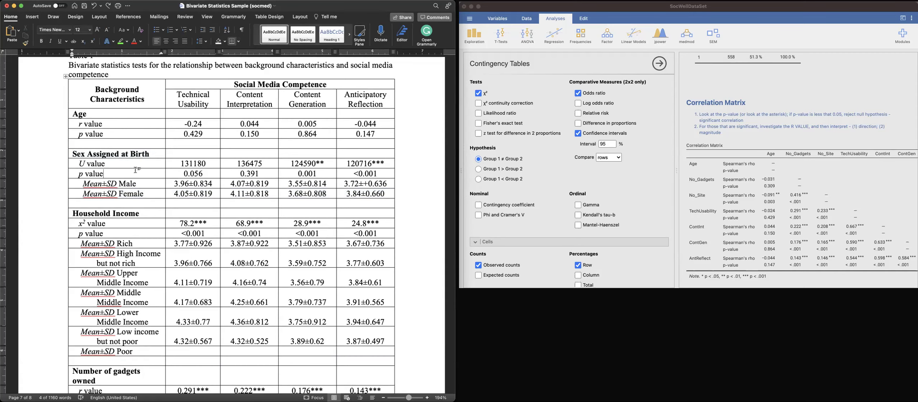
- Compare the layout of Table 4 on demographic profile and COVID-19 anxiety with that of Table 1 on social media competence
scroll(135, 170, down, 10)
scroll(136, 170, up, 5)
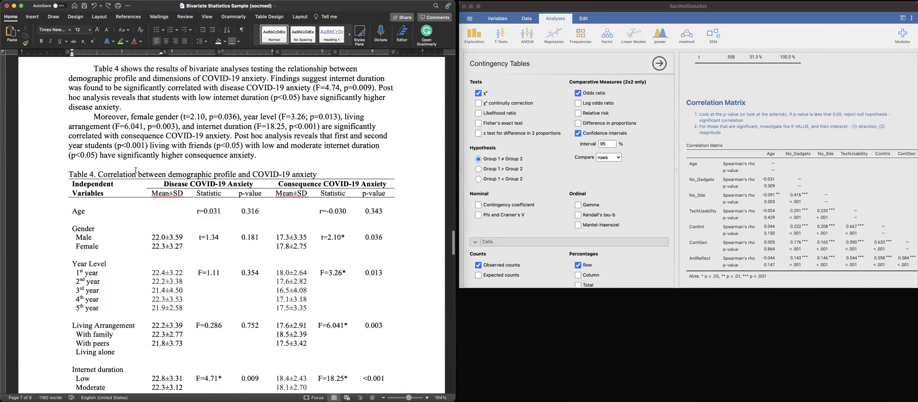
scroll(136, 170, down, 3)
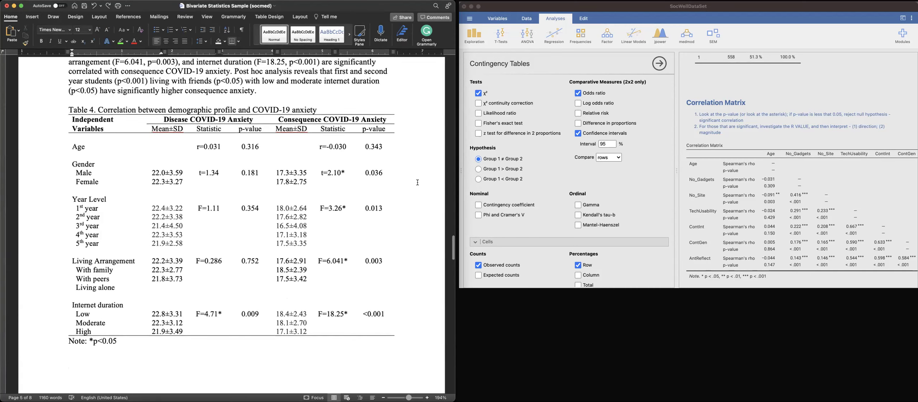
scroll(390, 228, down, 1)
scroll(391, 227, down, 10)
scroll(391, 228, down, 15)
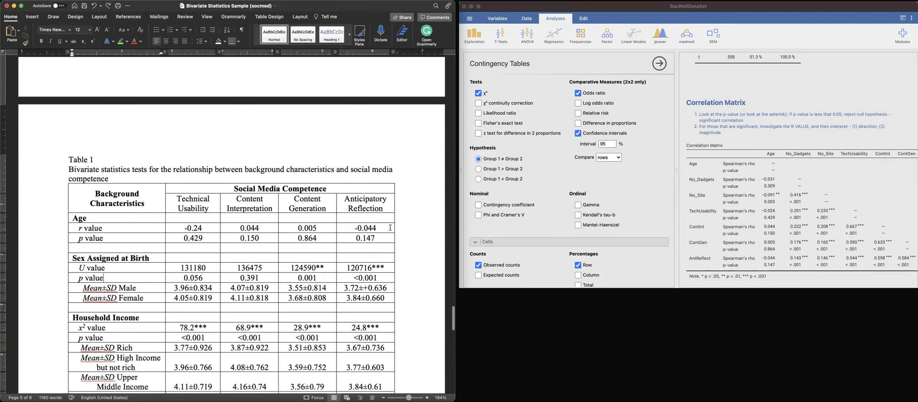
scroll(169, 190, up, 5)
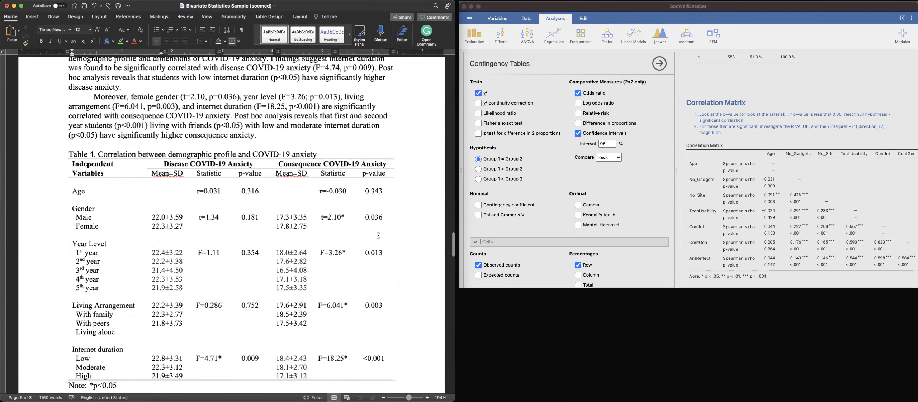
scroll(382, 236, down, 15)
scroll(379, 236, down, 3)
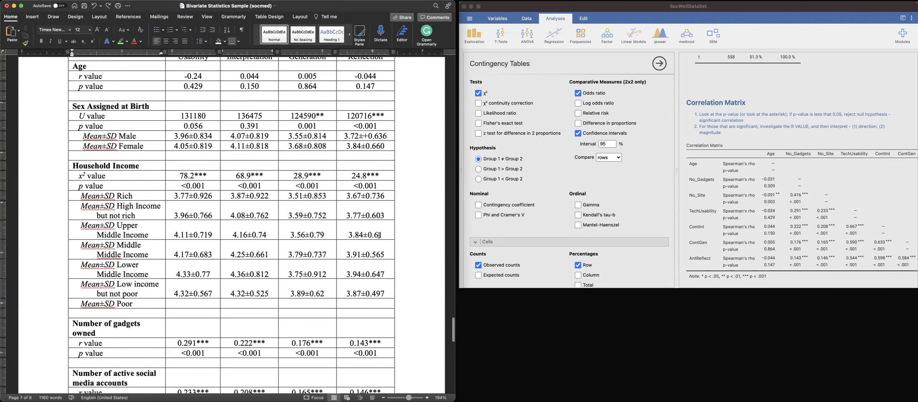
scroll(323, 230, up, 2)
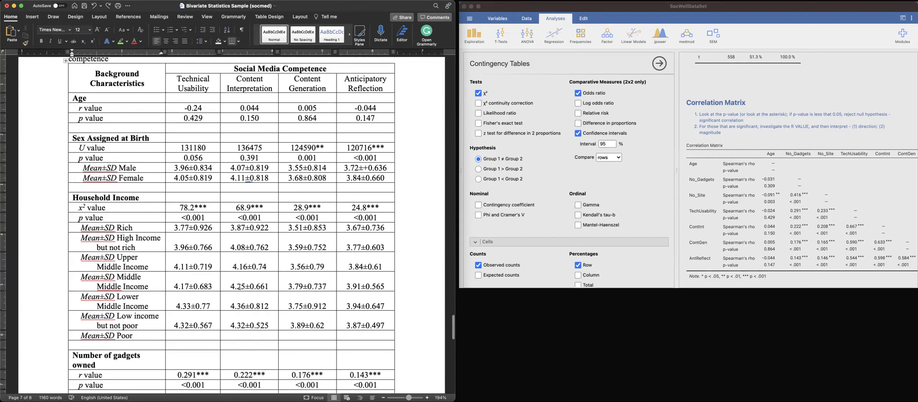
- Switch to jamovi and open the Independent Samples T-Test results with the Mann-Whitney U statistics and Group Descriptives
click(824, 192)
scroll(823, 192, down, 10)
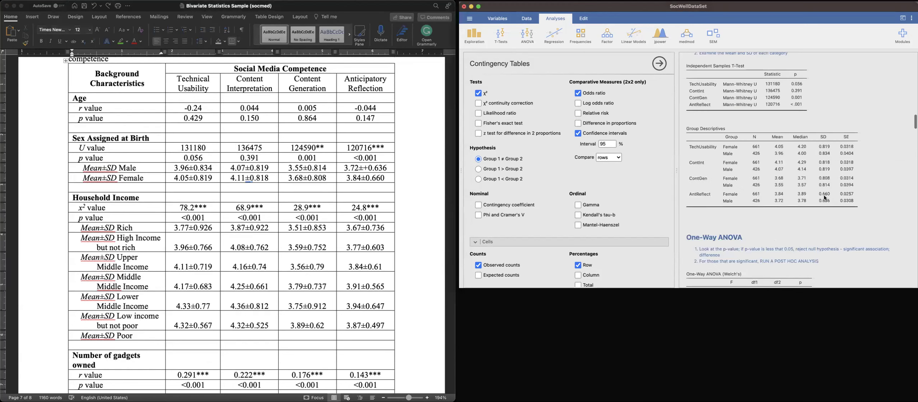
click(766, 145)
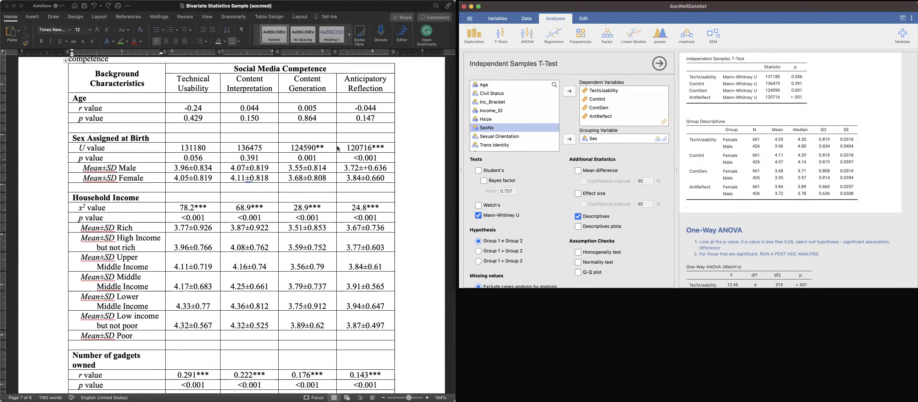
- Return to Word and examine the asterisks on the Content Generation and Anticipatory Reflection U values, and the row's U label
click(325, 148)
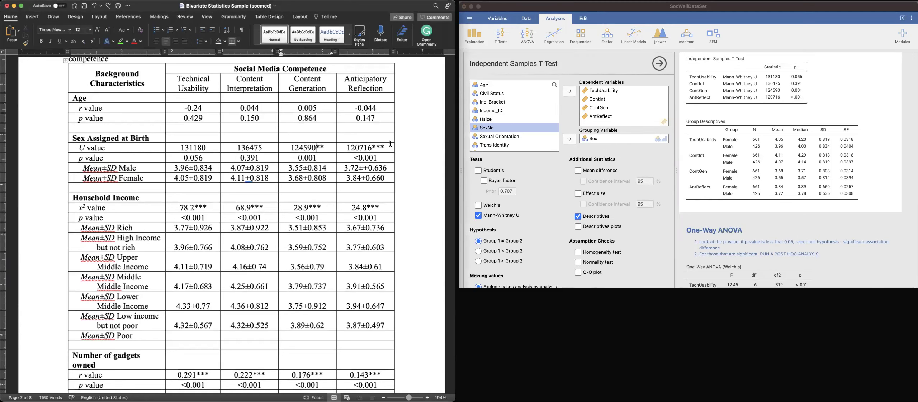
double_click(377, 144)
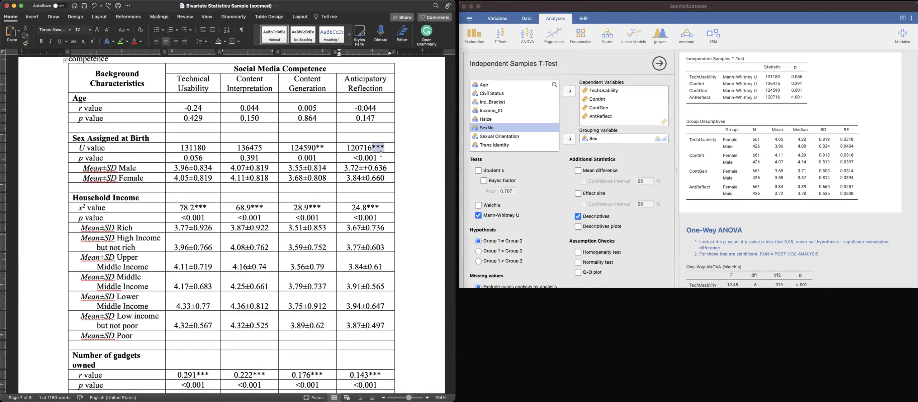
click(381, 154)
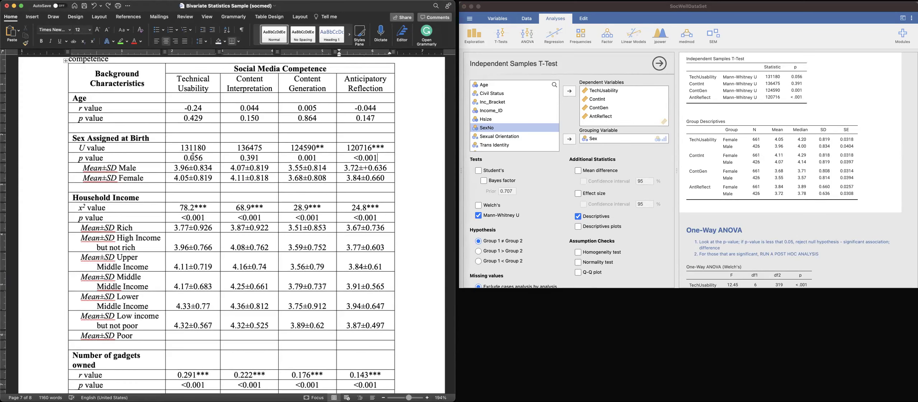
click(47, 148)
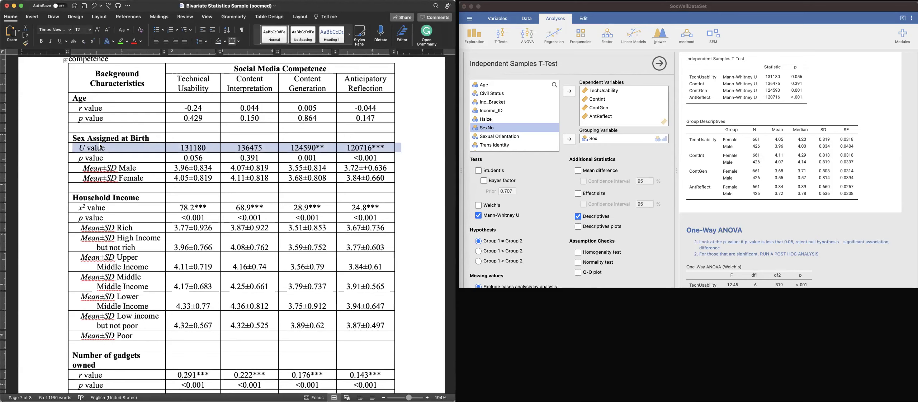
double_click(83, 147)
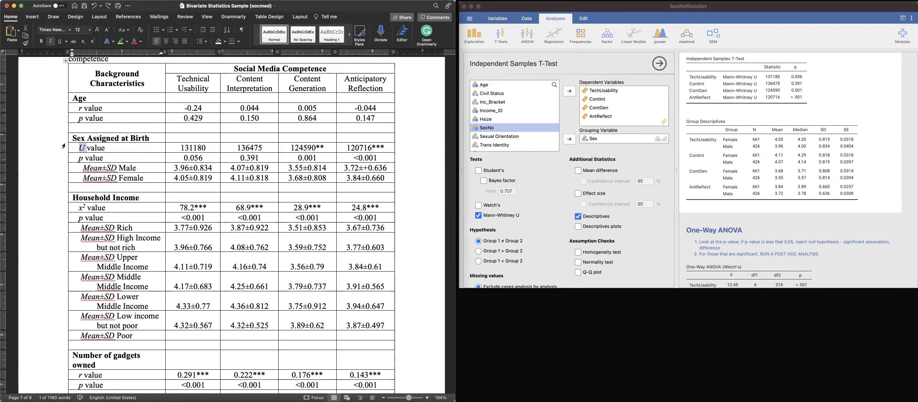
- Highlight the Mean±SD Male and Female rows, their labels and their values under Sex Assigned at Birth for review
click(51, 168)
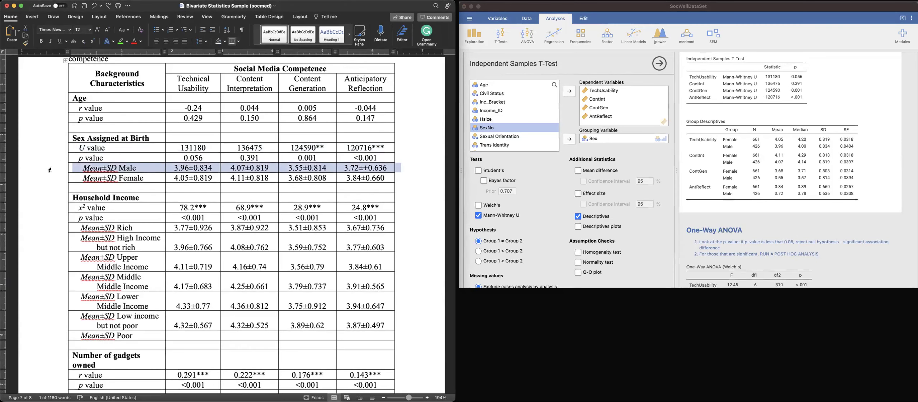
click(48, 177)
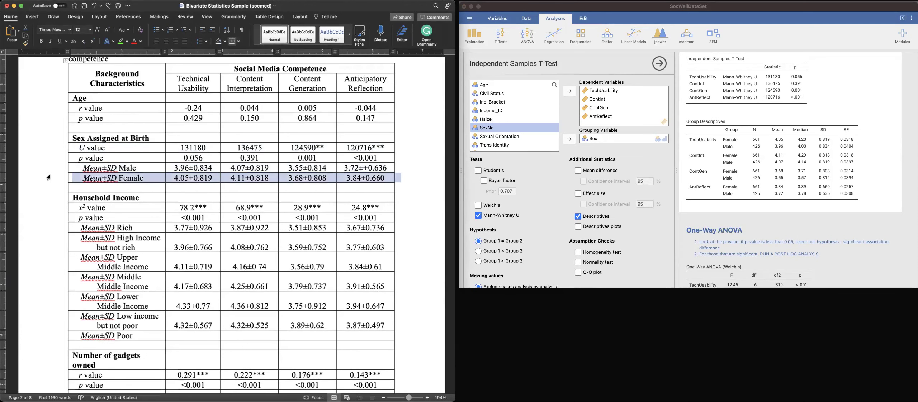
click(92, 168)
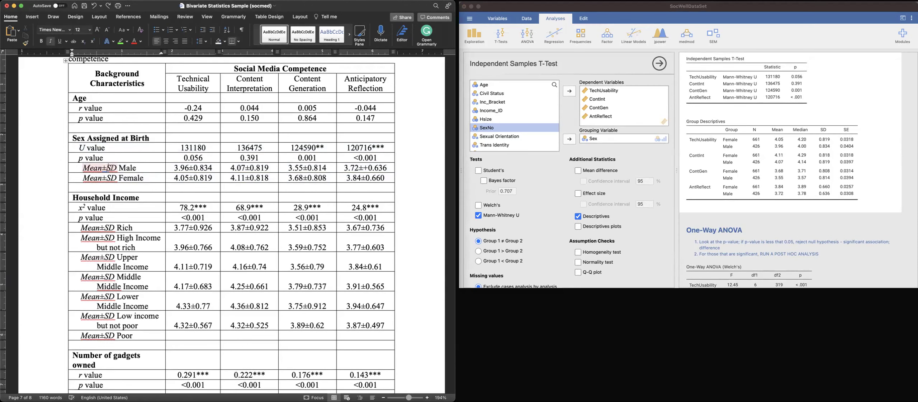
double_click(130, 168)
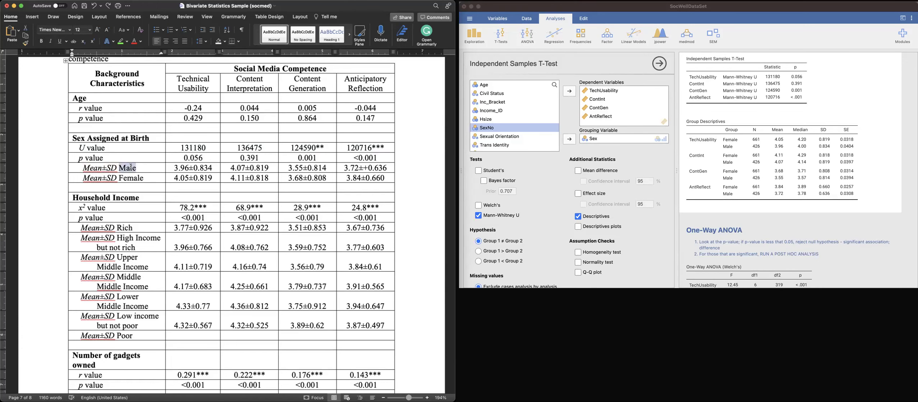
double_click(131, 176)
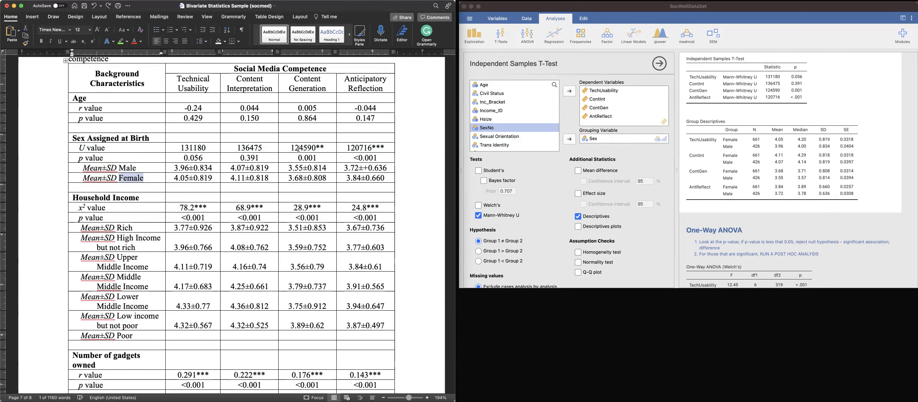
drag(190, 168, 373, 178)
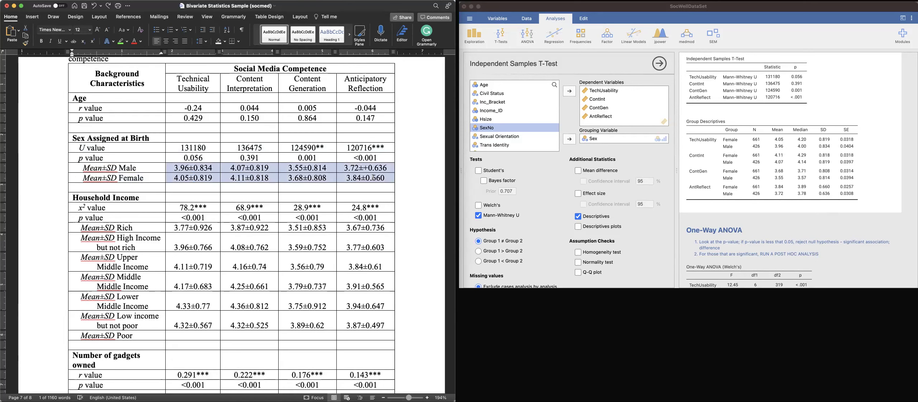
click(248, 267)
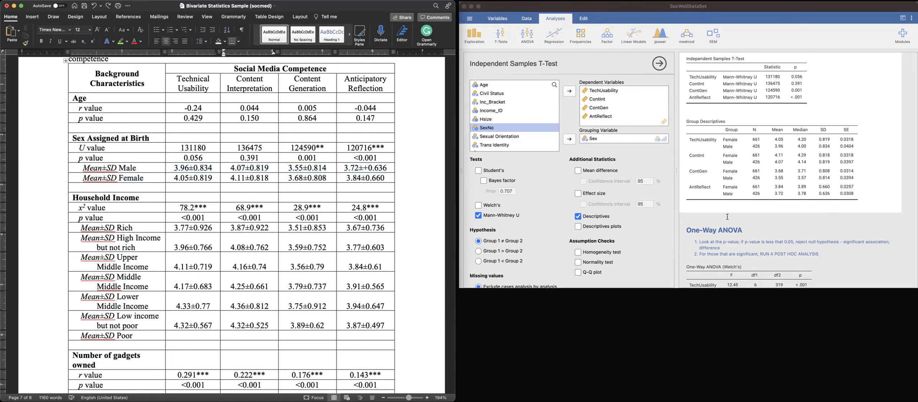
- Find the Kruskal-Wallis table in the jamovi results and open its One-Way ANOVA (Non-parametric) analysis
scroll(727, 217, down, 15)
scroll(728, 217, down, 10)
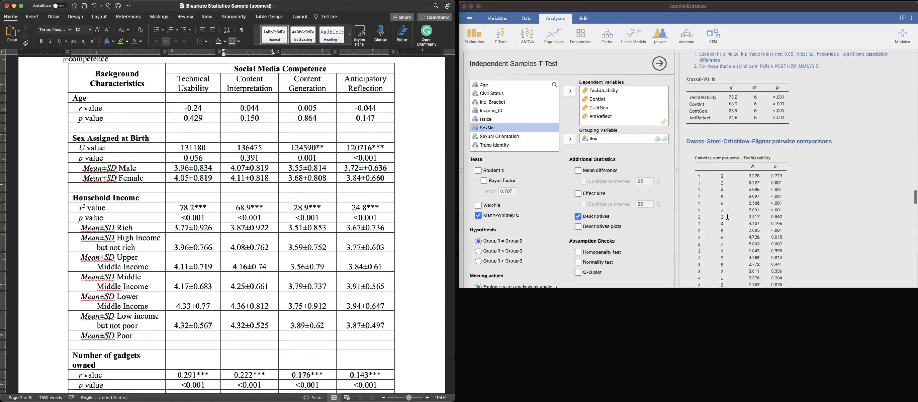
click(736, 112)
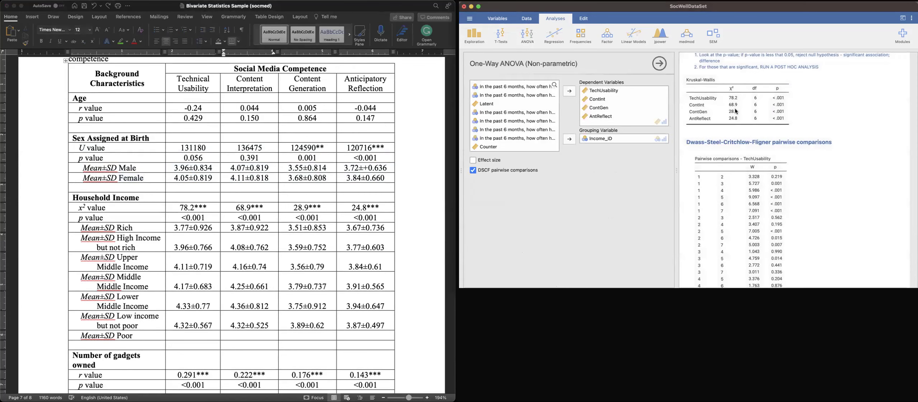
- Highlight Household Income's x² values and p values in the Word table to compare them with the Kruskal-Wallis results
scroll(191, 236, down, 1)
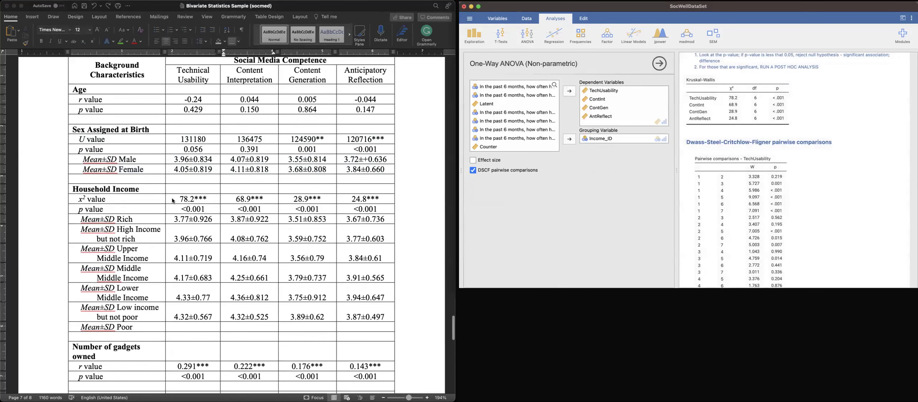
click(177, 197)
drag(178, 197, 364, 198)
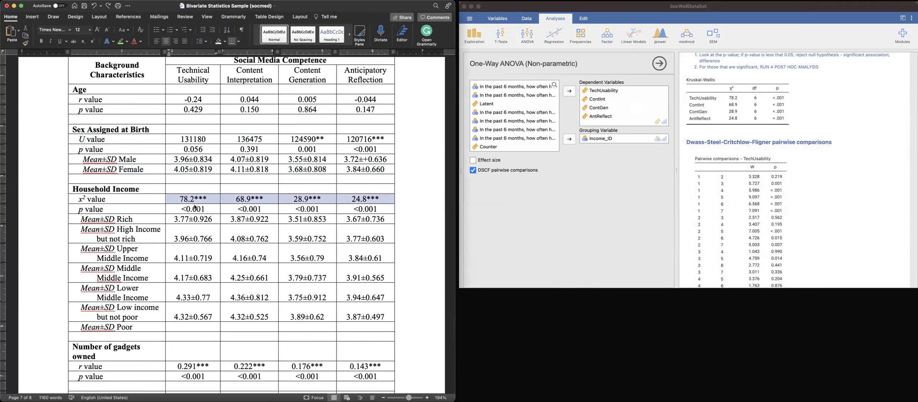
drag(177, 210, 372, 206)
- Highlight all Household Income Mean±SD rows from Rich to Poor in Table 1
scroll(371, 206, up, 2)
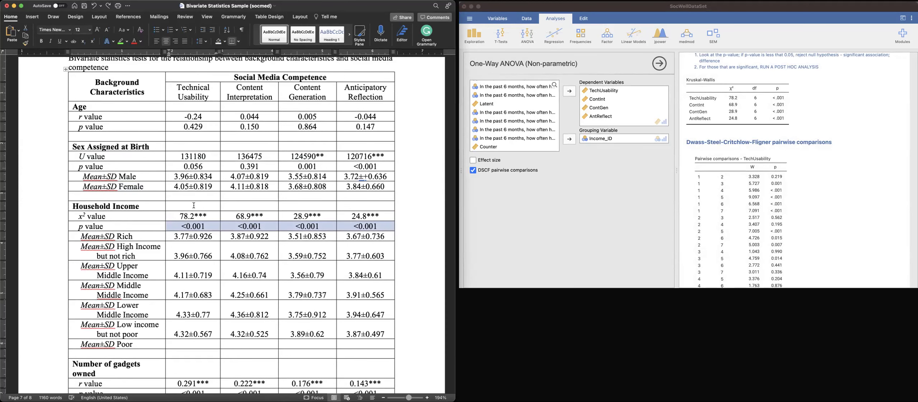
click(48, 240)
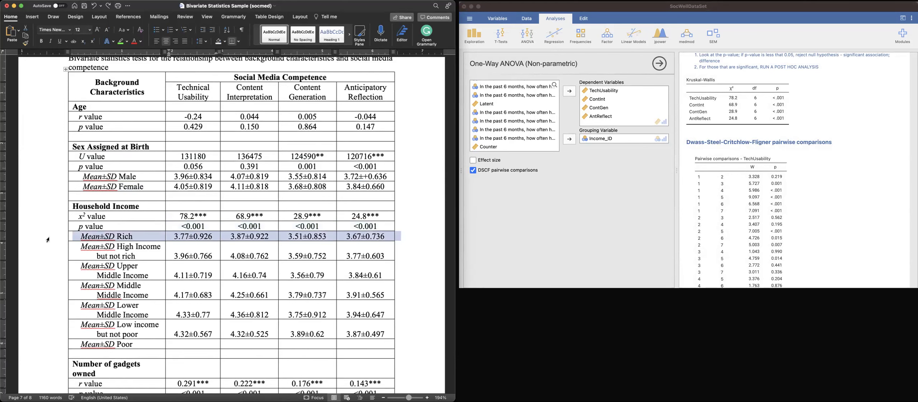
scroll(47, 240, down, 2)
shift+click(46, 327)
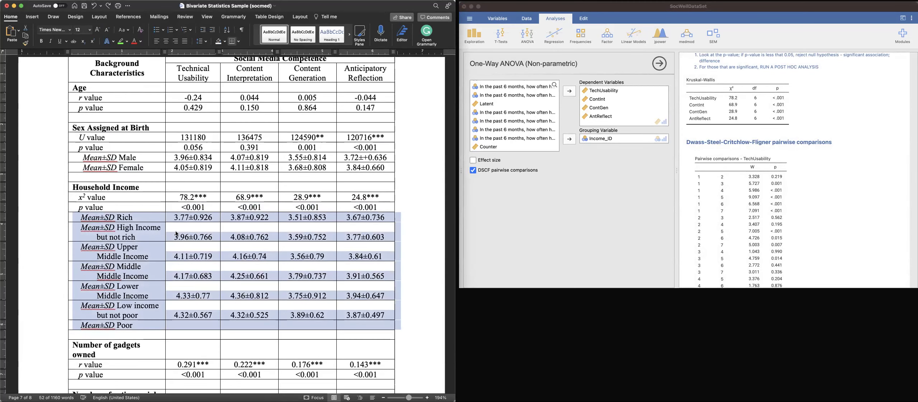
- Find the Descriptives table in the jamovi results and examine the means and SDs by Income_ID
scroll(753, 148, down, 10)
scroll(754, 149, down, 15)
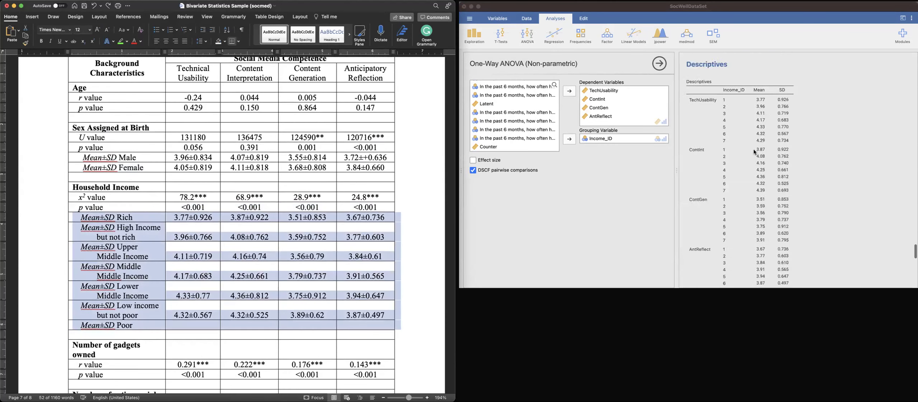
click(757, 117)
scroll(757, 116, up, 5)
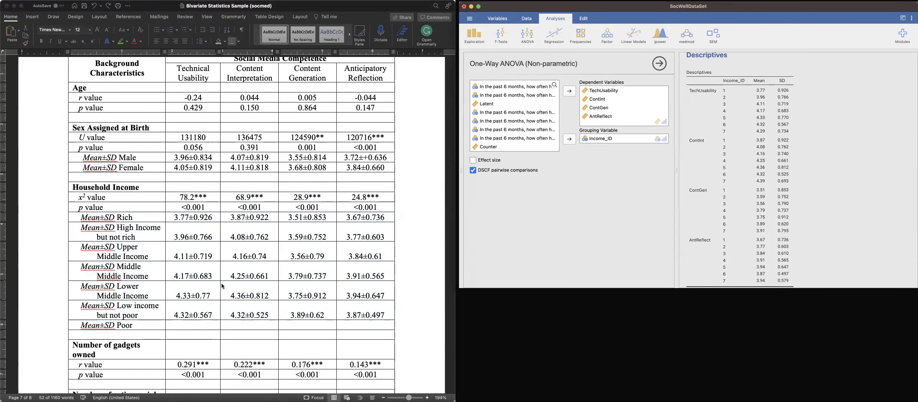
- Highlight Household Income's Mean±SD values across the four competence columns in Table 1 to compare their order with the jamovi Descriptives
shift+click(204, 221)
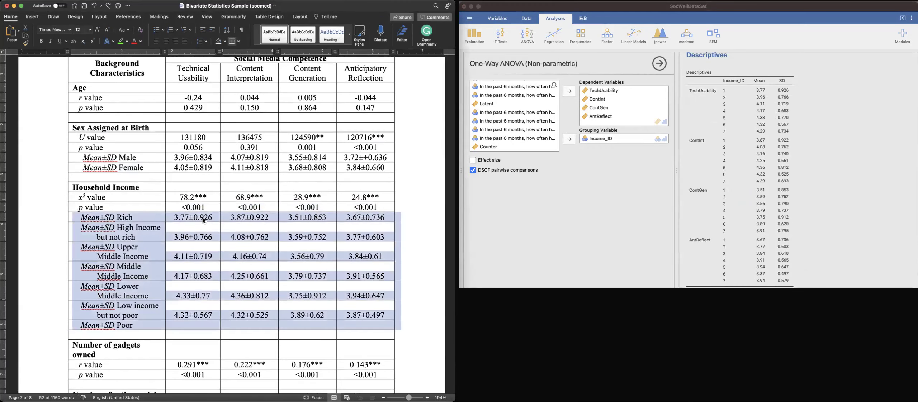
click(215, 263)
scroll(215, 263, up, 2)
scroll(215, 263, up, 10)
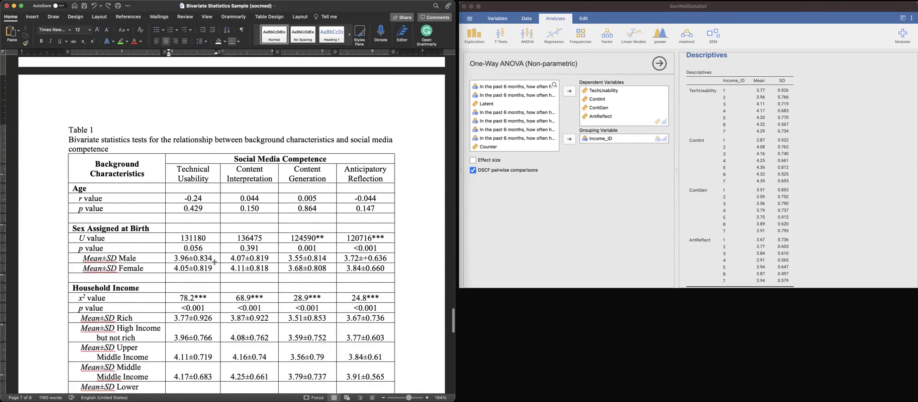
scroll(215, 263, down, 10)
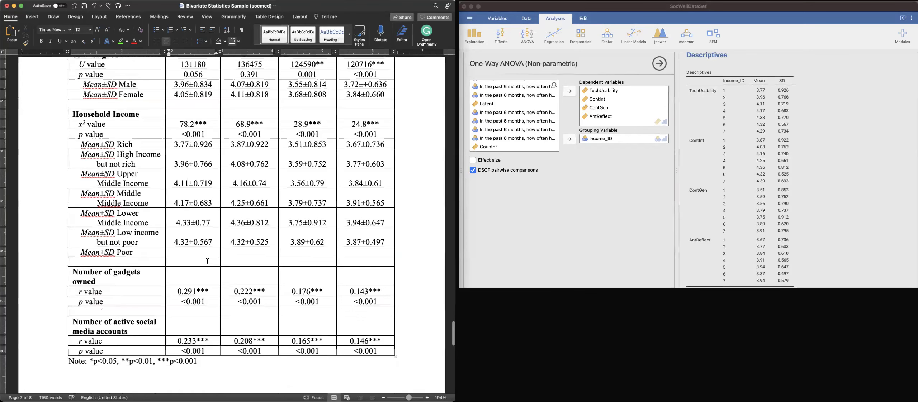
scroll(207, 262, up, 1)
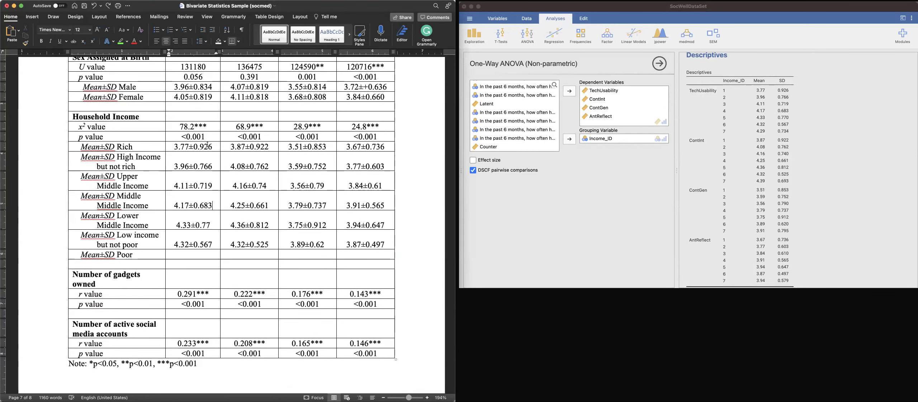
drag(188, 146, 309, 165)
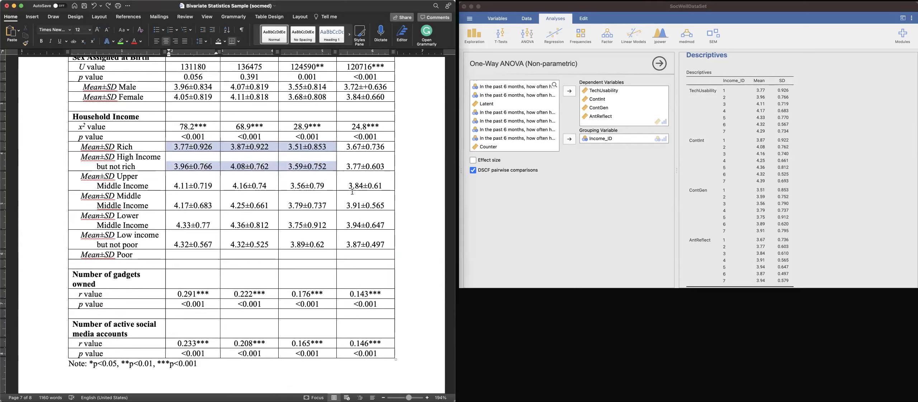
drag(361, 208, 360, 235)
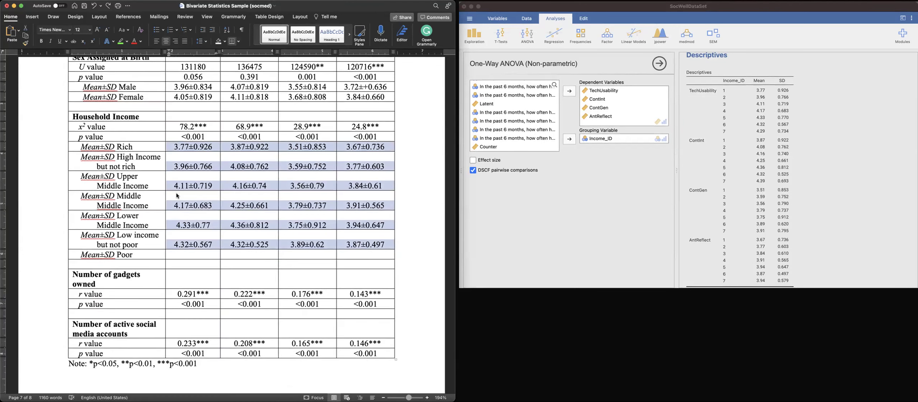
- Try reordering Technical Usability's Household Income values by moving 3.77±0.926 to Poor and 3.96±0.766 to Low income but not poor
click(179, 155)
drag(172, 147, 209, 148)
drag(183, 200, 175, 254)
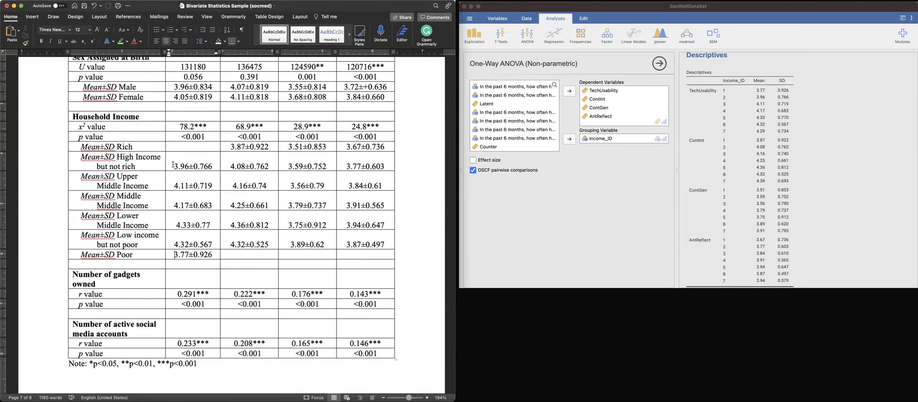
drag(172, 247, 197, 149)
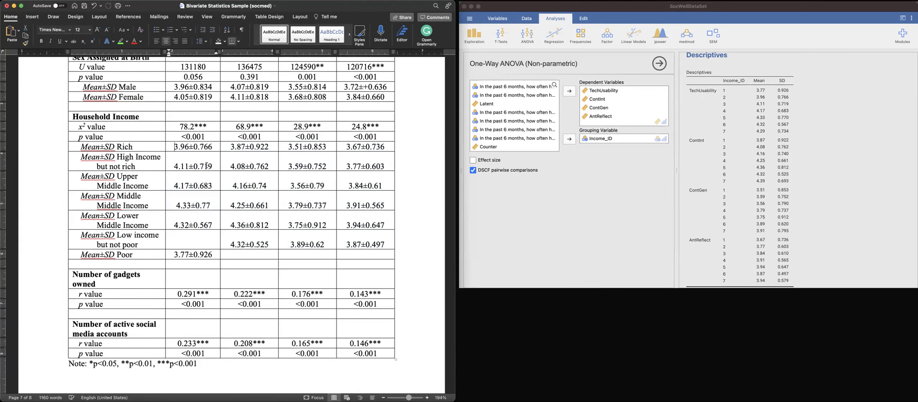
triple_click(207, 147)
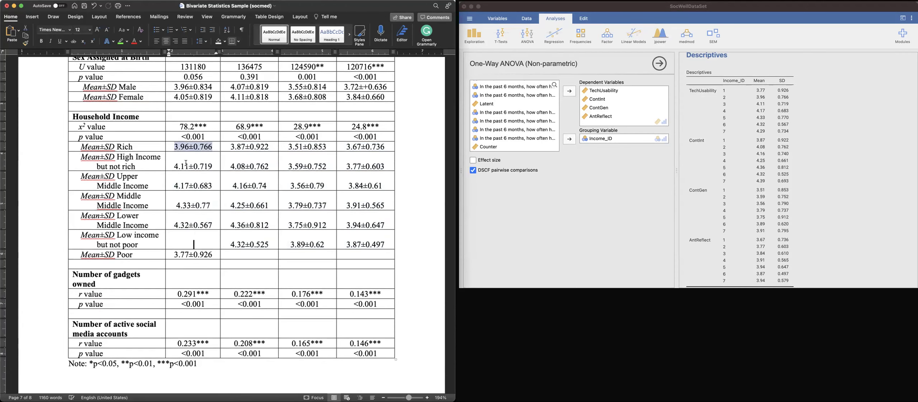
drag(215, 221, 194, 245)
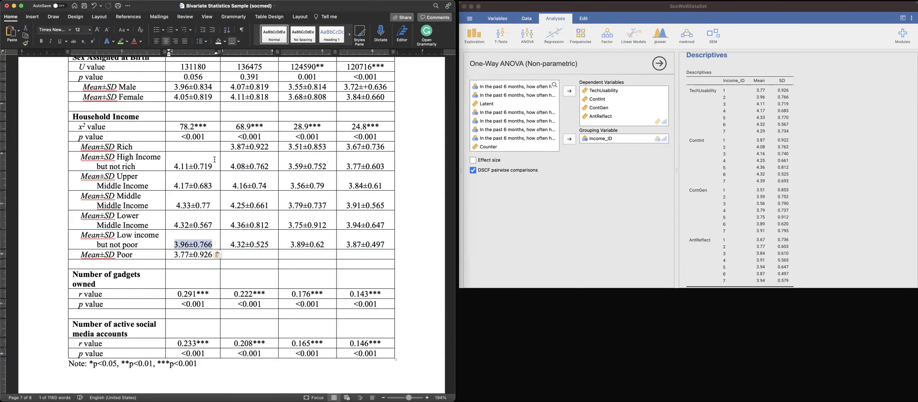
- Clear all Household Income Mean±SD values from Rich to Poor in the four competence columns of Table 1
drag(195, 146, 307, 224)
shift+click(346, 251)
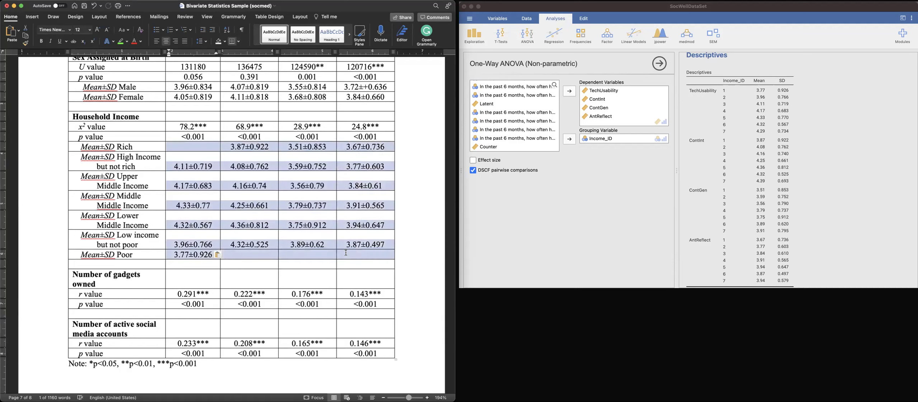
key(Delete)
scroll(347, 253, up, 2)
scroll(346, 253, up, 1)
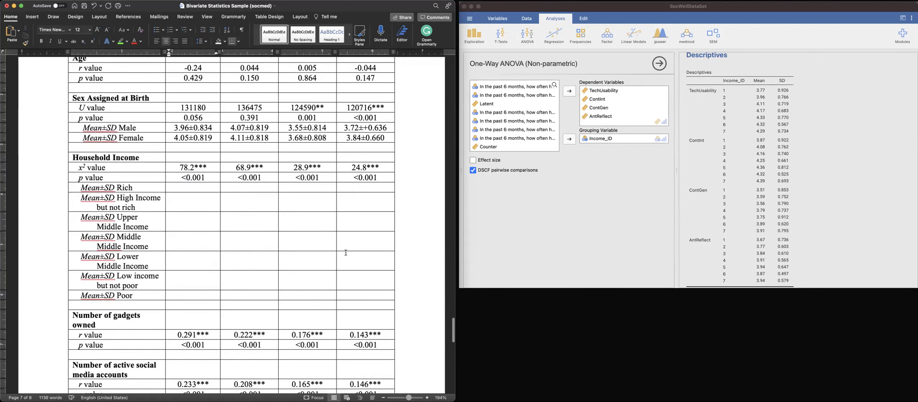
scroll(346, 253, down, 2)
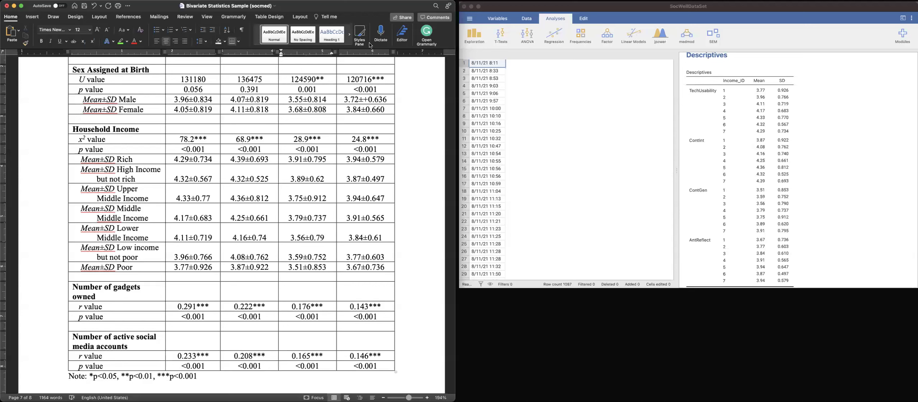
- Compare the Household Income Mean±SD values in Table 1 with the means and SDs by Income_ID in jamovi's Descriptives
click(230, 219)
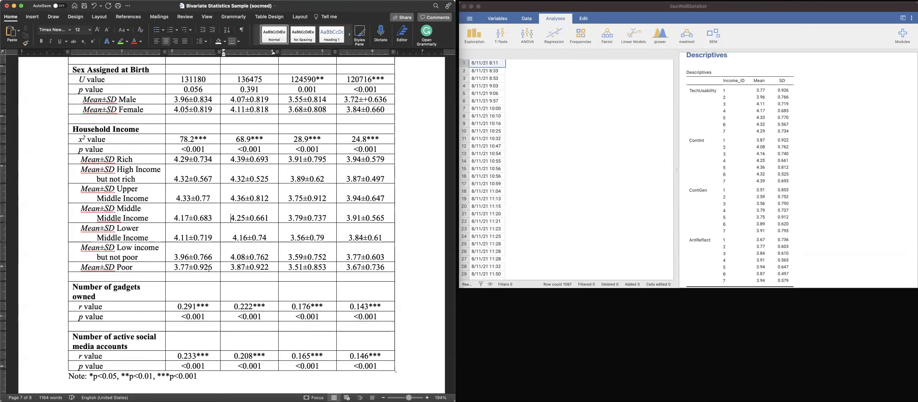
click(788, 70)
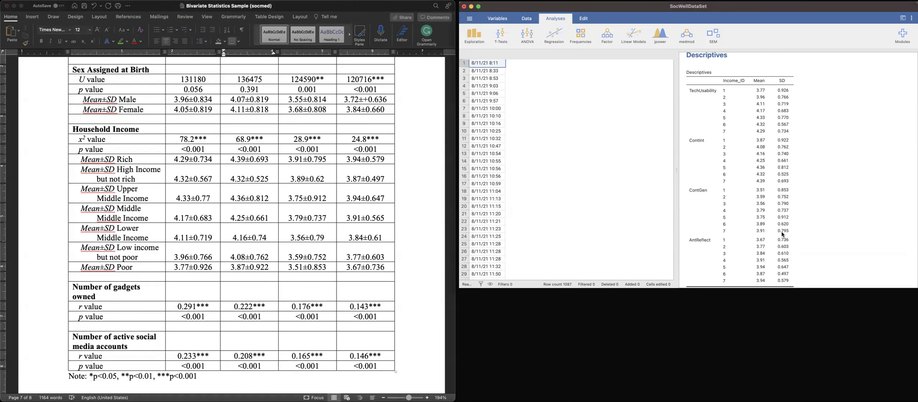
scroll(789, 165, down, 2)
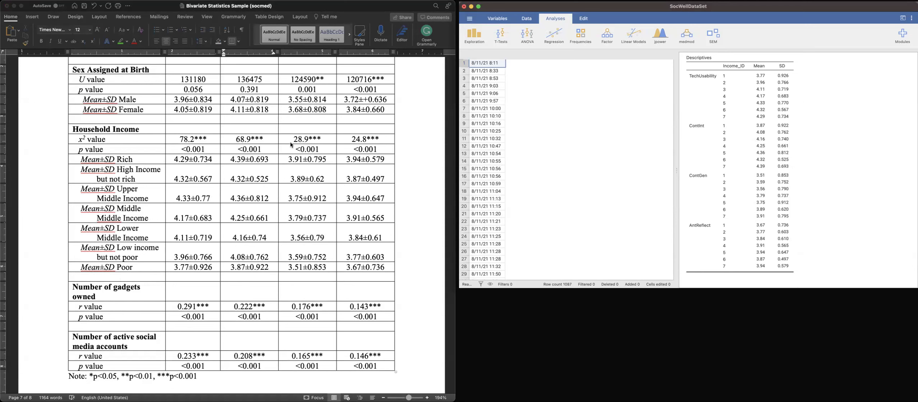
scroll(368, 272, down, 3)
scroll(367, 270, down, 1)
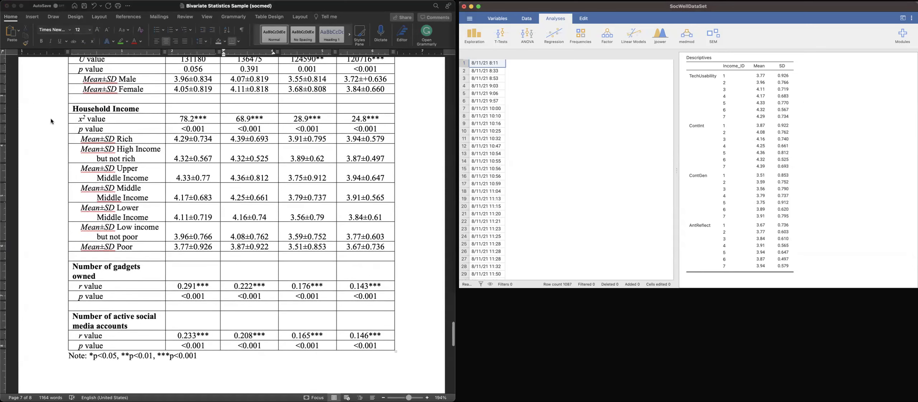
- Review the whole of Table 1, from its title and Age rows down to the social media accounts rows and significance note
click(78, 119)
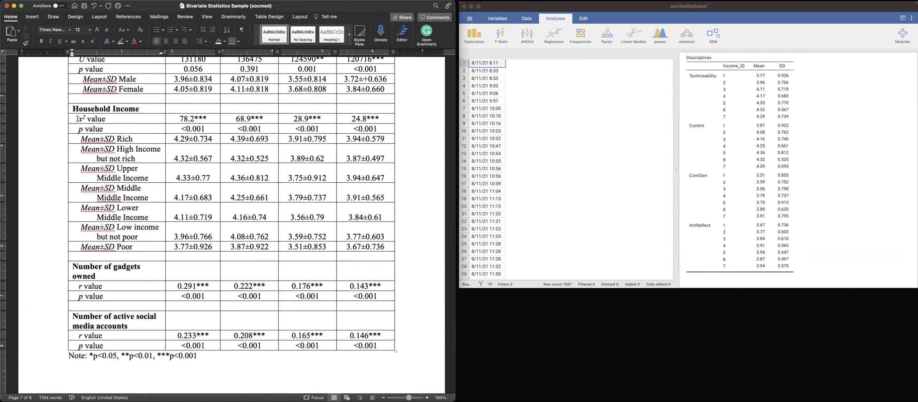
scroll(130, 120, up, 1)
scroll(130, 120, up, 1)
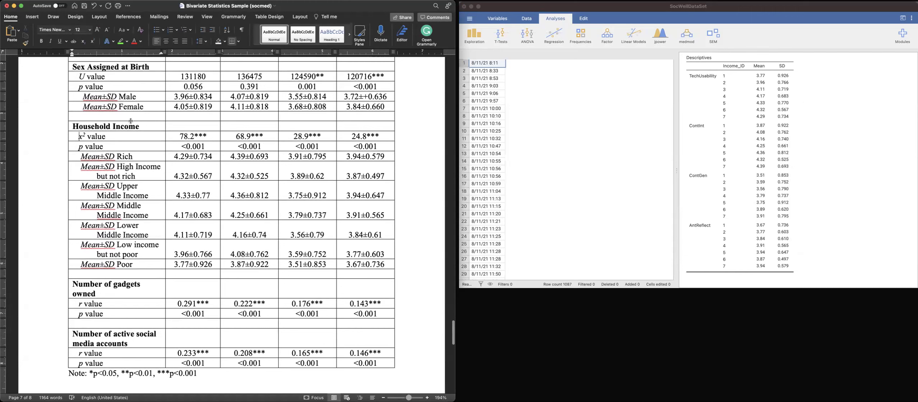
scroll(130, 121, up, 10)
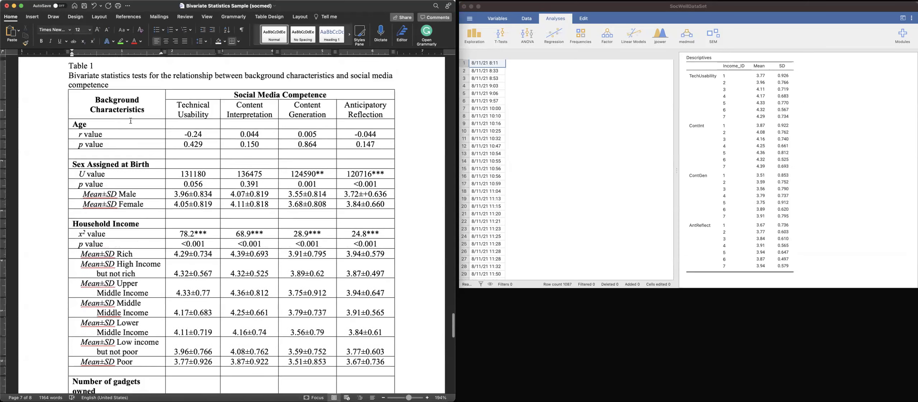
scroll(186, 180, down, 14)
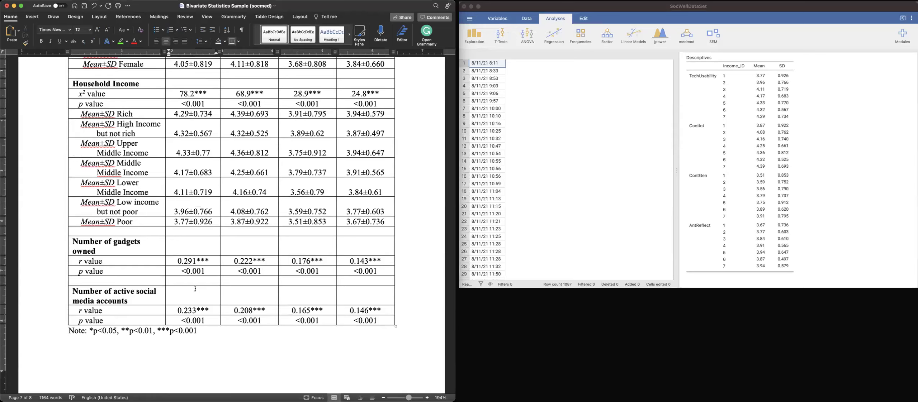
scroll(195, 289, up, 9)
scroll(196, 289, up, 10)
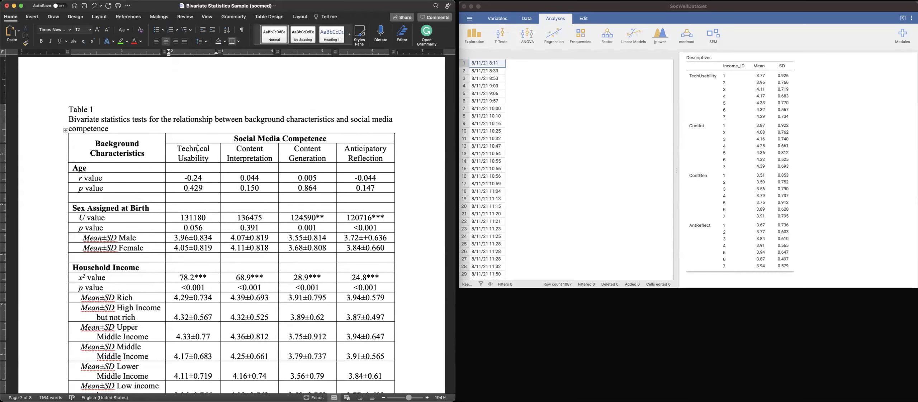
scroll(201, 184, down, 5)
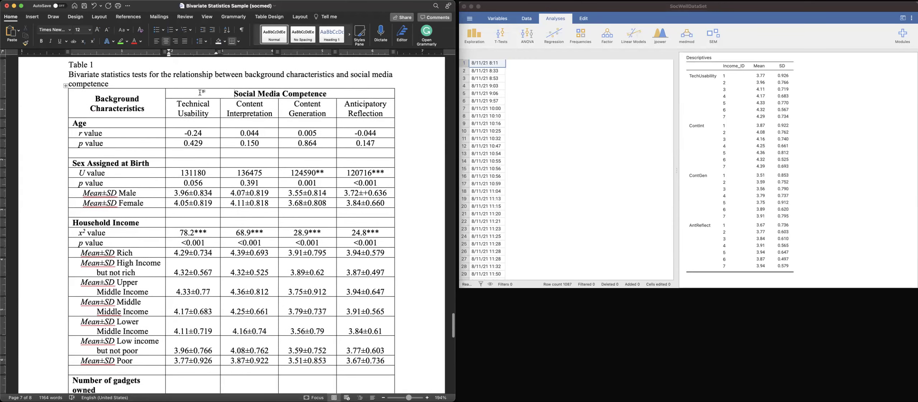
- Replace "test" with "determine" in the opening sentence under Background Characteristics and Social Media Competence
scroll(201, 92, up, 15)
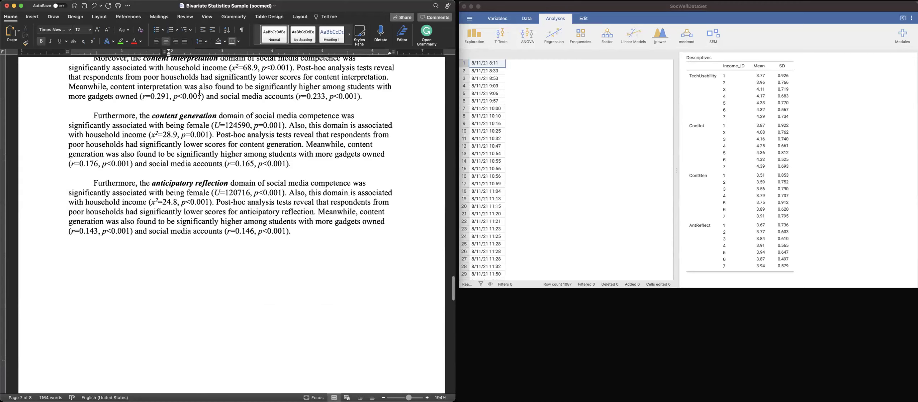
scroll(200, 93, up, 10)
scroll(200, 93, down, 6)
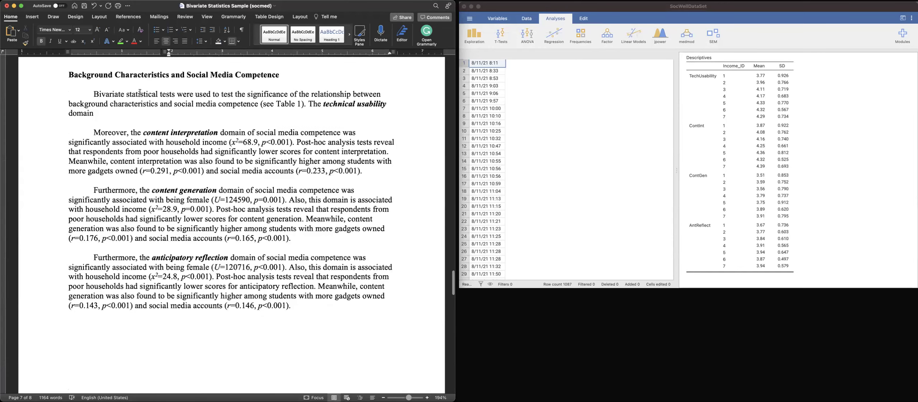
scroll(148, 92, down, 1)
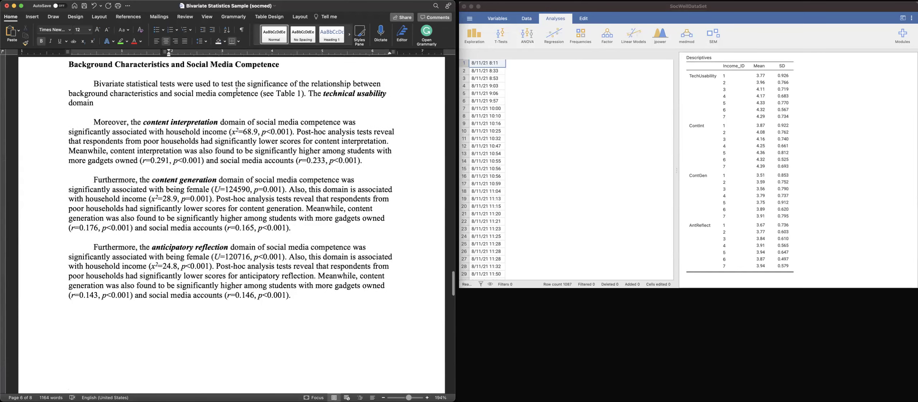
double_click(225, 84)
key(BackSpace)
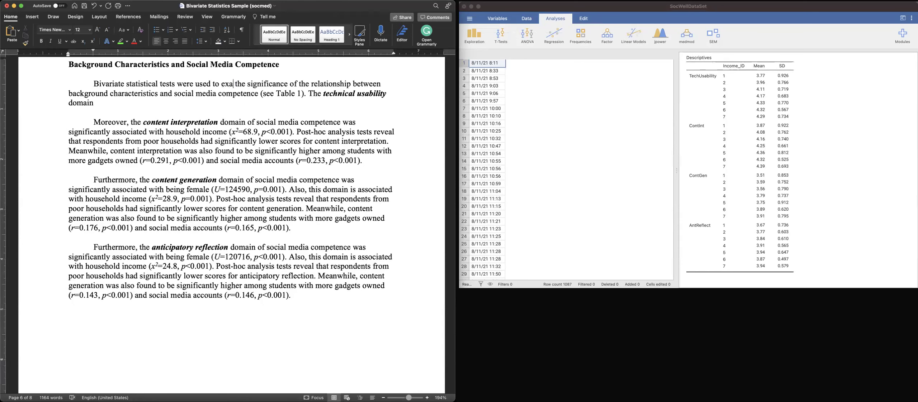
text(determine)
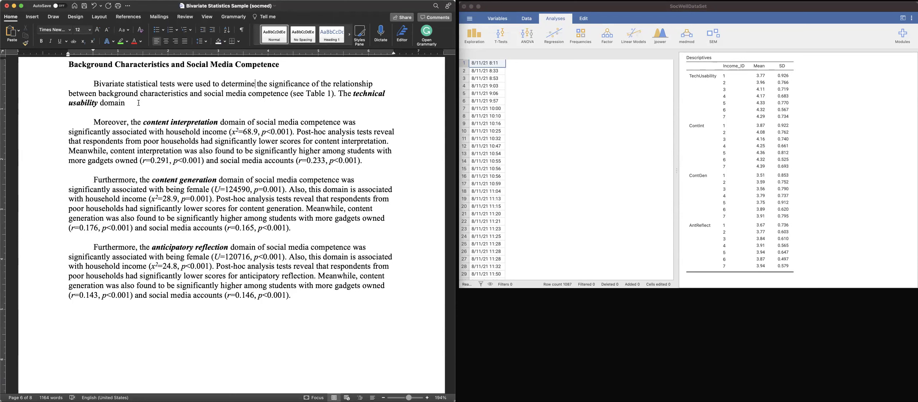
- Continue the unfinished technical usability sentence after "domain" with "of social media competence"
click(138, 103)
text(of social me)
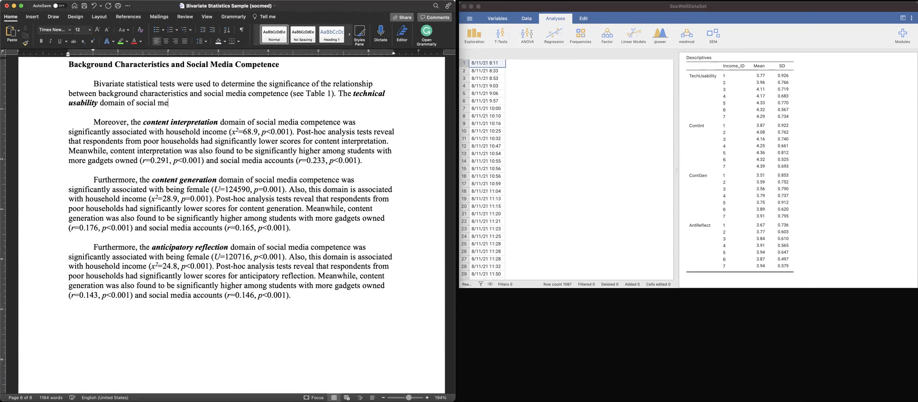
text(dia competence)
- Examine Table 1 for the background characteristics significantly related to technical usability, from Age down to the significance note
scroll(203, 162, down, 10)
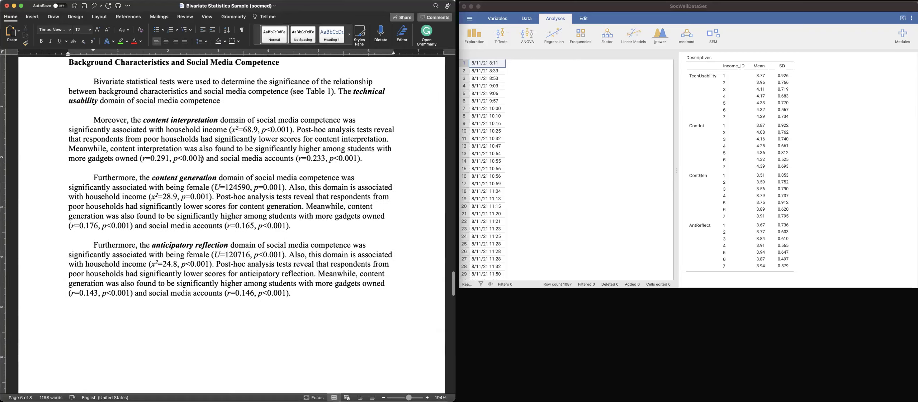
scroll(202, 160, down, 15)
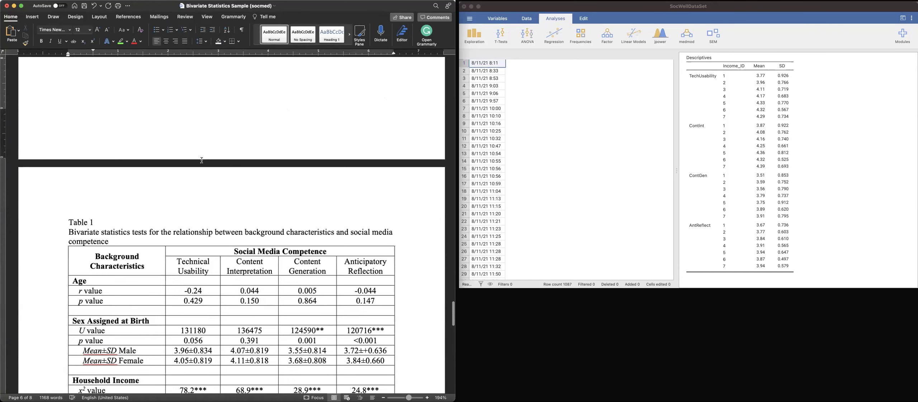
scroll(203, 162, down, 2)
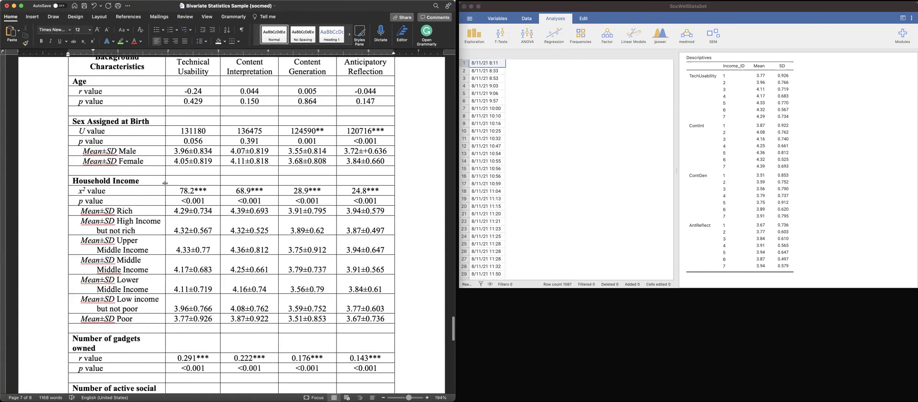
scroll(194, 191, down, 2)
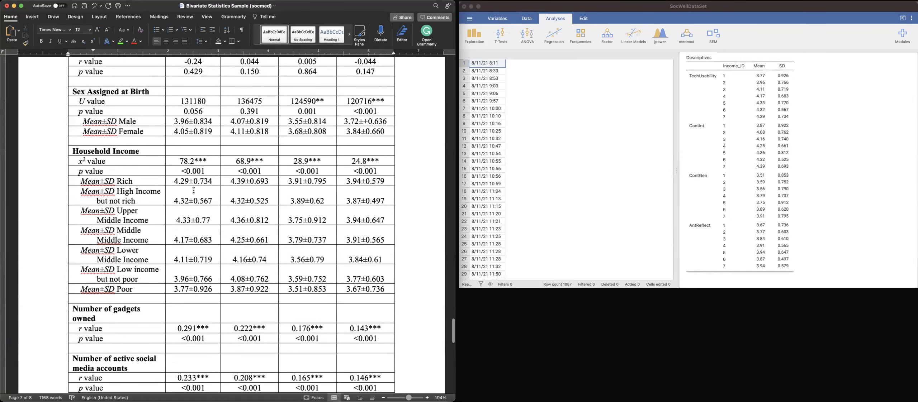
scroll(195, 190, down, 5)
scroll(194, 190, down, 1)
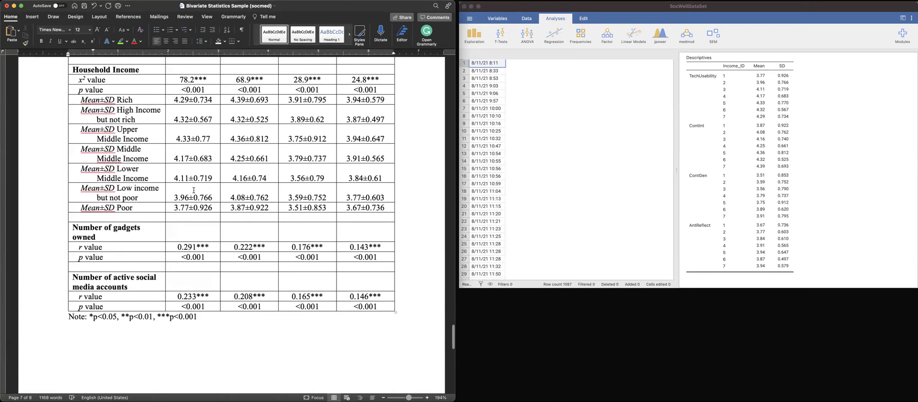
scroll(194, 191, up, 10)
scroll(194, 191, up, 15)
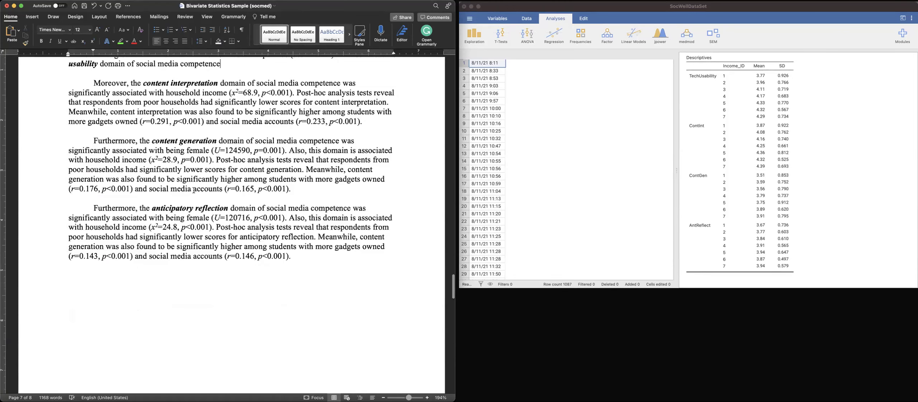
scroll(238, 118, up, 4)
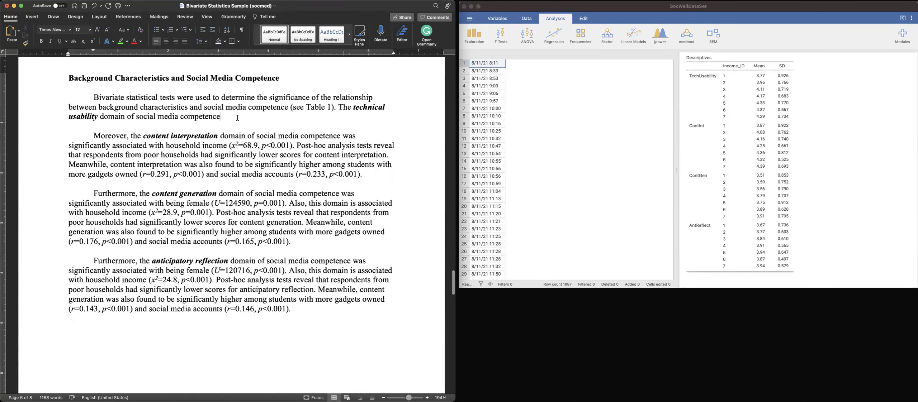
- Continue the technical usability sentence with "was significantly associated with household income" and begin the following one with "Post-hoc analysis"
text(was significantly ass)
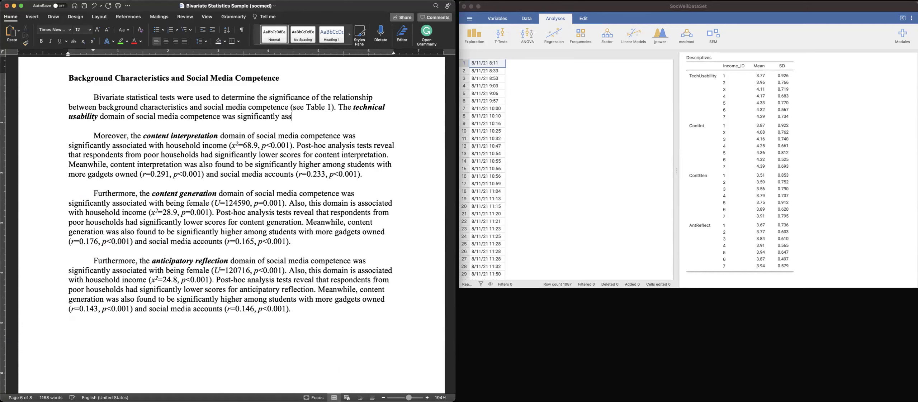
text(ociated with household in)
text(come)
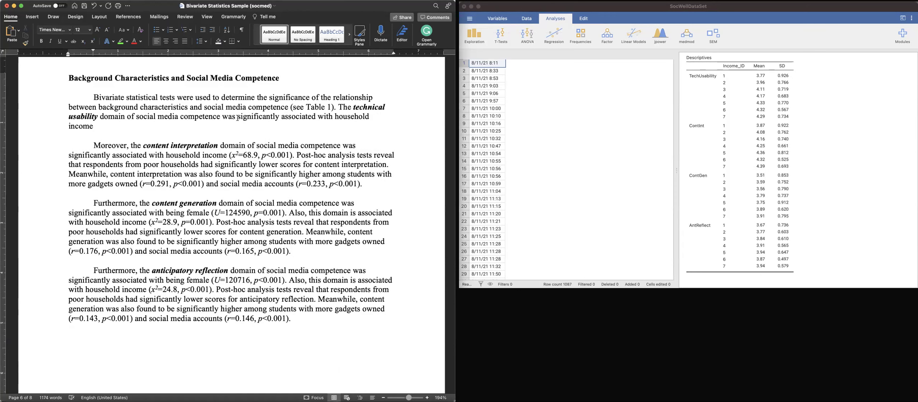
text(. Post-ho)
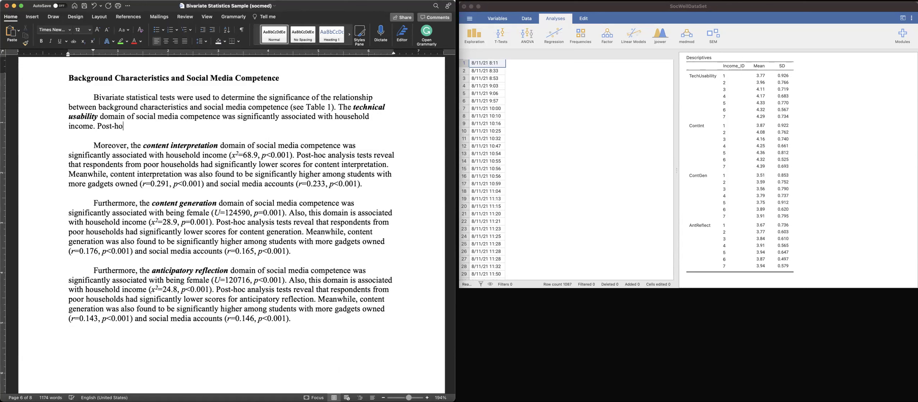
text(c analysis)
- Copy the "(x²=68.9, p<0.001)" citation from the content interpretation paragraph to after "household income" in the technical usability sentence
key(Left)
key(Left)
key(Left)
key(Left)
key(Left)
key(Left)
key(Left)
key(Left)
key(Left)
key(Left)
key(Left)
key(Left)
key(Left)
key(Left)
key(Left)
key(Left)
key(Left)
key(Left)
key(Left)
drag(230, 156, 295, 156)
key(super+c)
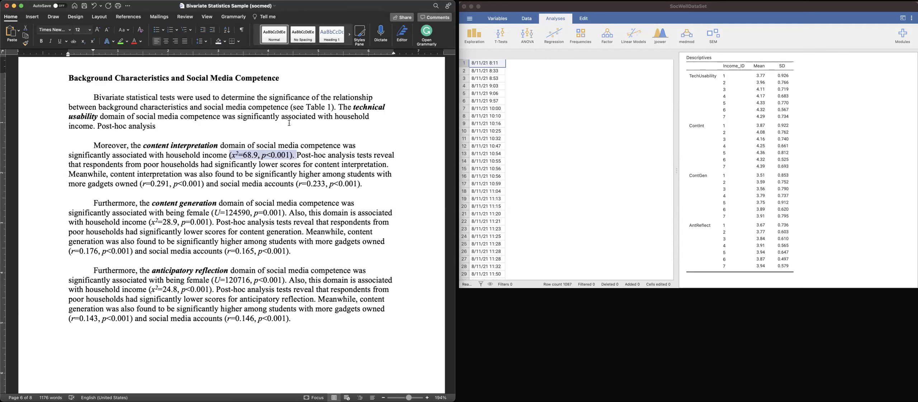
click(90, 123)
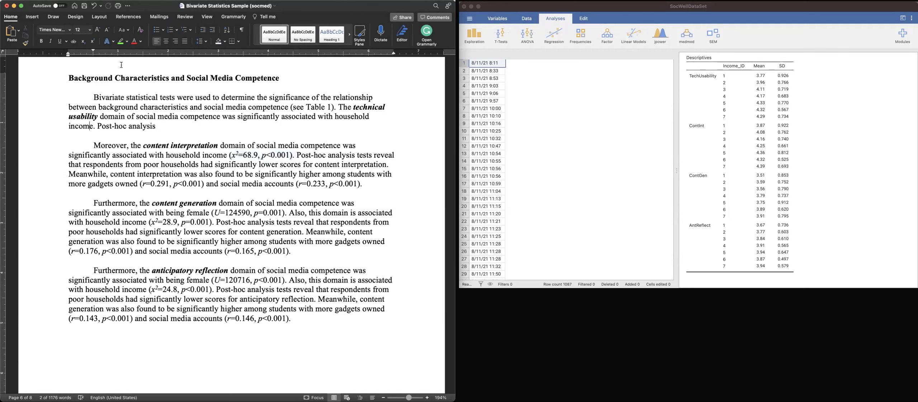
key(Right)
key(super+v)
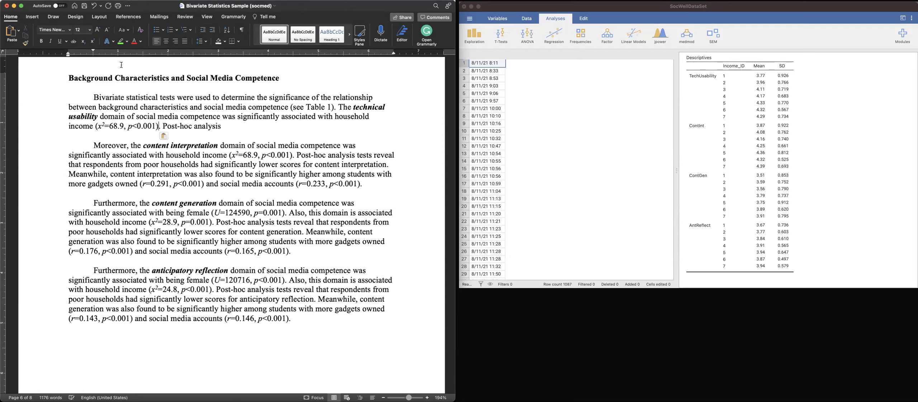
- Replace 68.9 in the technical usability citation with the Household Income x² value 78.2 copied from Table 1
scroll(243, 176, down, 5)
scroll(243, 175, down, 10)
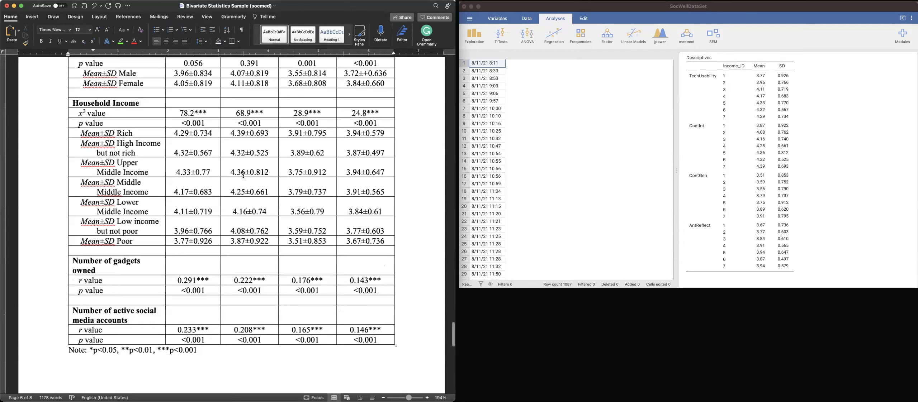
scroll(190, 107, down, 1)
double_click(187, 102)
key(super+c)
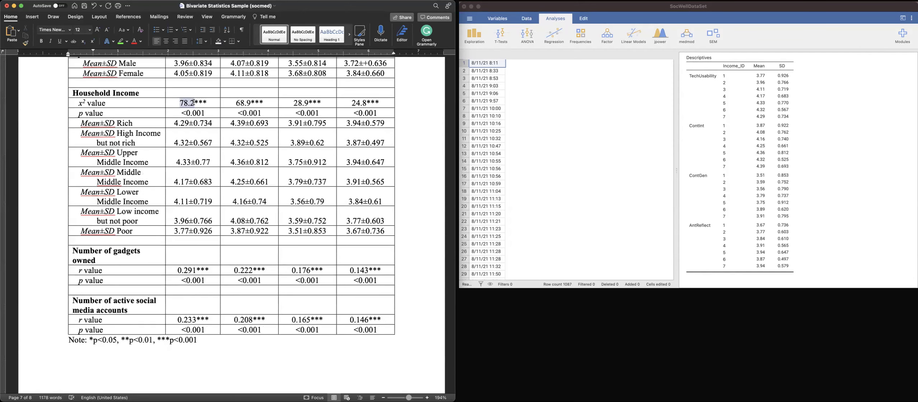
scroll(270, 133, up, 8)
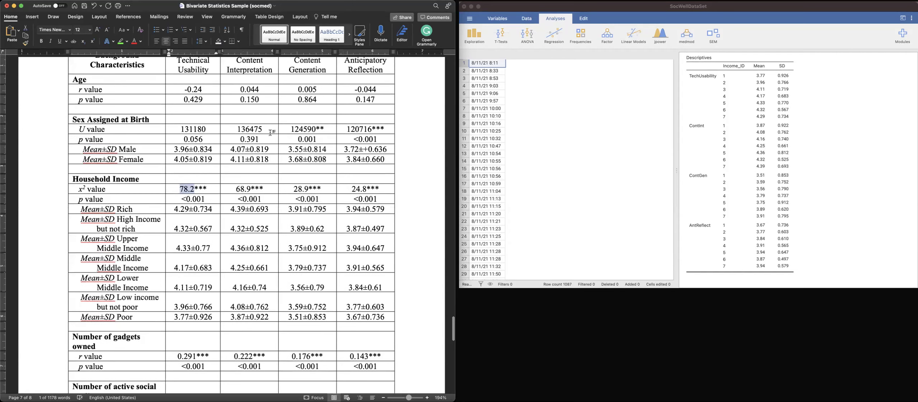
scroll(270, 133, up, 5)
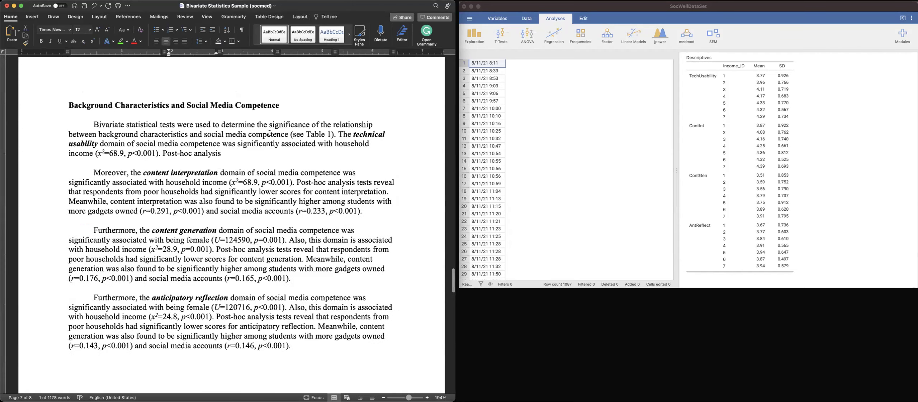
click(96, 154)
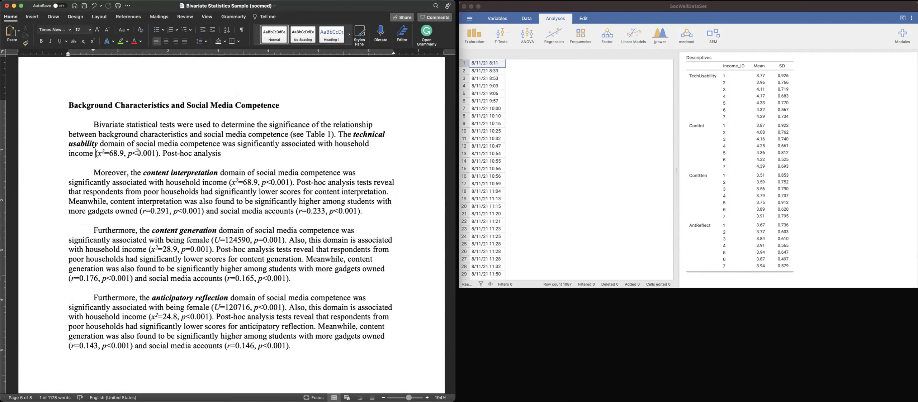
drag(110, 153, 113, 155)
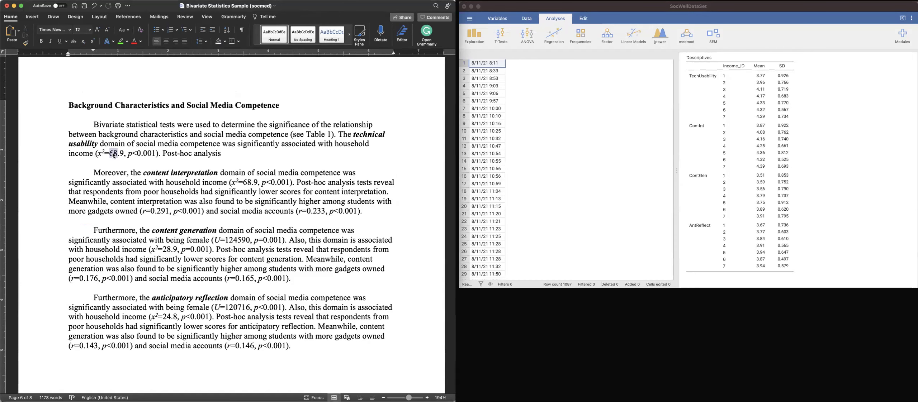
key(shift+Right)
key(shift+Right)
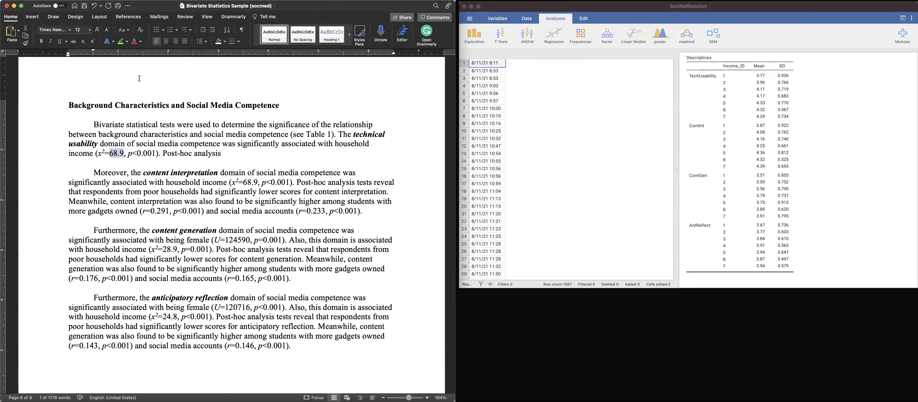
key(super+v)
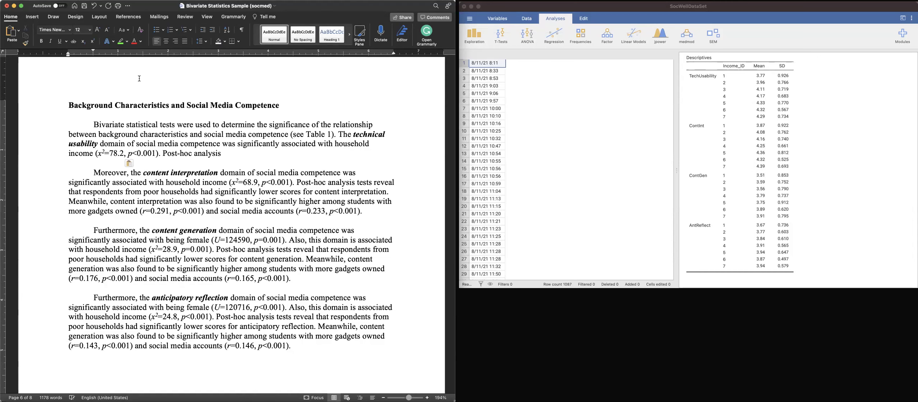
- Complete the post-hoc sentence with "tests reveal that respondents from poor households had significantly lower scores for technical usability" and begin another with "Furthermore,"
key(End)
text(tests reveal that respondents from poor )
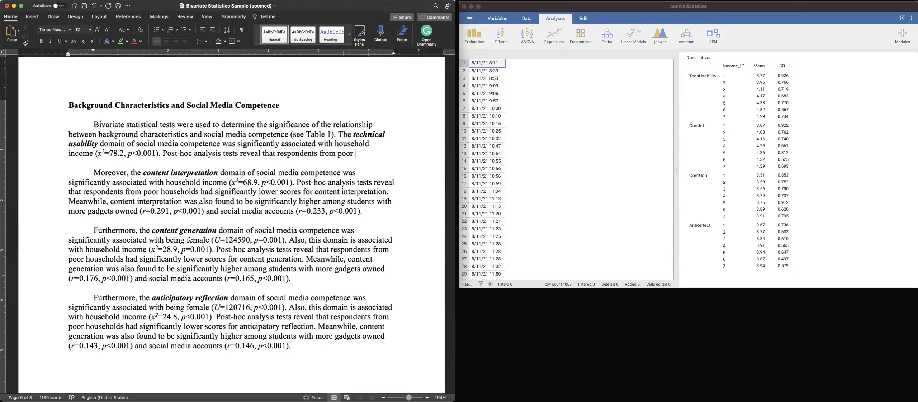
text(households had sig)
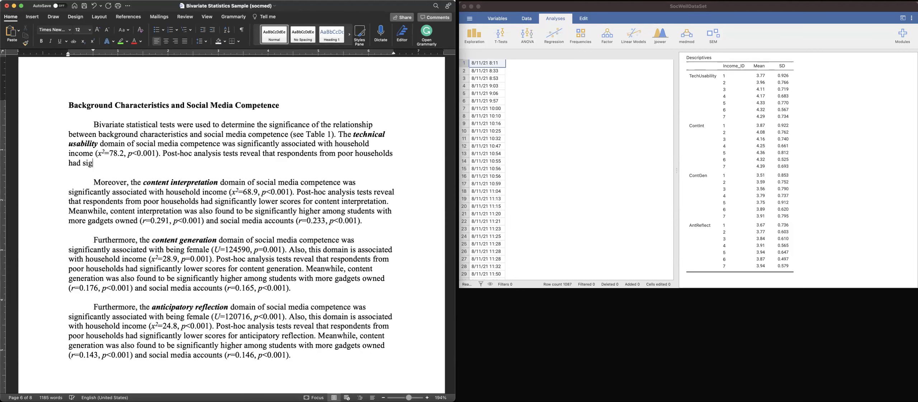
text(nificantly lower scores for technic)
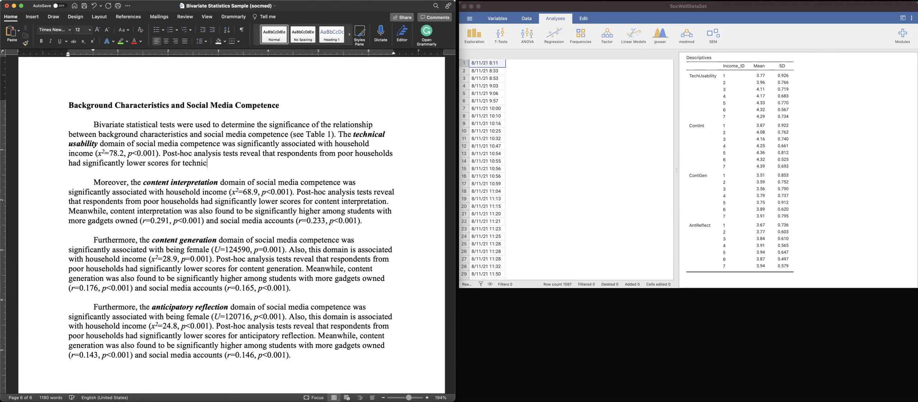
text(al usability. M)
key(BackSpace)
text(Furthermore,)
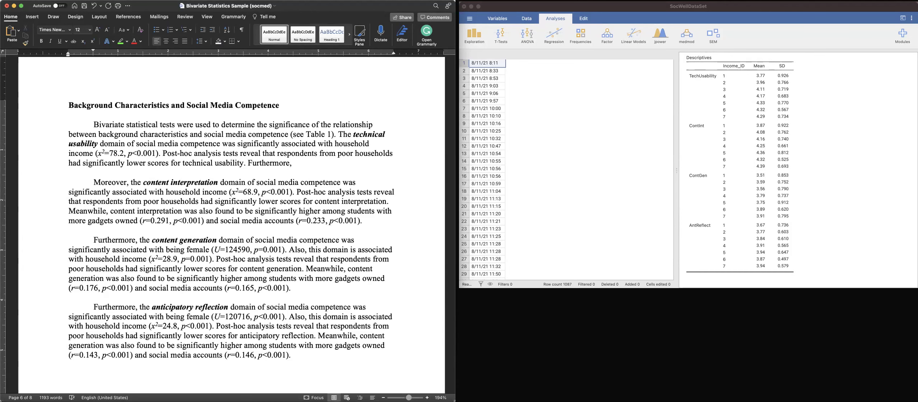
- Check the Technical Usability column of Table 1 for further significant results, from Age down to active social media accounts
scroll(232, 215, down, 5)
scroll(231, 224, down, 15)
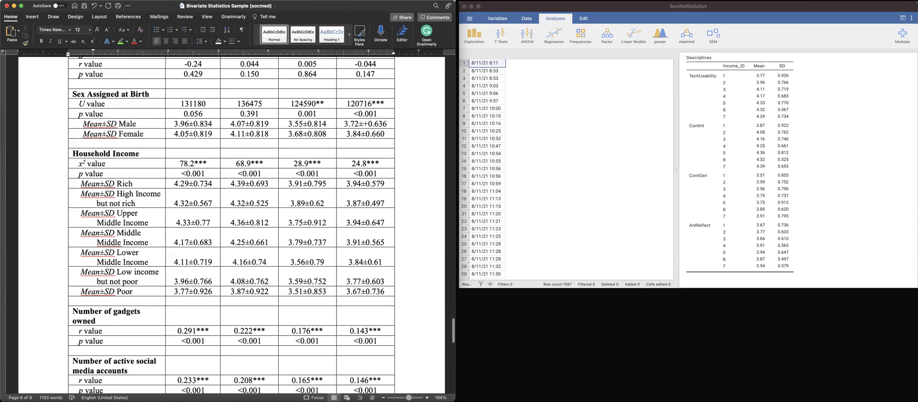
scroll(144, 76, down, 4)
scroll(144, 76, up, 8)
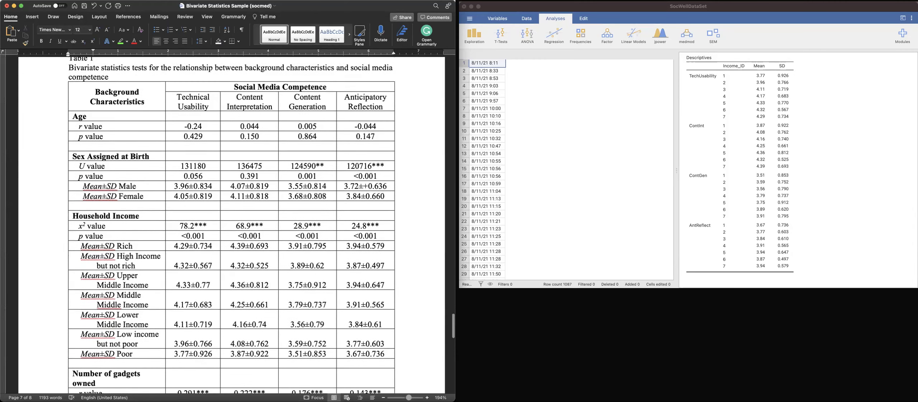
scroll(144, 76, down, 2)
click(191, 101)
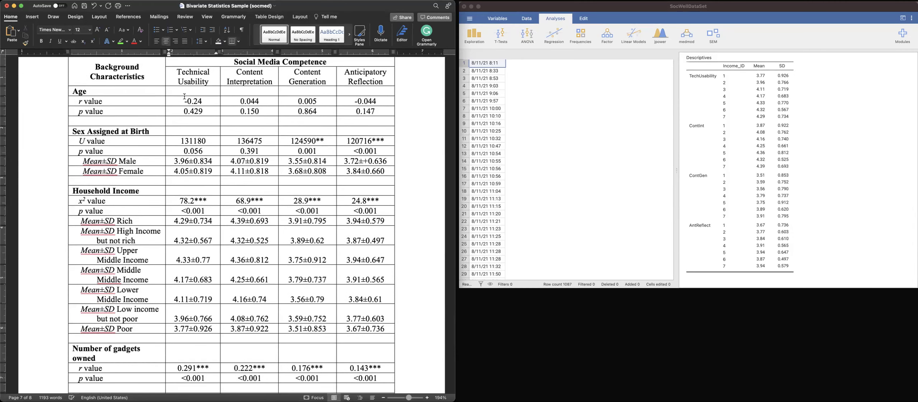
scroll(185, 96, down, 5)
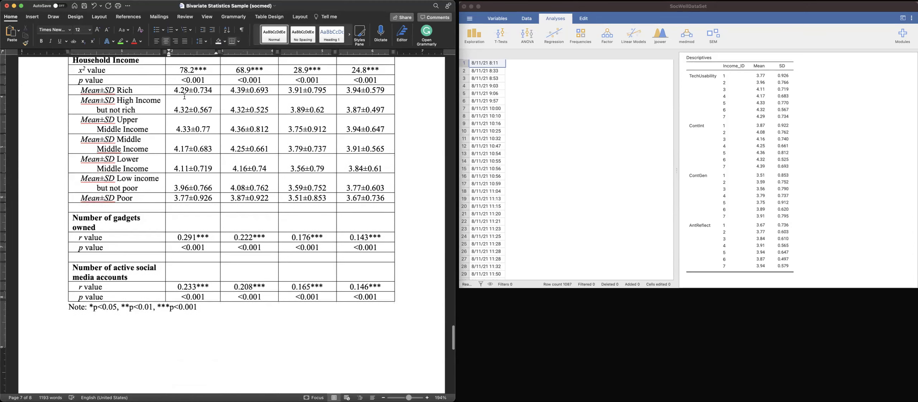
scroll(184, 96, up, 5)
scroll(184, 79, down, 4)
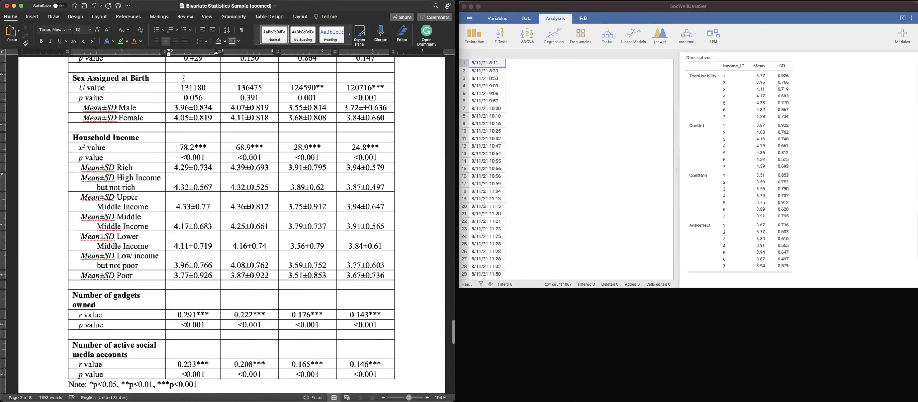
scroll(184, 79, up, 6)
drag(217, 89, 308, 94)
click(186, 145)
scroll(185, 136, down, 2)
scroll(185, 136, down, 4)
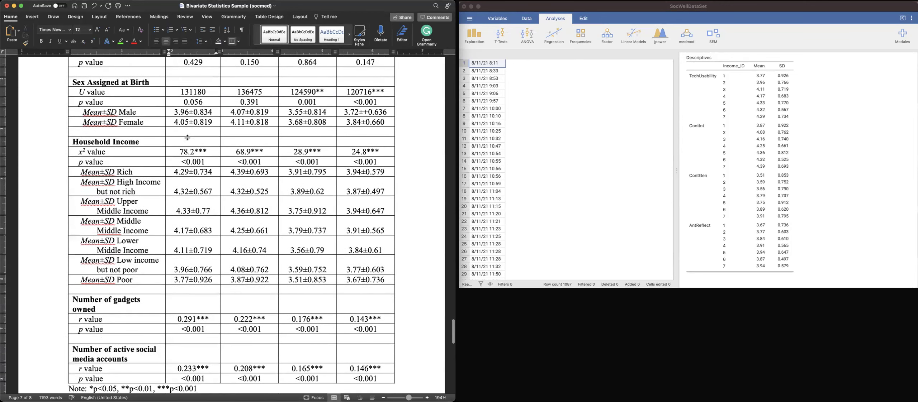
scroll(208, 262, down, 1)
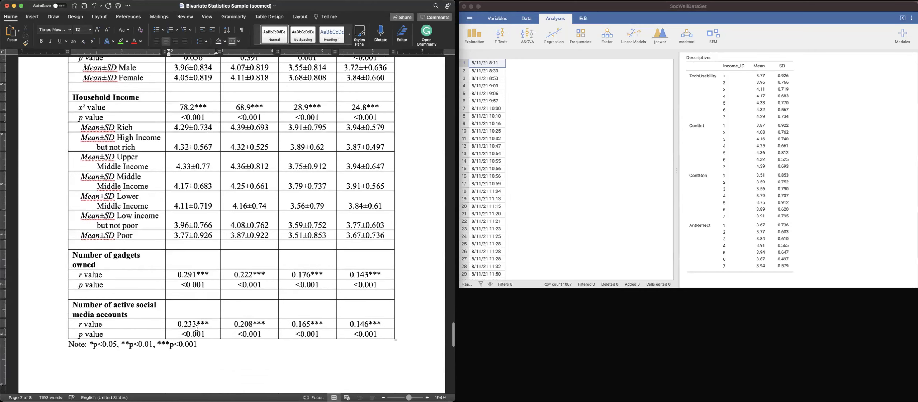
- Select the gadgets owned and active social media accounts labels with their Technical Usability values in Table 1, and return to the findings paragraph
key(super+shift+4)
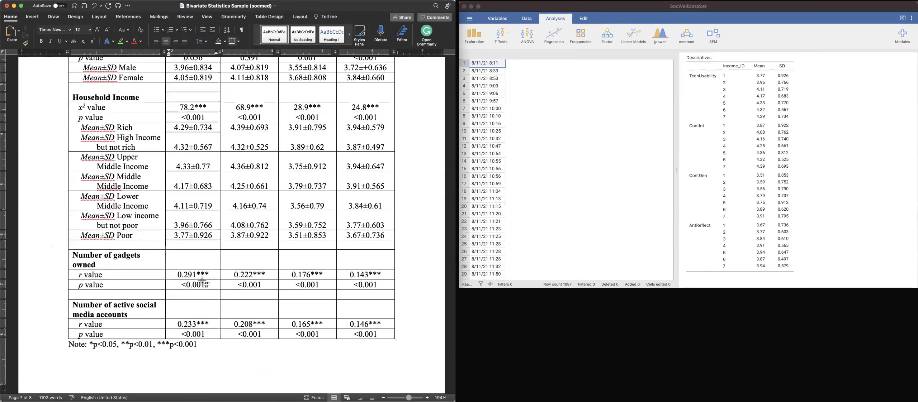
drag(106, 256, 212, 332)
key(super+c)
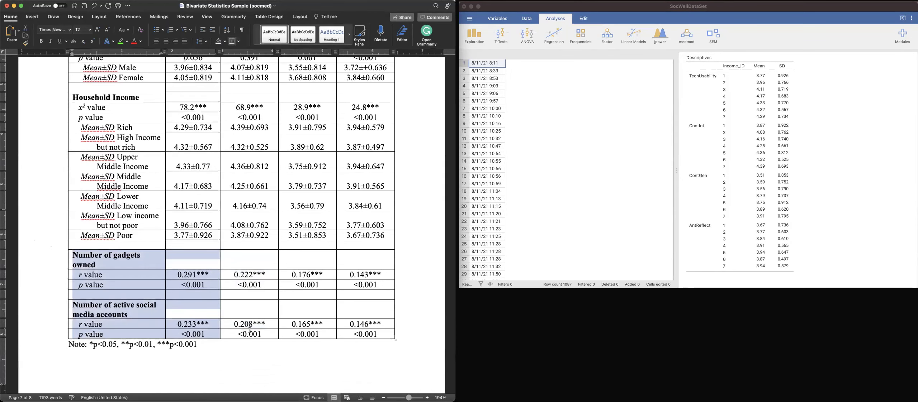
scroll(212, 332, up, 5)
scroll(267, 297, down, 10)
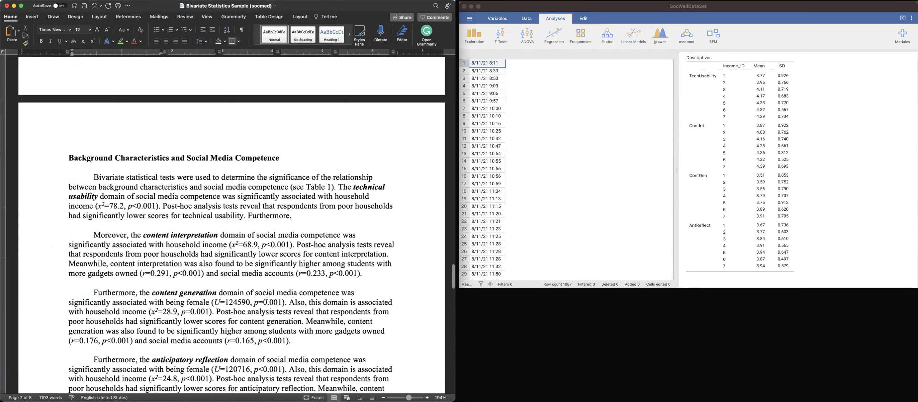
- Paste the copied gadgets owned and active social media accounts rows below the technical usability paragraph for reference
scroll(305, 225, up, 1)
click(306, 229)
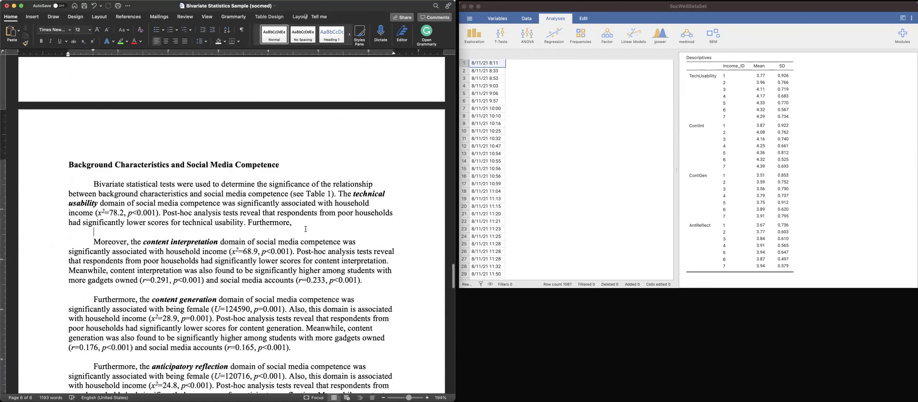
key(super+v)
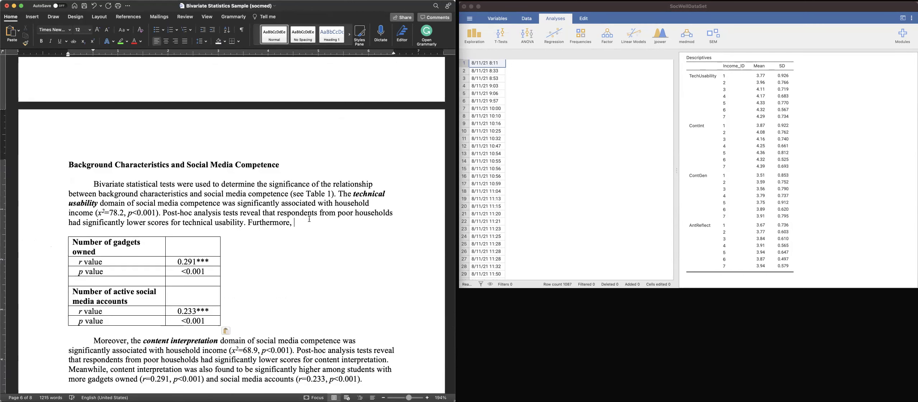
- Continue the "Furthermore," sentence with "students who had more gadgets owned (r=0.291, p<0.001)", putting r and p in italics
text(students who had more)
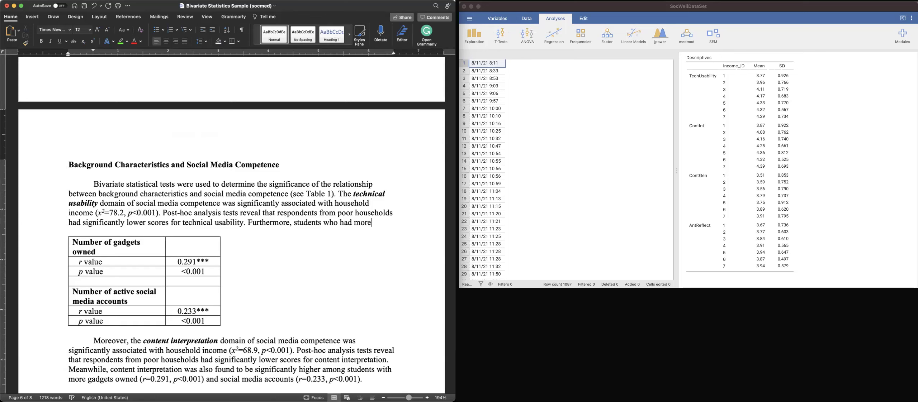
text( gadgets owned ()
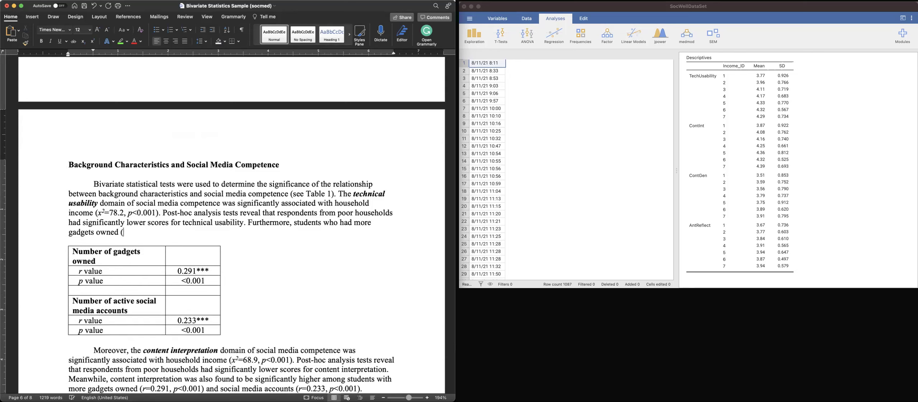
key(super+i)
text(r=)
key(BackSpace)
key(super+i)
text(=0.291,)
key(super+i)
text(p)
key(super+i)
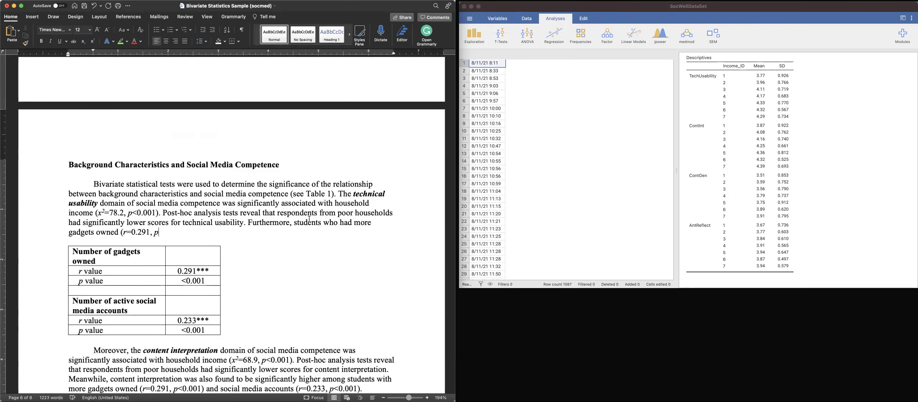
text(<0.001),)
key(BackSpace)
- Finish the sentence with "and active social media accounts (r=0.233, p<0.001) scored higher in technical usability.", italicizing the r
text(and active s)
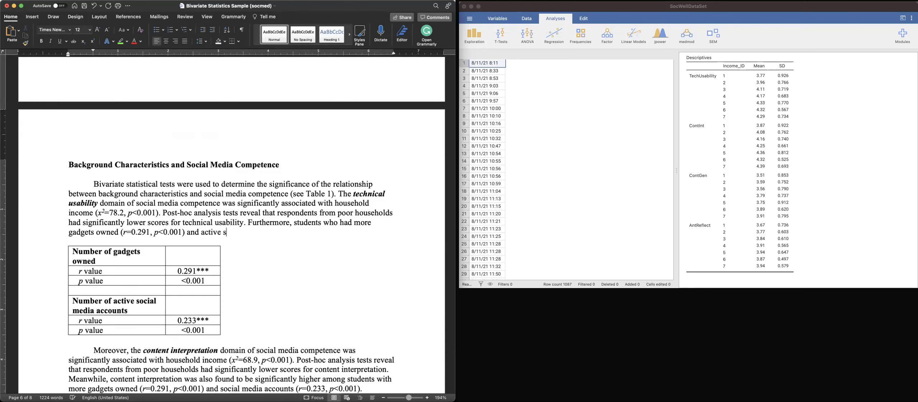
text(ocial media accounts ()
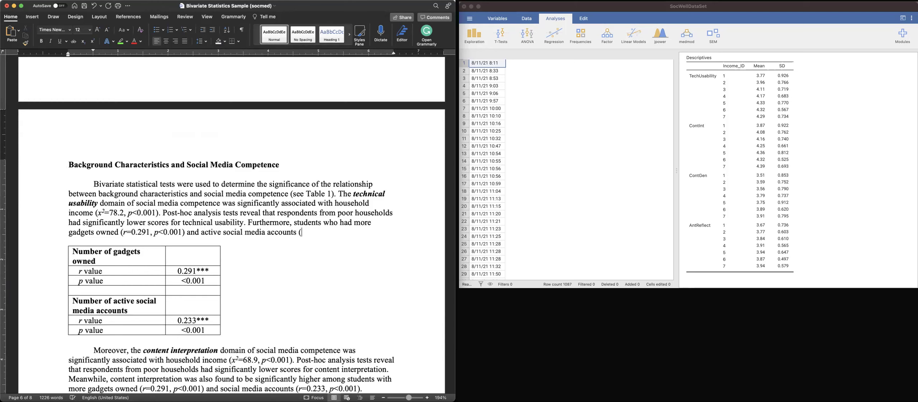
key(super+i)
text(r=)
key(super+i)
text(33, p<0.001) scored higher )
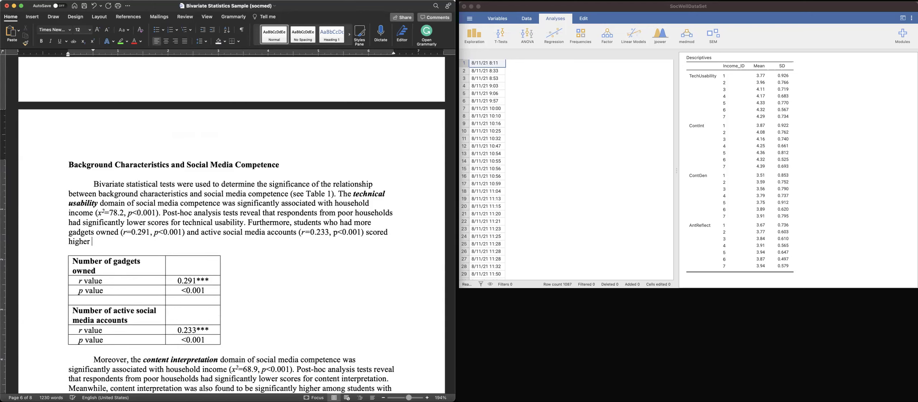
text(in technical usability.)
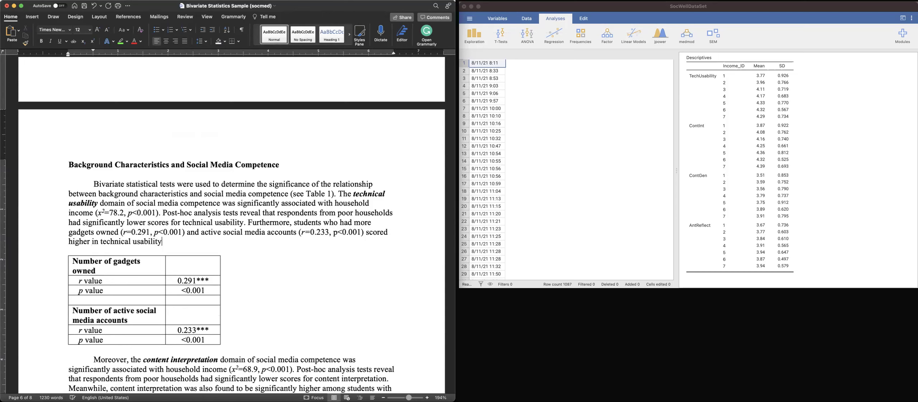
- Delete the pasted reference rows, restore the blank line before the content interpretation paragraph, and save the document
shift+click(276, 339)
key(BackSpace)
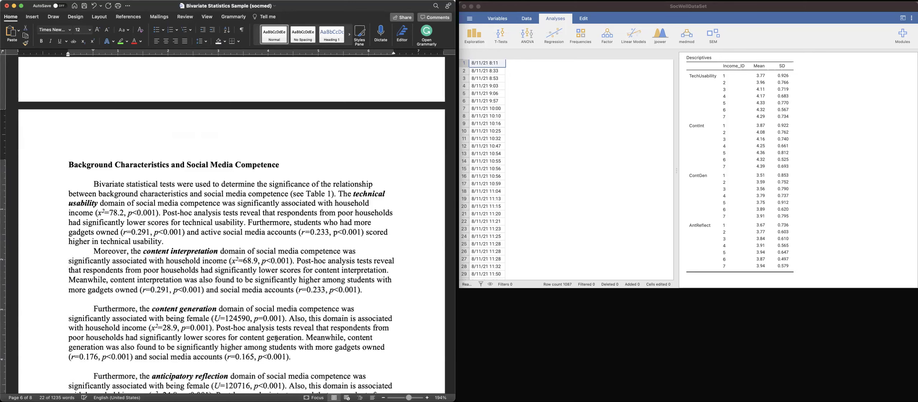
key(Return)
key(super+s)
- Review the four social media competence findings paragraphs, including the content interpretation sentence on gadgets owned and social media accounts
scroll(79, 209, down, 5)
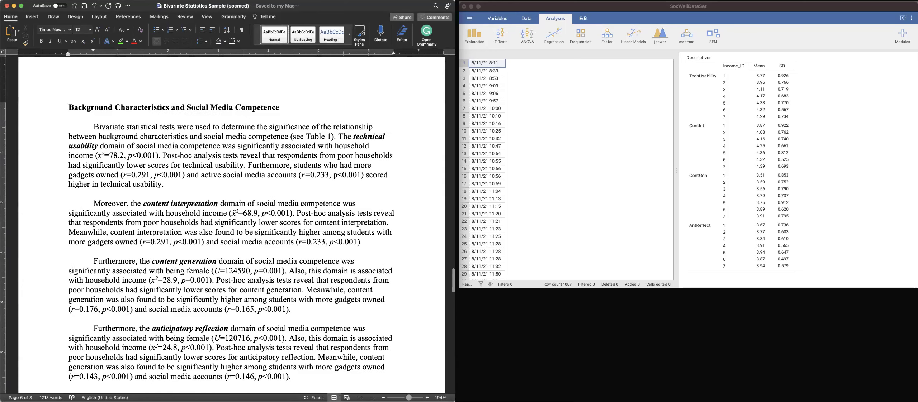
scroll(237, 202, down, 1)
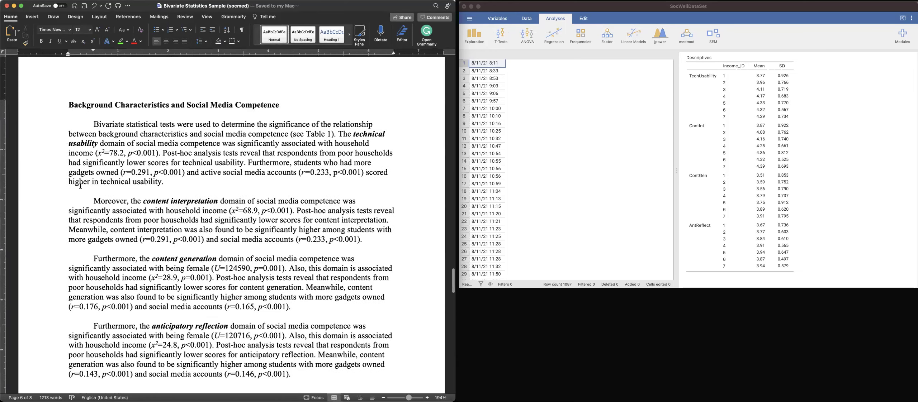
scroll(80, 186, down, 3)
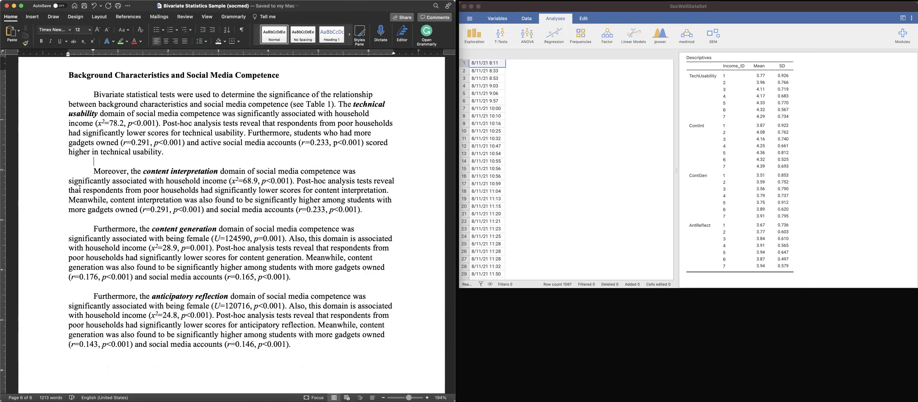
scroll(107, 195, down, 2)
scroll(125, 199, down, 1)
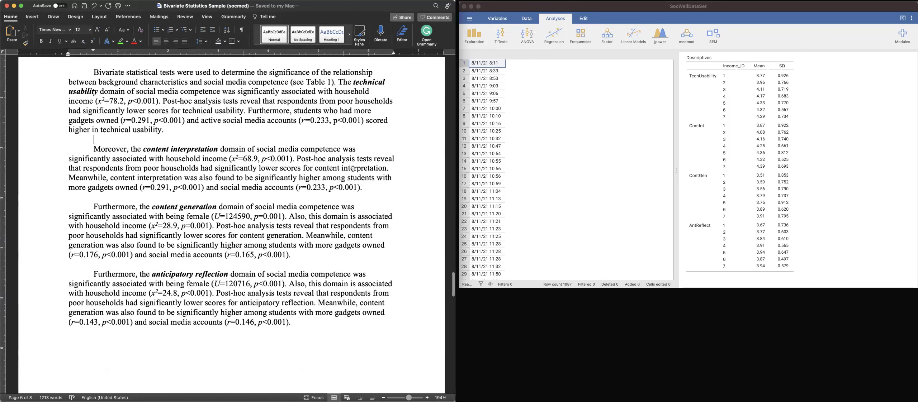
click(41, 184)
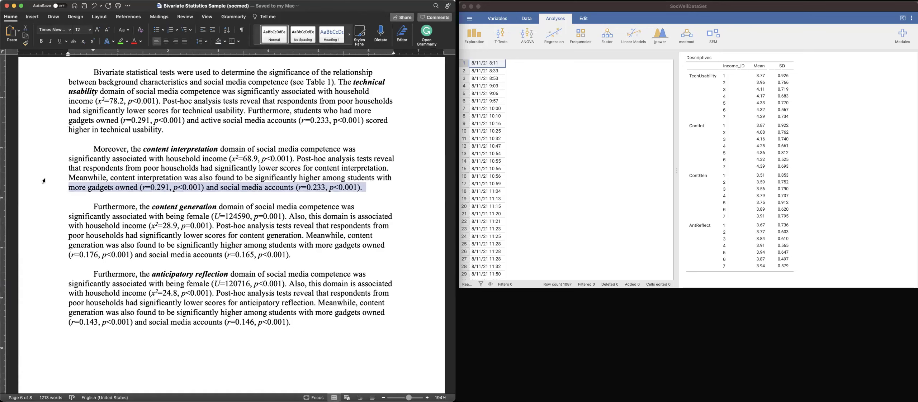
click(44, 181)
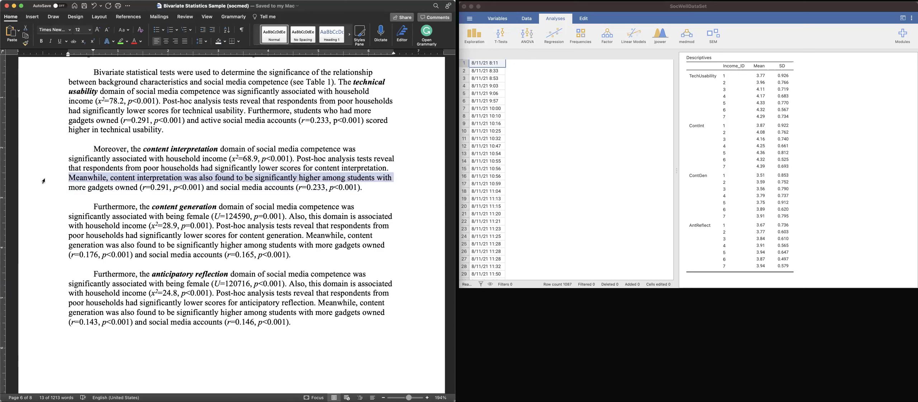
click(242, 145)
scroll(237, 152, up, 3)
scroll(237, 152, up, 1)
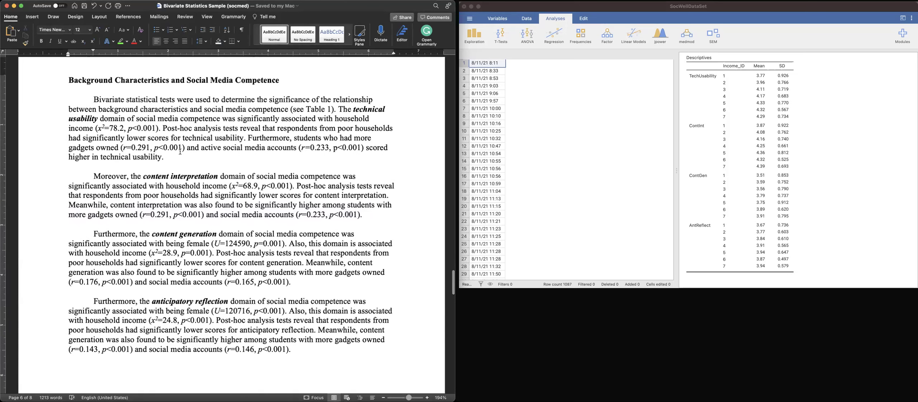
- Go to Table 2 and examine its title and the Social Media Competence row heading
scroll(181, 152, down, 15)
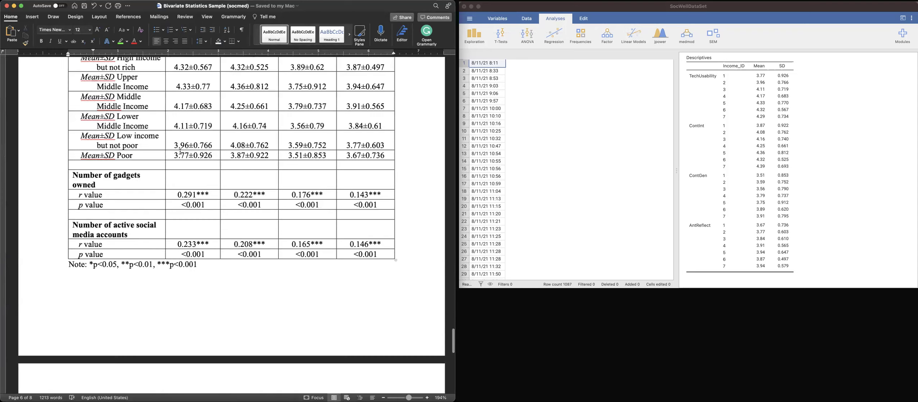
scroll(180, 151, down, 20)
scroll(181, 152, up, 8)
scroll(180, 152, up, 1)
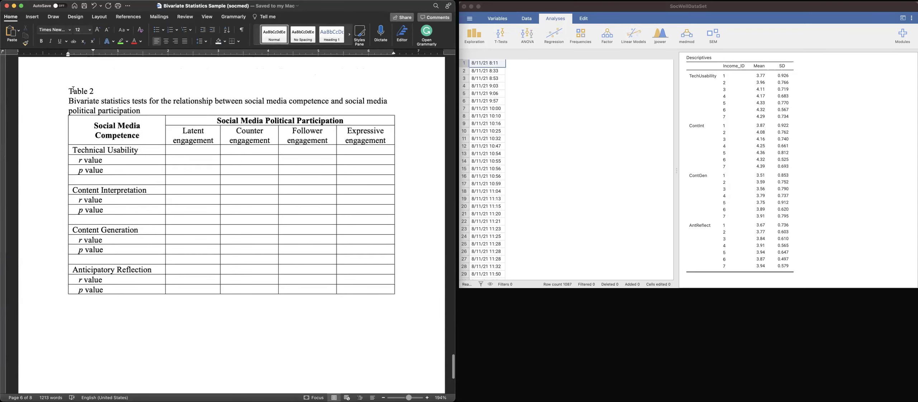
double_click(47, 98)
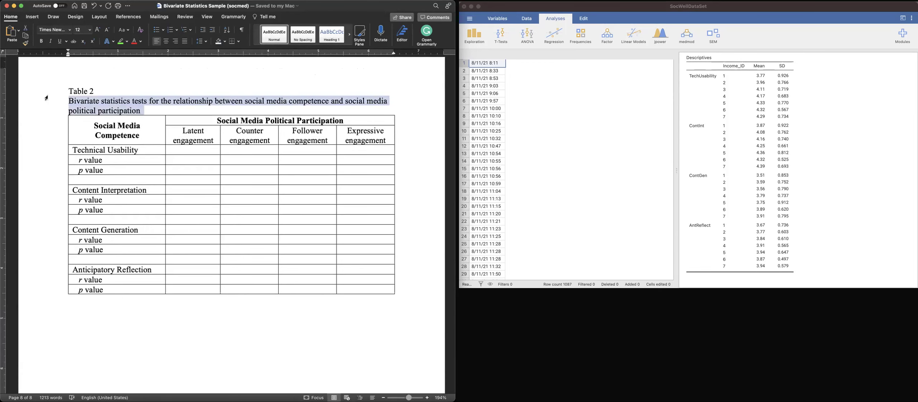
click(89, 141)
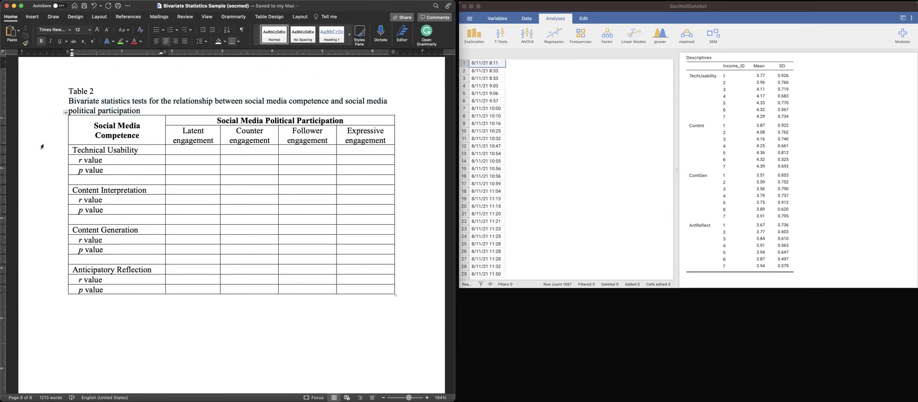
drag(90, 141, 201, 122)
click(113, 136)
click(95, 126)
drag(94, 126, 140, 138)
click(134, 138)
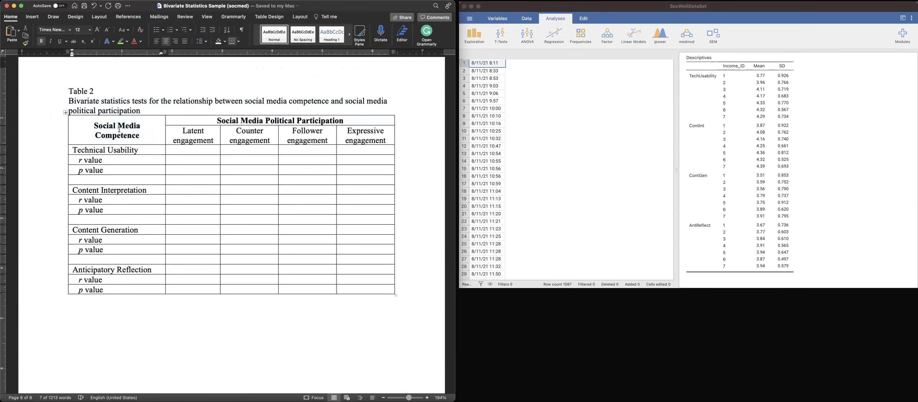
- Examine Table 2's four competence domain rows with their r and p values, and the Latent, Counter, Follower and Expressive engagement columns
click(46, 151)
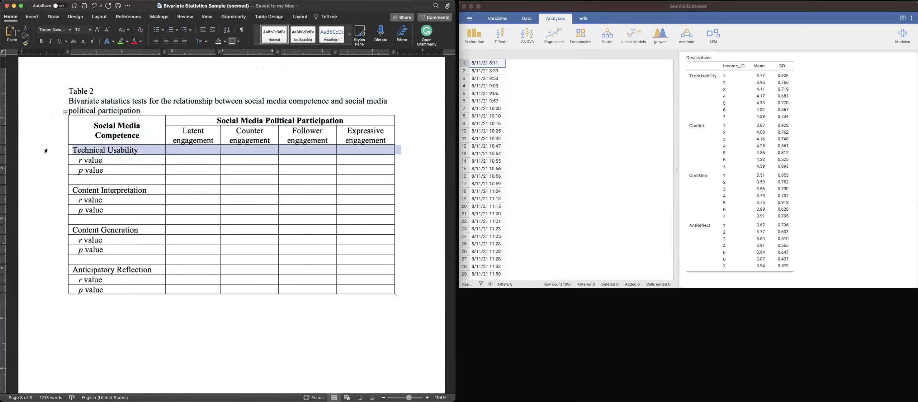
click(45, 192)
click(50, 230)
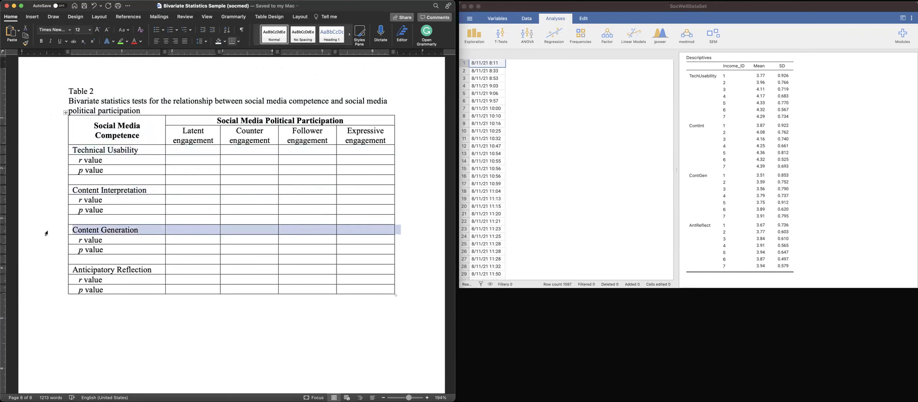
click(42, 262)
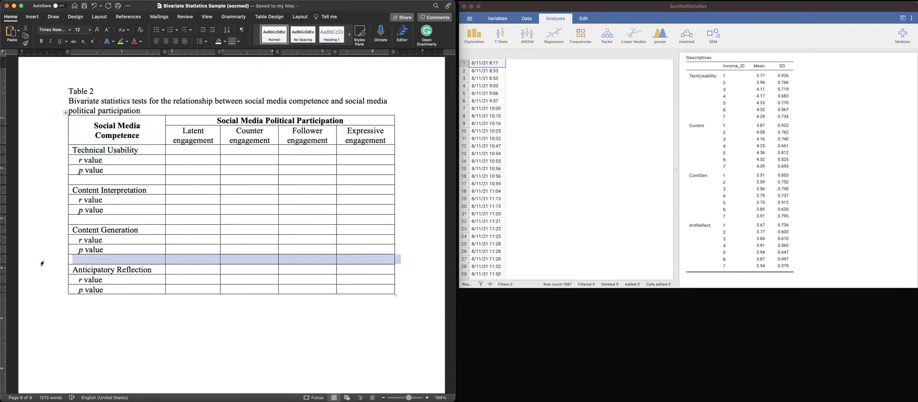
click(51, 161)
click(51, 170)
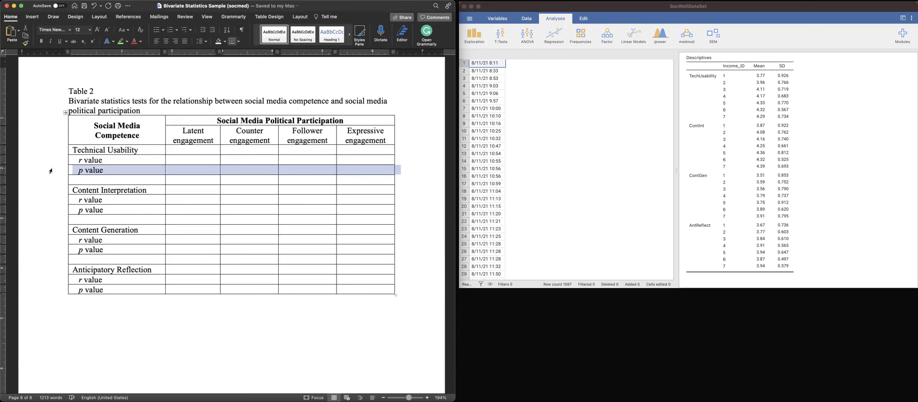
click(61, 149)
click(215, 142)
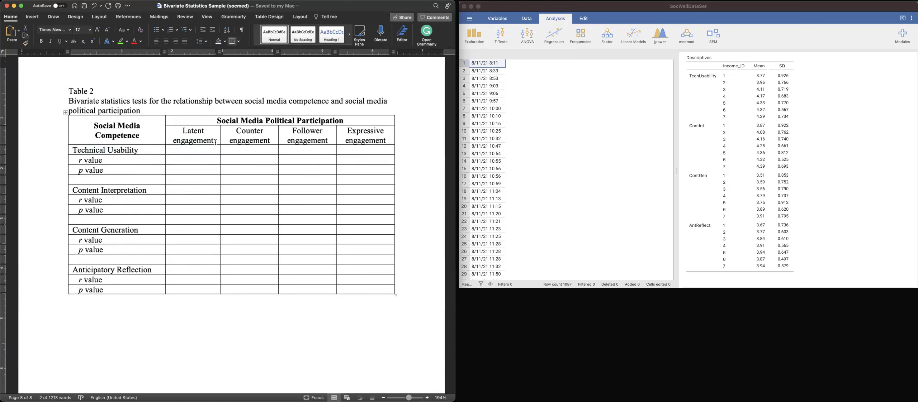
drag(199, 136, 358, 138)
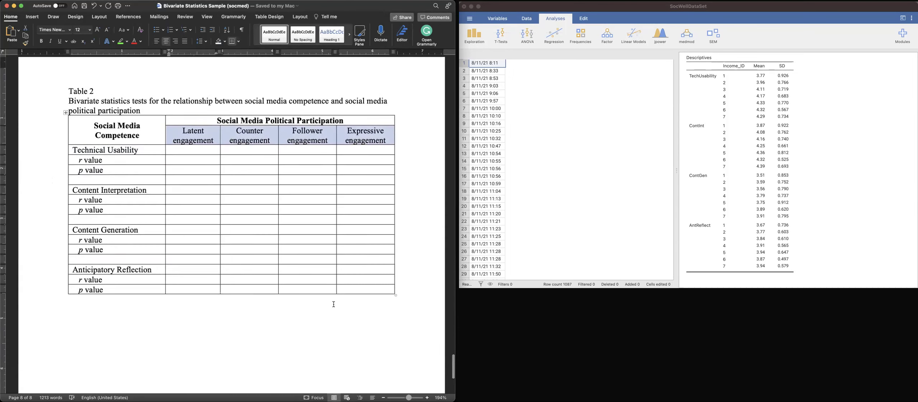
- Return to the Background Characteristics and Social Media Competence section, select its heading through the anticipatory reflection paragraph, and review Table 1 below it
scroll(287, 179, up, 1)
scroll(136, 176, up, 8)
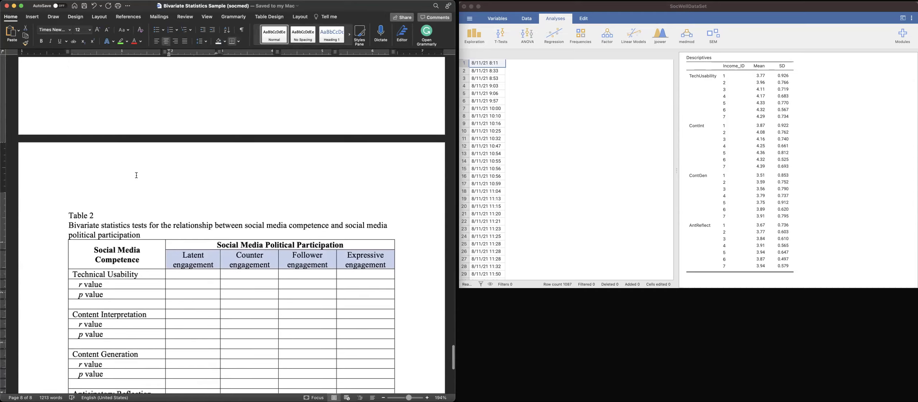
scroll(137, 176, up, 8)
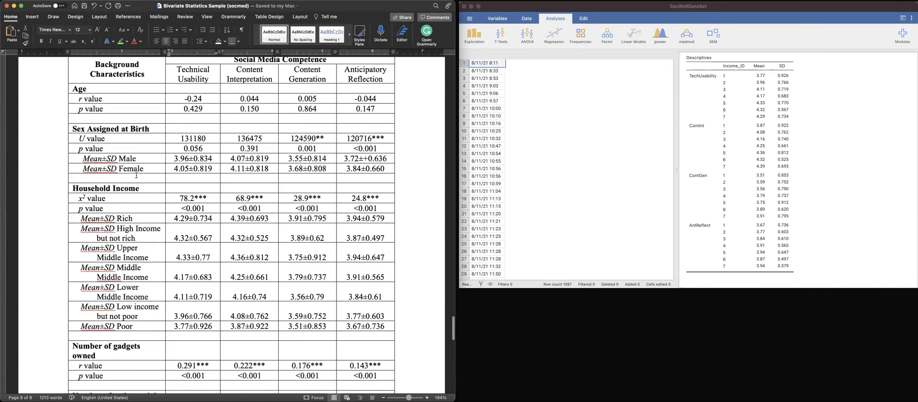
scroll(137, 176, up, 10)
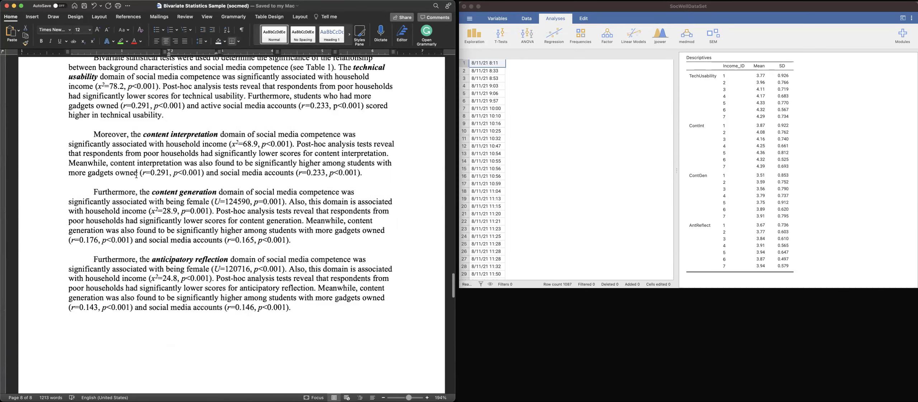
scroll(136, 176, up, 15)
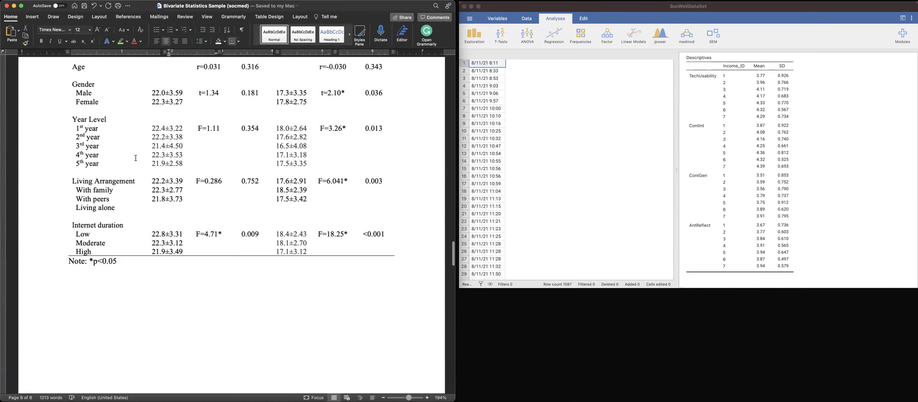
scroll(136, 158, down, 10)
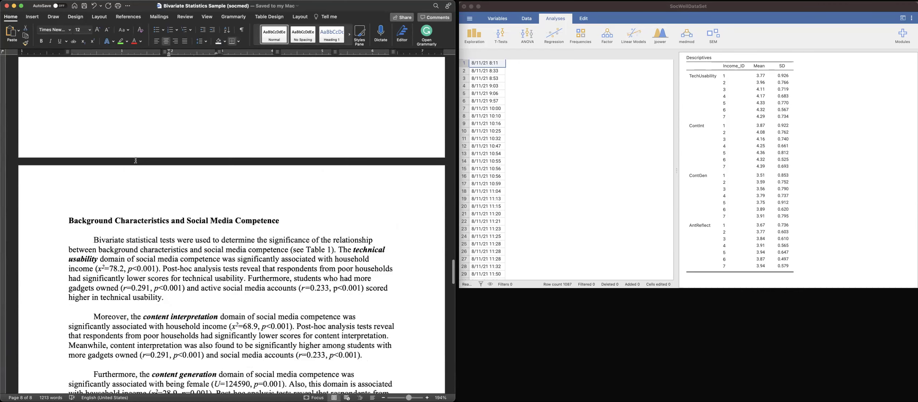
scroll(136, 161, down, 5)
click(47, 81)
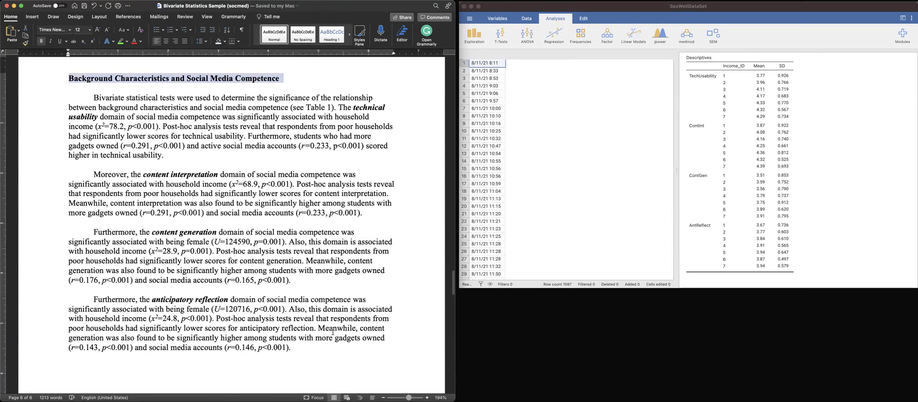
shift+click(306, 350)
scroll(306, 351, down, 8)
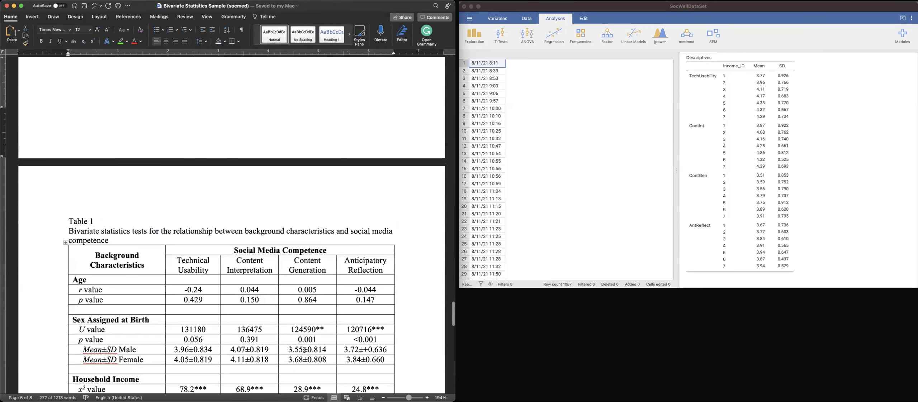
- Compare the four Background Characteristics and Social Media Competence findings paragraphs with the upper rows of Table 1
scroll(239, 336, down, 3)
scroll(238, 335, up, 10)
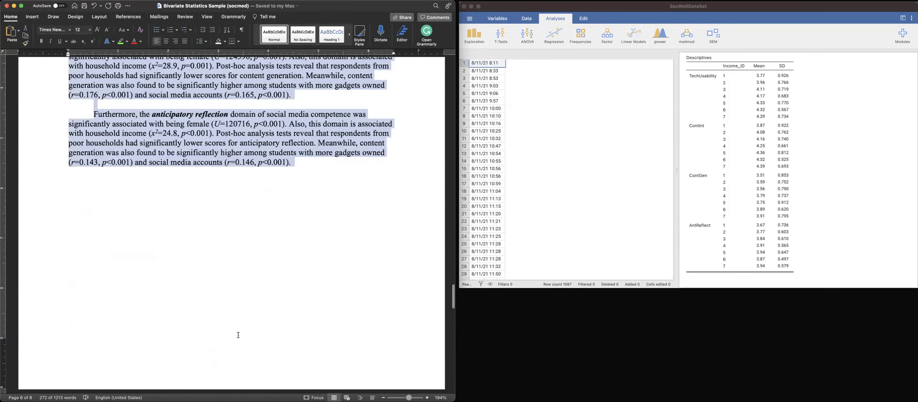
scroll(239, 335, up, 4)
scroll(238, 335, up, 3)
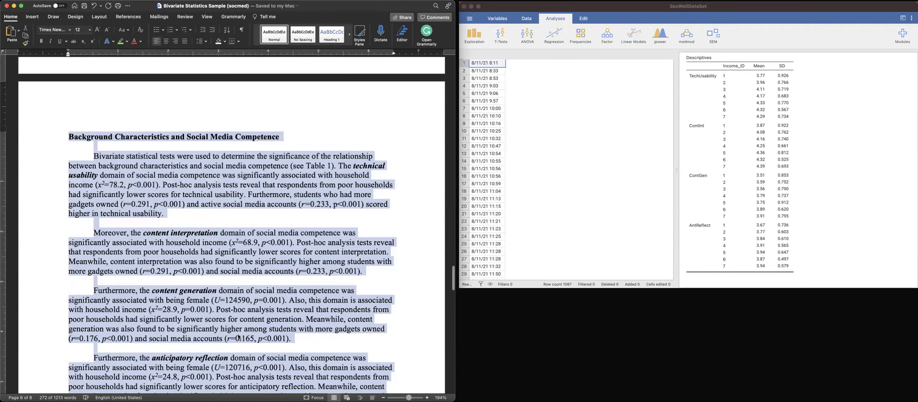
scroll(239, 337, down, 3)
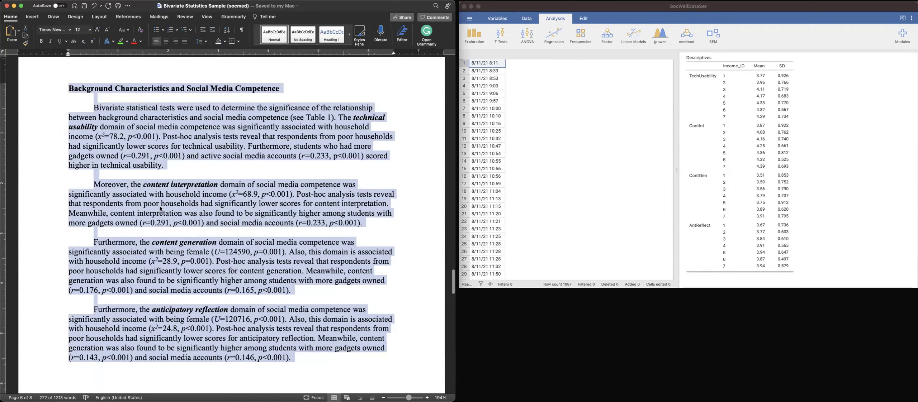
scroll(159, 191, down, 6)
scroll(118, 187, down, 15)
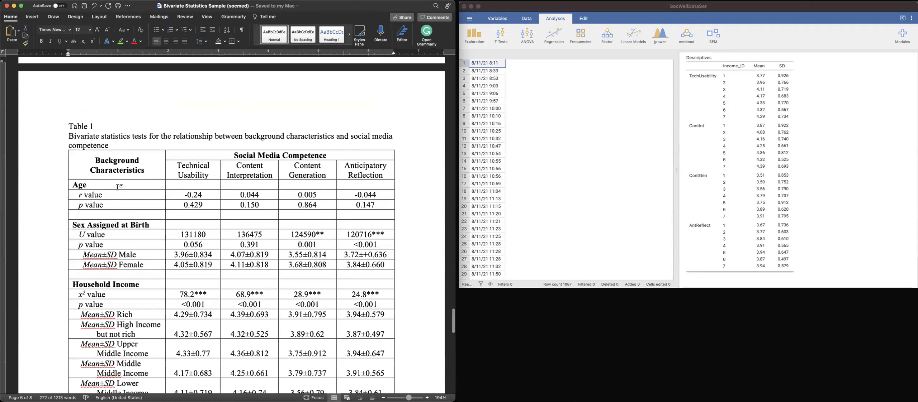
click(117, 186)
scroll(117, 186, up, 10)
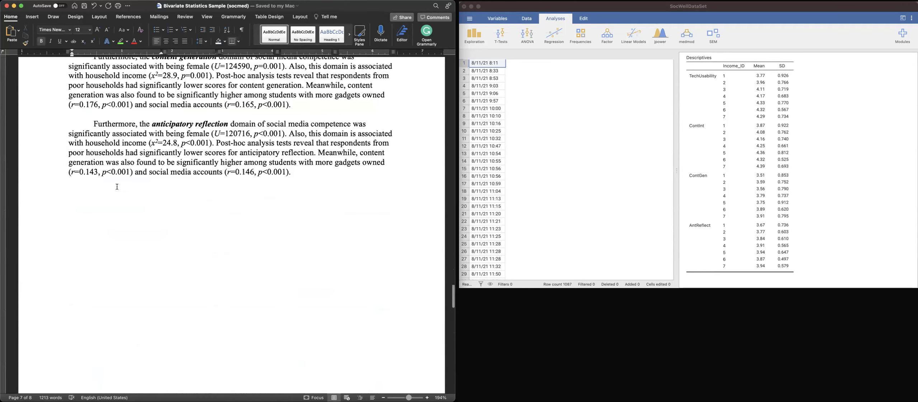
scroll(117, 187, up, 10)
double_click(83, 144)
double_click(107, 125)
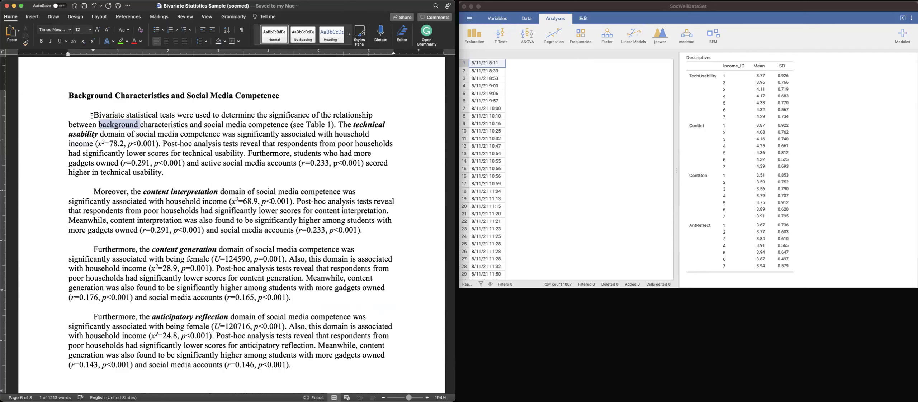
- Select the section heading, then the findings text from the opening sentence through the anticipatory reflection paragraph
click(38, 92)
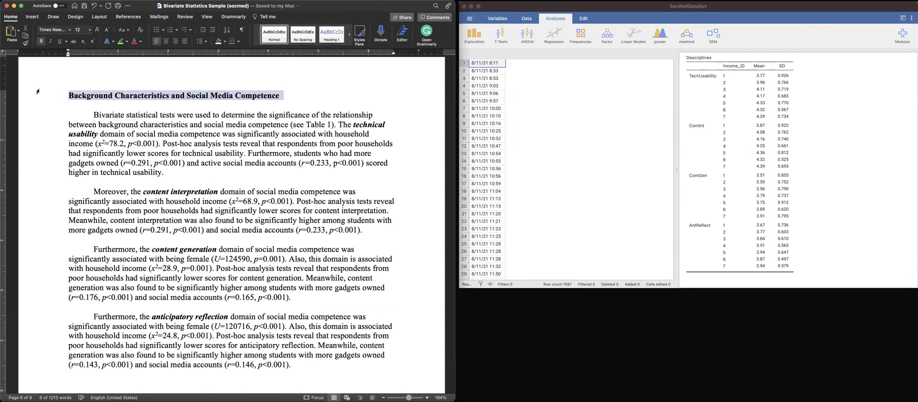
click(30, 114)
scroll(29, 114, down, 2)
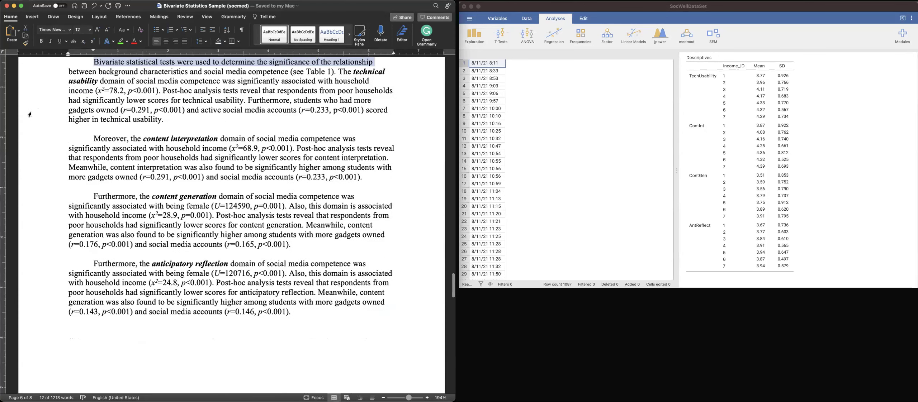
scroll(31, 208, down, 4)
shift+click(33, 208)
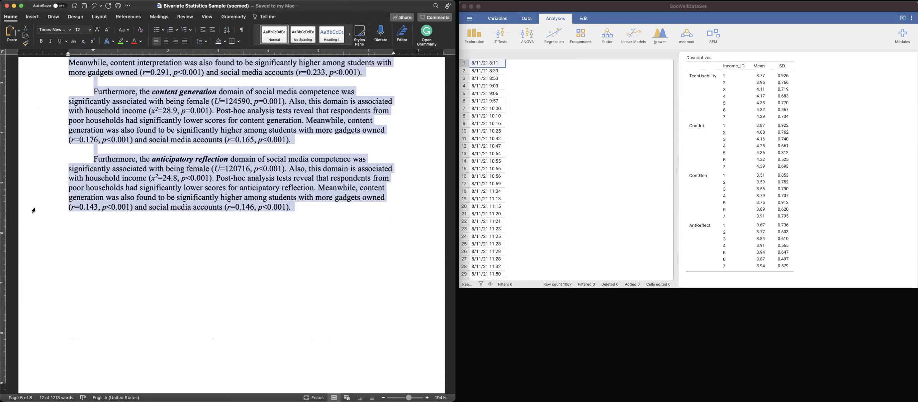
- Examine Table 1 from its title through the age, sex, household income, gadgets and social media accounts rows
scroll(33, 211, down, 12)
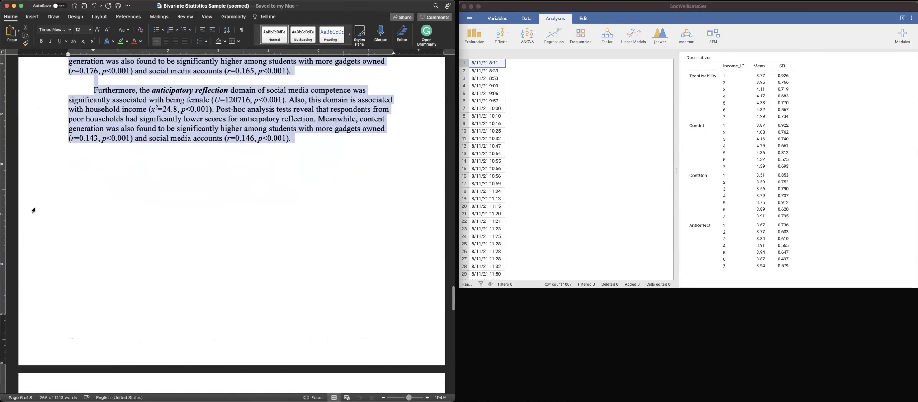
click(36, 200)
scroll(36, 200, down, 2)
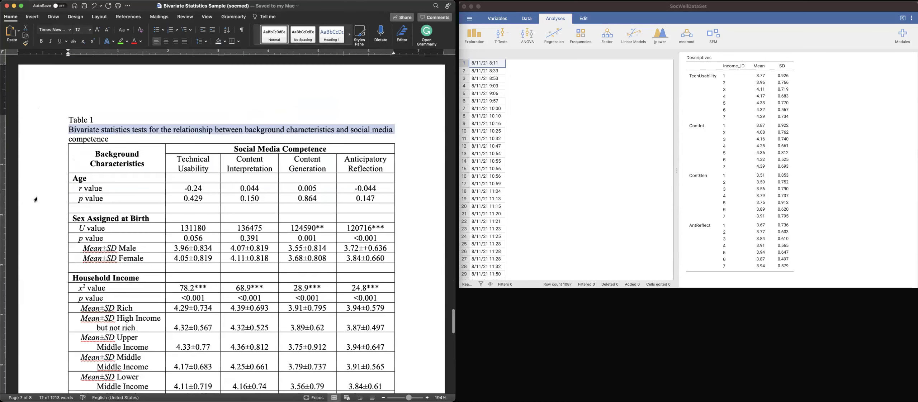
scroll(35, 200, down, 4)
scroll(36, 200, up, 4)
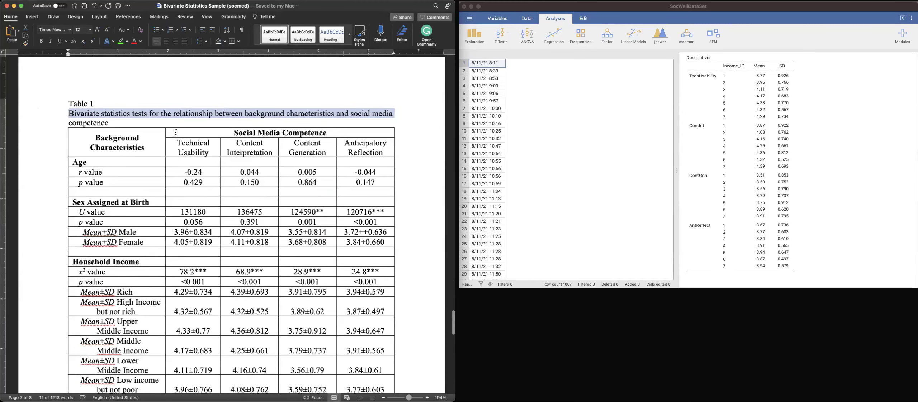
scroll(190, 142, down, 8)
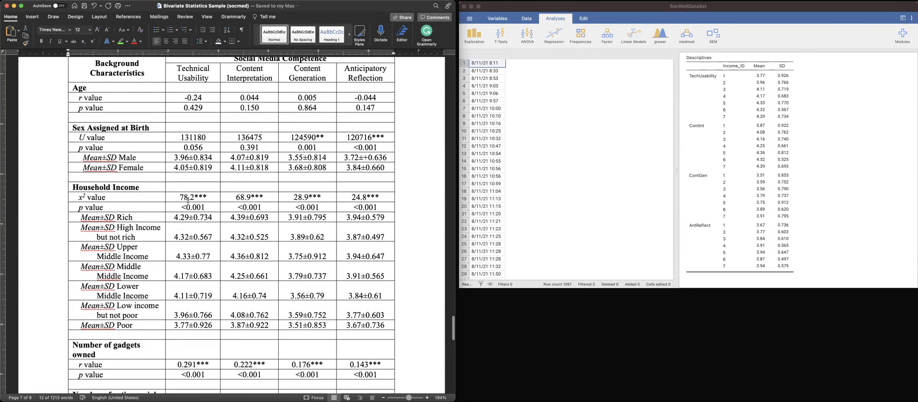
scroll(189, 200, up, 4)
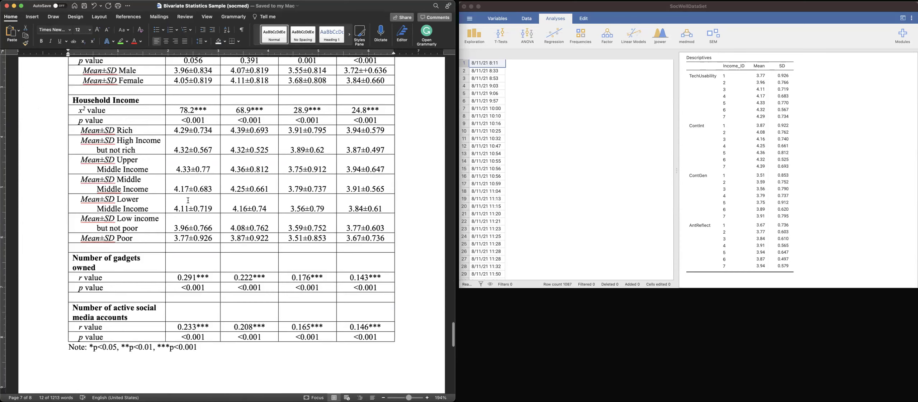
scroll(189, 200, up, 8)
- Replace the opening word of the anticipatory reflection paragraph with "Finally"
click(156, 316)
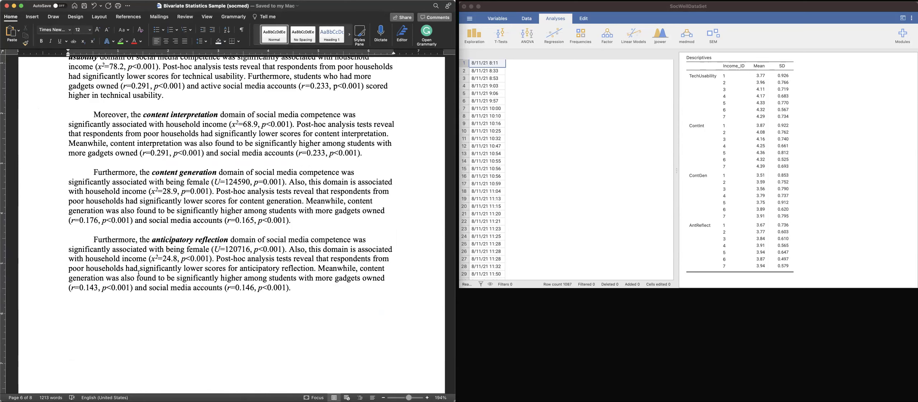
double_click(113, 241)
text(Finallu)
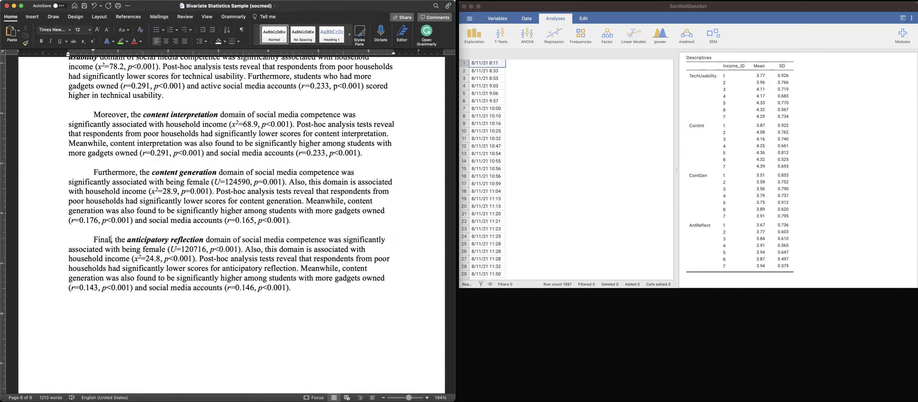
key(BackSpace)
text(y)
- Below the anticipatory reflection paragraph, draft "The domain (____) of the (___) variable did not yield any significant associations with (____) variable."
click(94, 298)
key(Return)
text(The domain)
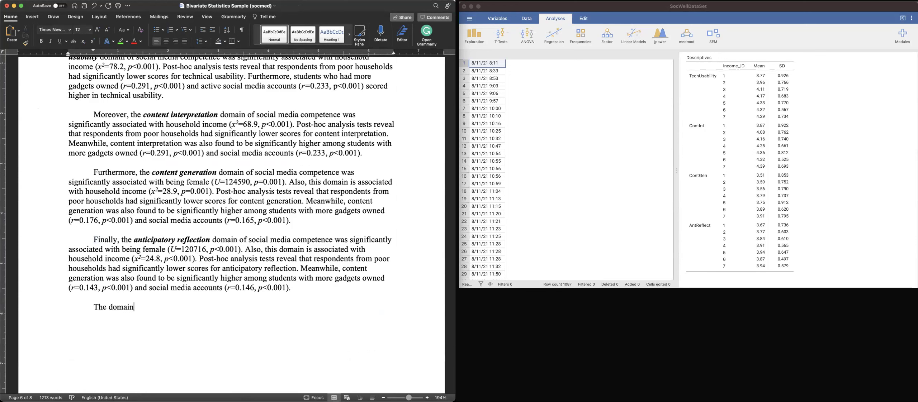
text( (____) of the (___) variable was v)
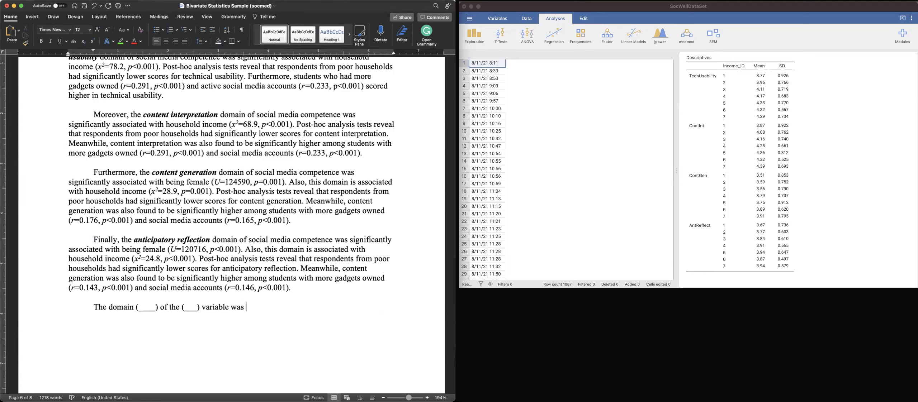
key(BackSpace)
key(BackSpace)
key(BackSpace)
key(BackSpace)
key(BackSpace)
text(did not yield an)
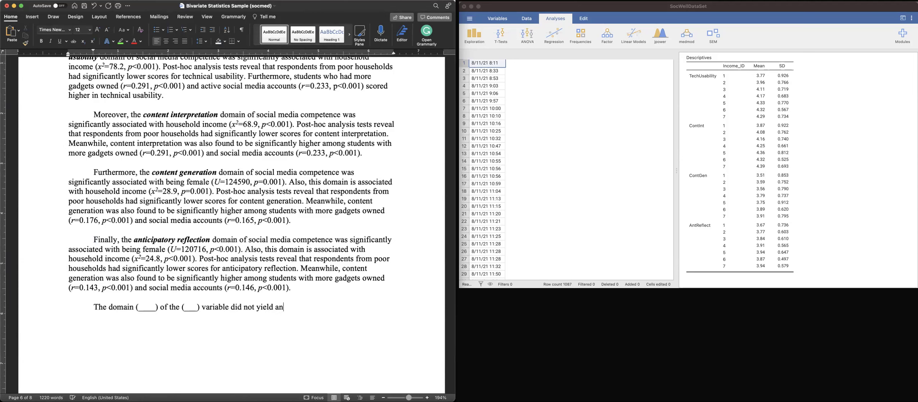
text(y significant associatio)
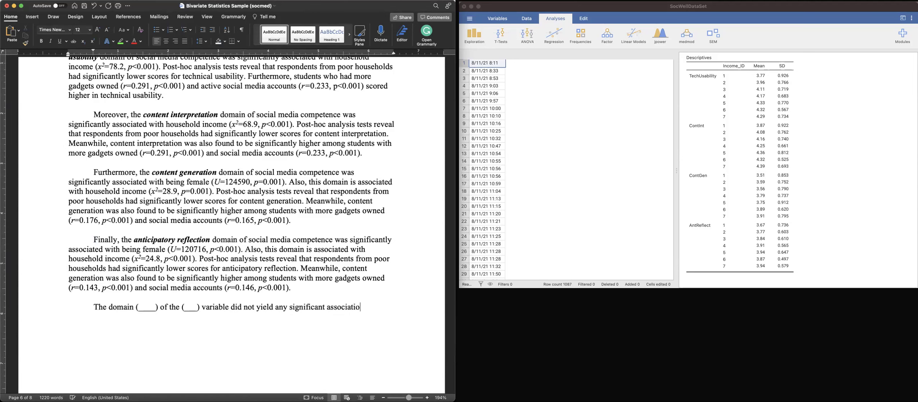
text(ns with (____) variable.)
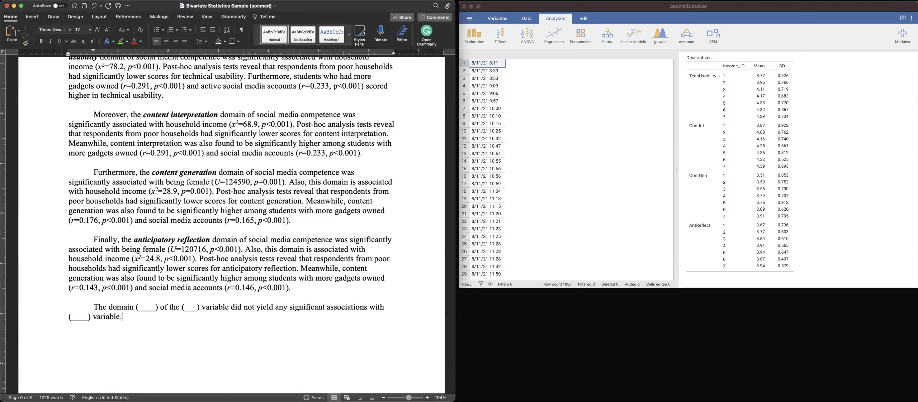
- Delete the drafted template sentence below the anticipatory reflection paragraph and recheck the findings paragraphs above it
key(super+shift+Up)
key(BackSpace)
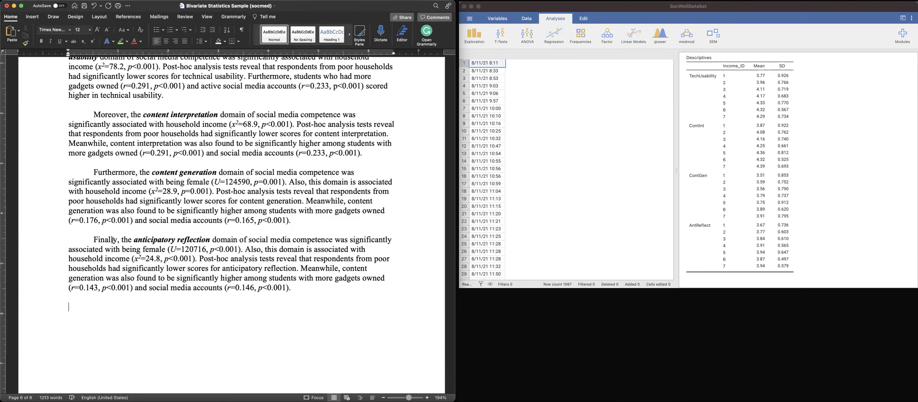
scroll(113, 241, up, 3)
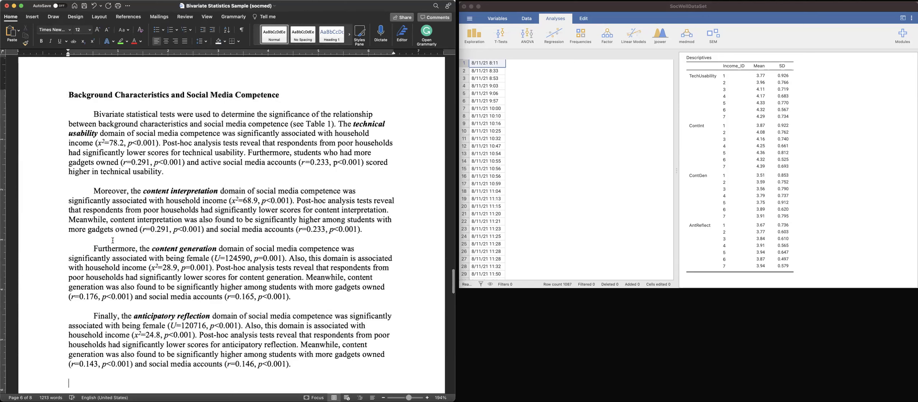
scroll(113, 241, down, 2)
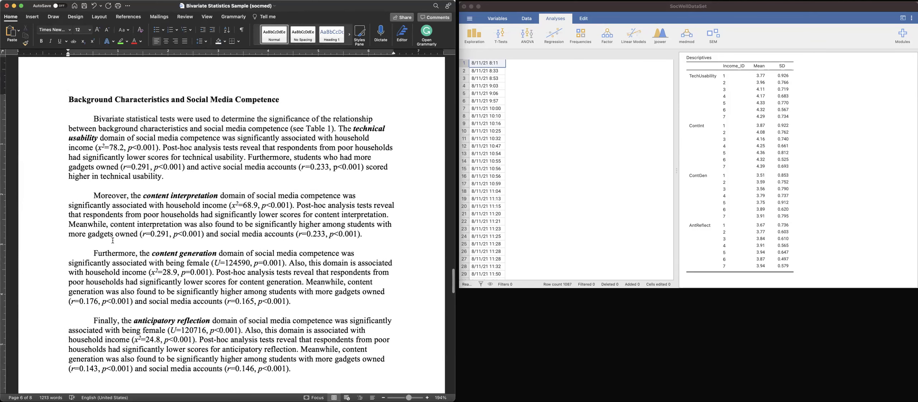
scroll(113, 240, down, 1)
- Go to the Table of Inferential Statistics to be Used and examine its research questions, IVs, DVs and parametric/non-parametric tests
scroll(113, 241, up, 15)
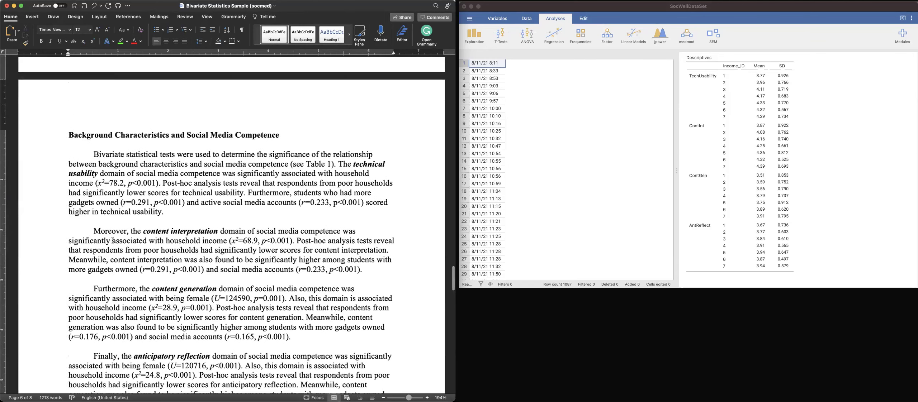
scroll(113, 246, up, 12)
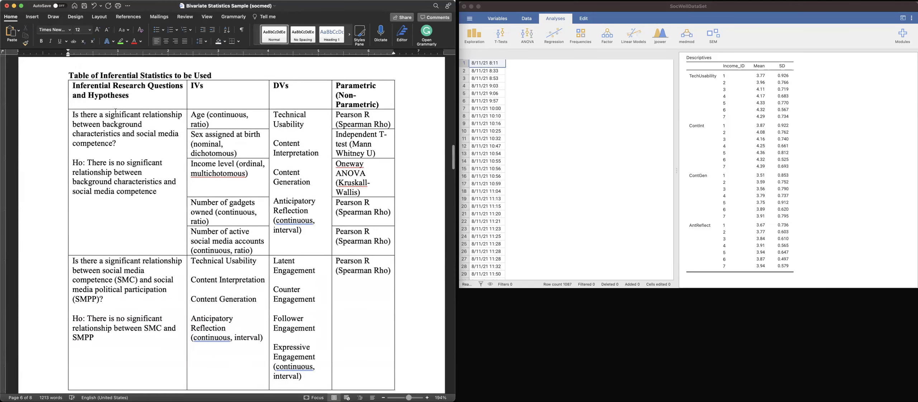
scroll(115, 100, down, 1)
scroll(107, 82, down, 1)
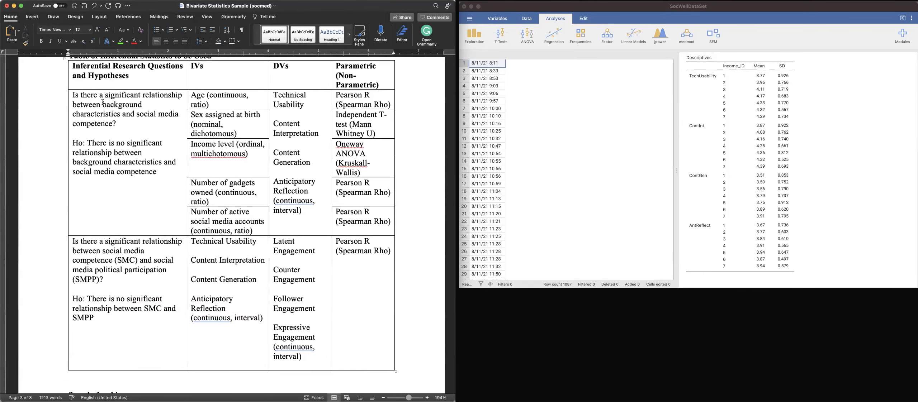
drag(103, 102, 287, 118)
click(110, 76)
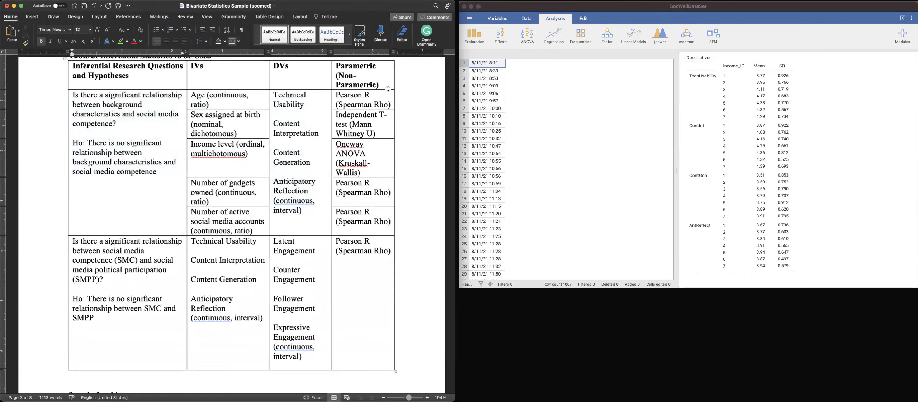
scroll(378, 78, up, 1)
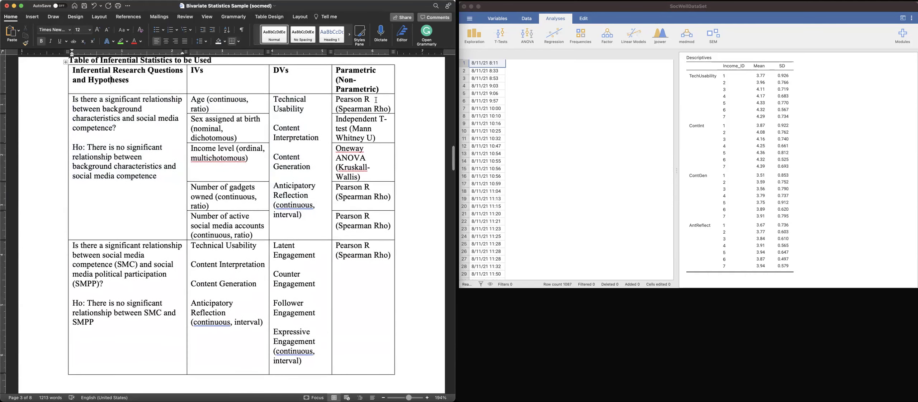
scroll(356, 148, down, 3)
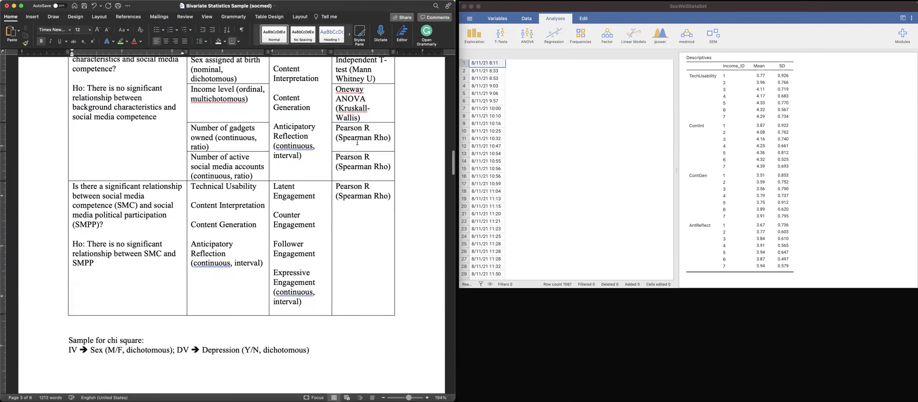
scroll(59, 103, up, 1)
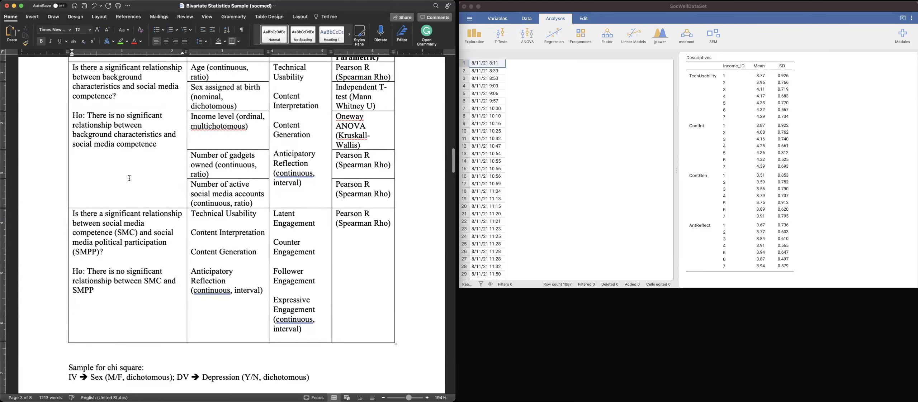
scroll(353, 231, up, 2)
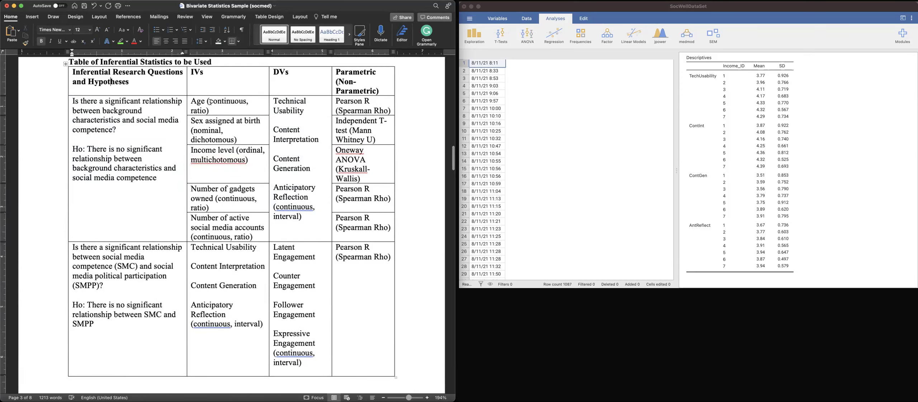
- Check Age's "(continuous, ratio)" level against its Pearson R test, then go to the correlation coefficient interpretation table
drag(210, 111, 208, 102)
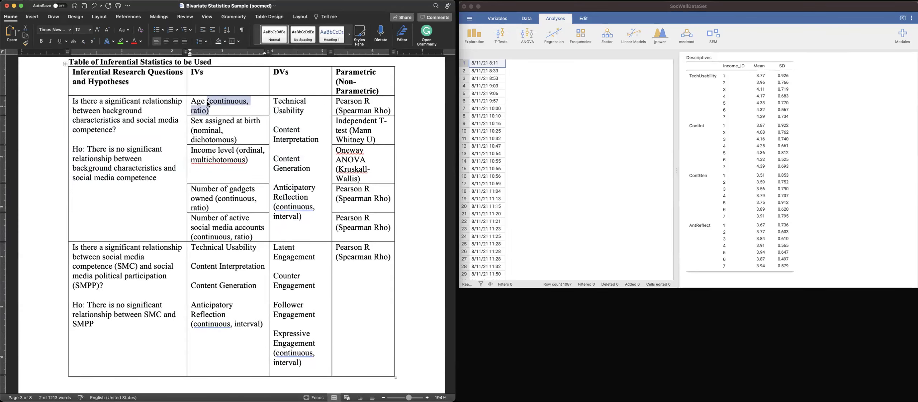
click(375, 102)
scroll(375, 102, down, 4)
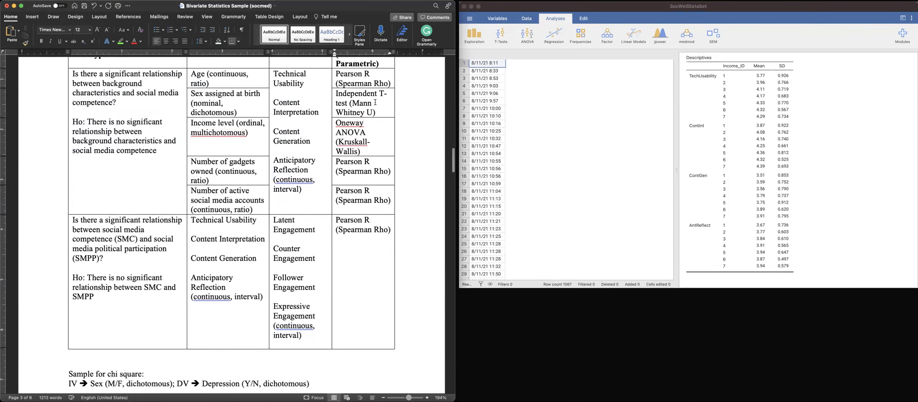
scroll(375, 102, down, 15)
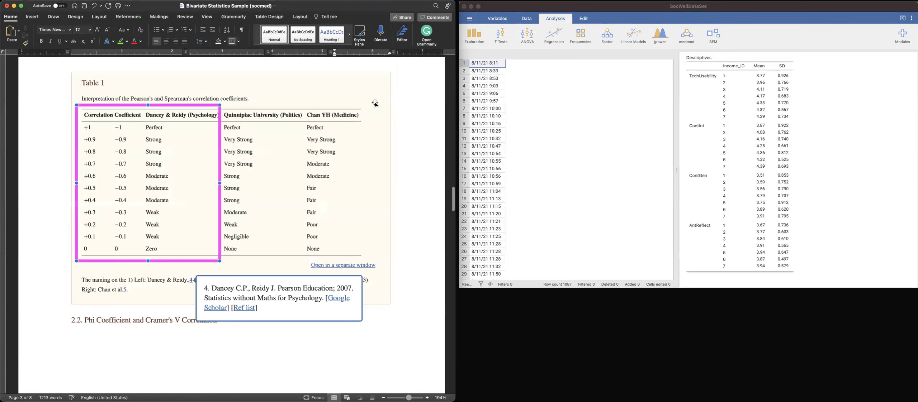
- Go to the Background Characteristics and Social Media Competence section and review its heading and the findings paragraphs for each competence domain
scroll(375, 103, down, 15)
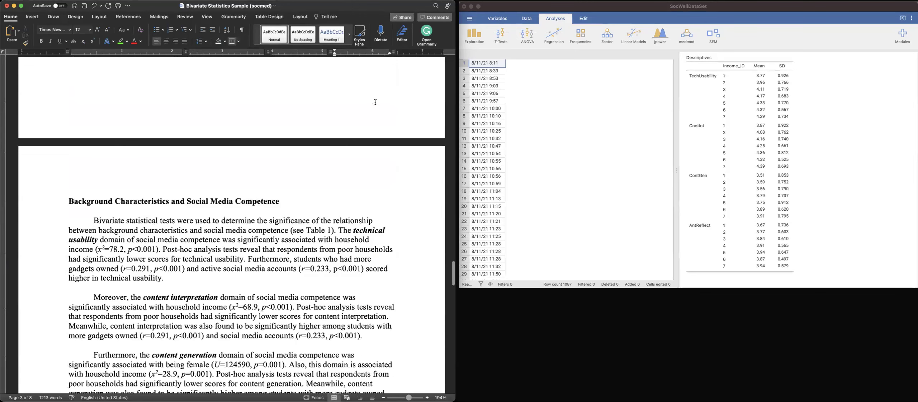
scroll(375, 102, down, 20)
scroll(375, 103, up, 15)
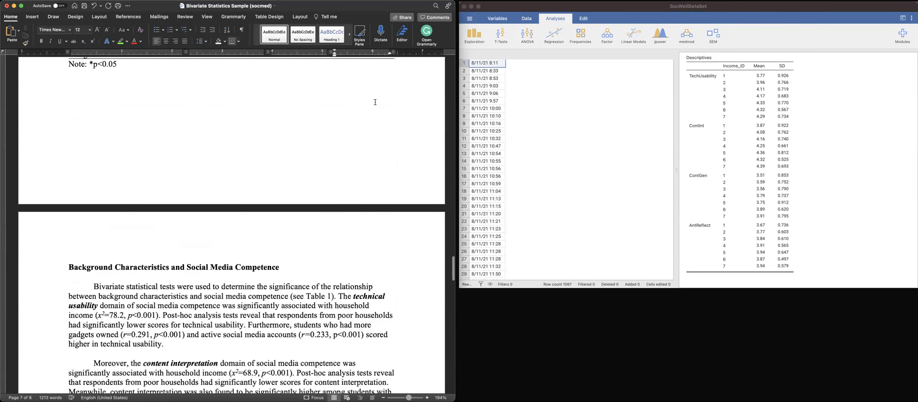
scroll(376, 102, down, 3)
scroll(39, 171, down, 3)
click(38, 151)
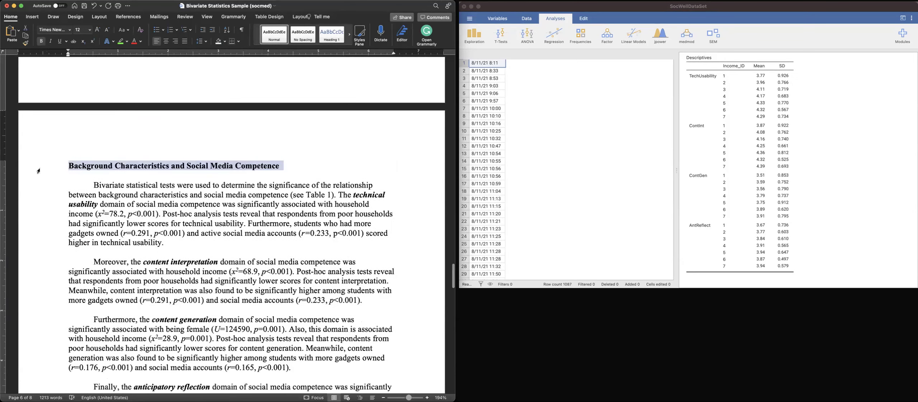
drag(41, 118, 42, 370)
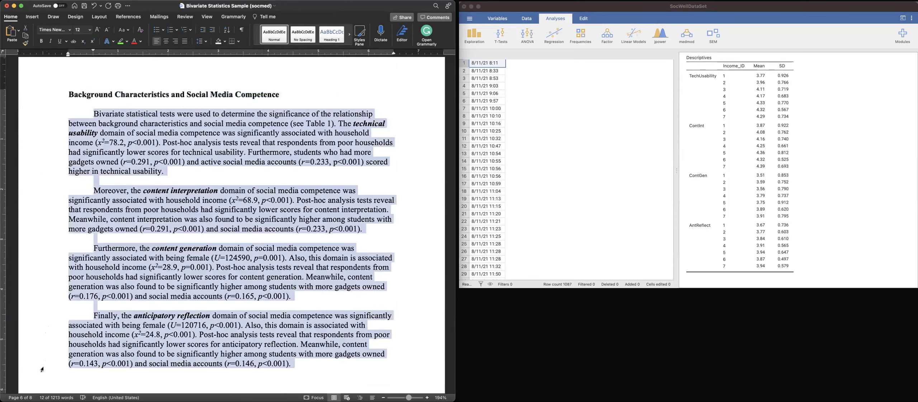
scroll(42, 370, down, 2)
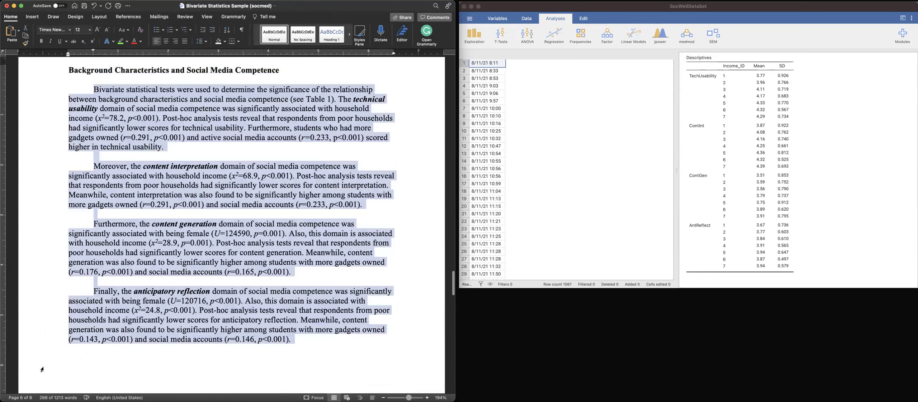
click(188, 185)
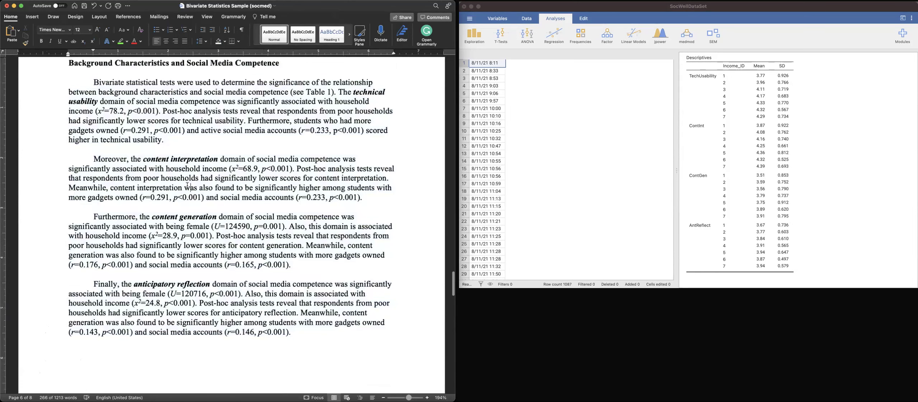
scroll(187, 185, down, 2)
scroll(187, 185, up, 2)
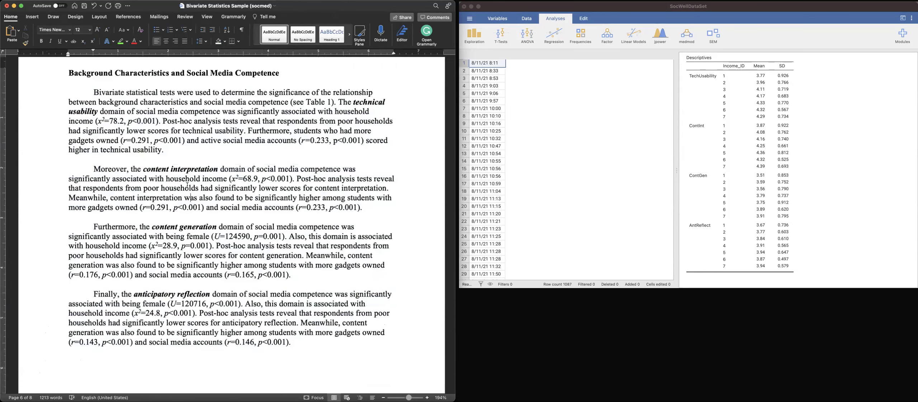
- Remove all borders from the Table 1 bivariate statistics table
scroll(187, 186, down, 10)
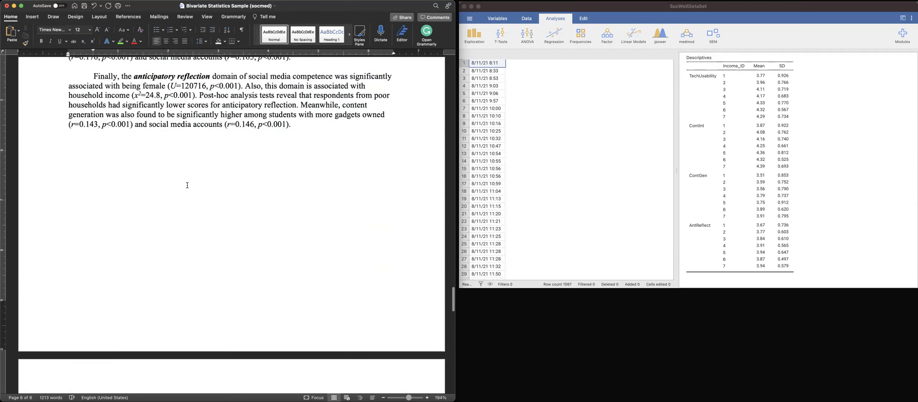
scroll(187, 185, down, 15)
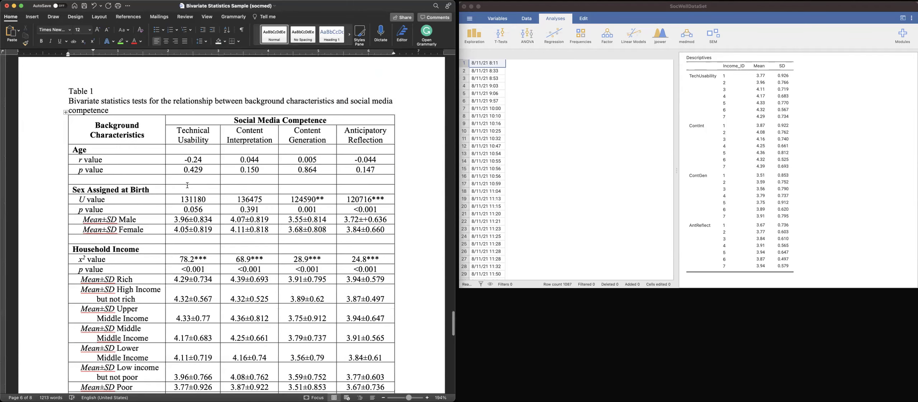
scroll(187, 186, down, 1)
click(64, 97)
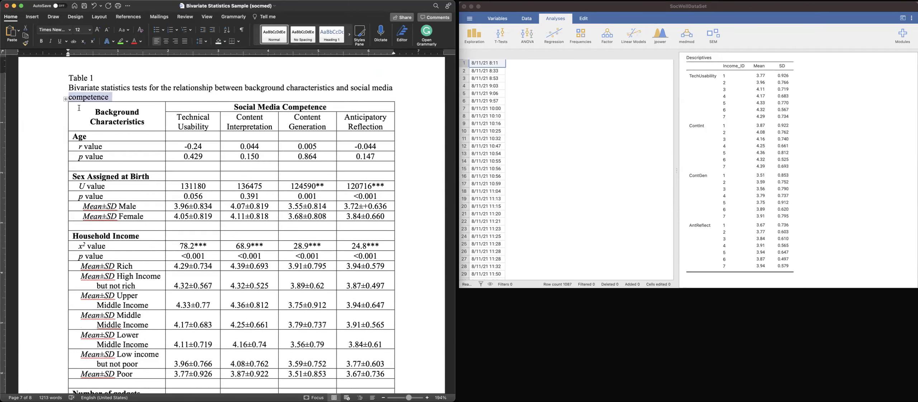
click(66, 99)
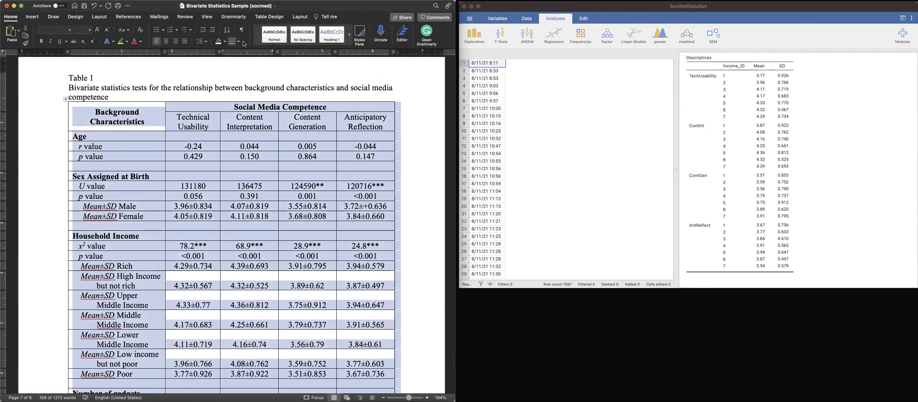
click(86, 126)
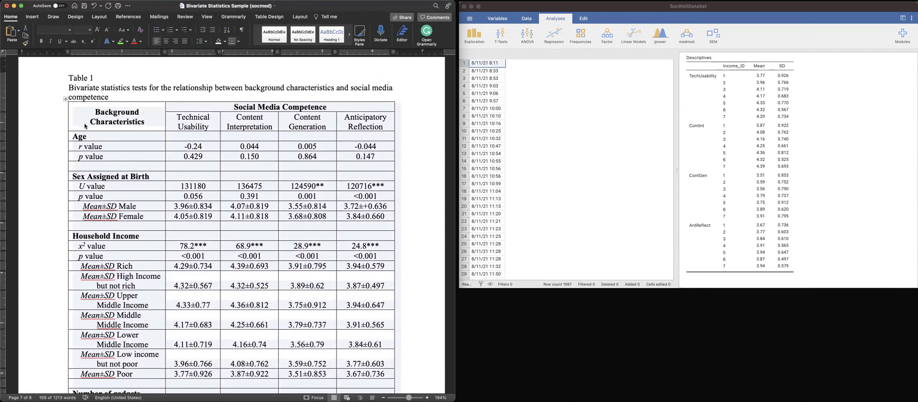
click(65, 100)
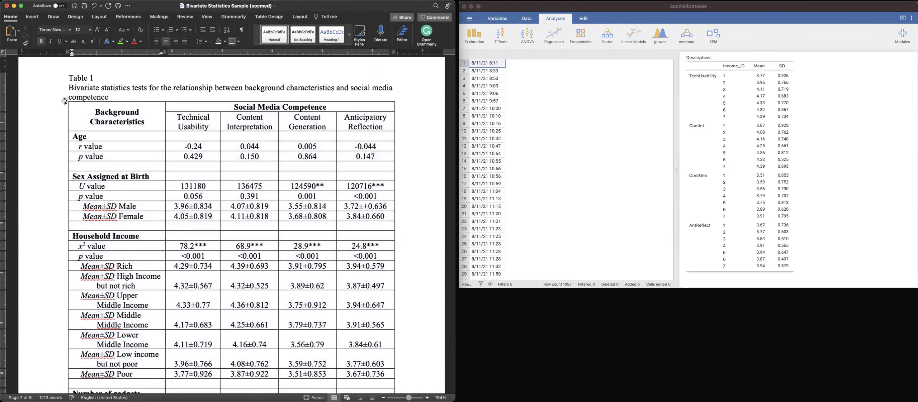
click(238, 41)
click(251, 89)
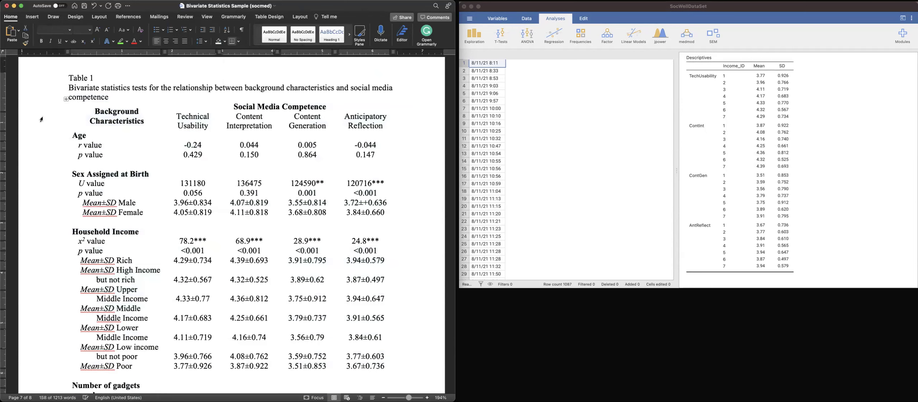
- Add top and bottom borders around the whole of Table 1
click(238, 41)
click(245, 58)
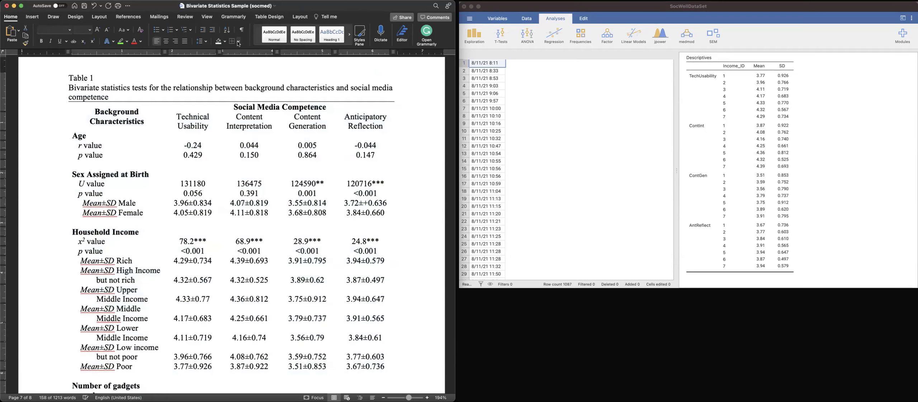
click(239, 42)
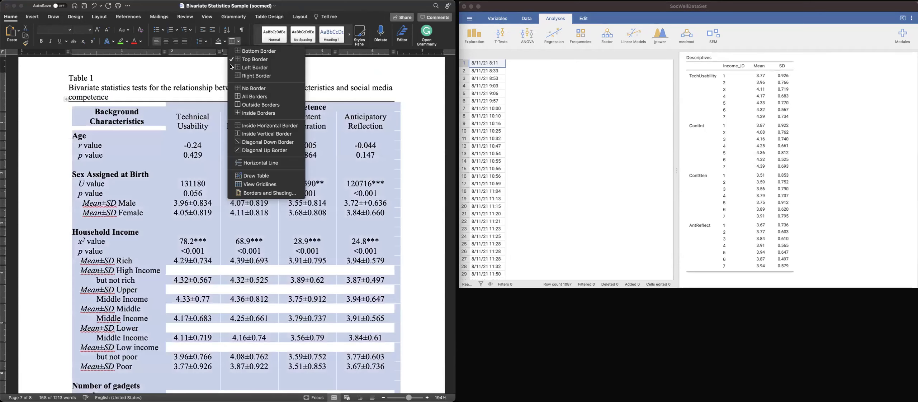
- Add horizontal border lines beneath the header cells of Table 1
click(129, 122)
drag(129, 122, 365, 126)
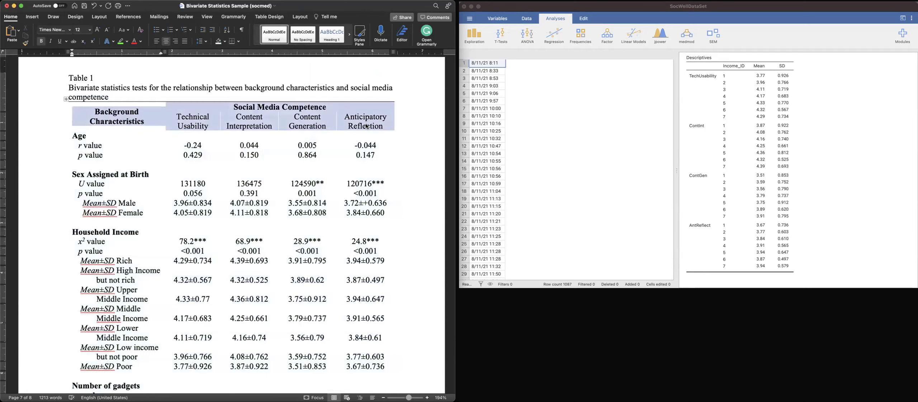
click(232, 42)
click(214, 109)
click(234, 46)
click(239, 194)
- Check the reformatted Table 1 from its header to its final row and highlight the significance note beneath it
scroll(238, 193, down, 2)
scroll(238, 193, down, 4)
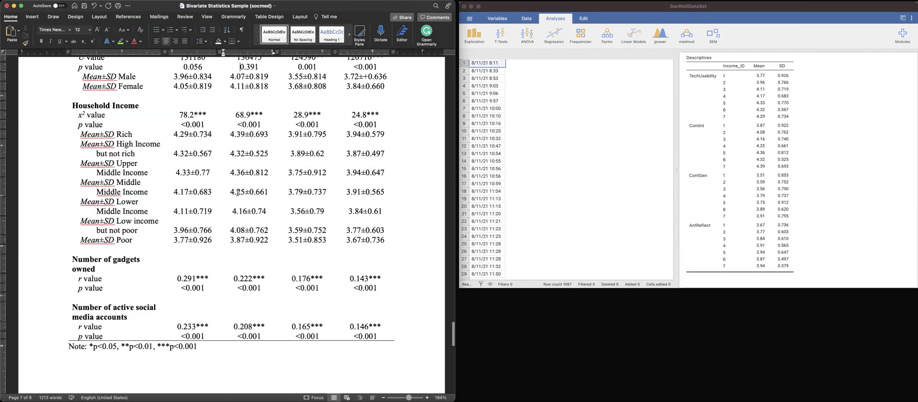
scroll(238, 193, up, 2)
scroll(237, 194, down, 6)
click(39, 280)
scroll(39, 281, up, 2)
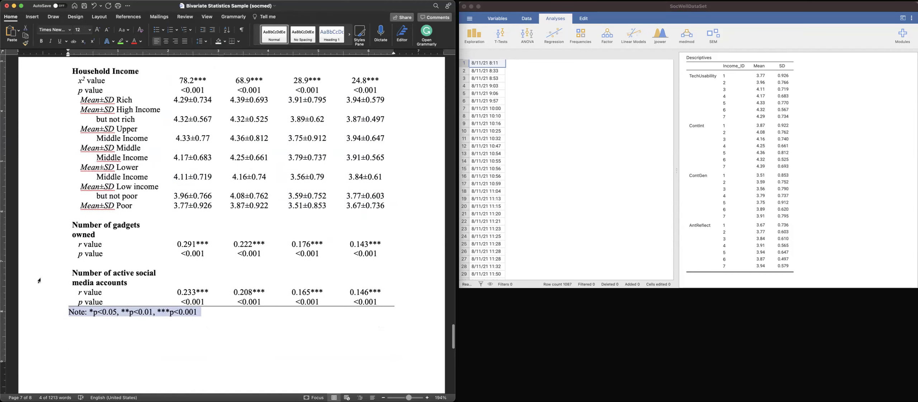
scroll(39, 280, up, 8)
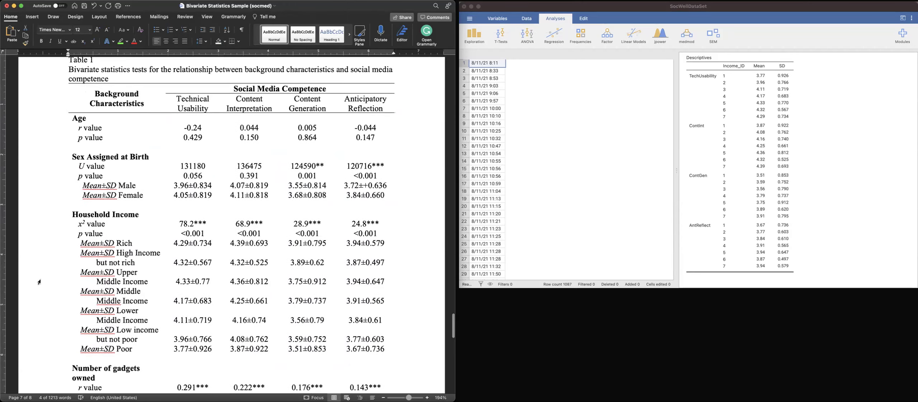
- Return to the findings paragraphs and highlight "content" in the last sentence of the content interpretation paragraph
scroll(40, 283, up, 20)
scroll(39, 283, up, 10)
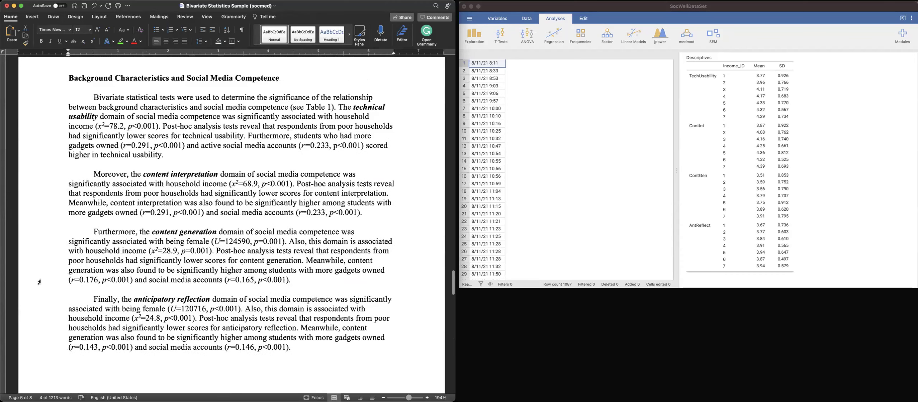
scroll(40, 282, up, 5)
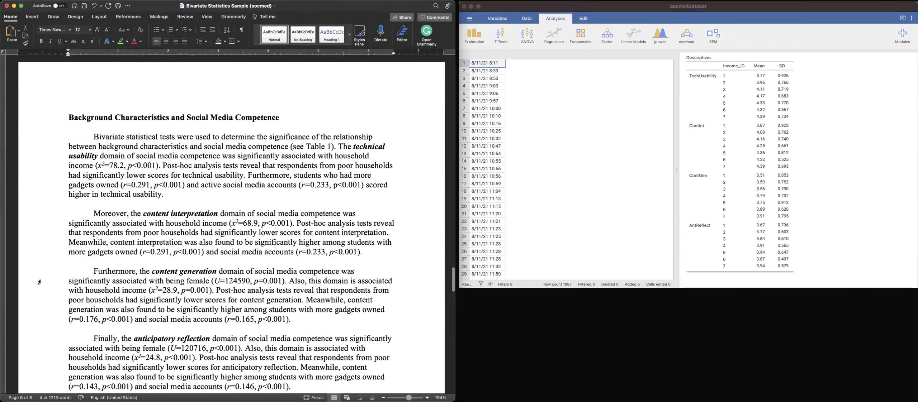
scroll(39, 282, up, 3)
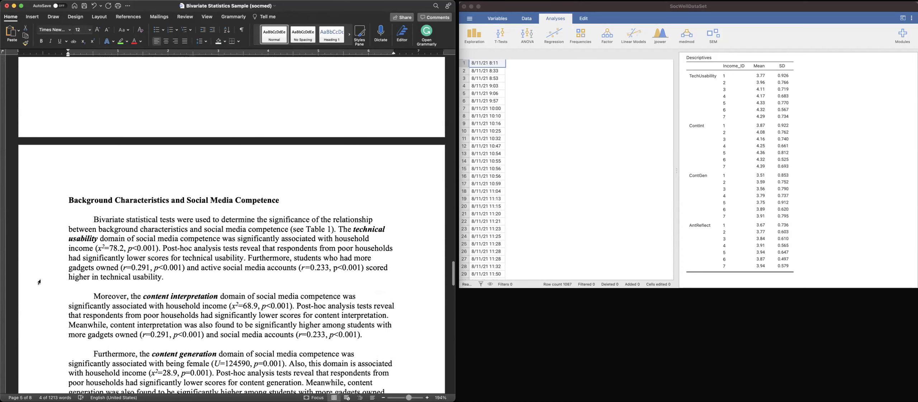
scroll(39, 282, down, 10)
scroll(39, 282, down, 2)
click(116, 213)
double_click(136, 212)
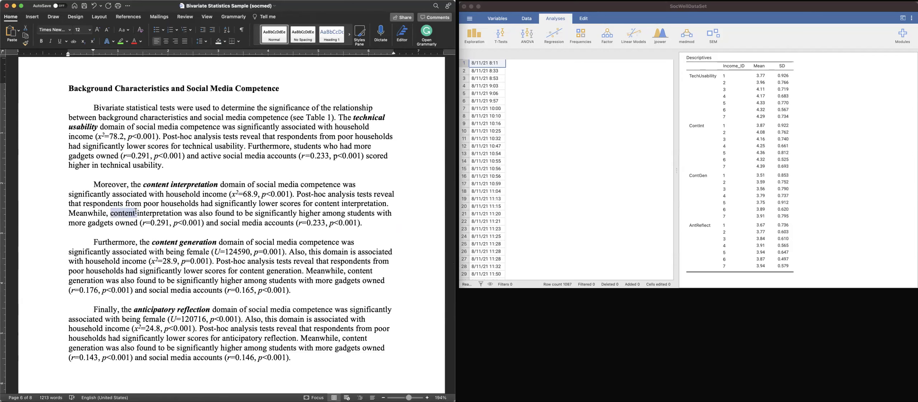